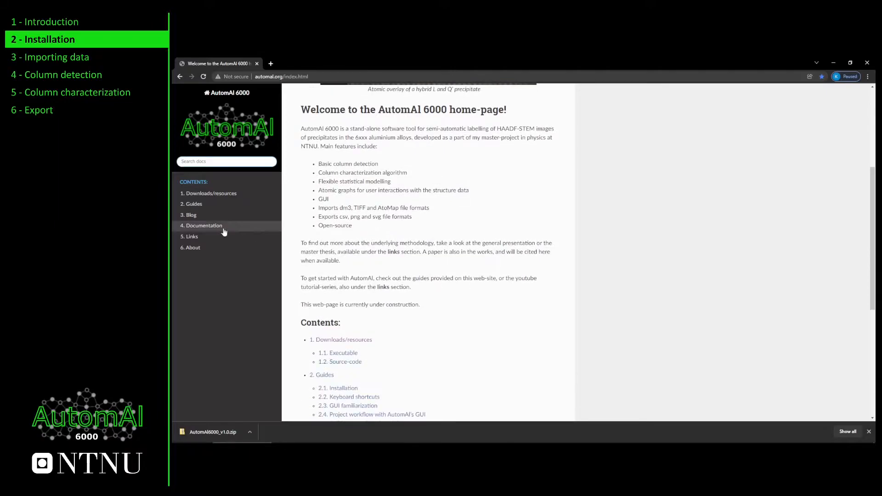
- Download AutomAl 6000 version 1.0 from the site's Downloads/resources page and save AutomAl6000_v1.0.zip to the Desktop
scroll(329, 303, "up", 5)
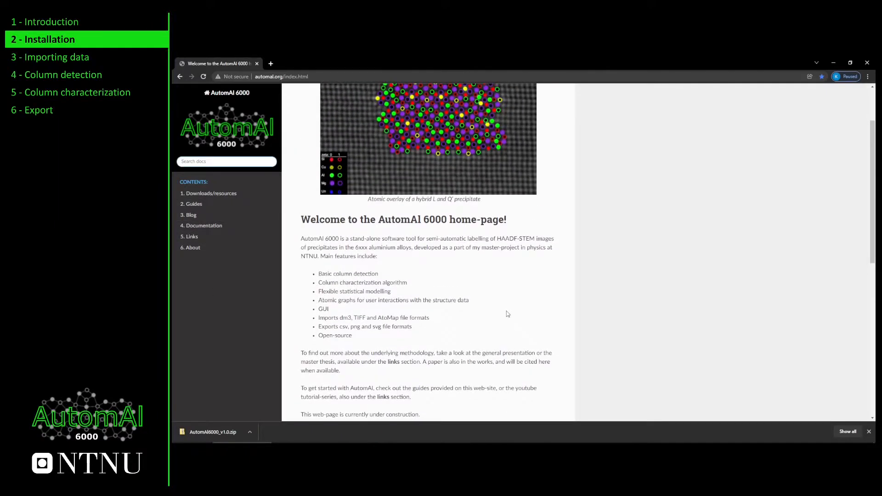
left_click(196, 194)
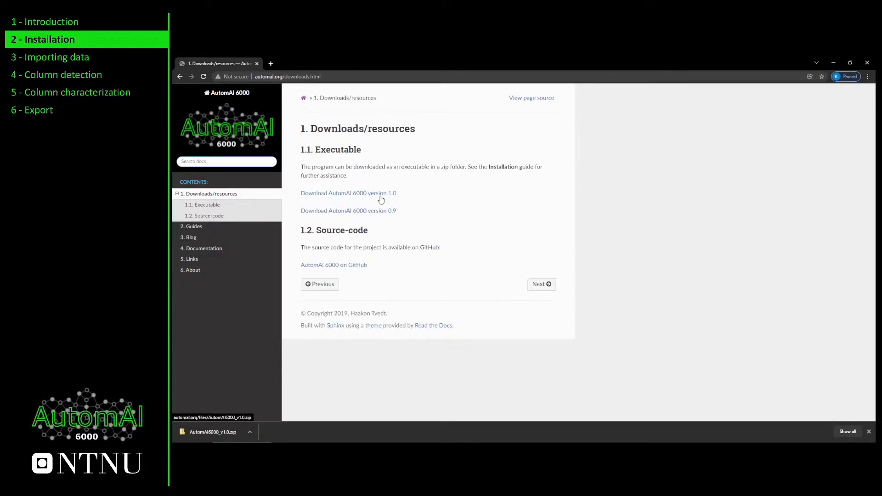
left_click(340, 198)
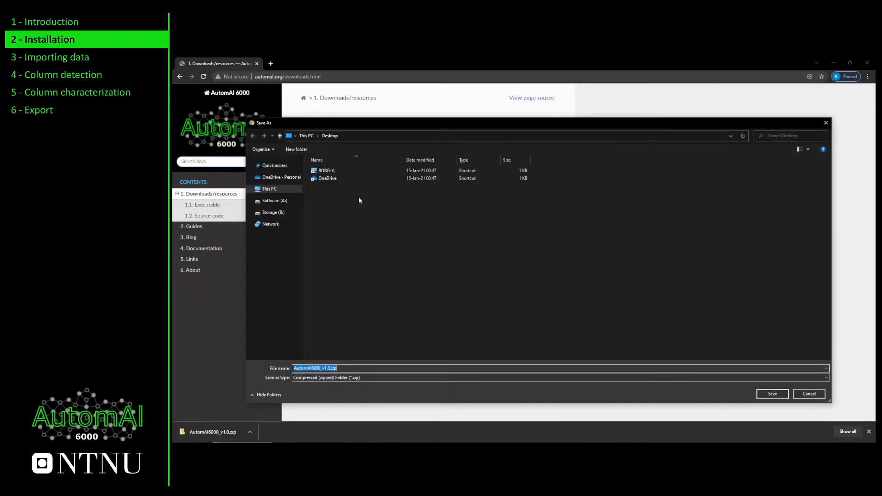
left_click(773, 393)
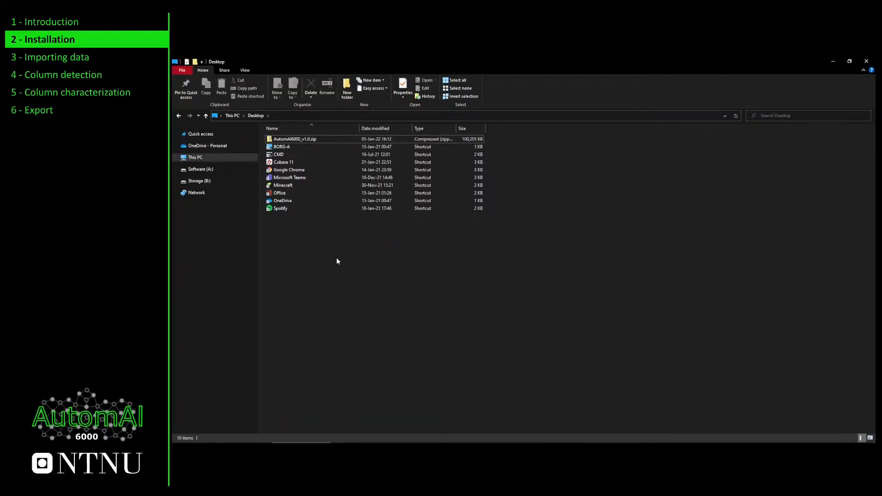
- Extract AutomAl6000_v1.0.zip to the suggested Desktop location and open the inner AutomAl6000_v1.0 folder
right_click(290, 139)
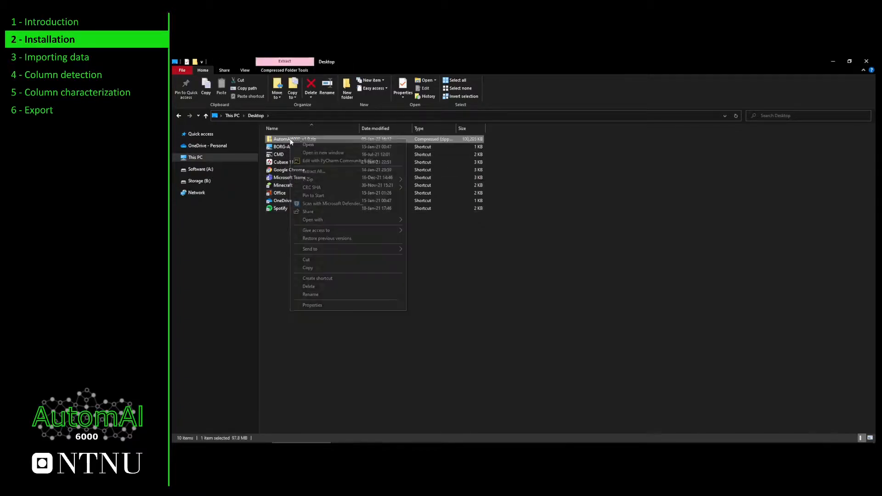
left_click(321, 171)
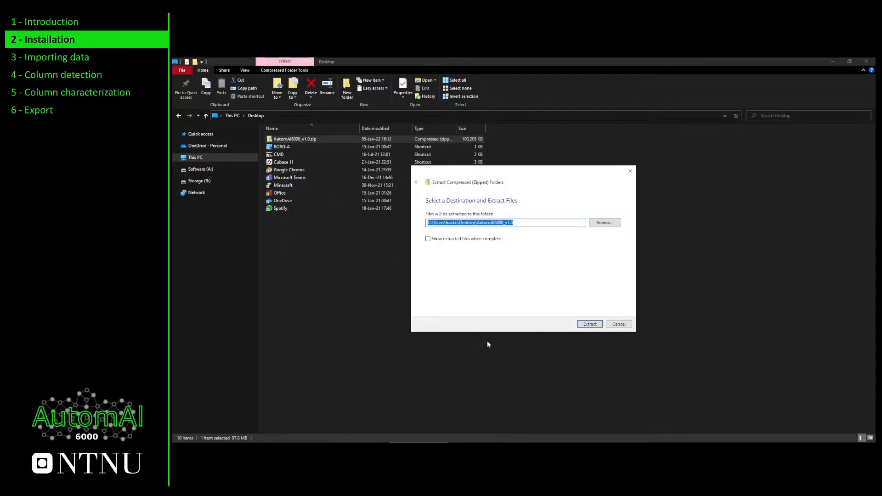
left_click(584, 327)
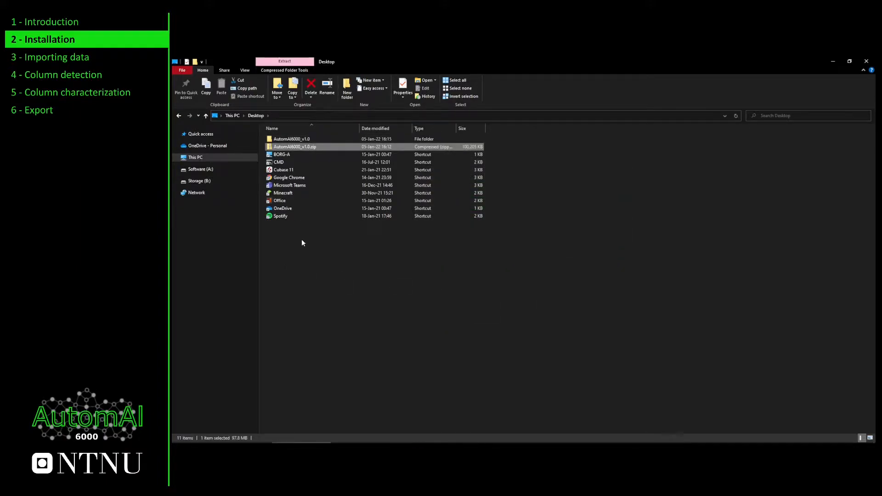
double_click(299, 138)
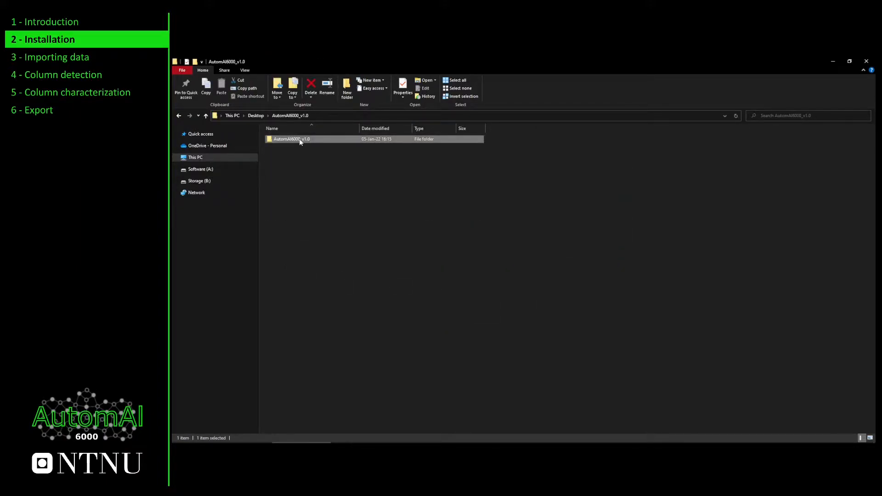
double_click(299, 139)
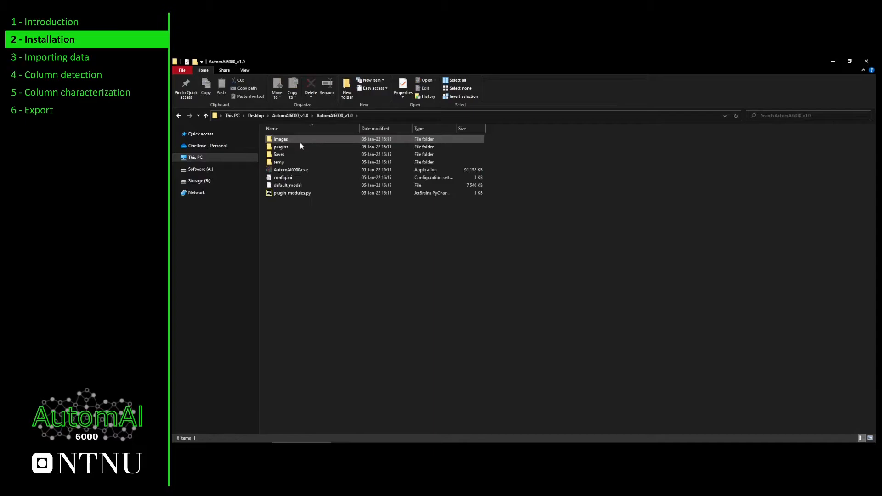
- Launch AutomAl6000.exe and allow it to run anyway despite the Microsoft Defender SmartScreen block
left_click(307, 171)
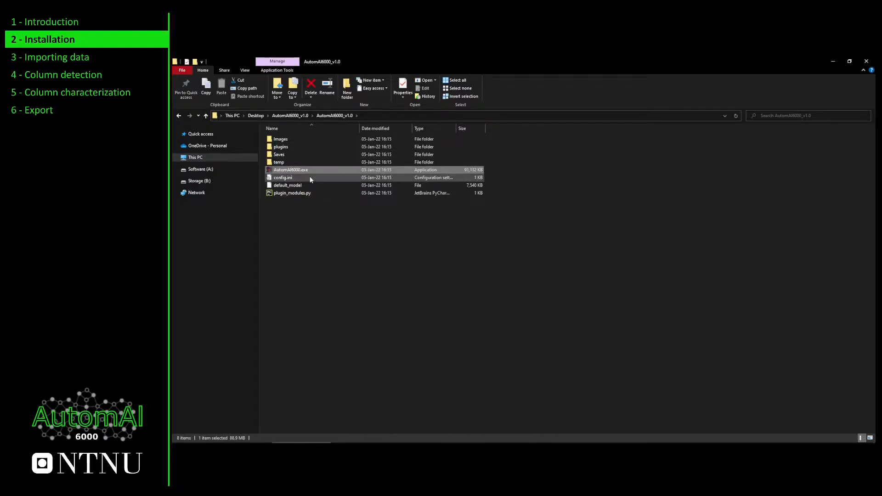
left_click(299, 221)
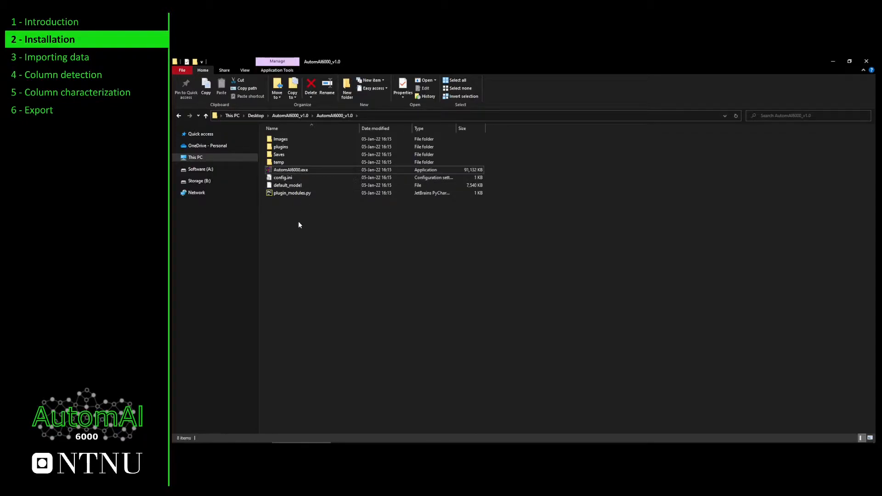
double_click(296, 171)
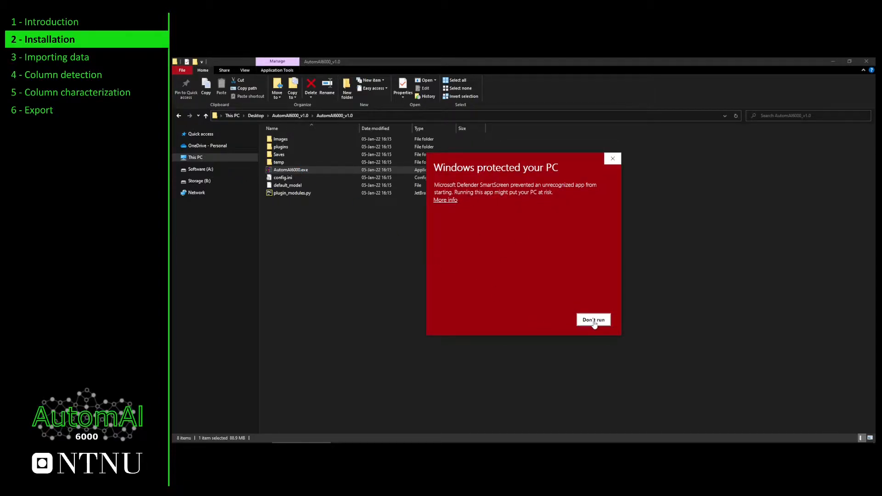
left_click(444, 200)
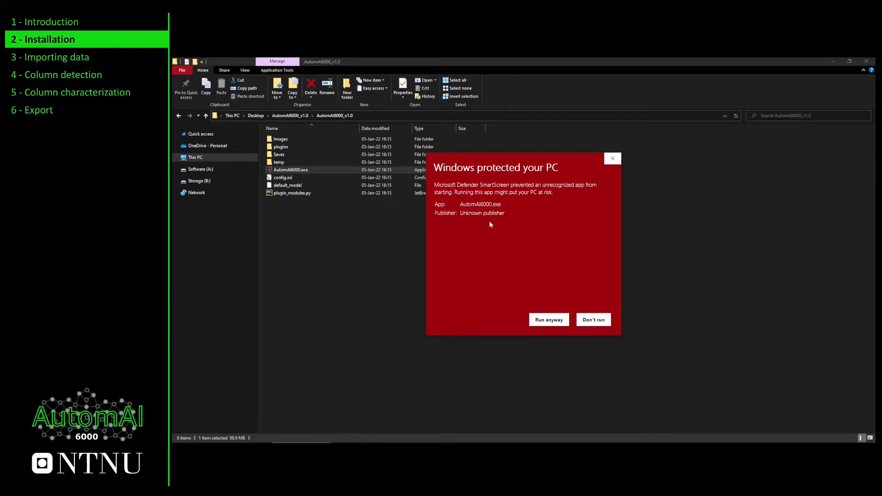
left_click(547, 322)
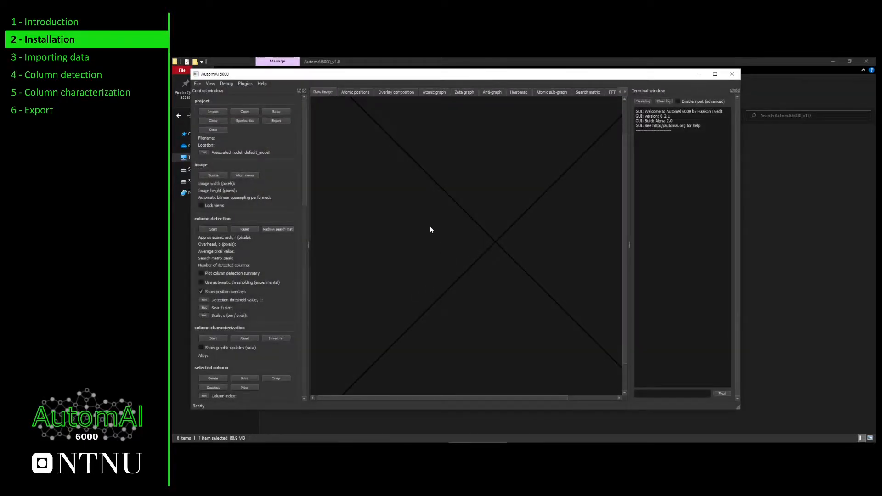
- Reposition the AutomAl 6000 window over the file browser and maximize it
left_click_drag(405, 78, 509, 90)
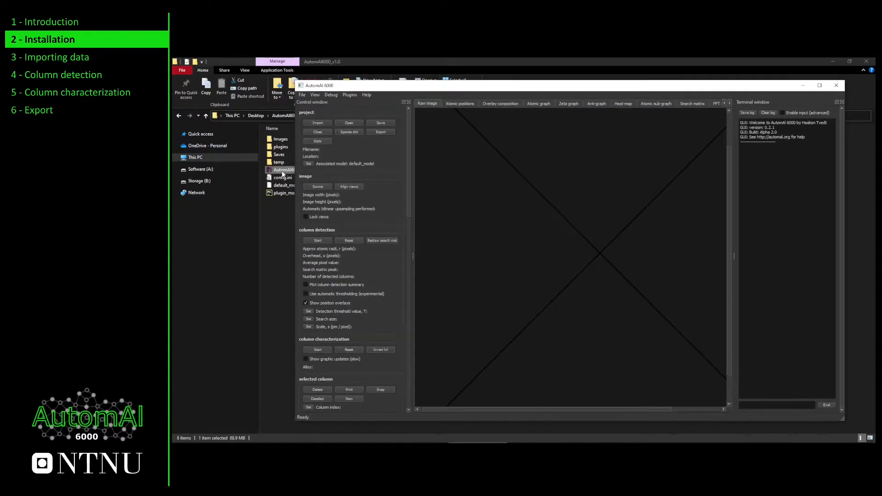
left_click_drag(486, 86, 438, 83)
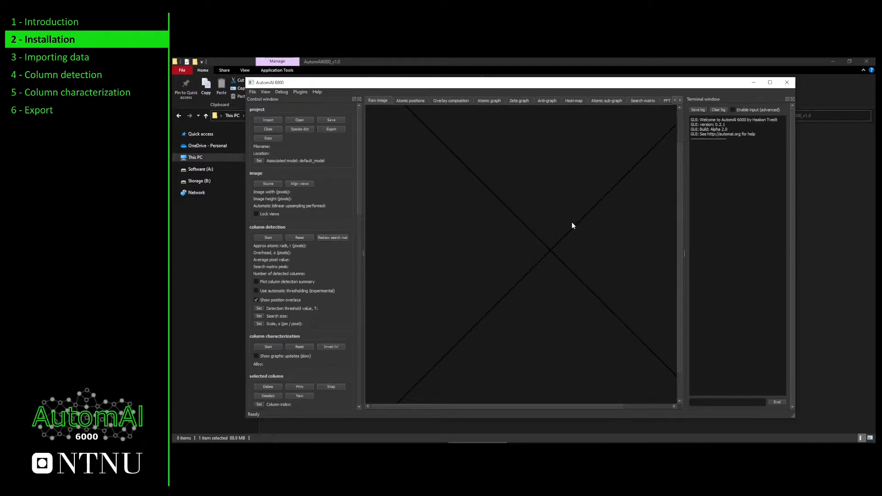
left_click(770, 83)
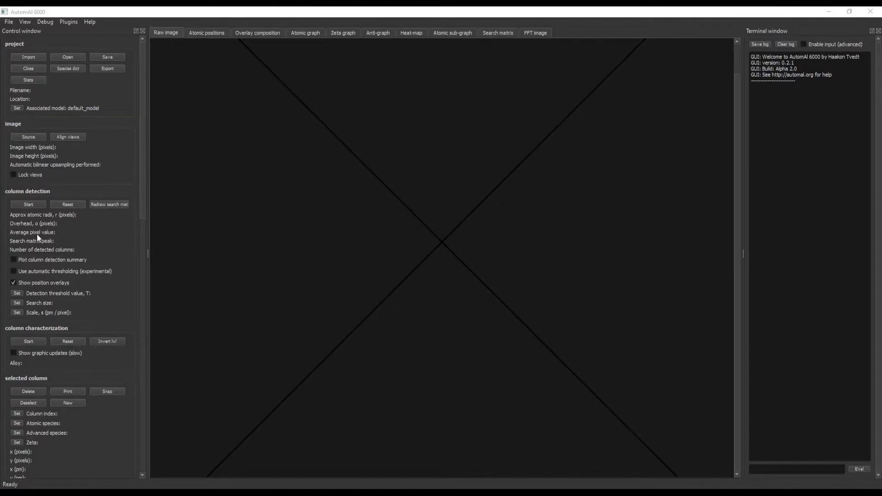
- Examine the Control window's groups, from project, image and column detection down to selected column and atomic graph
scroll(38, 235, "down", 7)
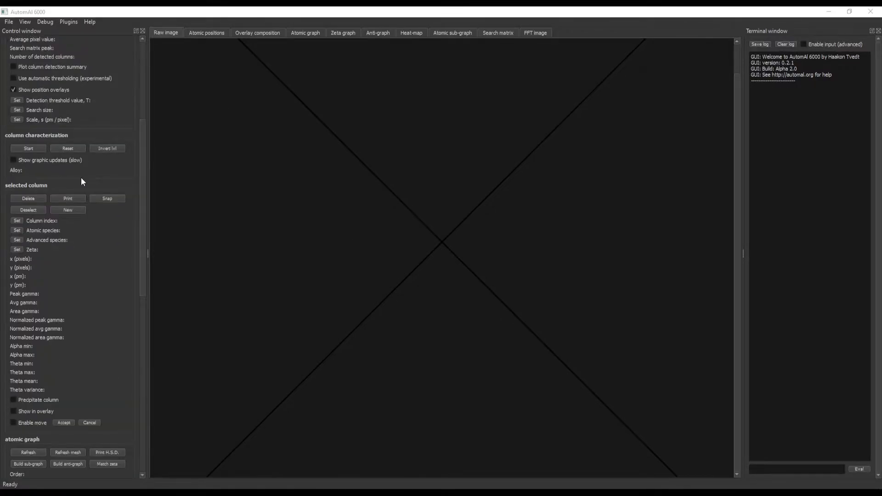
scroll(81, 180, "up", 7)
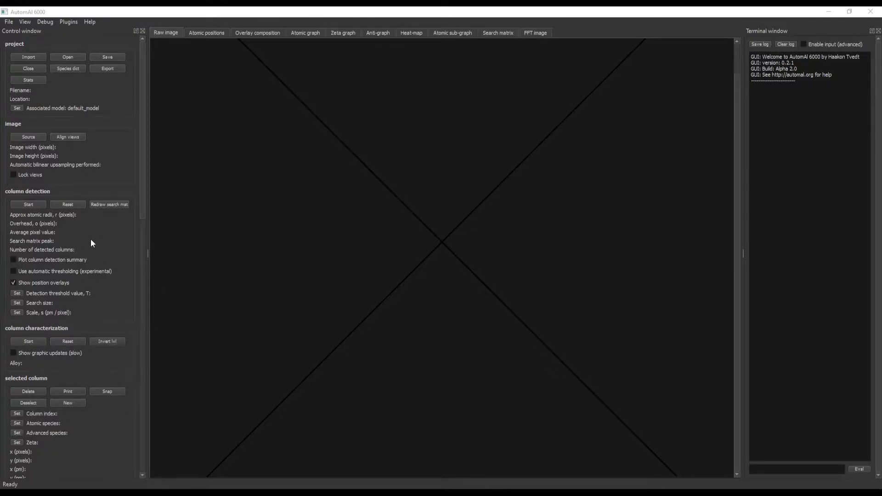
scroll(92, 239, "down", 17)
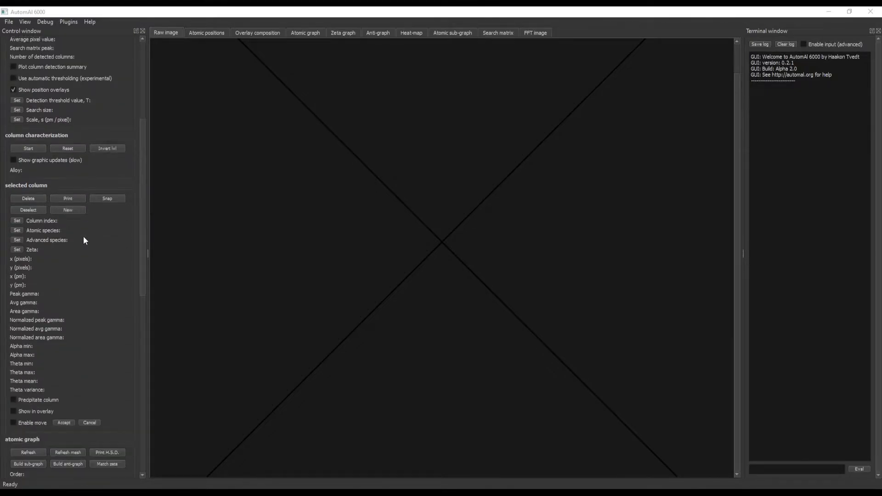
scroll(107, 253, "up", 13)
scroll(102, 265, "up", 4)
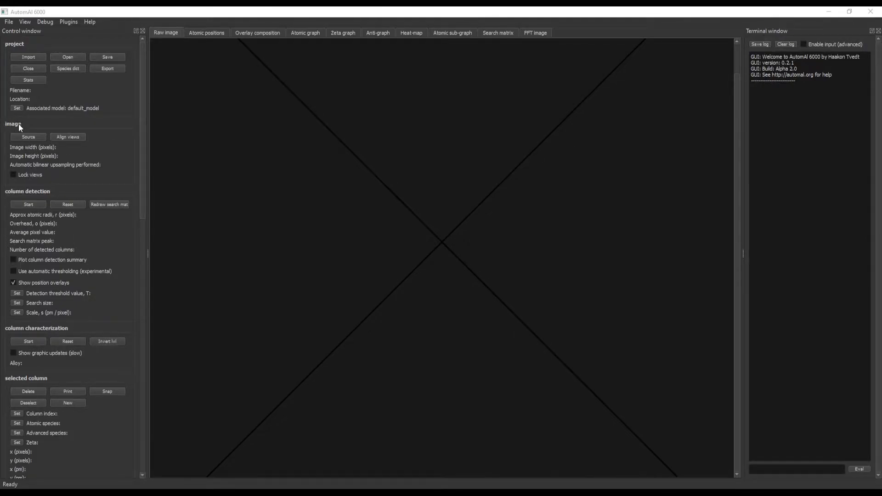
scroll(18, 123, "down", 2)
scroll(19, 123, "up", 2)
left_click(31, 191)
left_click(31, 191)
- Look through the image views, including Atomic positions, Overlay composition and Atomic graph, and return to Raw image
left_click(217, 33)
left_click(250, 33)
left_click(302, 35)
left_click(259, 35)
left_click(204, 35)
left_click(176, 36)
- Import sample.dm3 from the Saves folder using the Digital Micrograph 3 (.dm3) format
left_click(33, 57)
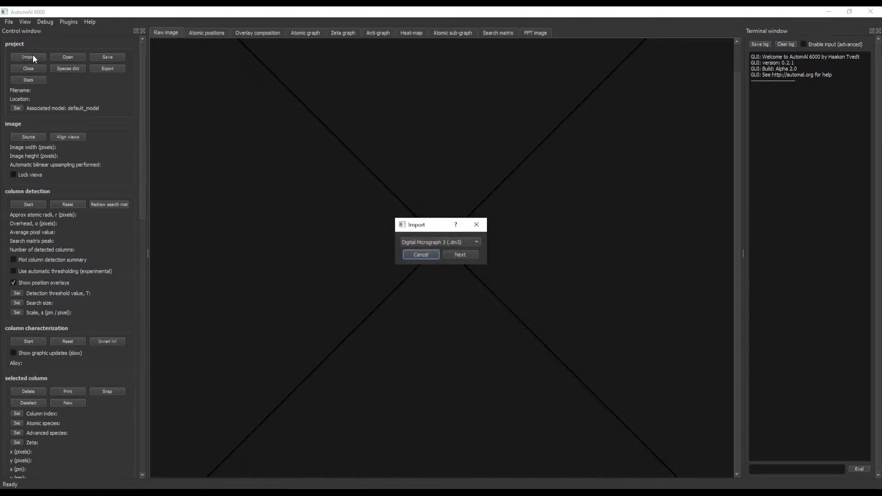
left_click(459, 256)
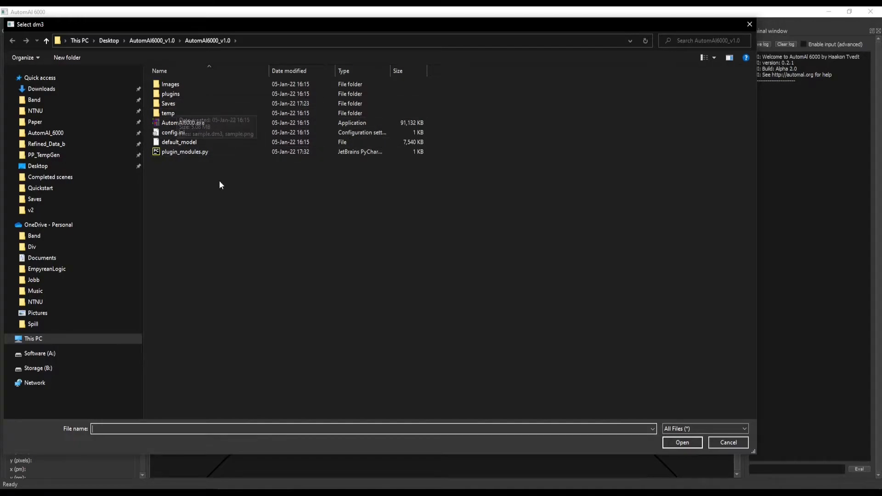
double_click(174, 104)
left_click(183, 117)
left_click(682, 442)
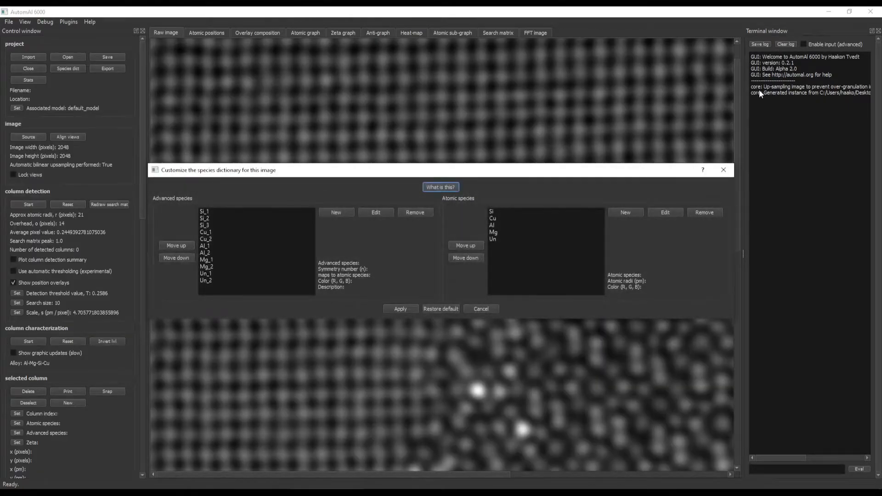
- Move the species dictionary dialog aside to review its species, and close it without applying any customization
left_click_drag(513, 171, 482, 129)
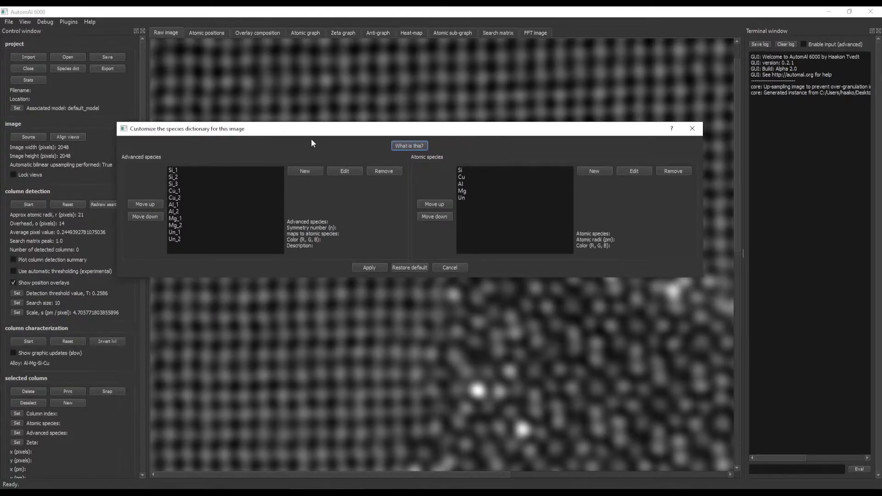
left_click_drag(311, 132, 285, 114)
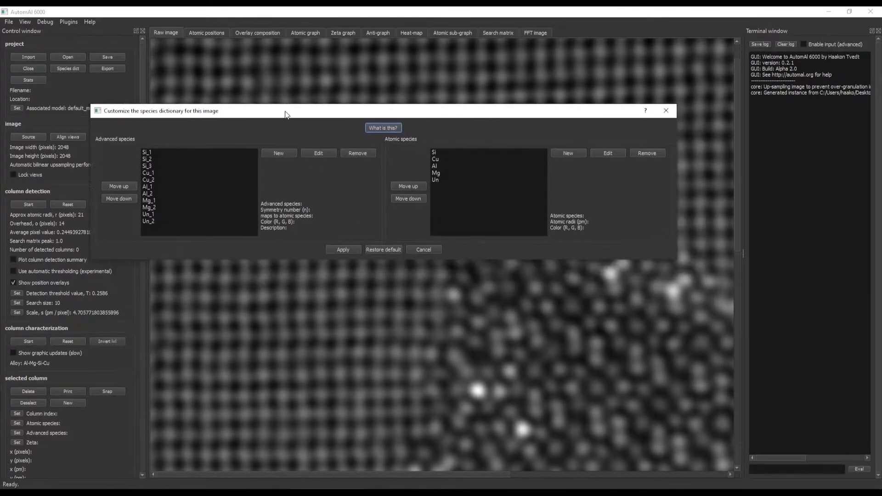
left_click(423, 249)
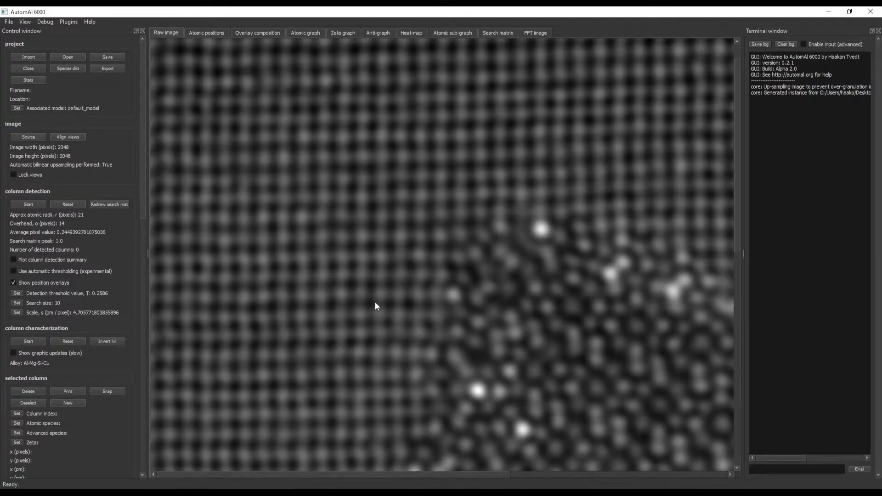
- Examine the imported raw image, covering the bright precipitate region and the surrounding lattice
scroll(380, 303, "down", 5)
scroll(379, 304, "up", 3)
scroll(380, 305, "down", 3)
scroll(380, 304, "up", 5)
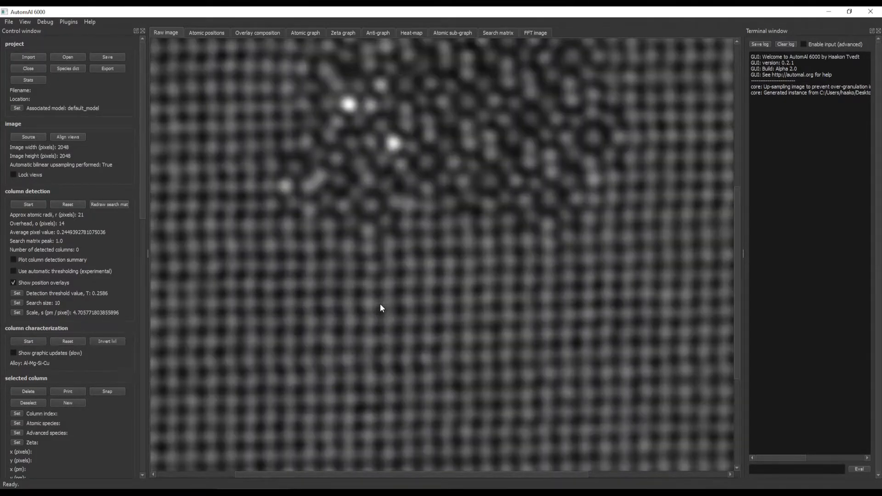
scroll(382, 304, "up", 5)
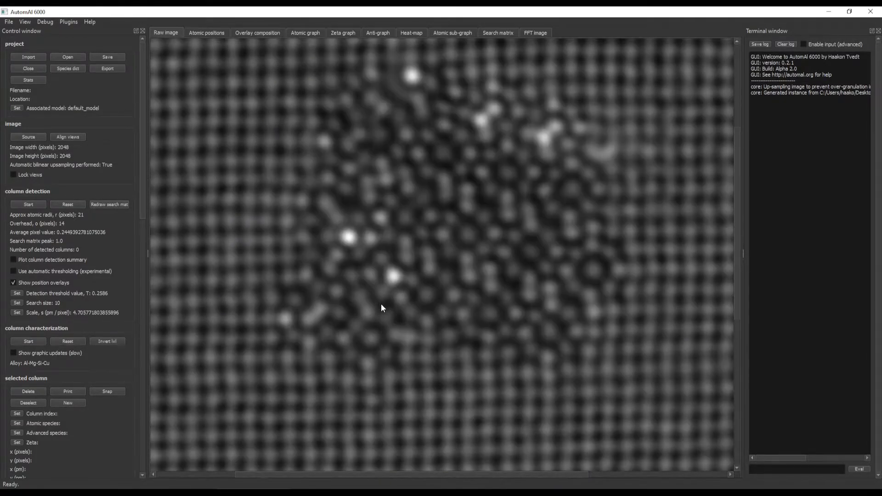
scroll(382, 305, "down", 2)
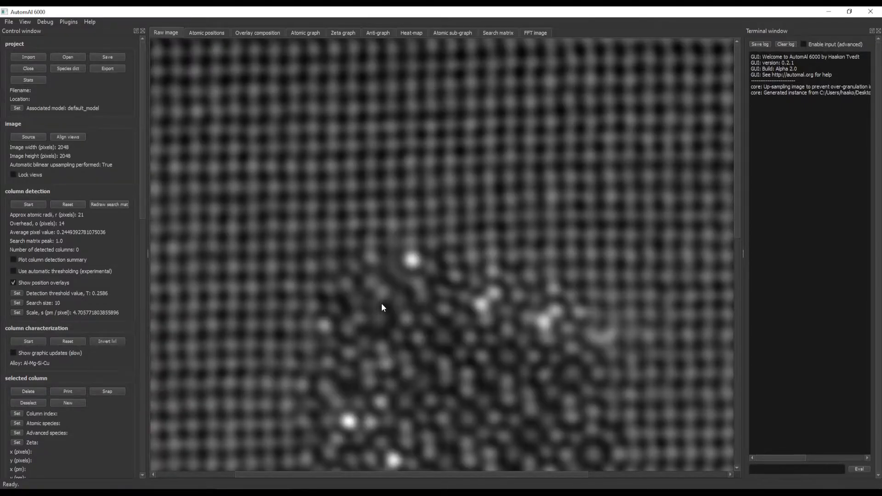
scroll(380, 304, "right", 5)
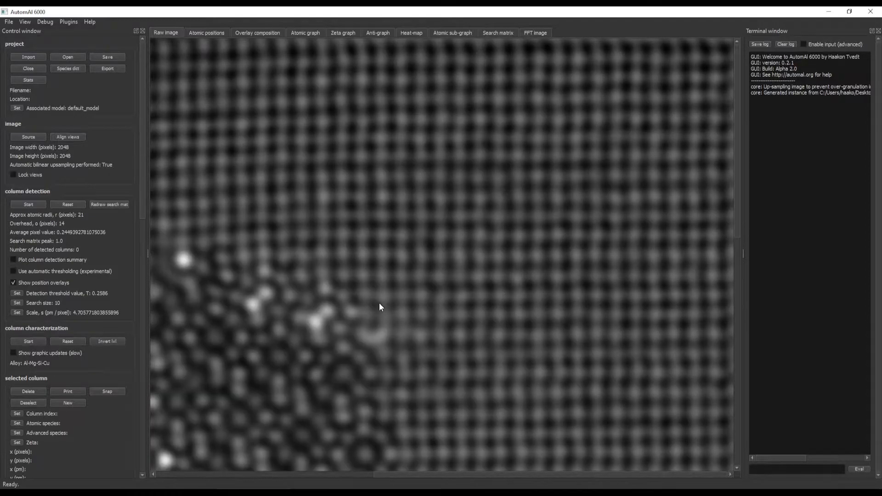
scroll(379, 305, "down", 3)
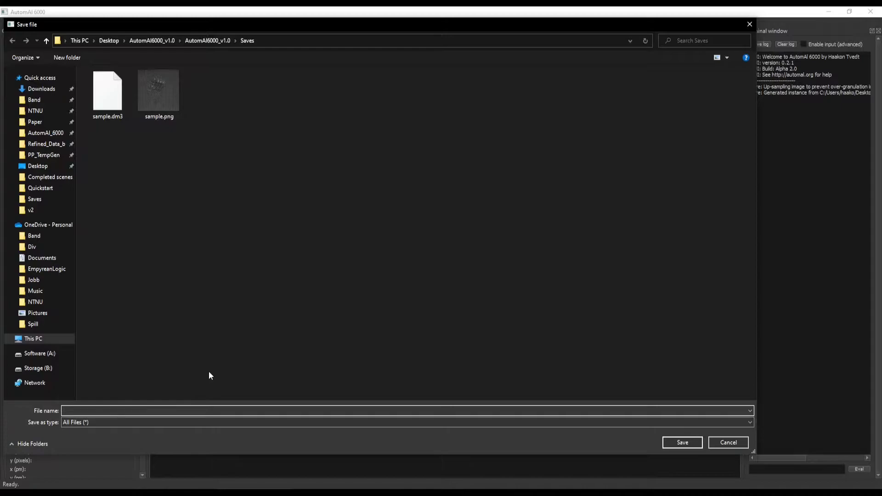
- Save the project as sample_demo in the Saves folder
type("sample_demo")
left_click(682, 443)
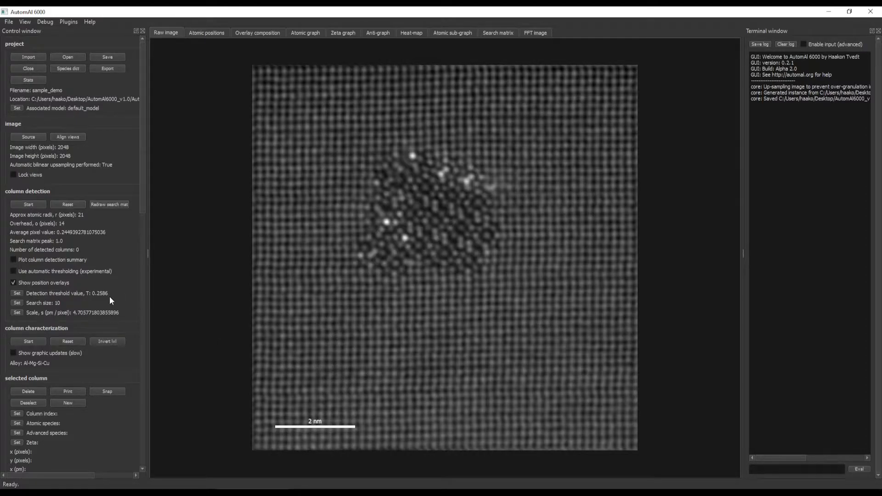
- Set the column detection threshold value T to 0.31
mouse_move(108, 296)
left_click(20, 296)
left_click(415, 252)
left_click_drag(415, 252, 401, 254)
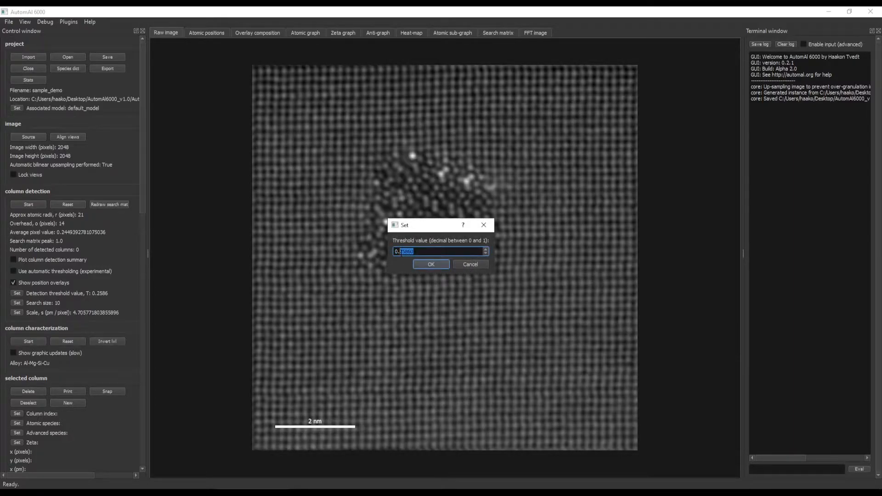
type("31")
left_click(437, 265)
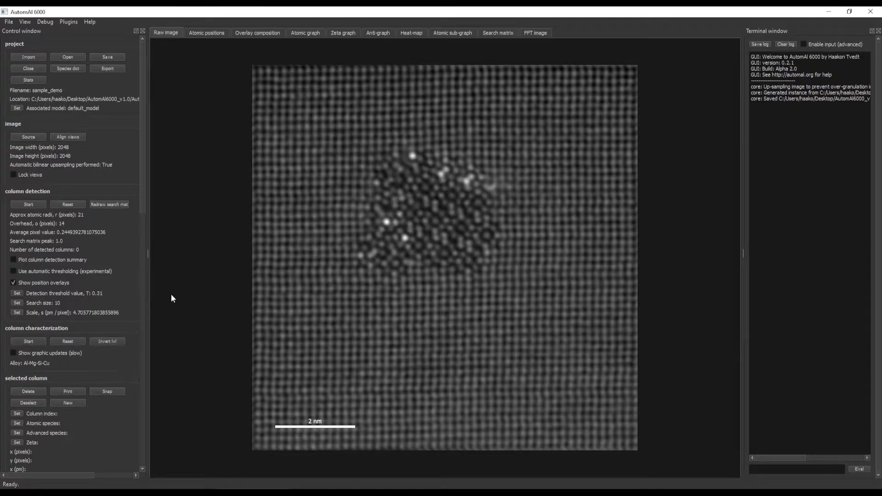
- Start column detection with the Threshold search type and display the resulting atomic positions
left_click(29, 205)
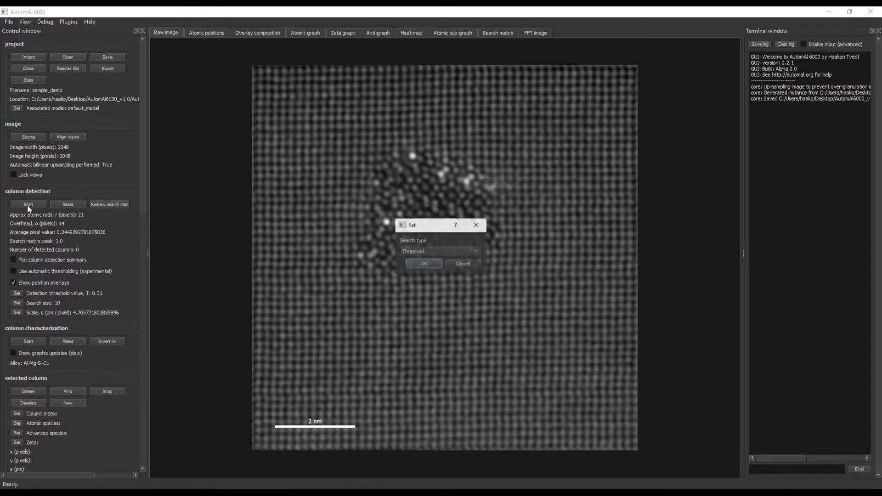
left_click(417, 265)
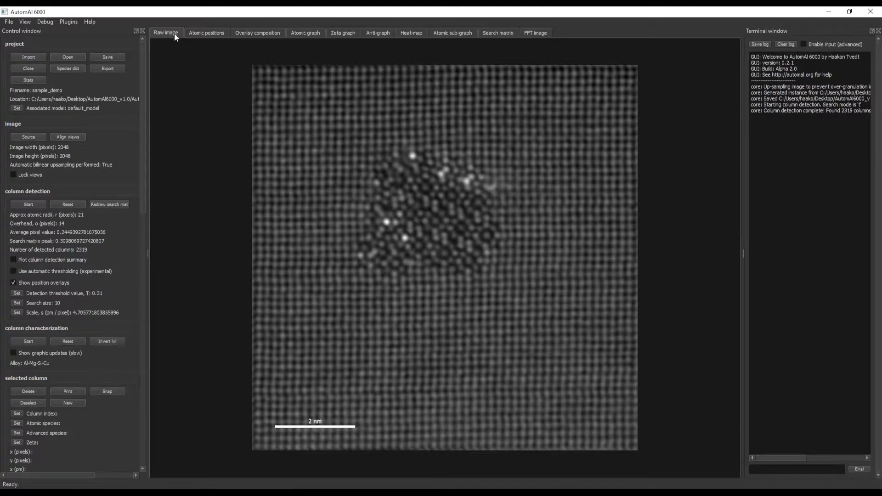
left_click(199, 35)
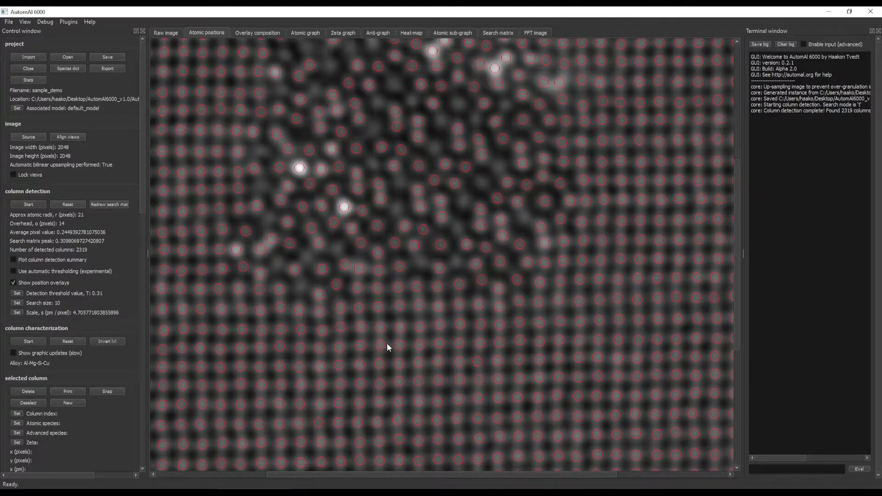
- Inspect individual detected columns in the lower part of the precipitate, then examine the overlay across the surrounding lattice
left_click(422, 234)
left_click(414, 244)
left_click(405, 226)
left_click(395, 243)
left_click(378, 253)
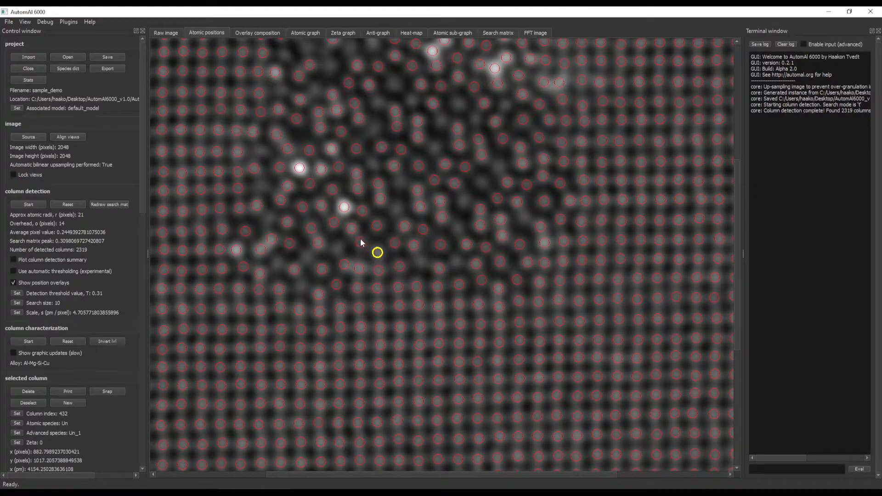
left_click(376, 227)
left_click(364, 212)
scroll(379, 253, "down", 5)
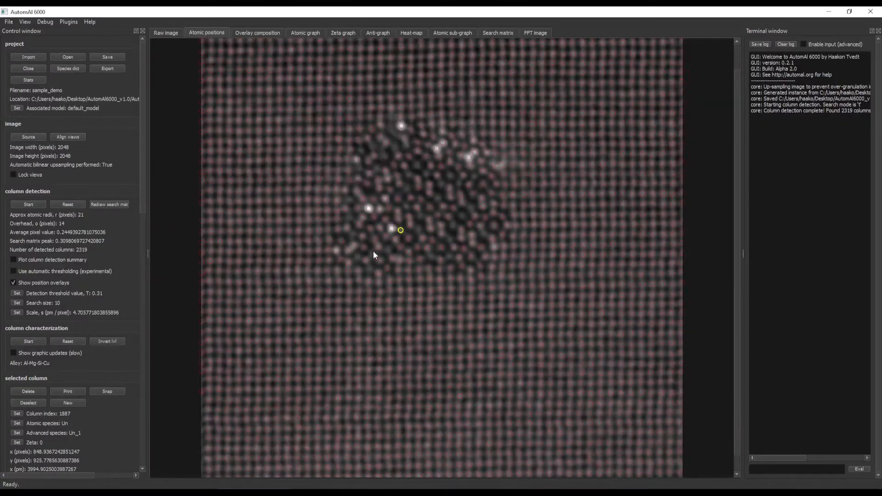
scroll(373, 254, "up", 3)
scroll(372, 254, "down", 2)
scroll(372, 254, "up", 1)
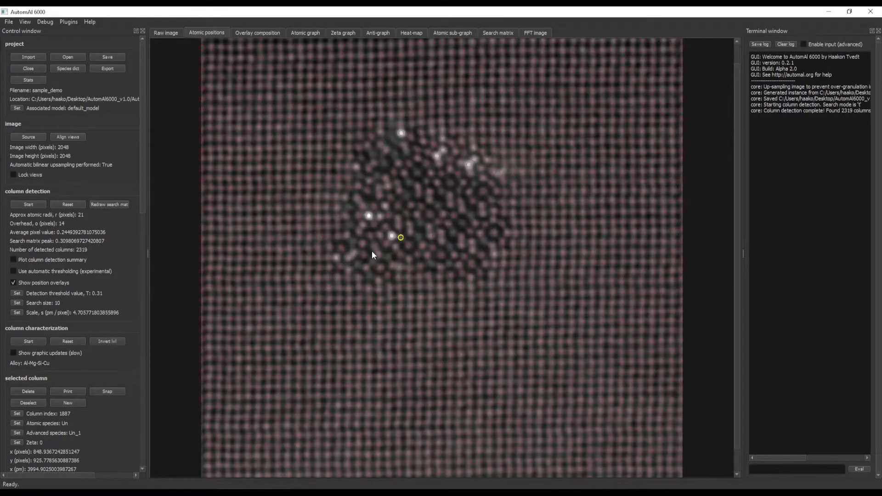
scroll(379, 256, "down", 1)
scroll(383, 258, "up", 2)
scroll(345, 188, "down", 1)
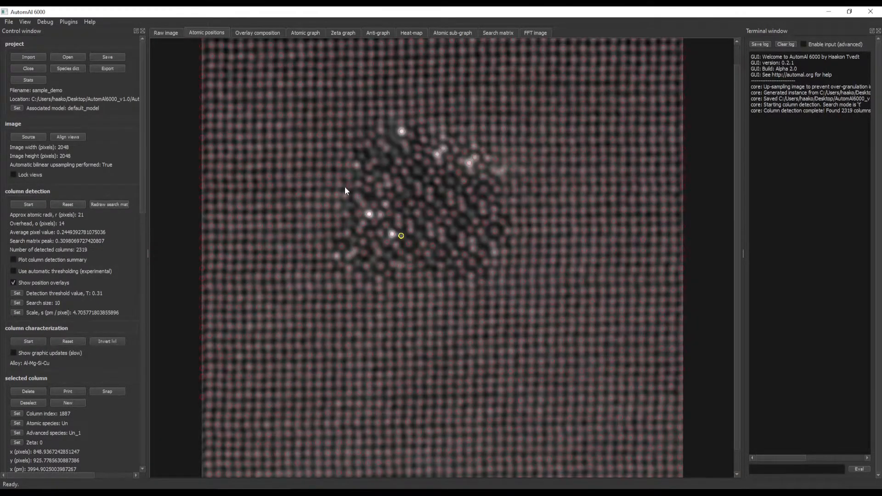
scroll(359, 219, "down", 2)
- Compare the raw image with the atomic positions overlay while the two views have independent magnifications
left_click(164, 34)
left_click(195, 31)
left_click(168, 35)
left_click(196, 32)
scroll(292, 212, "up", 2)
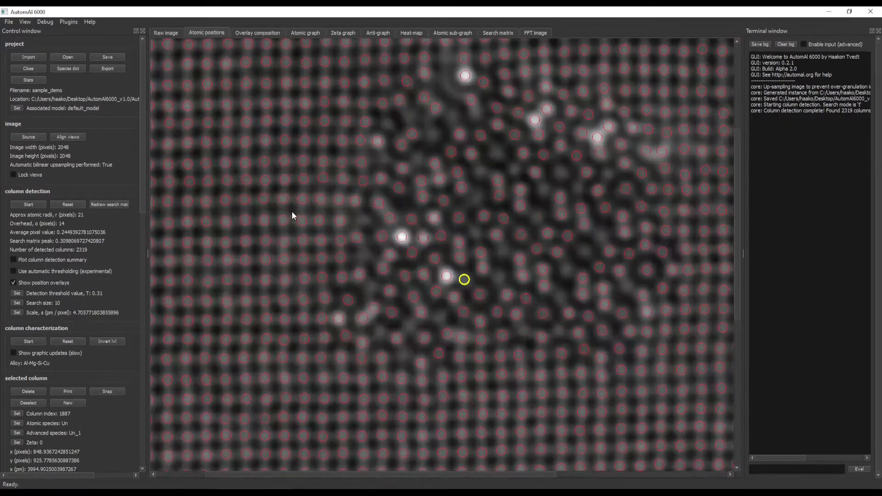
scroll(299, 216, "up", 3)
scroll(354, 228, "down", 3)
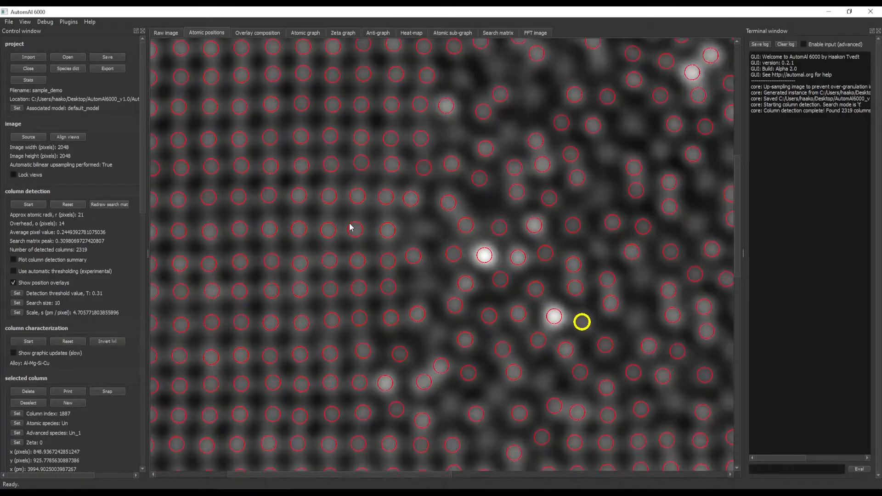
left_click(165, 33)
scroll(467, 352, "up", 2)
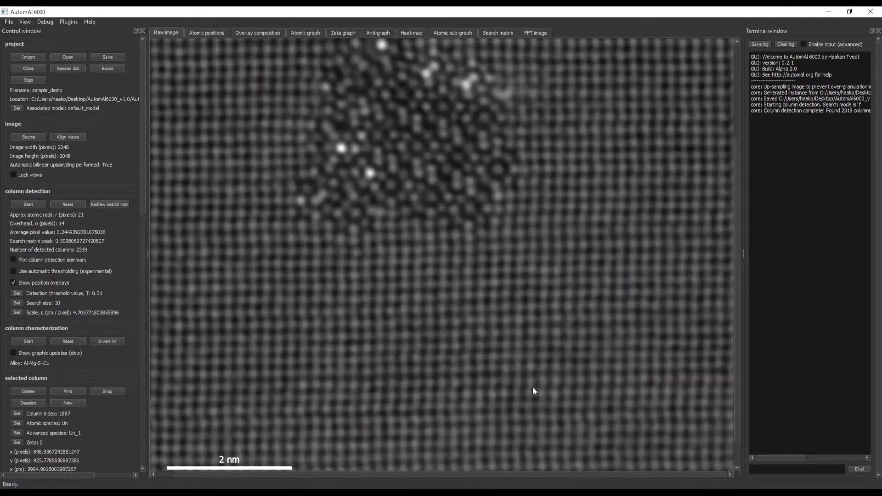
left_click(201, 31)
left_click(178, 33)
left_click(203, 34)
left_click(178, 33)
left_click(193, 32)
left_click(174, 35)
scroll(365, 246, "down", 2)
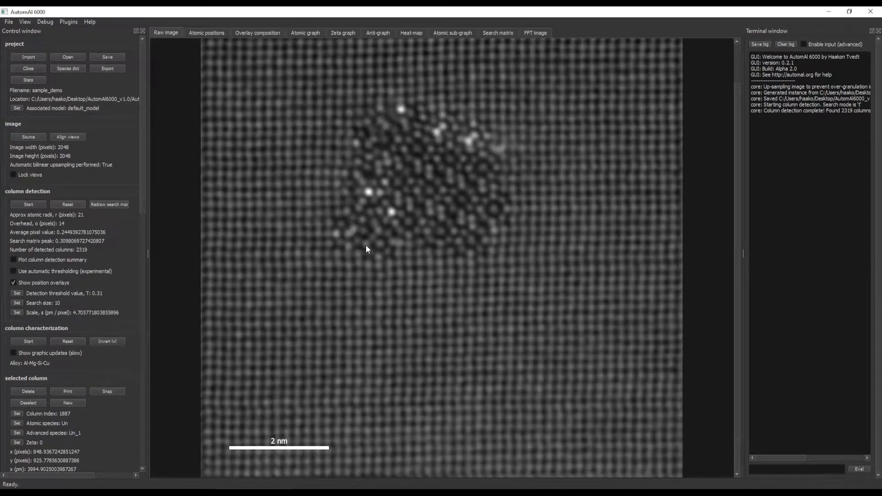
scroll(367, 247, "down", 1)
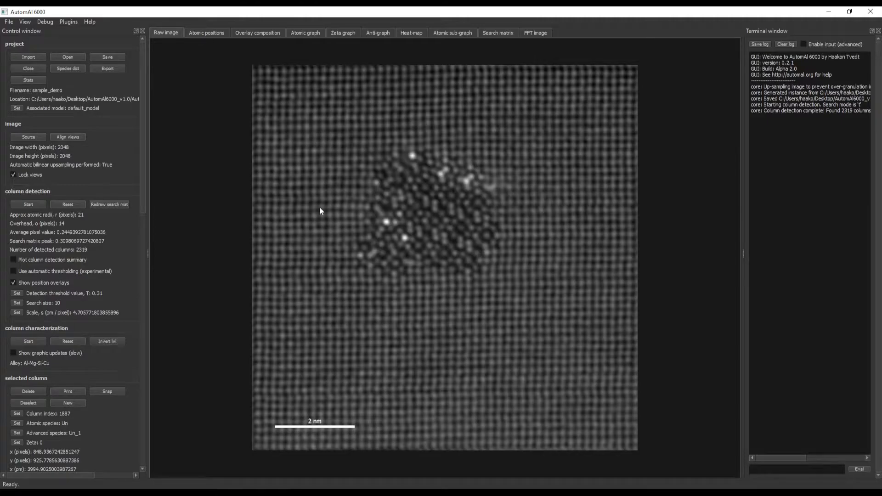
- Lock the views and compare the raw image, atomic positions and overlay composition at matching magnifications
left_click(209, 35)
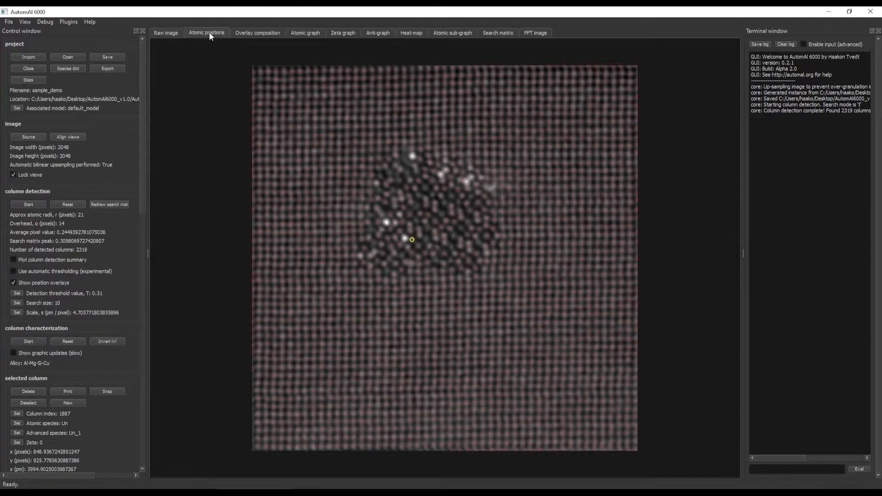
left_click(253, 32)
left_click(215, 34)
left_click(178, 34)
left_click(201, 35)
left_click(233, 36)
key("Left")
key("Left")
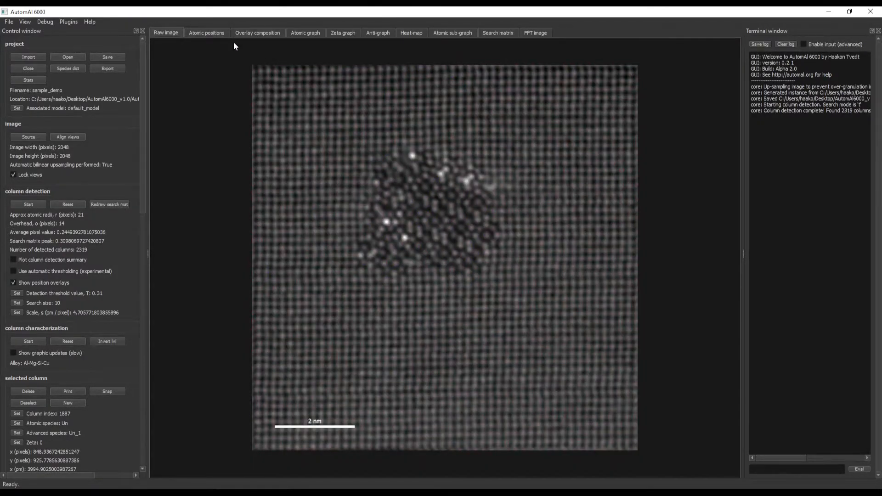
key("Right")
key("Right")
key("Left")
key("Left")
scroll(376, 241, "up", 5)
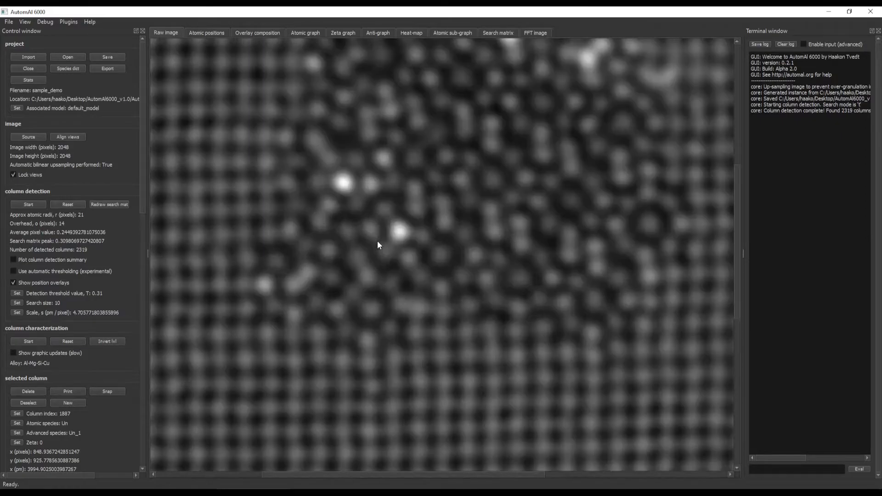
left_click(207, 33)
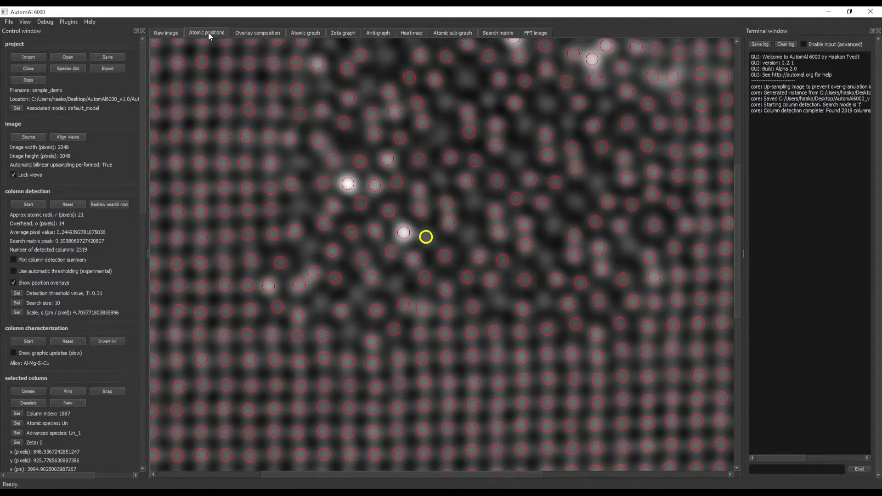
left_click(172, 35)
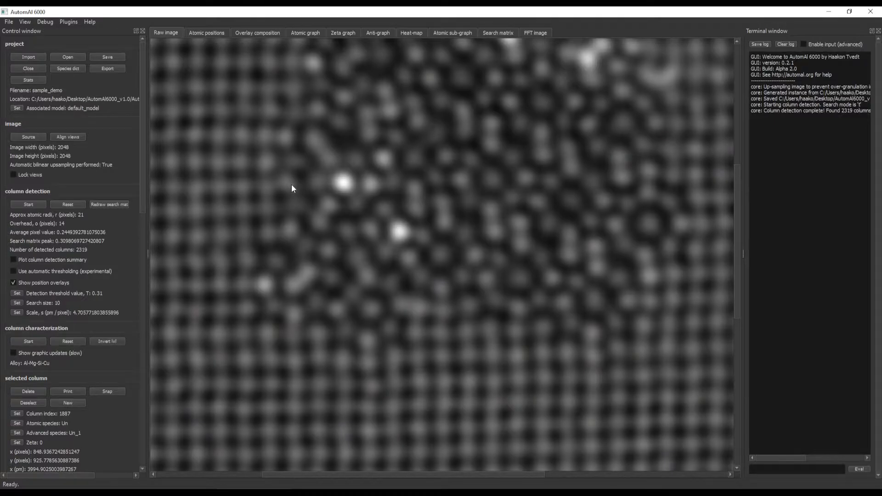
- Unlock the views and compare the raw image with the detected atomic positions in the matrix lattice and in the precipitate
scroll(352, 202, "down", 3)
scroll(478, 247, "up", 3)
scroll(550, 287, "up", 3)
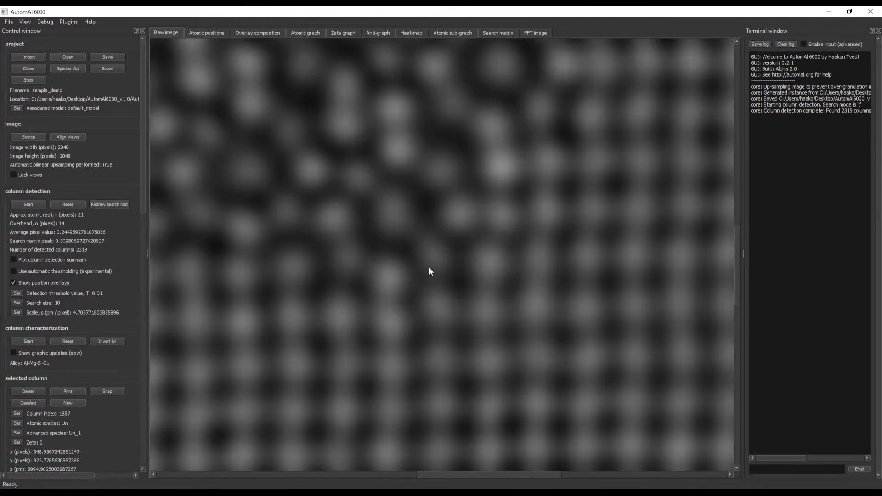
scroll(428, 270, "right", 5)
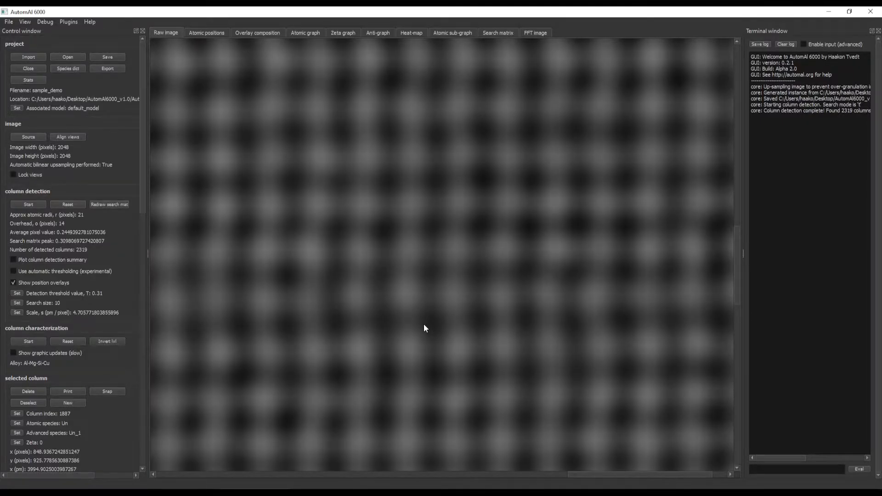
key("x")
key("x")
key("z")
key("z")
scroll(350, 208, "down", 10)
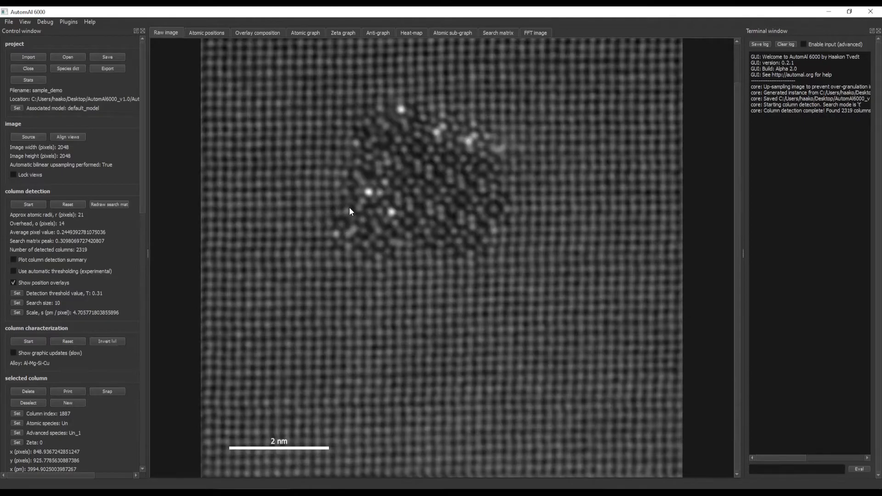
key("x")
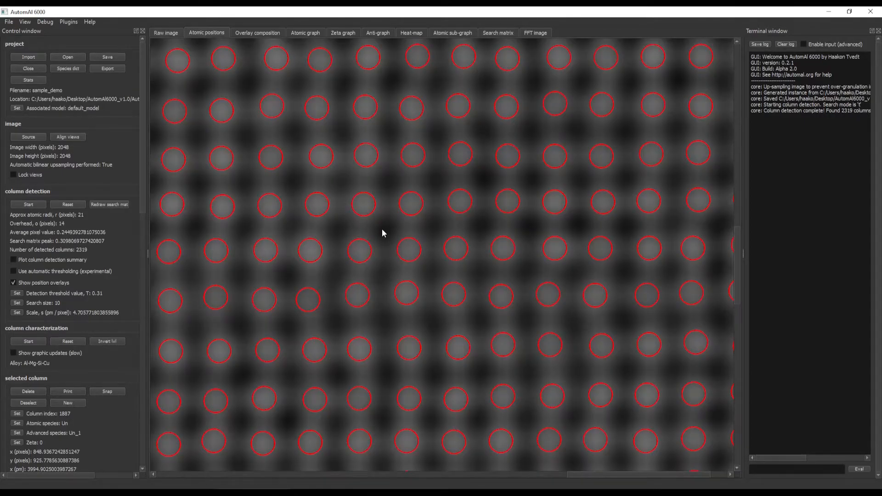
scroll(382, 229, "down", 8)
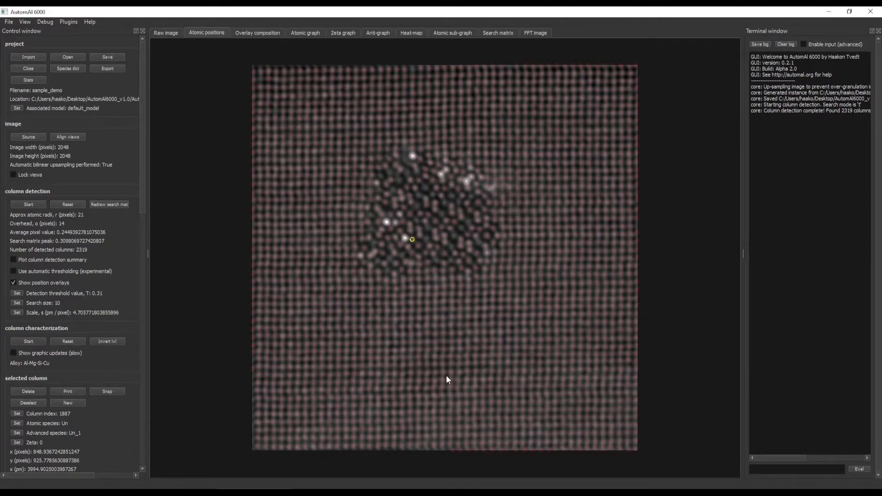
scroll(447, 379, "up", 3)
scroll(424, 172, "up", 4)
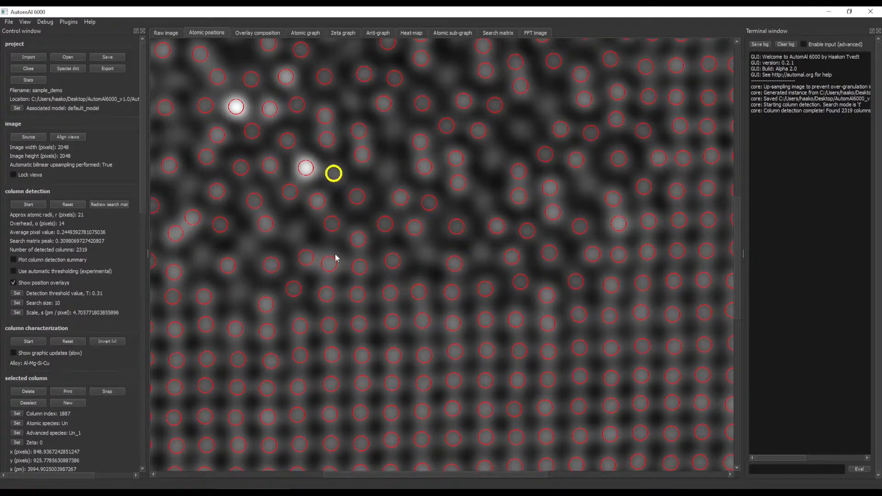
scroll(367, 243, "down", 2)
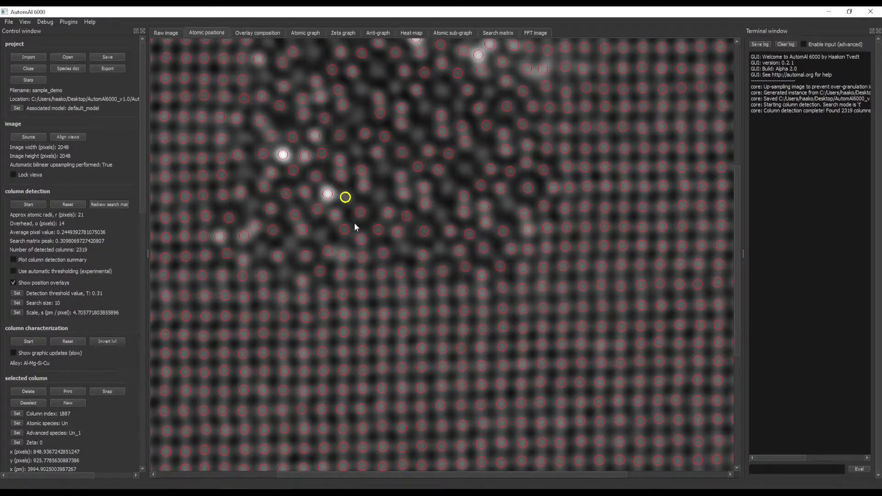
scroll(333, 315, "down", 3)
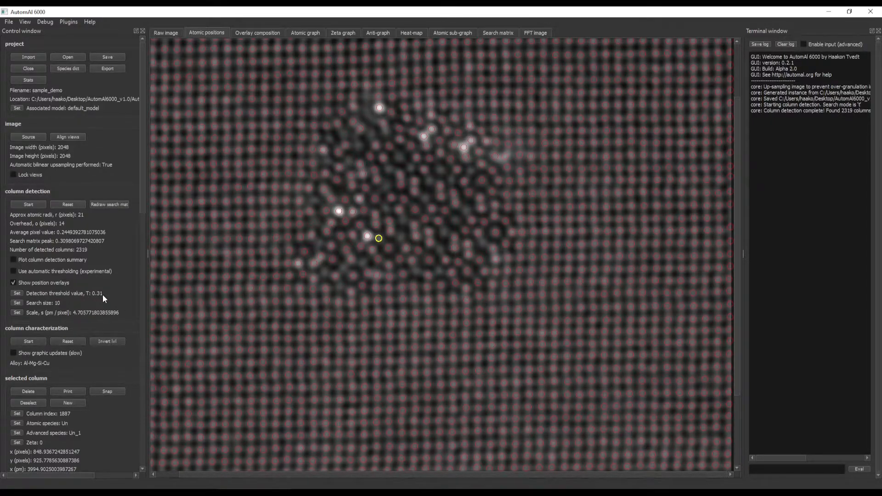
- Set the detection threshold value T to 0.25 and continue column detection with the Threshold search type
left_click(17, 294)
left_click(415, 252)
left_click_drag(424, 252, 400, 251)
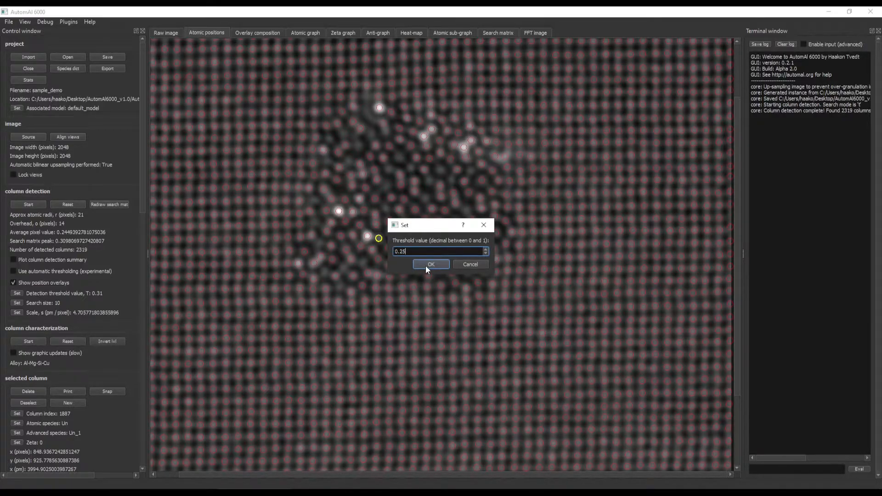
left_click(430, 264)
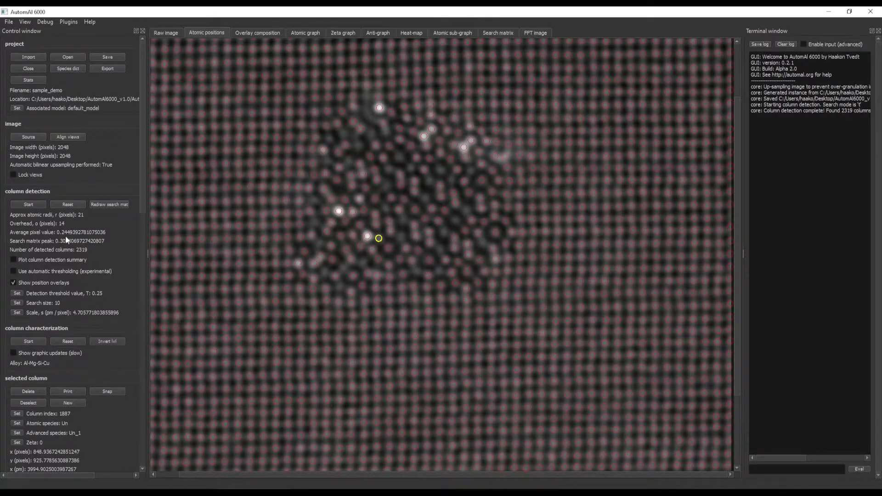
left_click(22, 205)
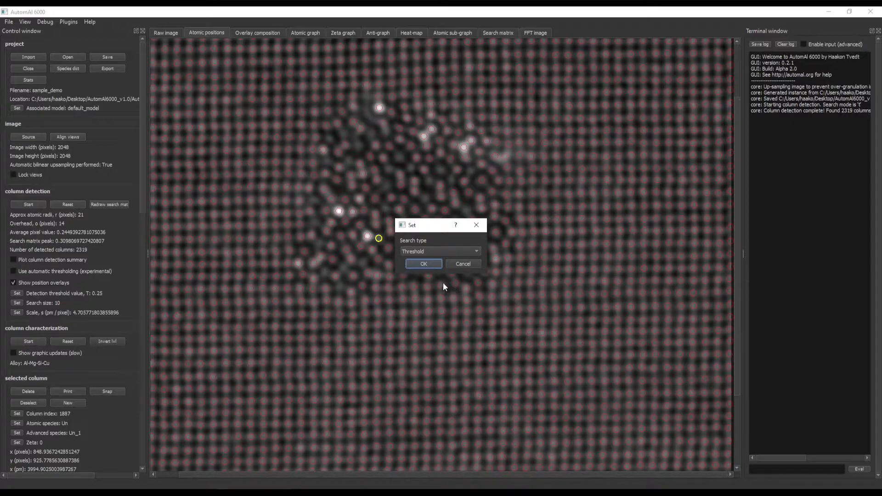
left_click(424, 264)
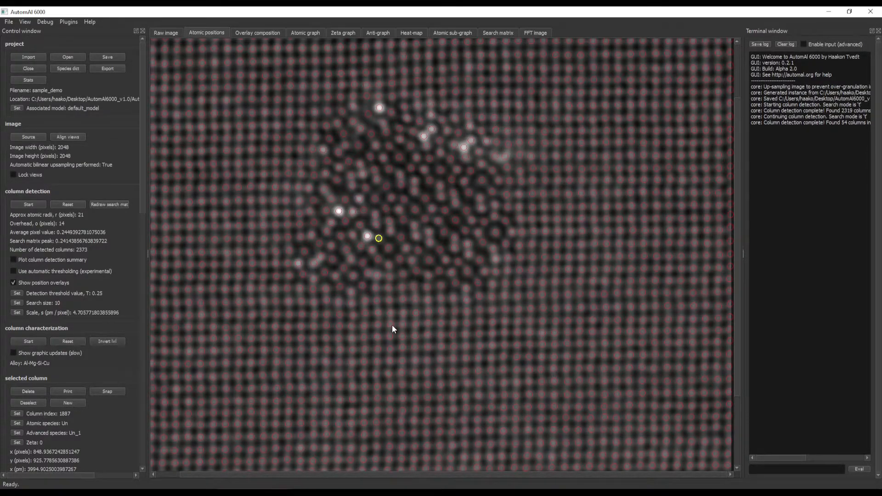
- Check the precipitate for missed columns and add a new column with moving enabled
scroll(388, 329, "down", 3)
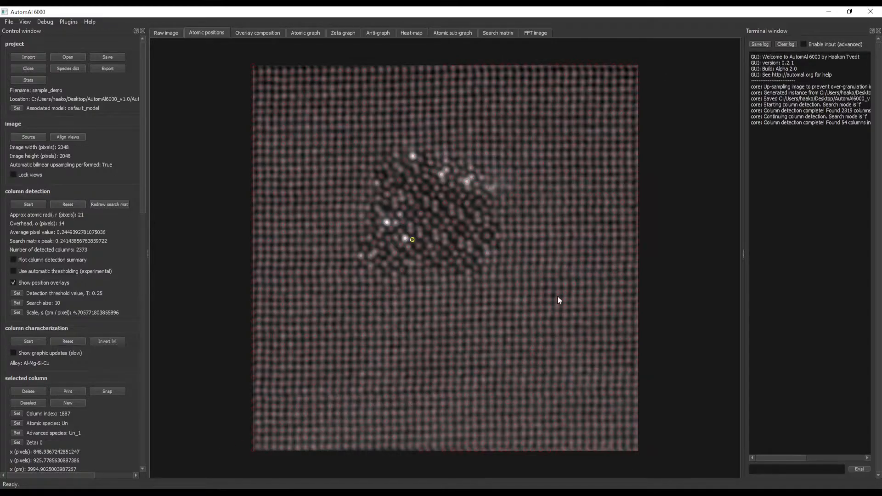
scroll(428, 203, "up", 6)
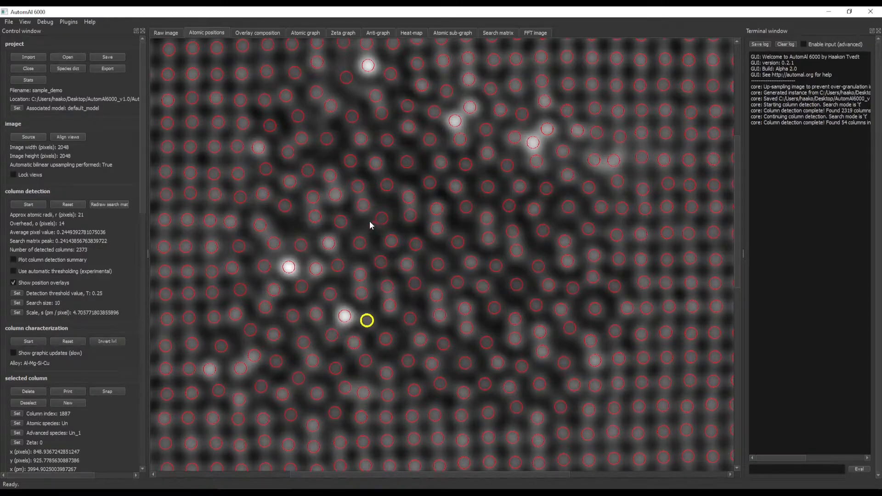
scroll(106, 307, "down", 7)
scroll(110, 310, "up", 8)
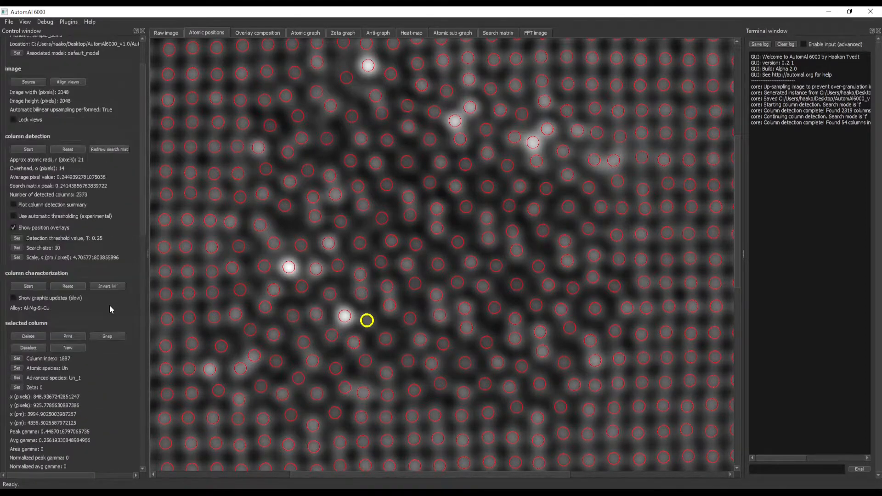
scroll(79, 253, "down", 8)
scroll(79, 253, "down", 2)
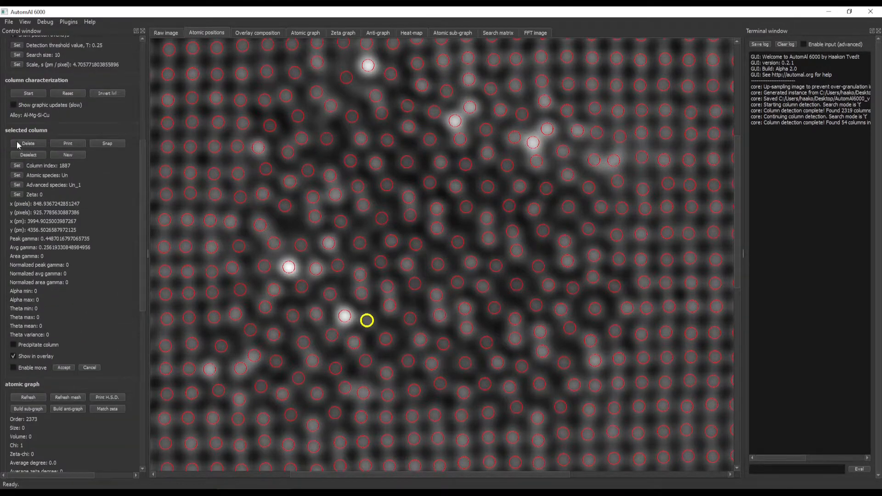
left_click(72, 159)
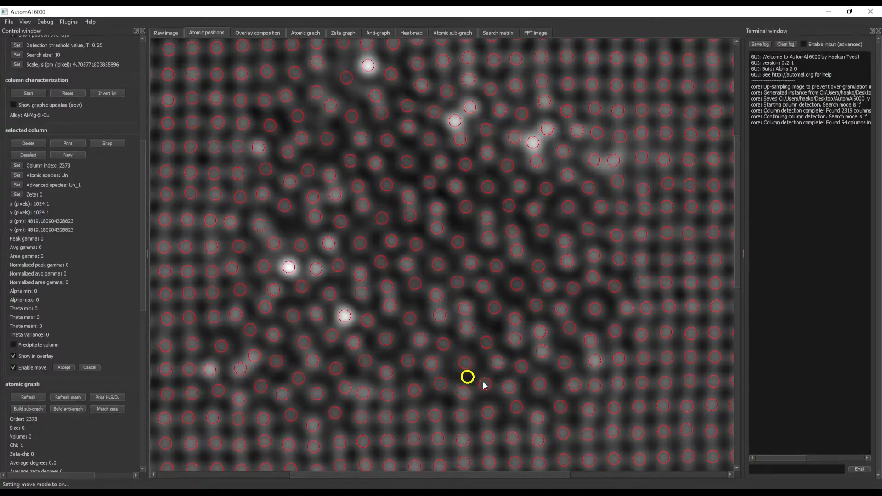
- Move the new column into the unmarked gap near the precipitate's upper-left edge and accept its position
mouse_move(464, 378)
left_mouse_down()
mouse_move(477, 324)
mouse_move(462, 364)
mouse_move(476, 370)
mouse_move(473, 378)
left_mouse_up()
left_click_drag(473, 378, 330, 281)
left_click_drag(441, 378, 337, 125)
key("a")
key("w")
key("a")
key("a")
key("a")
key("a")
key("a")
key("a")
key("a")
key("a")
key("a")
key("a")
key("a")
key("a")
key("a")
key("a")
key("a")
key("a")
key("a")
key("a")
key("w")
left_click(65, 368)
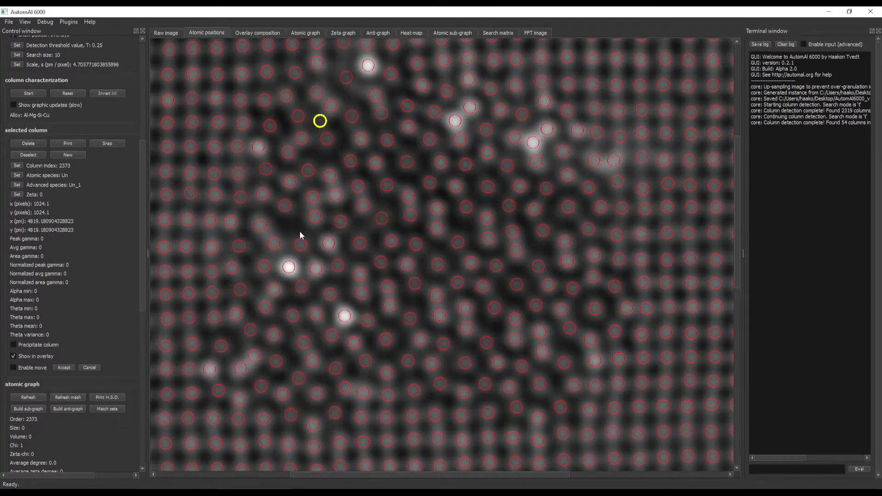
- Inspect individual columns around the newly added one, and check the precipitate and surrounding matrix for remaining missed positions
left_click(359, 142)
left_click(328, 139)
left_click(330, 107)
left_click(316, 92)
left_click(296, 118)
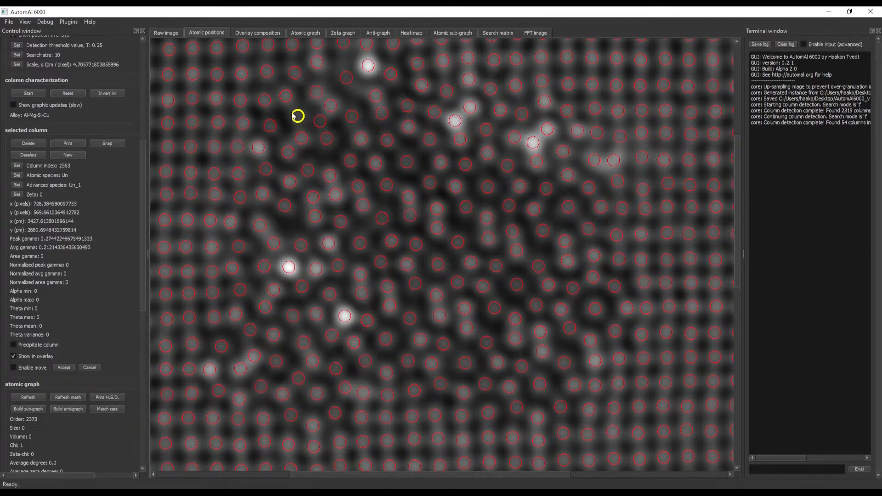
left_click(286, 97)
left_click(265, 103)
left_click(271, 127)
scroll(463, 231, "down", 1)
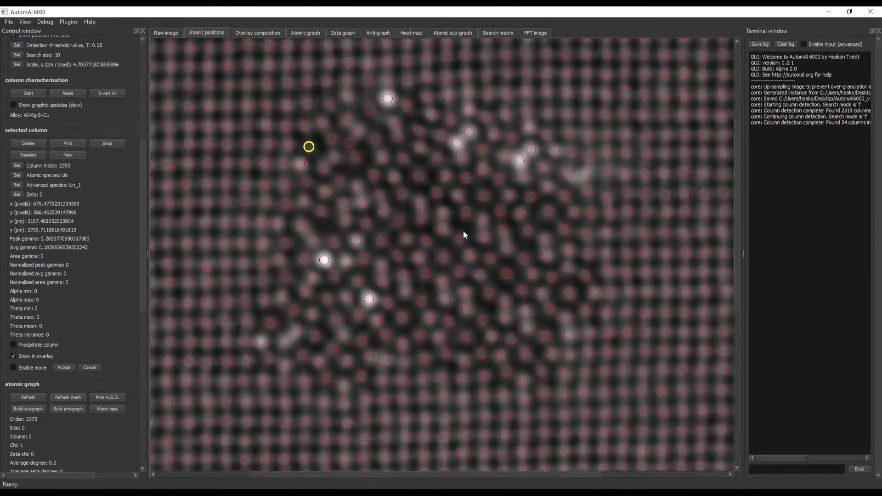
scroll(420, 234, "down", 4)
scroll(429, 230, "up", 3)
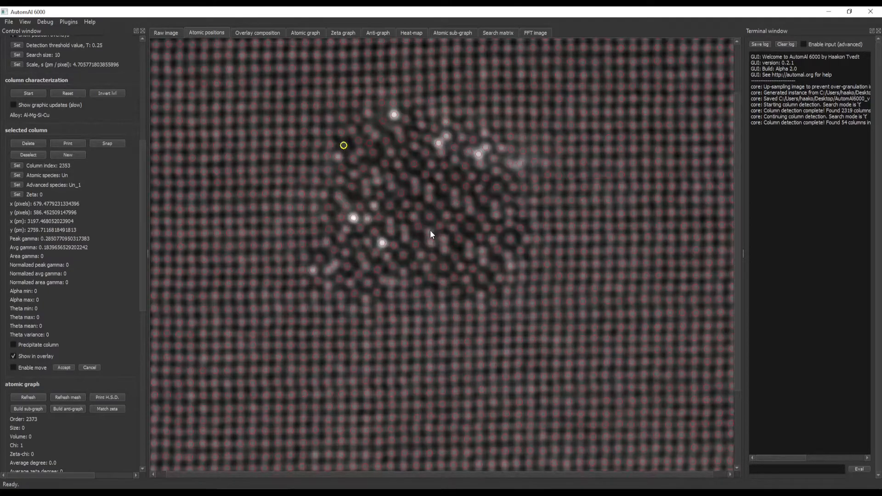
scroll(383, 128, "up", 4)
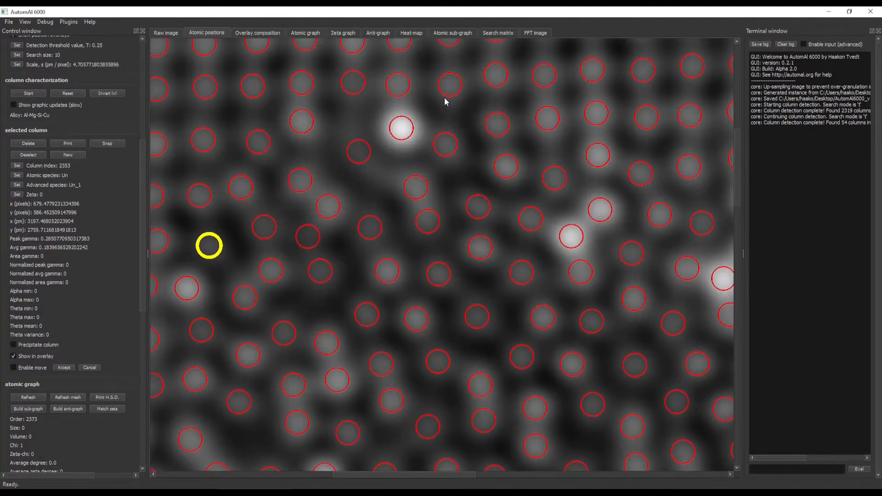
scroll(472, 253, "down", 5)
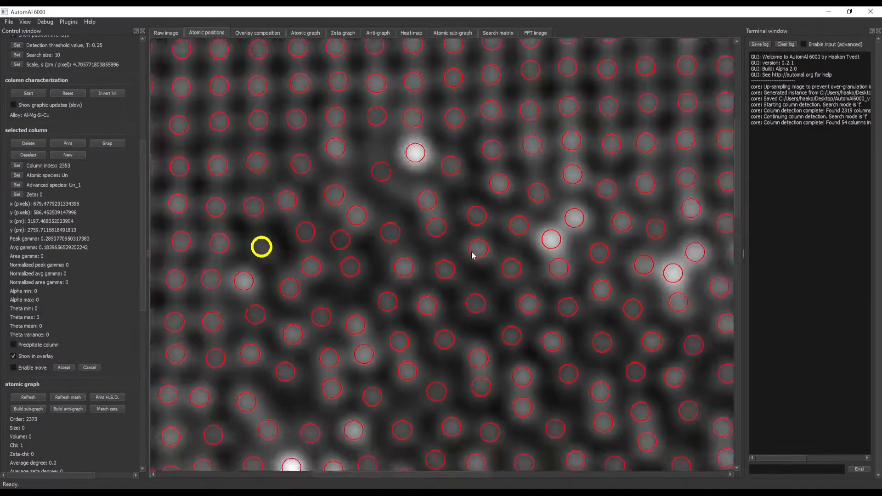
scroll(496, 267, "down", 1)
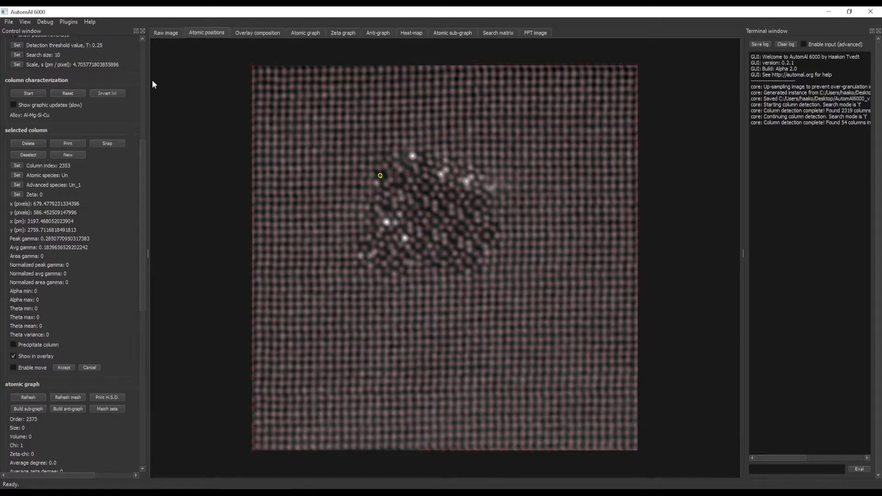
- Save the project in the Saves folder under the new file name sample_demo_columns
left_click_drag(140, 282, 270, 122)
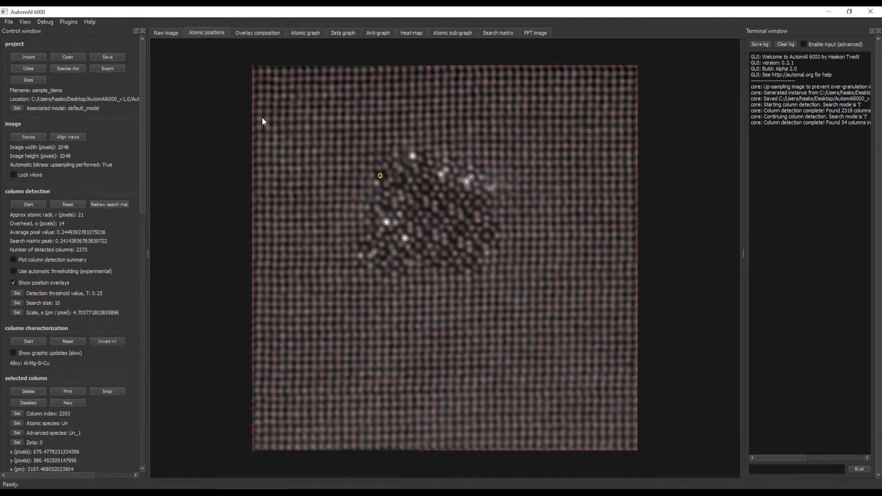
left_click(118, 57)
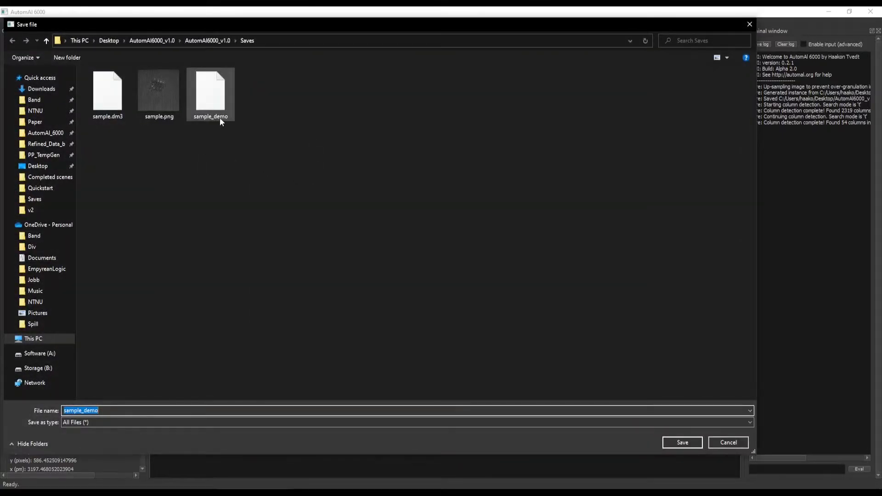
left_click(219, 116)
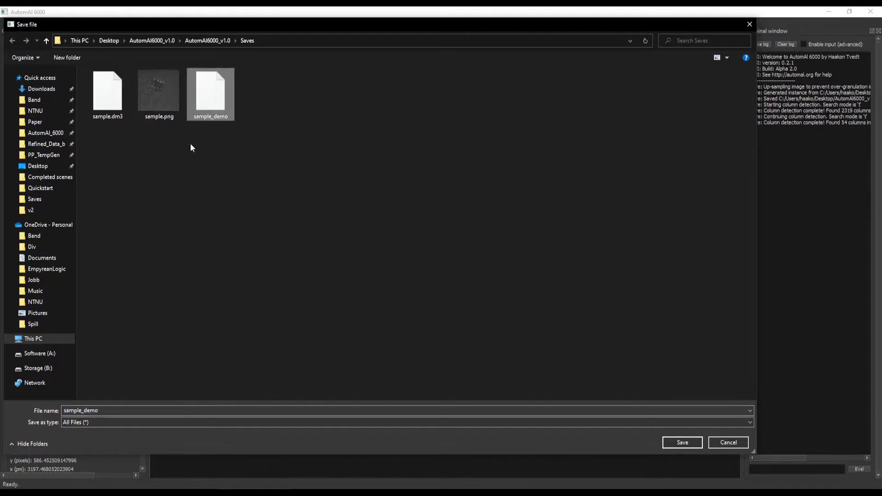
left_click(115, 412)
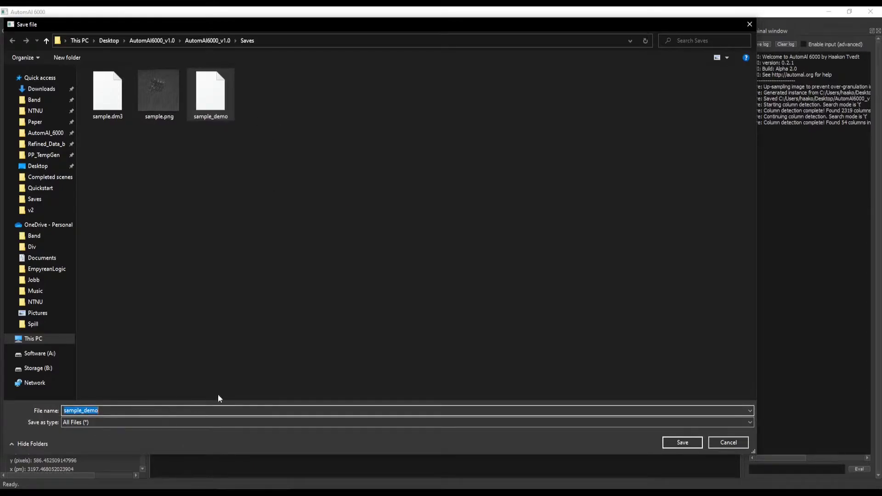
left_click(123, 410)
type("_")
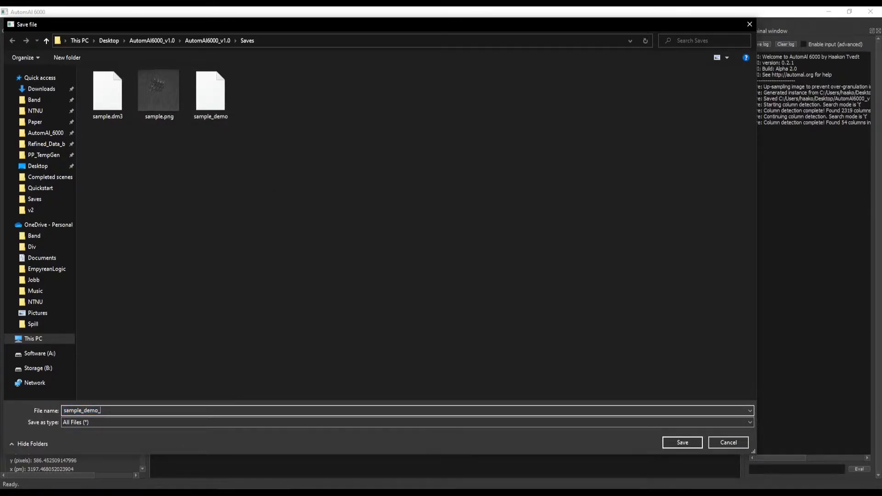
type("columns")
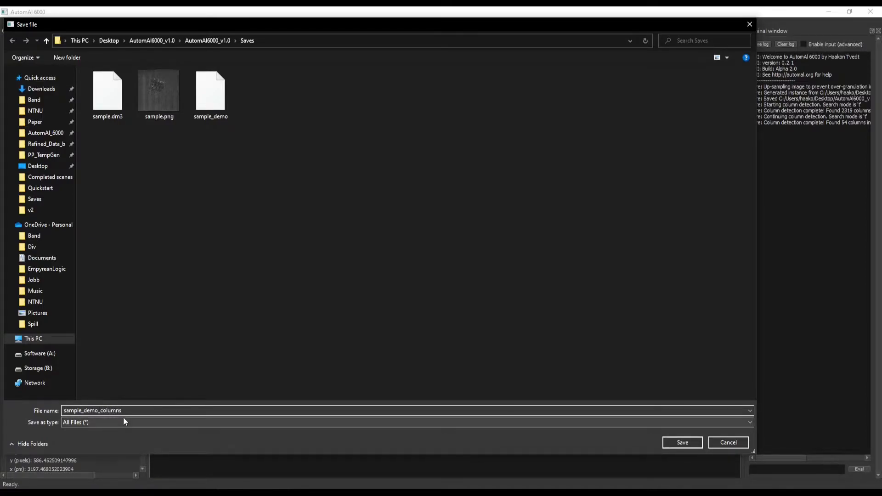
left_click(684, 443)
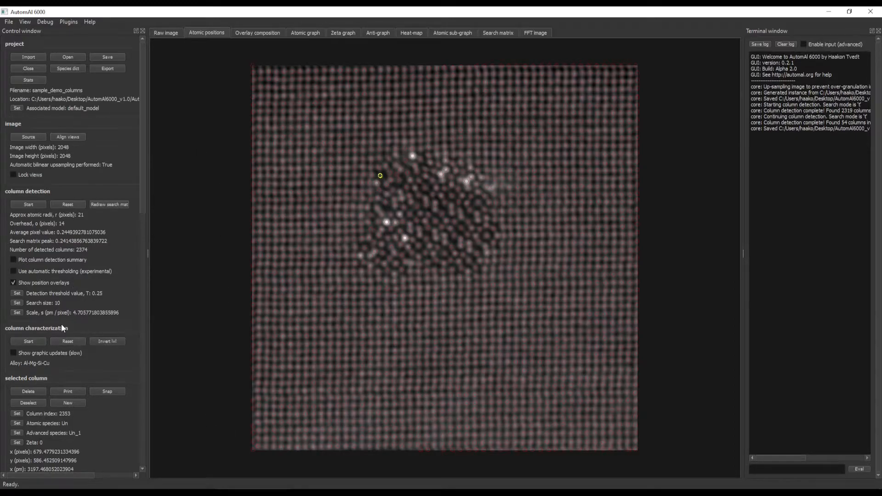
- Open the species dictionary and review the radius and colour of the atomic species, including Si and Mg
scroll(34, 253, "down", 3)
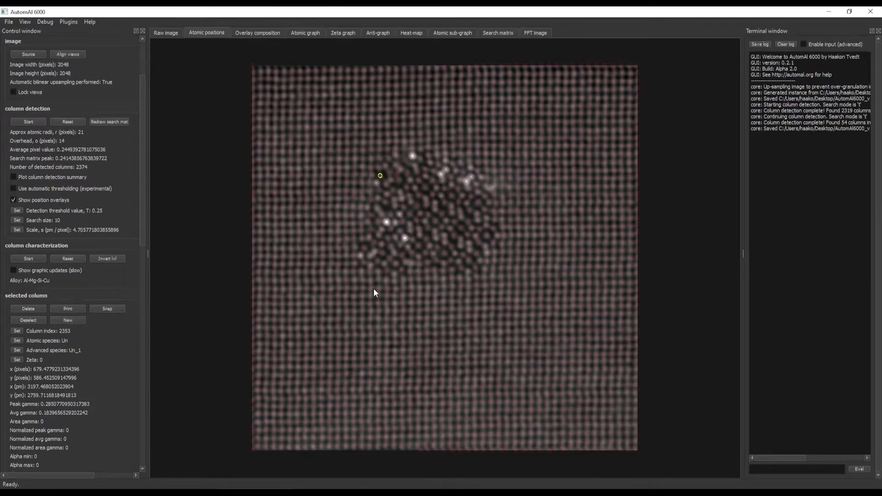
scroll(48, 315, "up", 3)
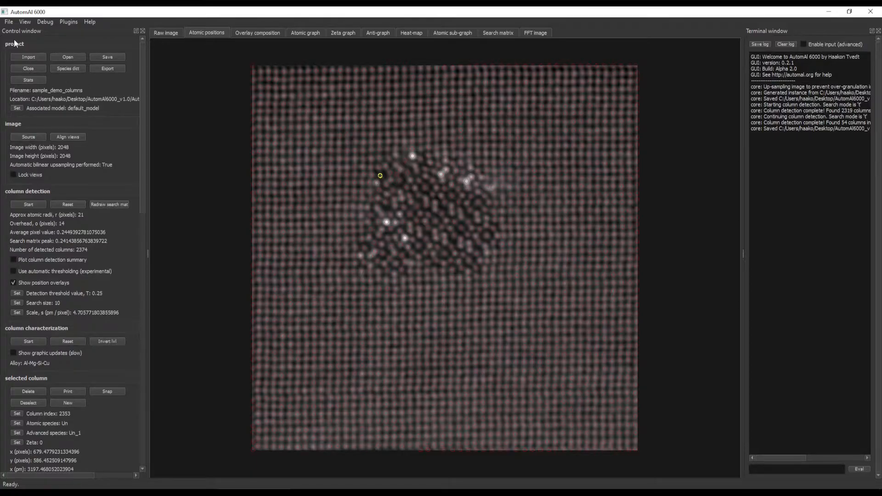
left_click(66, 70)
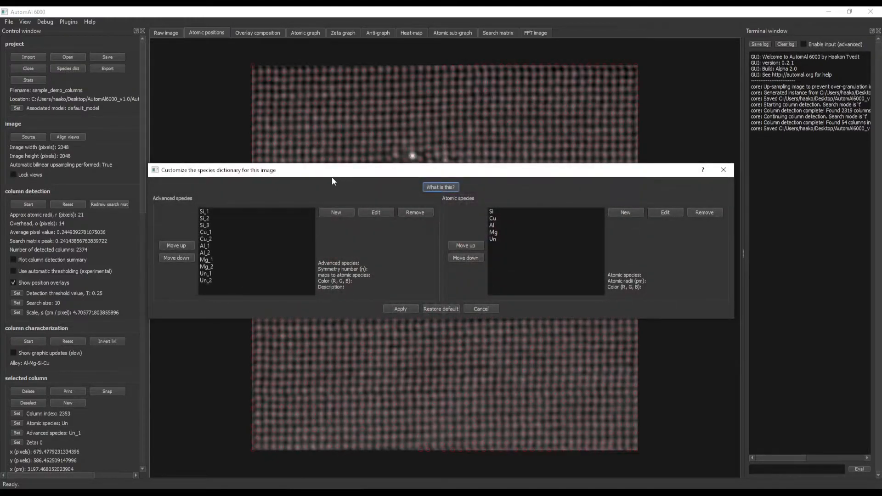
left_click_drag(351, 174, 362, 153)
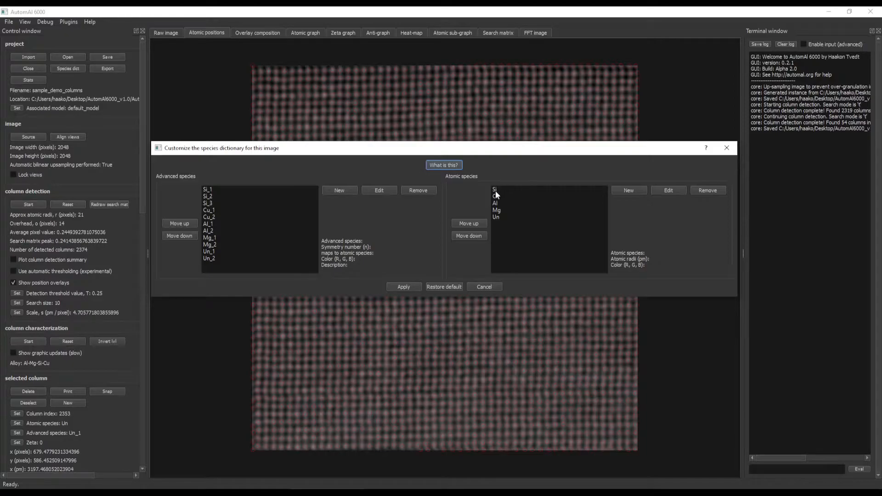
left_click_drag(496, 191, 520, 189)
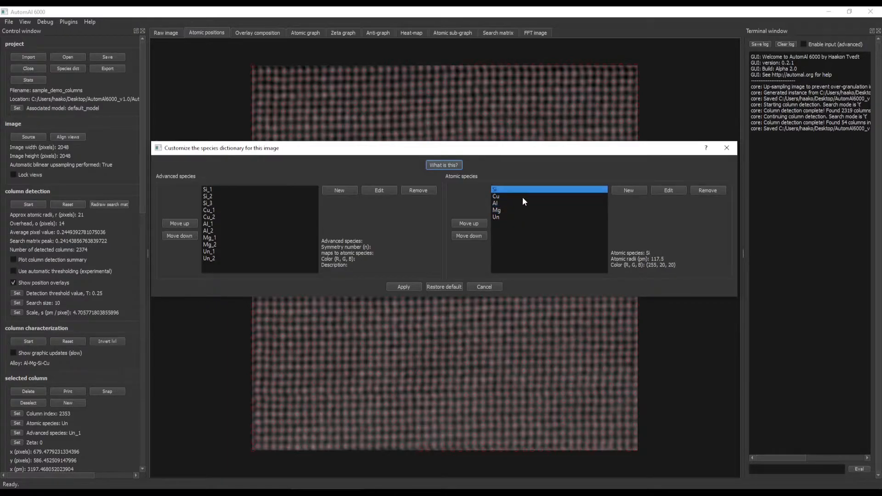
left_click_drag(516, 197, 514, 216)
left_click(513, 207)
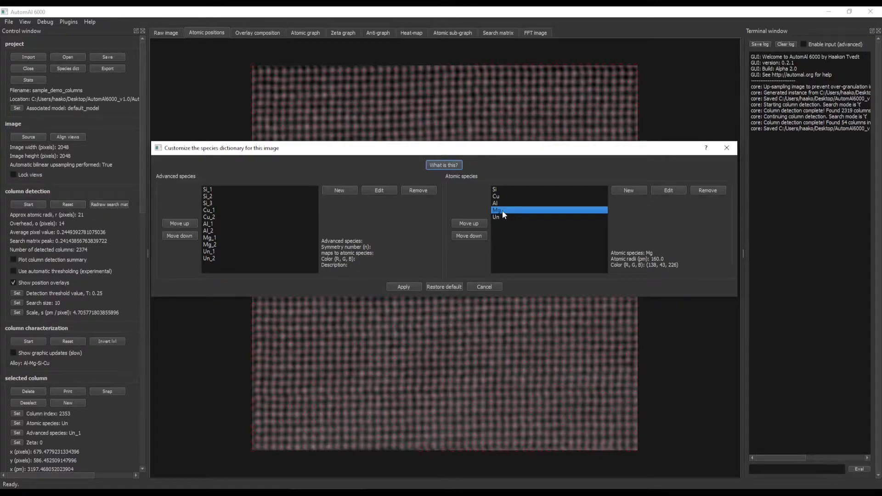
left_click(497, 189)
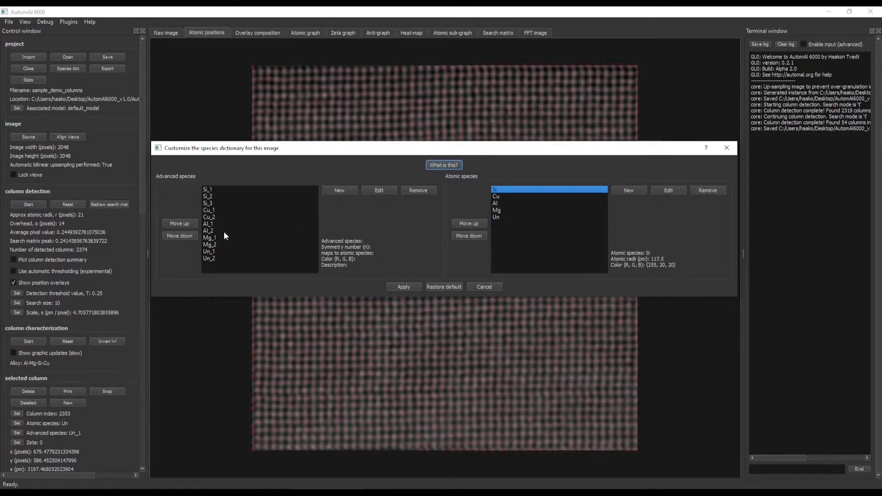
- Compare the symmetry number, atomic mapping, colour and description of the advanced species Si_1 and Si_2
mouse_move(214, 189)
left_mouse_down()
mouse_move(221, 203)
mouse_move(219, 191)
left_mouse_up()
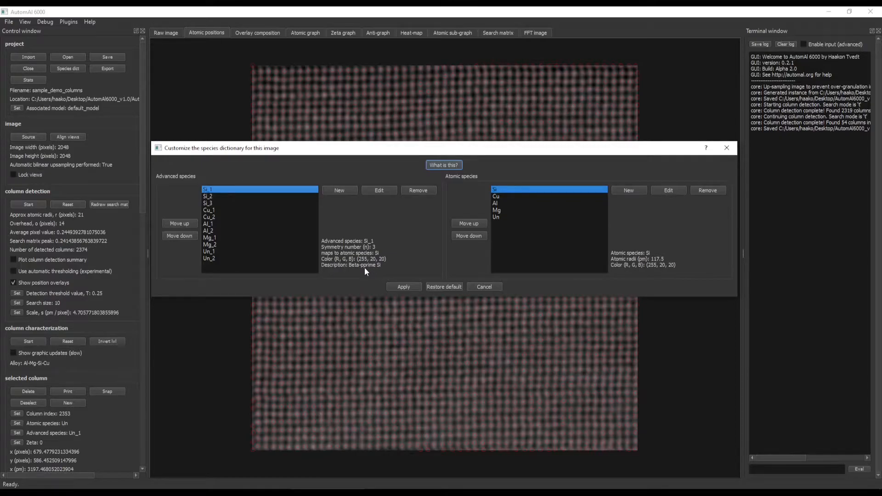
left_click(213, 197)
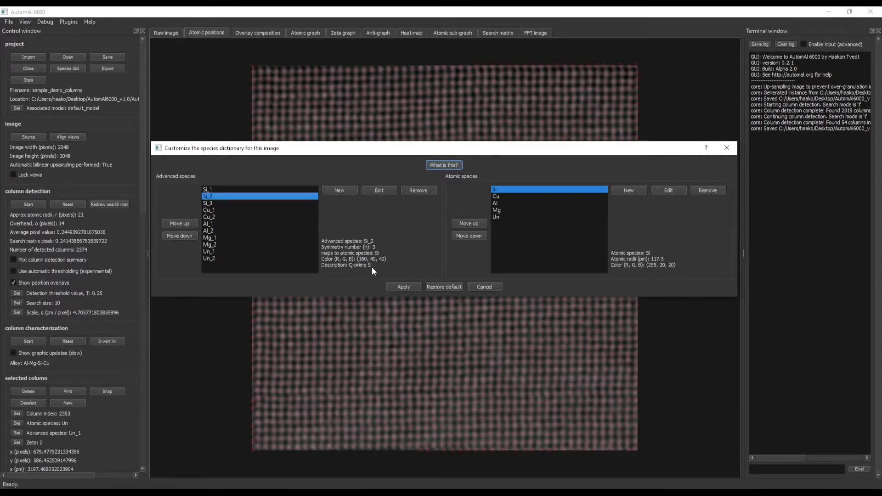
left_click(211, 189)
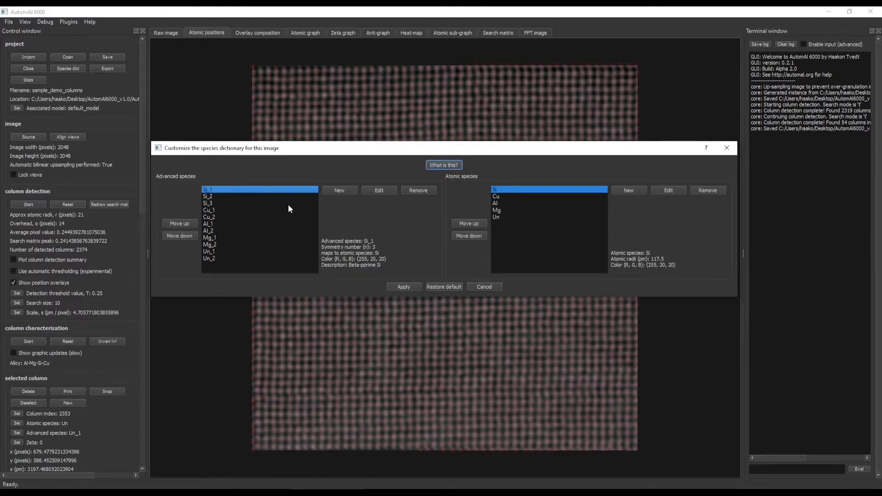
left_click(220, 196)
left_click(223, 189)
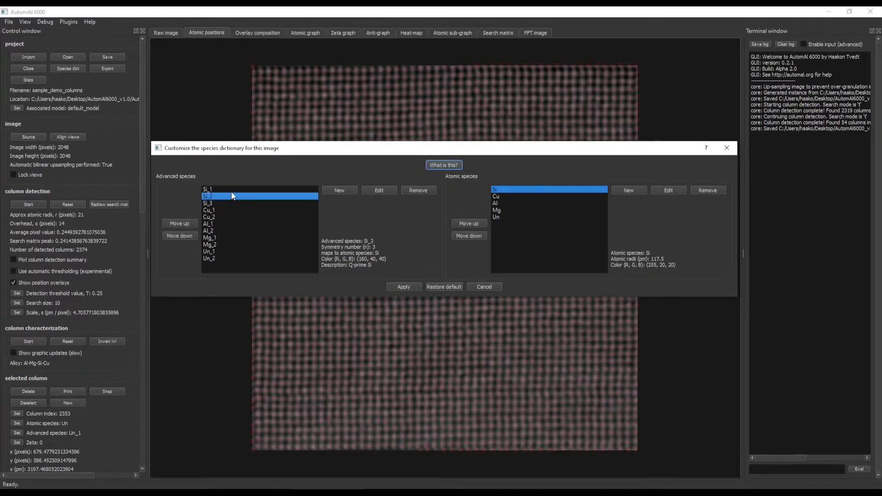
left_click(238, 197)
left_click(283, 190)
left_click(244, 197)
left_click(223, 191)
left_click(224, 195)
left_click(228, 189)
left_click(208, 196)
left_click(215, 259)
left_click(211, 189)
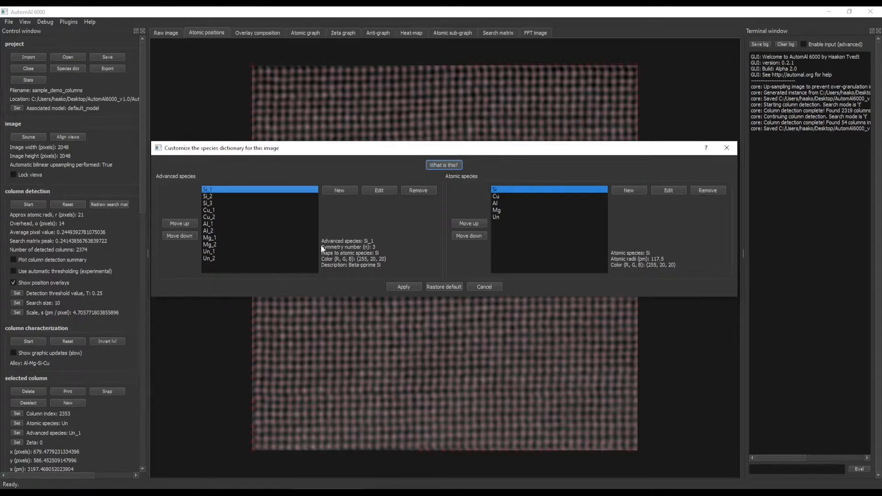
- Review the advanced species Si_3 and remove it from the species dictionary
left_click(211, 203)
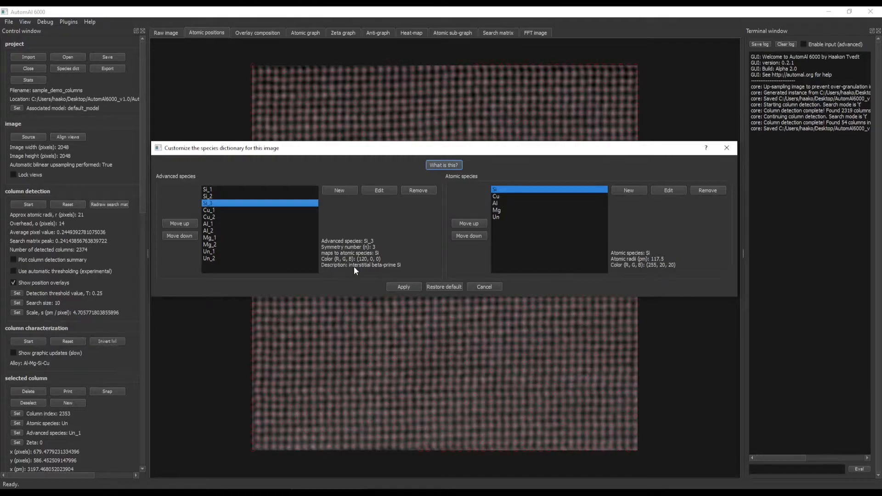
mouse_move(338, 151)
left_mouse_down()
mouse_move(320, 397)
mouse_move(354, 327)
mouse_move(345, 156)
left_mouse_up()
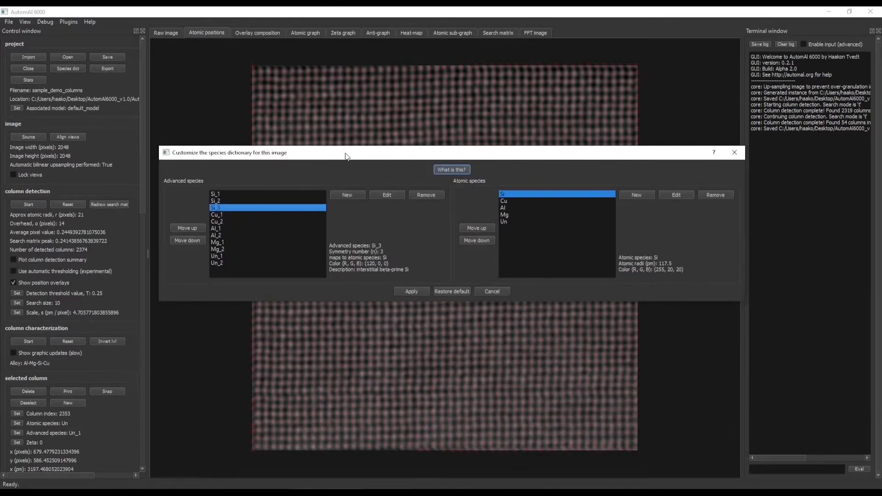
left_click(428, 195)
- Compare the advanced species Cu_1 and Cu_2, and remove Cu_2 from the species dictionary
left_click(280, 216)
left_click(275, 209)
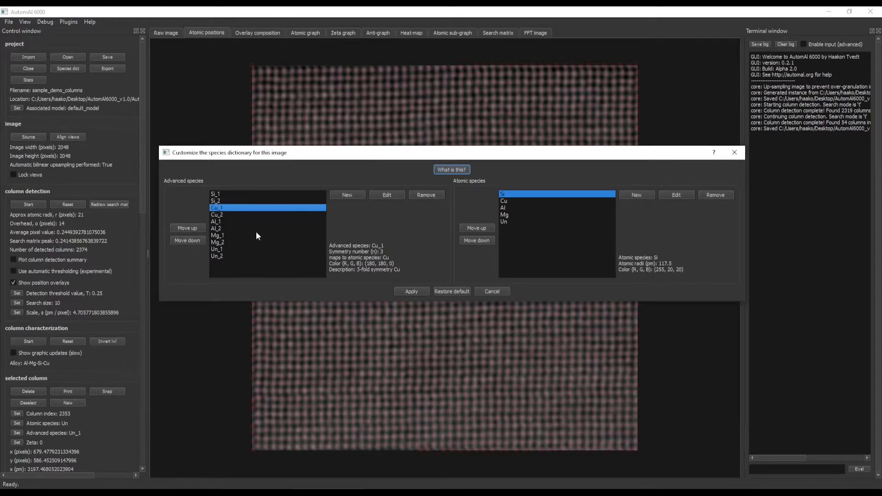
left_click_drag(299, 155, 298, 149)
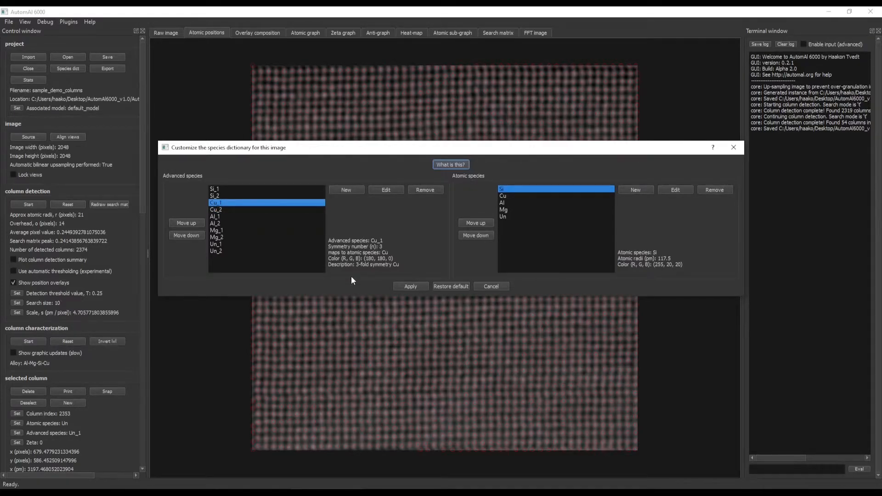
left_click(229, 209)
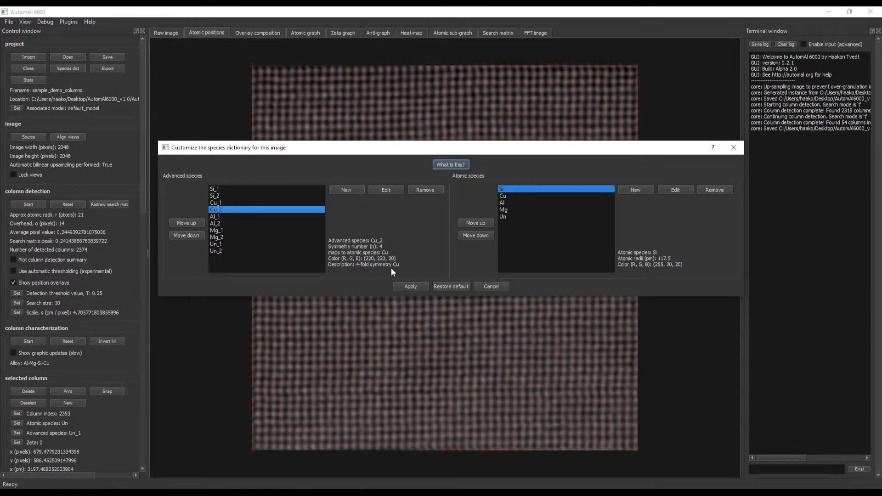
left_click_drag(347, 153, 352, 177)
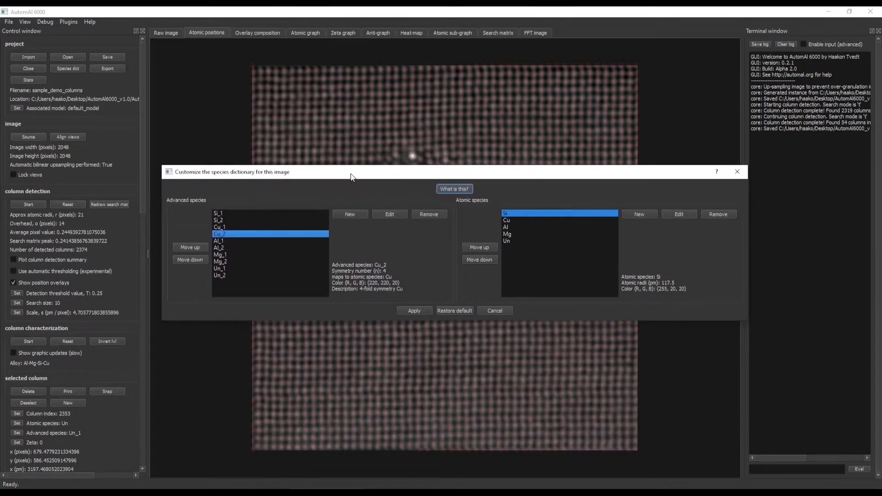
left_click(435, 214)
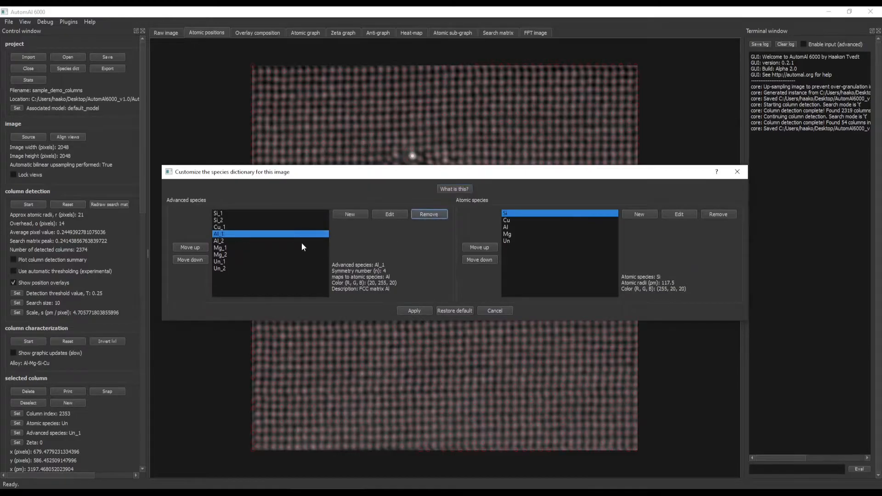
- Review the definitions of the advanced species Al_1, Al_2, Mg_1 and Mg_2
left_click(231, 234)
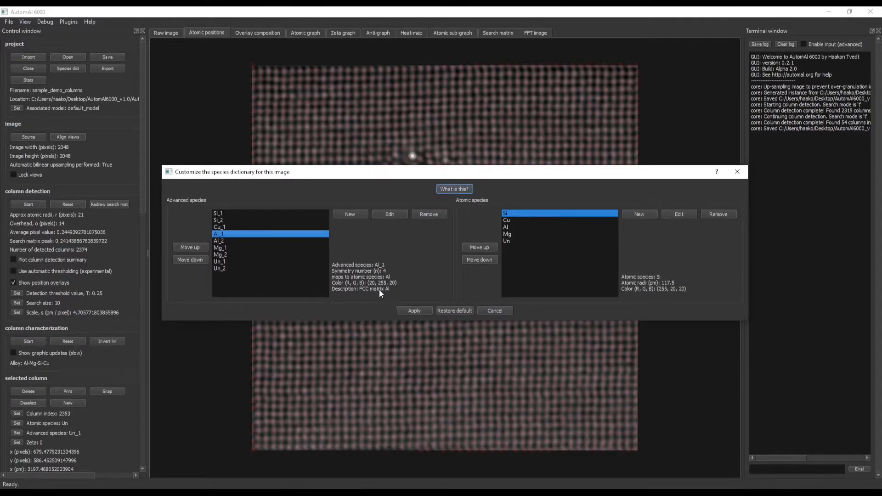
left_click(223, 241)
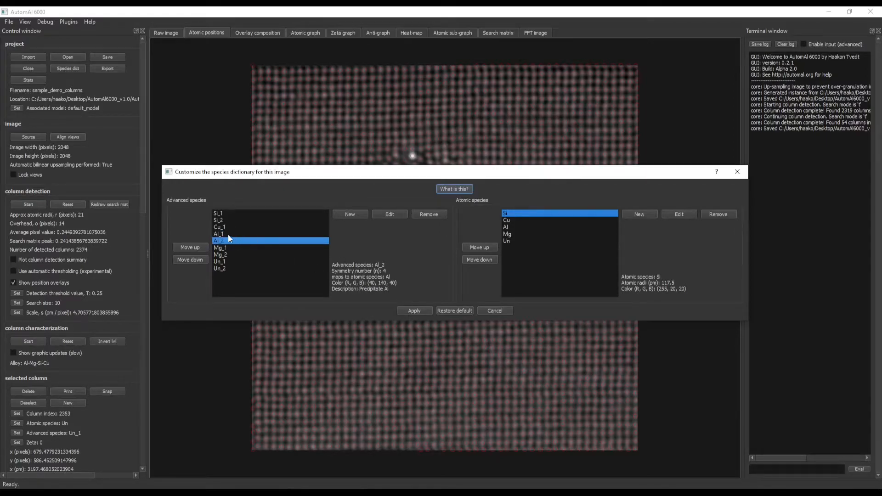
left_click(244, 247)
left_click(245, 254)
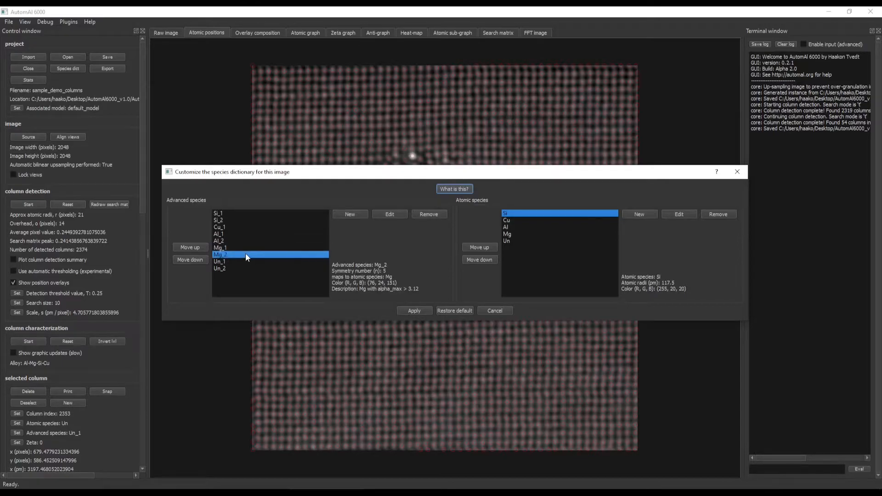
- Compare the symmetry number, colour and alpha_max description of the advanced species Mg_1 and Mg_2
left_click(245, 248)
left_click(243, 254)
left_click(227, 248)
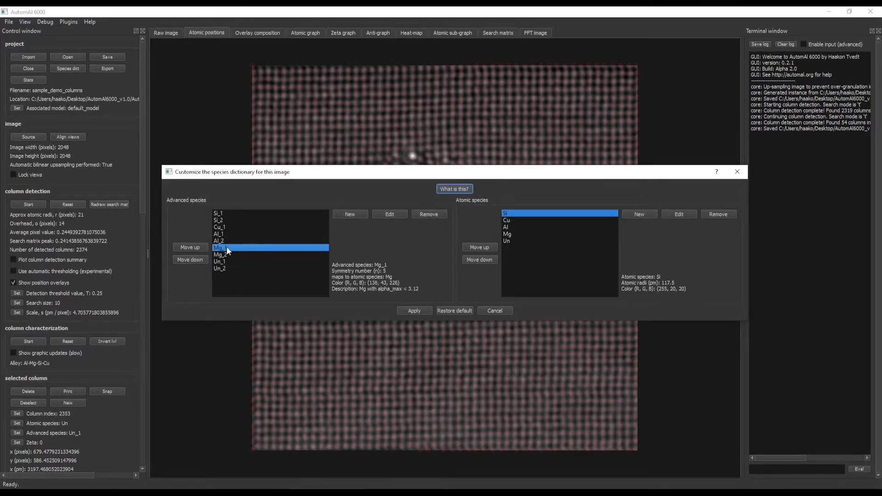
left_click(228, 254)
left_click(235, 247)
left_click(236, 253)
left_click(236, 248)
left_click(238, 256)
left_click(239, 249)
left_click(239, 254)
left_click(238, 248)
left_click(241, 254)
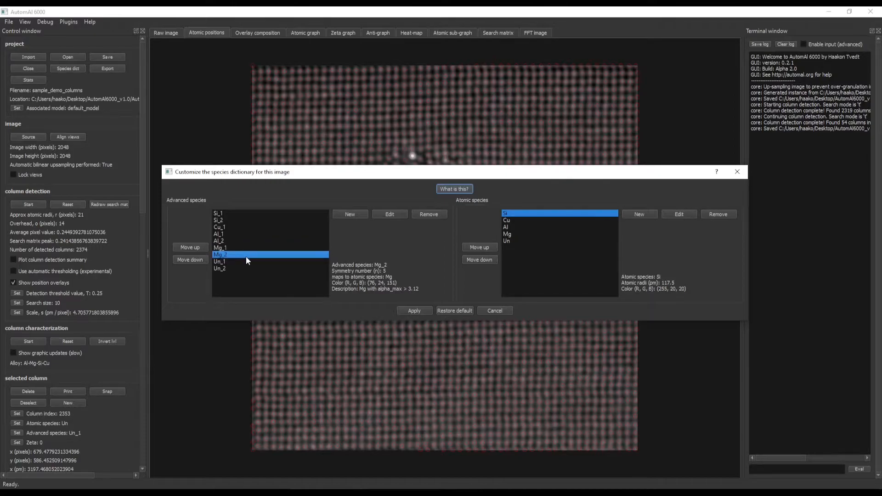
- Compare the symmetry number, colour and description of the advanced species Un_1 and Un_2
left_click(239, 259)
left_click(228, 269)
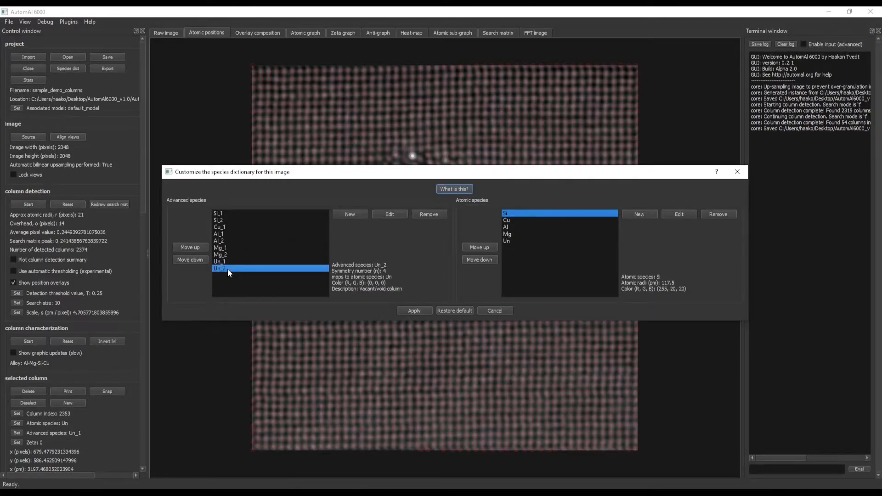
left_click(224, 262)
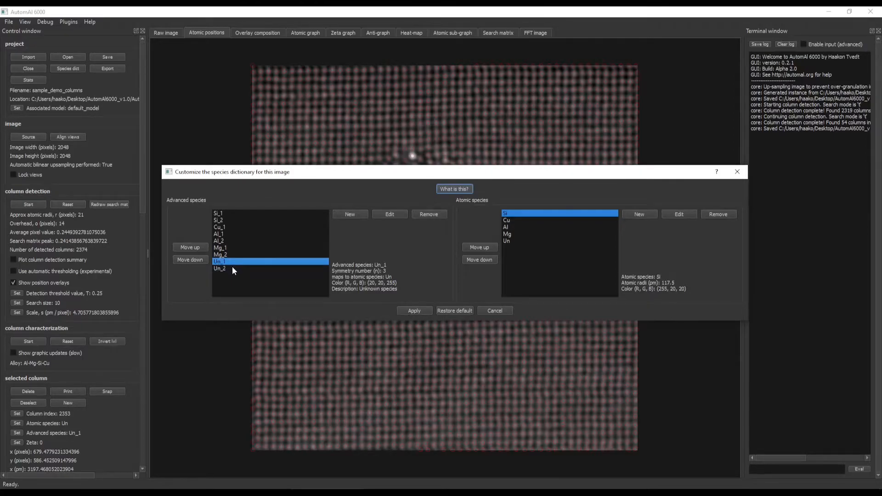
left_click(232, 267)
left_click(234, 263)
left_click(239, 270)
left_click(246, 261)
left_click(223, 270)
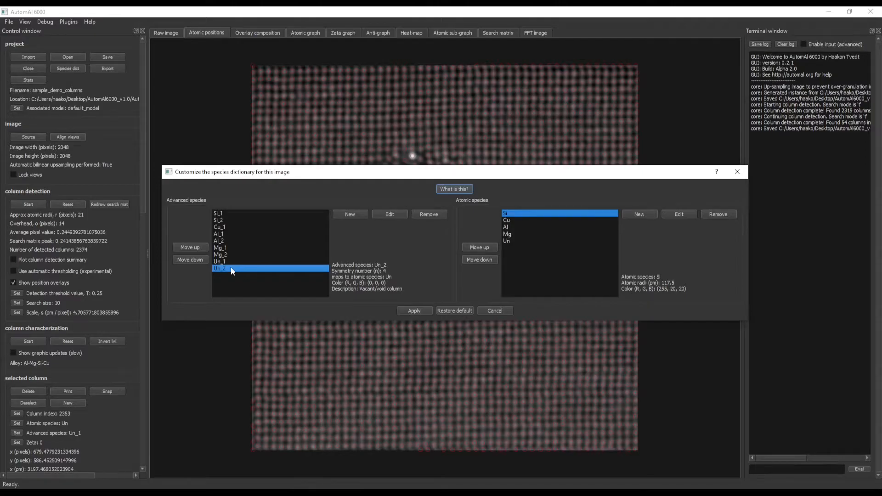
left_click(240, 262)
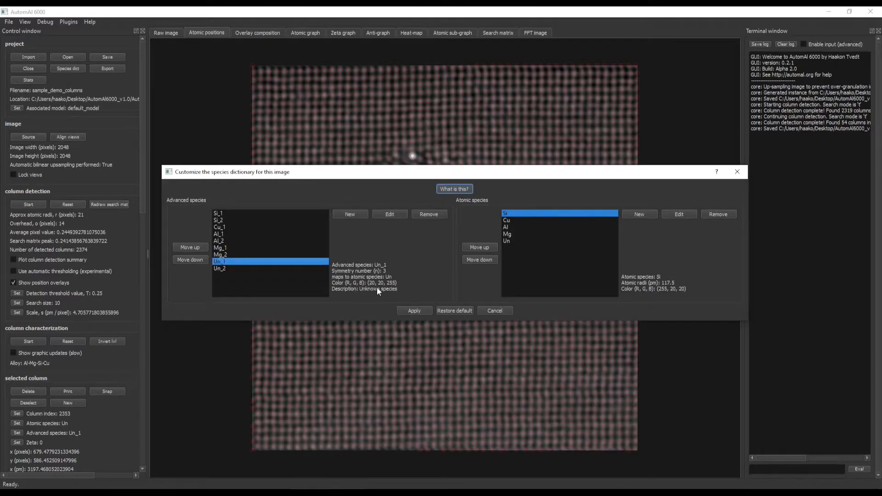
- Remove the advanced species Un_2 from the species dictionary
left_click(228, 268)
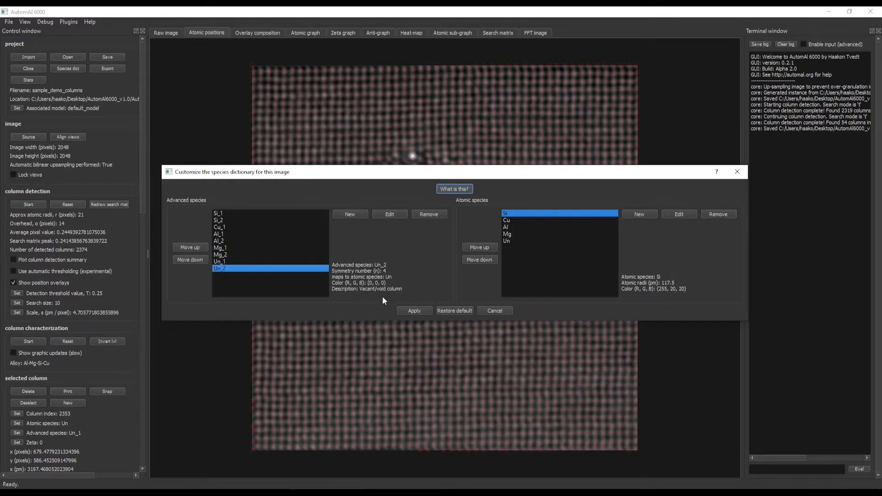
mouse_move(396, 173)
left_mouse_down()
mouse_move(368, 319)
mouse_move(401, 176)
left_mouse_up()
left_click(436, 217)
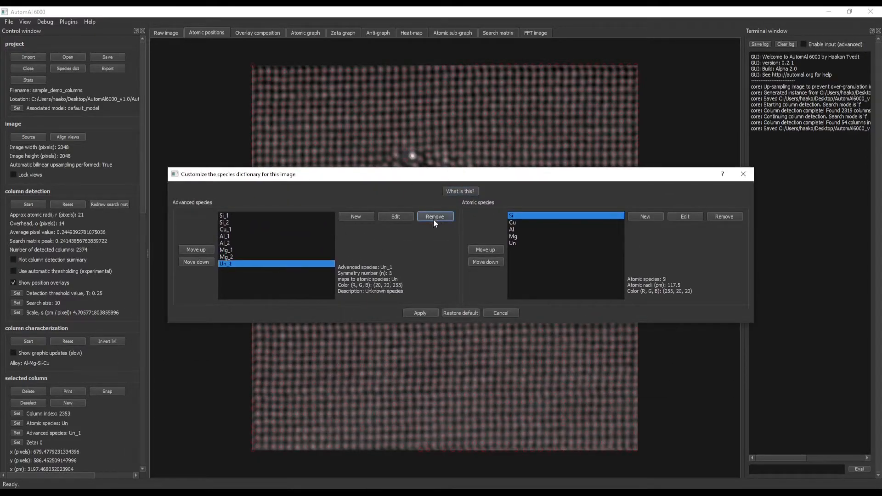
- Review the definitions of the advanced species remaining in the dictionary, from Si_1 to Un_1
left_click(233, 257)
left_click(234, 250)
left_click(237, 224)
left_click(239, 213)
left_click(239, 264)
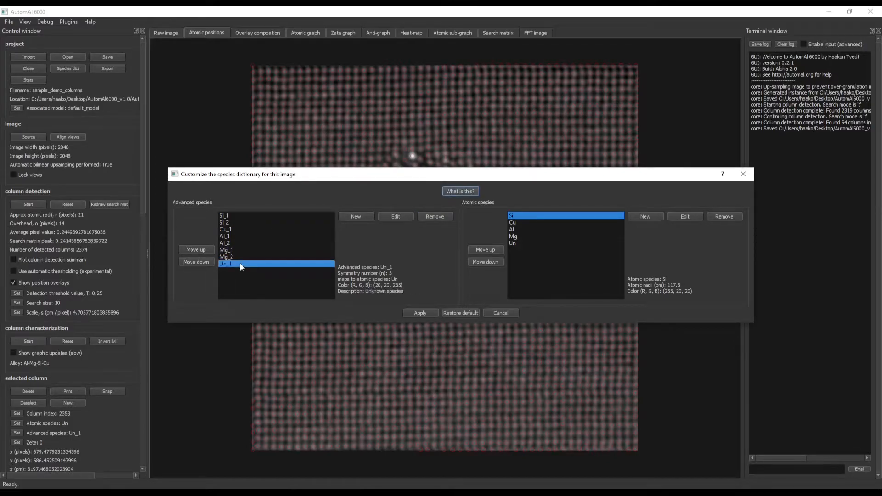
left_click(242, 217)
left_click(267, 257)
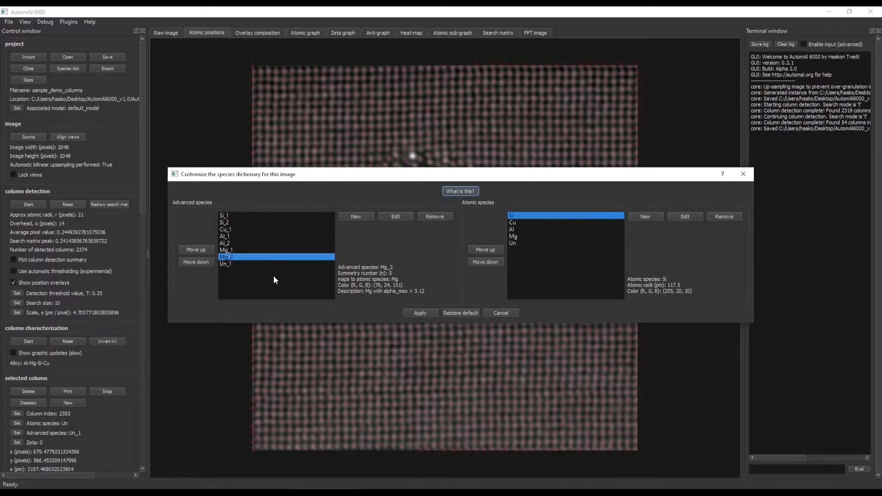
left_click(251, 264)
left_click(248, 257)
left_click_drag(369, 178, 346, 158)
left_click(204, 211)
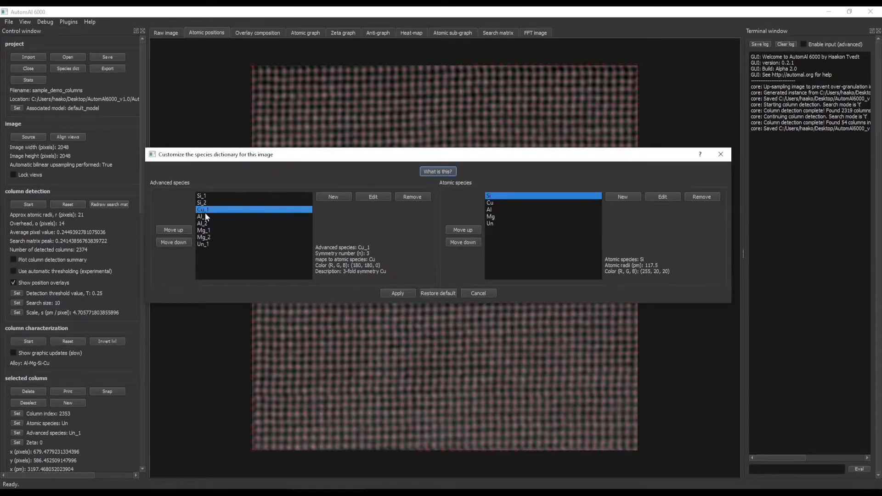
left_click(219, 244)
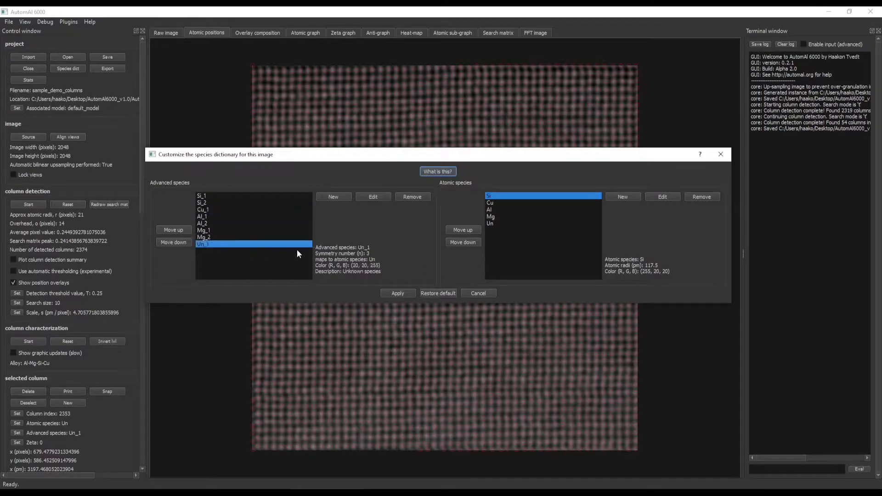
- Apply the customized species dictionary, and reopen it to check the species lists before closing it without further changes
left_click(398, 294)
left_click(70, 68)
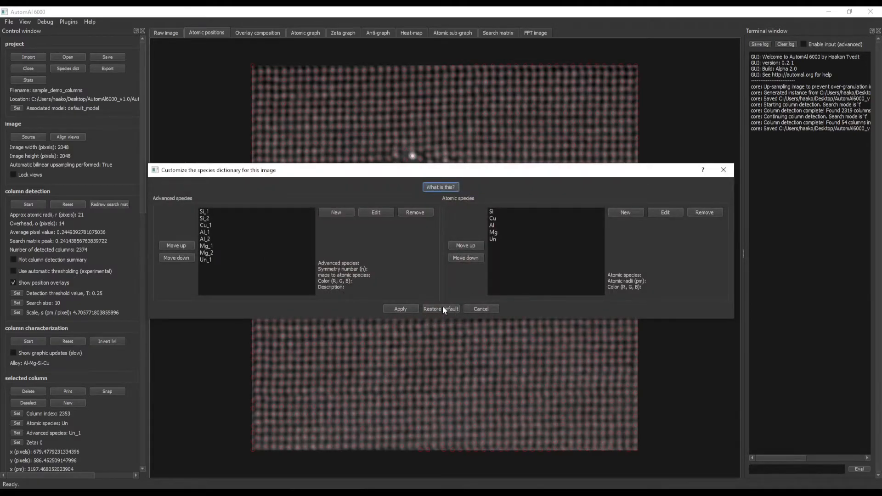
left_click(481, 308)
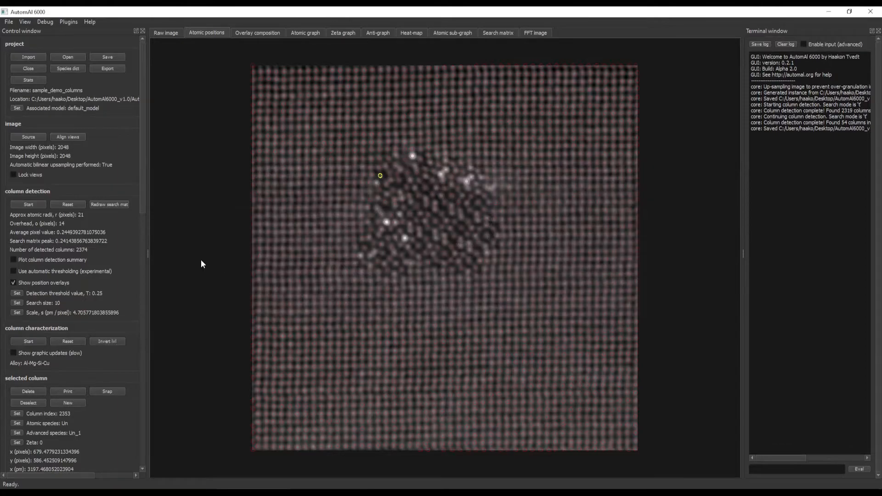
- Select an atomic column in the regular matrix below the precipitate and set its atomic species to Al
left_click(386, 166)
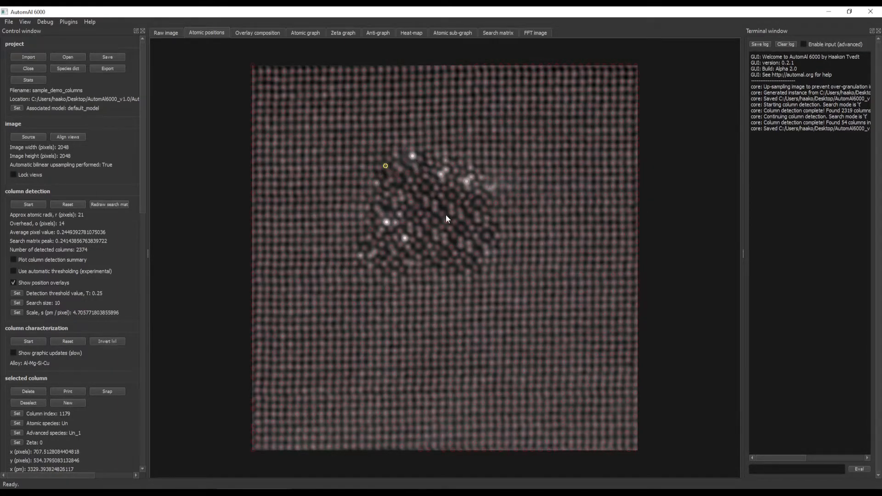
left_click(419, 303)
left_click(417, 327)
scroll(418, 326, "up", 10)
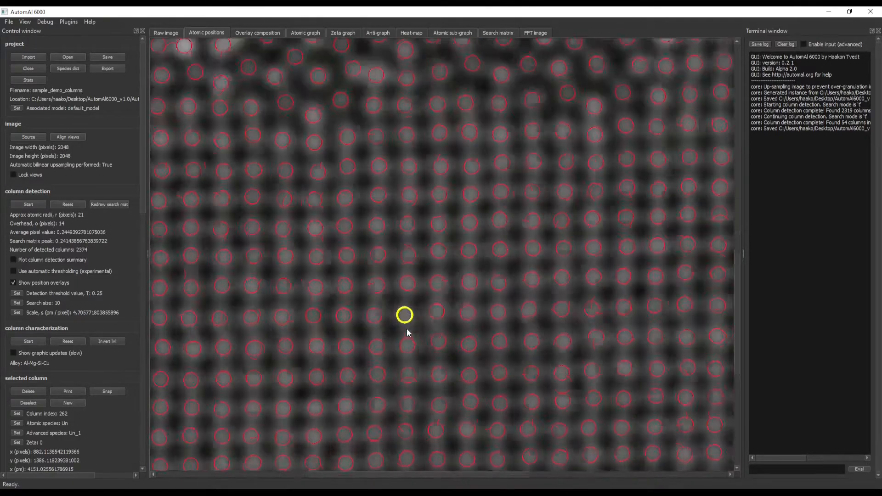
scroll(407, 328, "up", 3)
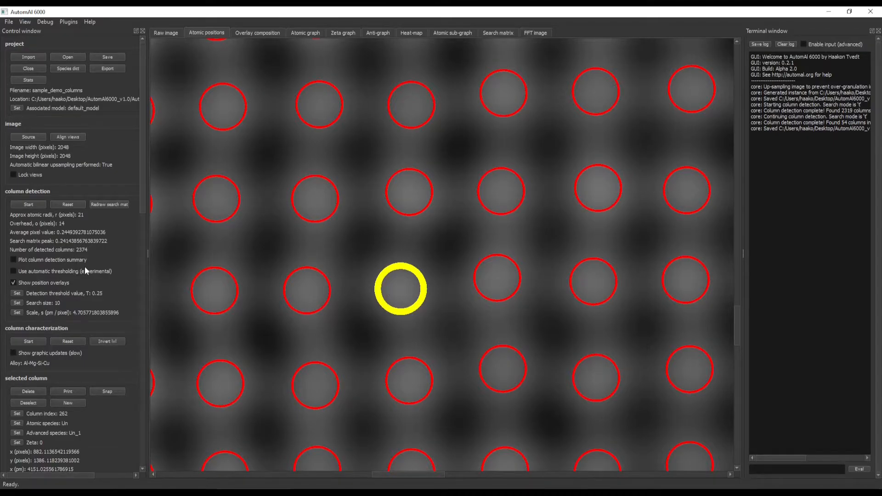
scroll(91, 228, "down", 5)
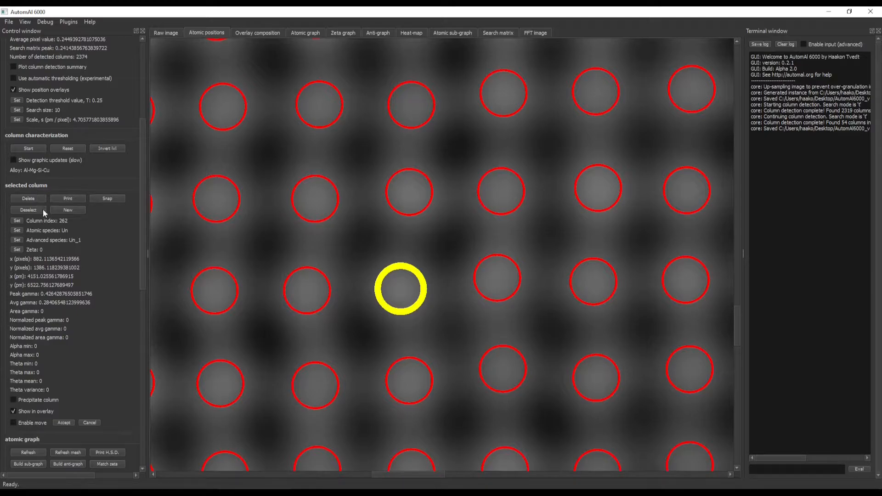
left_click(18, 230)
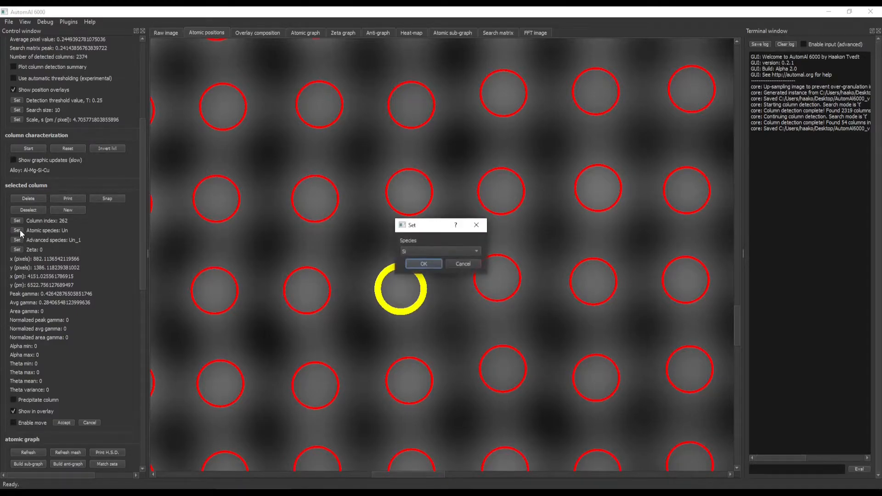
left_click(401, 251)
left_click(419, 271)
left_click(418, 263)
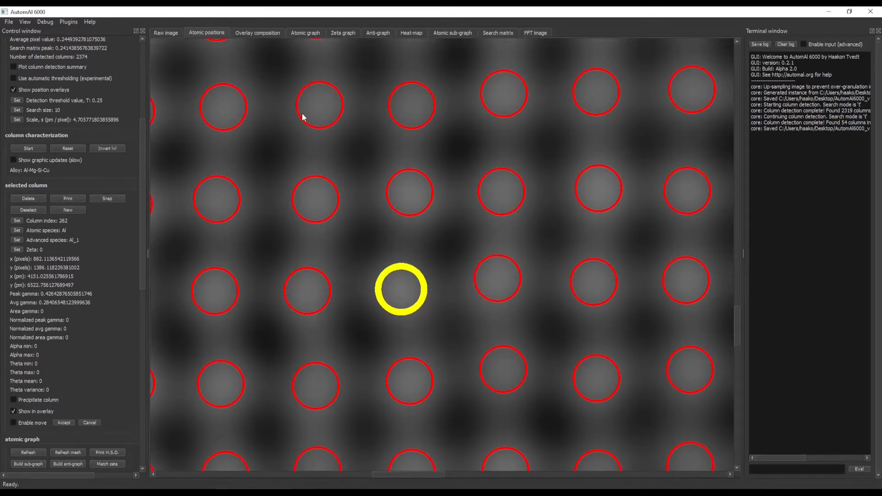
- Show the overlay composition and compare the species and properties of the Al column with those of its neighbouring columns
left_click(261, 34)
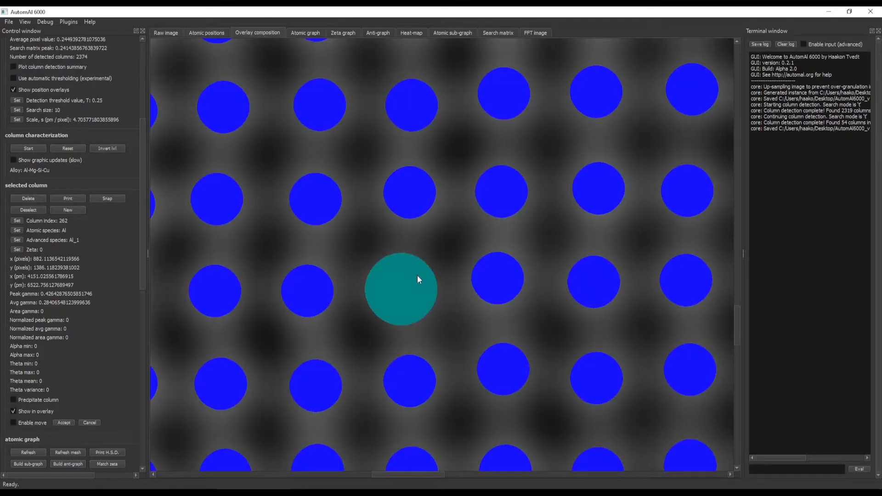
left_click(508, 203)
left_click(512, 117)
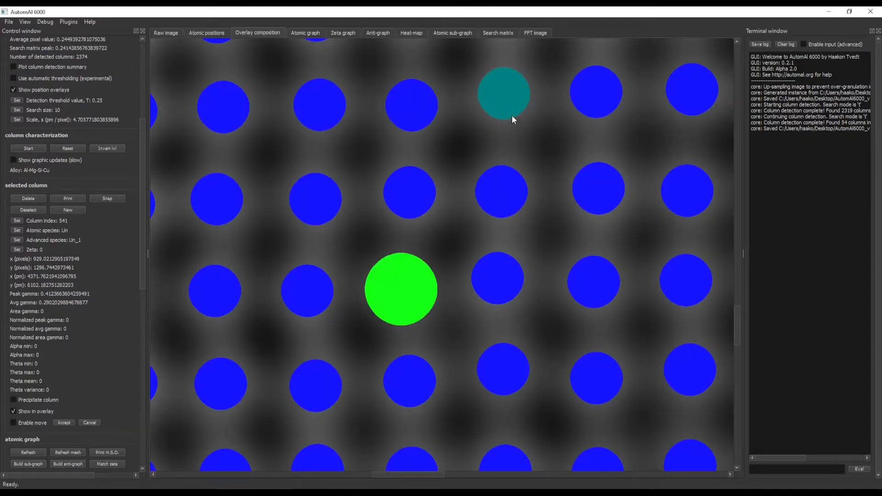
left_click(416, 109)
left_click(310, 107)
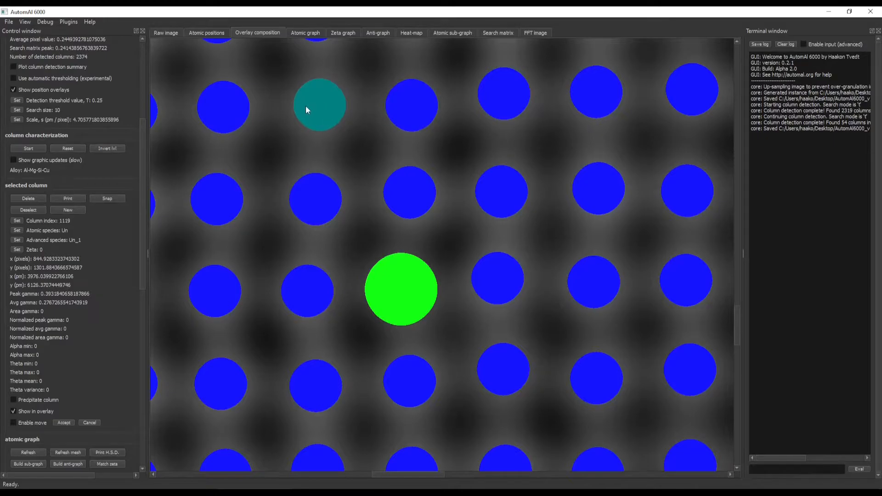
left_click(314, 193)
left_click(230, 199)
left_click(233, 110)
left_click(329, 111)
left_click(421, 123)
left_click(414, 188)
left_click(522, 197)
left_click(597, 191)
left_click(603, 271)
left_click(518, 280)
left_click(508, 373)
left_click(593, 376)
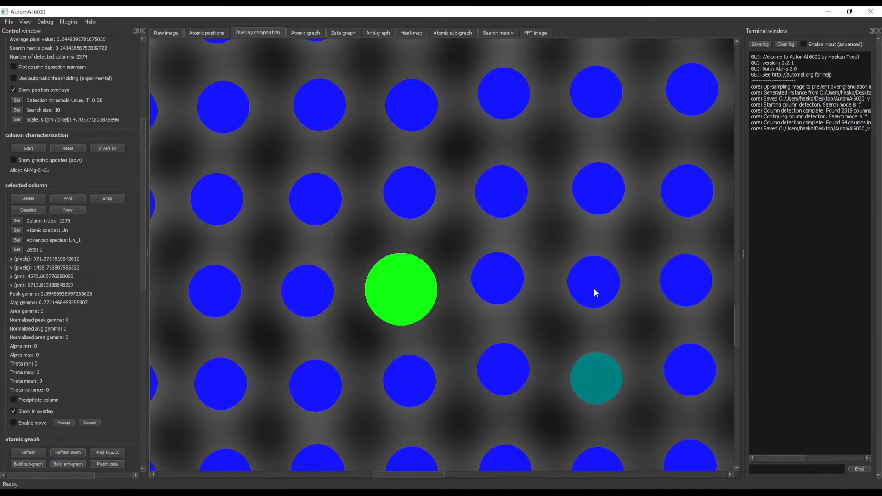
left_click(594, 289)
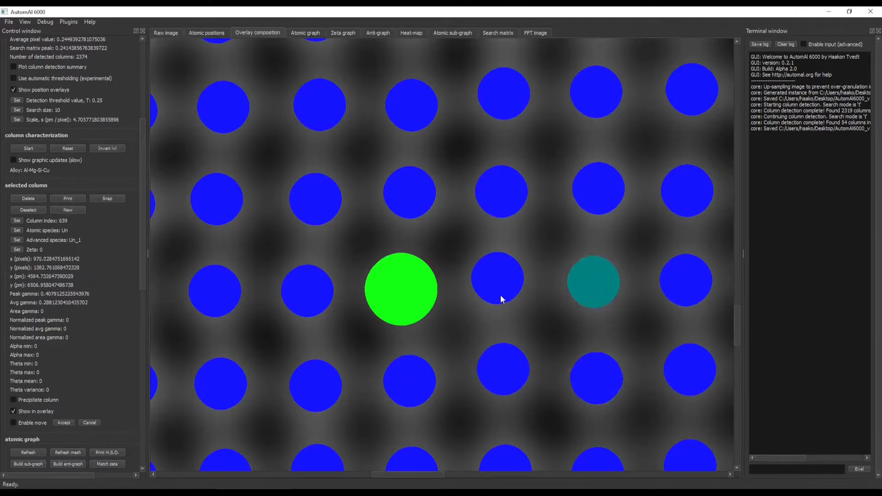
left_click(407, 296)
left_click(414, 213)
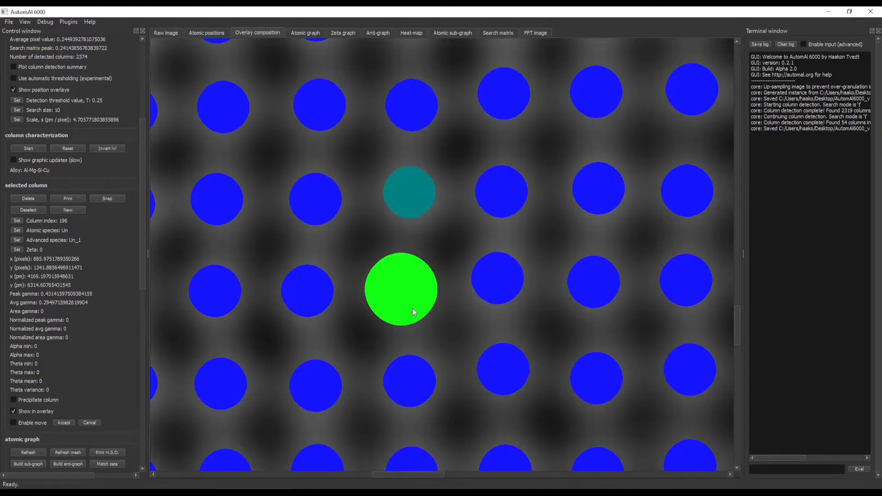
left_click(509, 284)
- Examine the overlay's species legend and inspect several matrix columns around the Al column below the precipitate
scroll(395, 297, "down", 3)
scroll(388, 296, "down", 5)
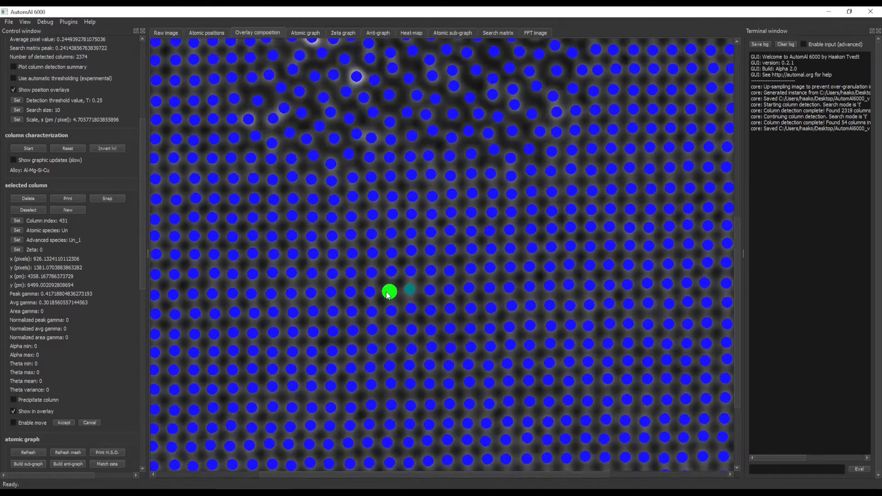
scroll(270, 96, "up", 2)
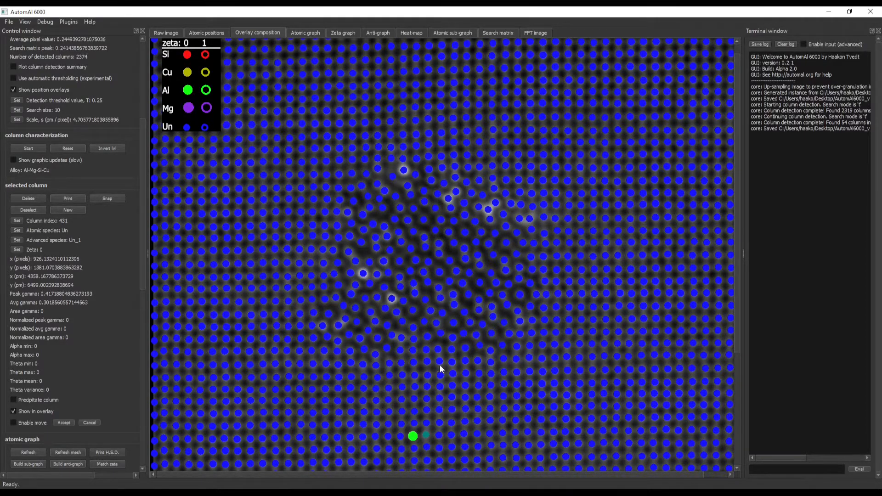
scroll(438, 367, "down", 3)
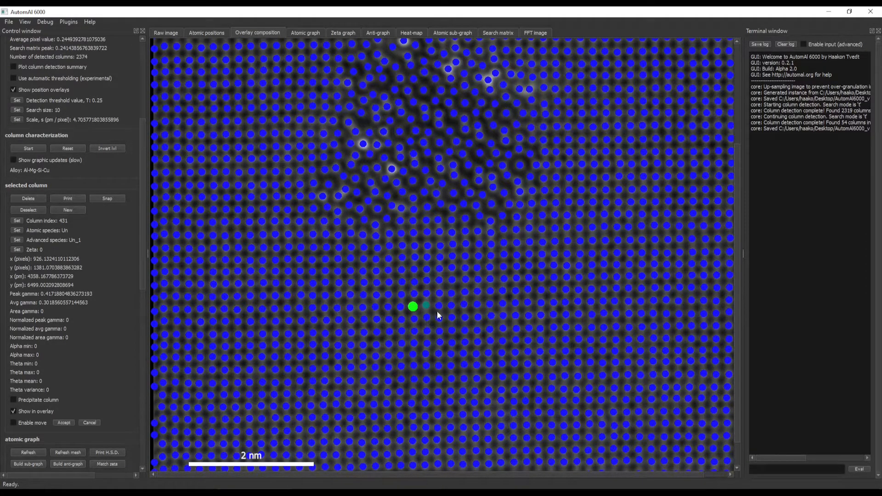
left_click(477, 329)
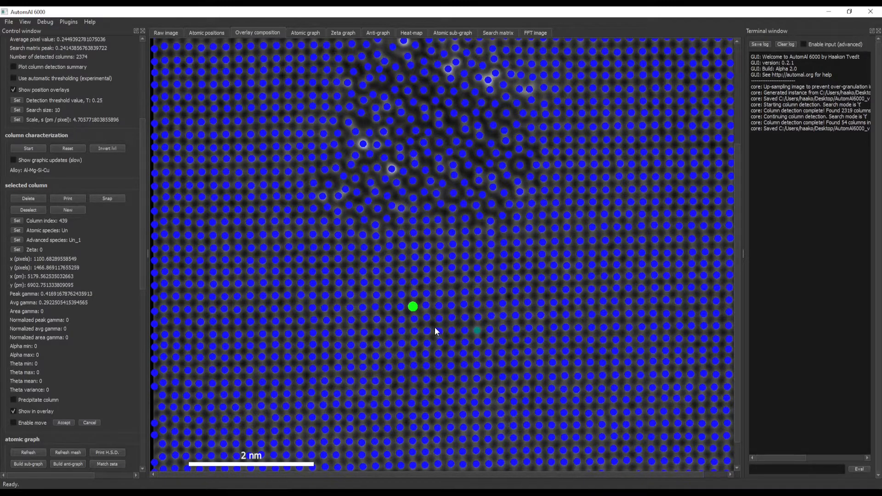
left_click(415, 313)
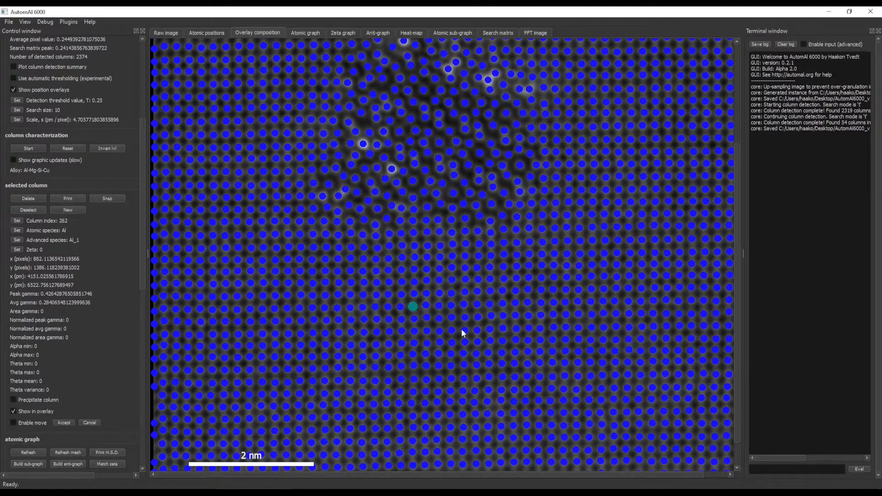
left_click(426, 318)
scroll(169, 346, "down", 1)
scroll(454, 308, "up", 4)
scroll(453, 308, "down", 4)
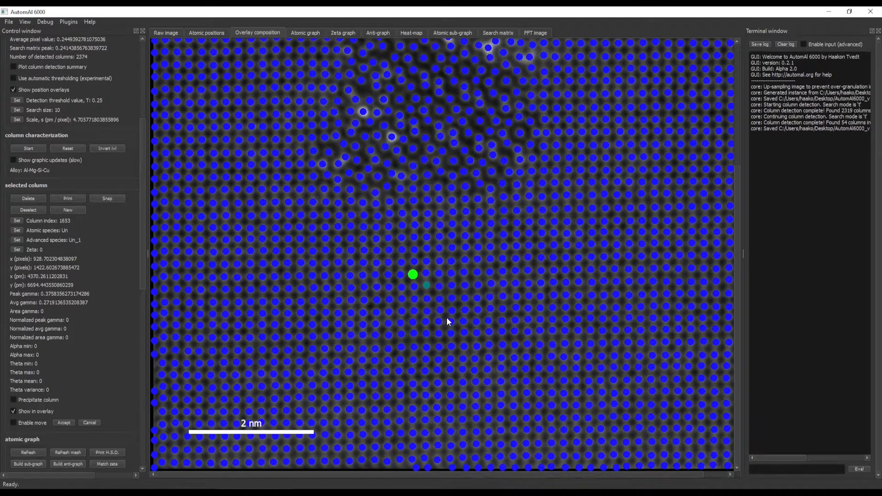
left_click(390, 300)
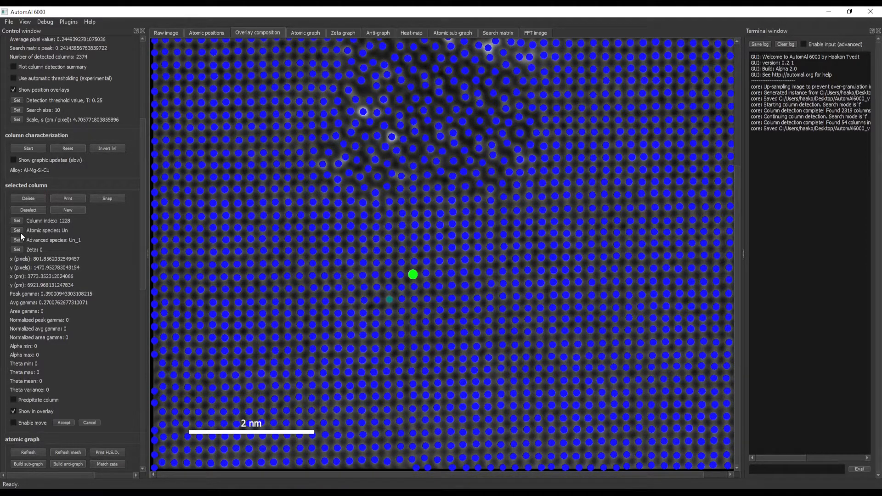
left_click(402, 312)
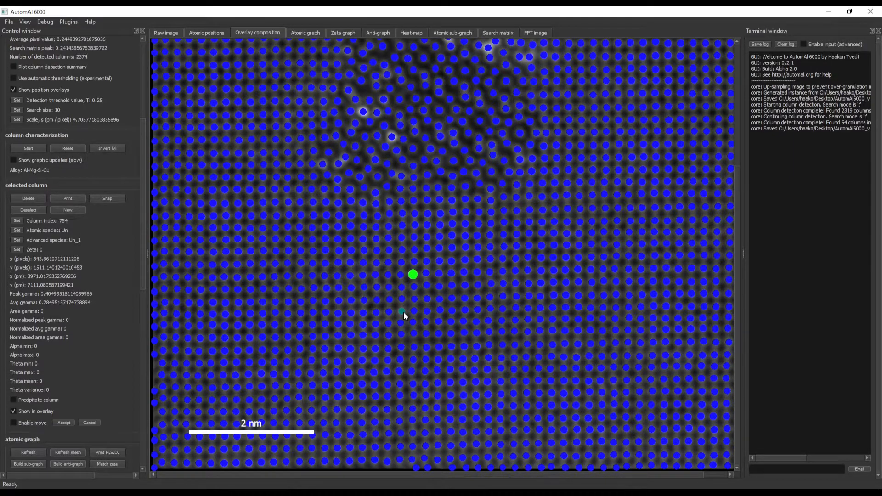
left_click(416, 312)
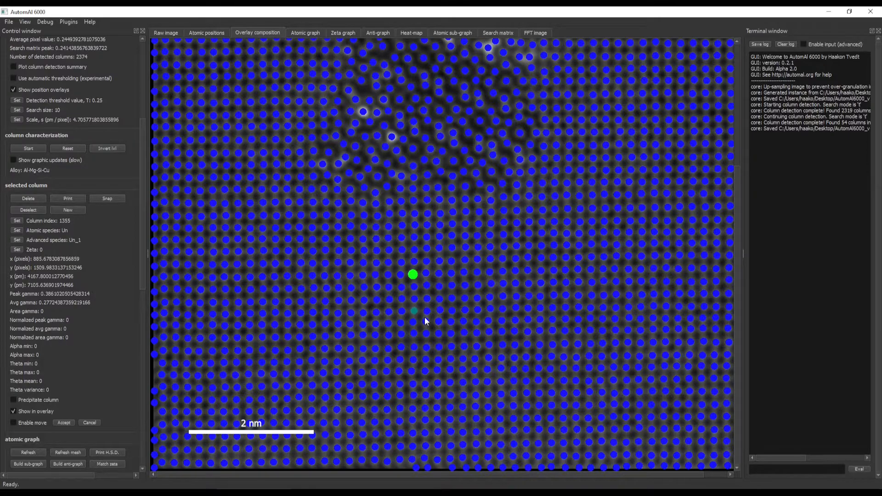
- Assign Al to three side-by-side matrix columns a few rows below the existing Al column
left_click(428, 313)
left_click(440, 313)
key("3")
left_click(428, 313)
left_click(440, 311)
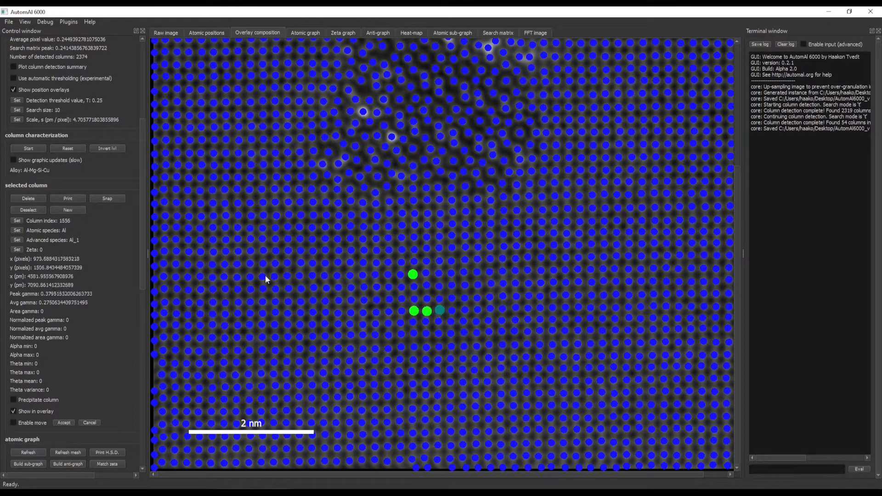
- Set the atomic species of the rightmost of the three adjacent Al columns back to Un
left_click(17, 230)
left_click(428, 251)
left_click(422, 288)
left_click(426, 263)
- Set the atomic species of the middle column of the adjacent group back to Un
left_click(426, 311)
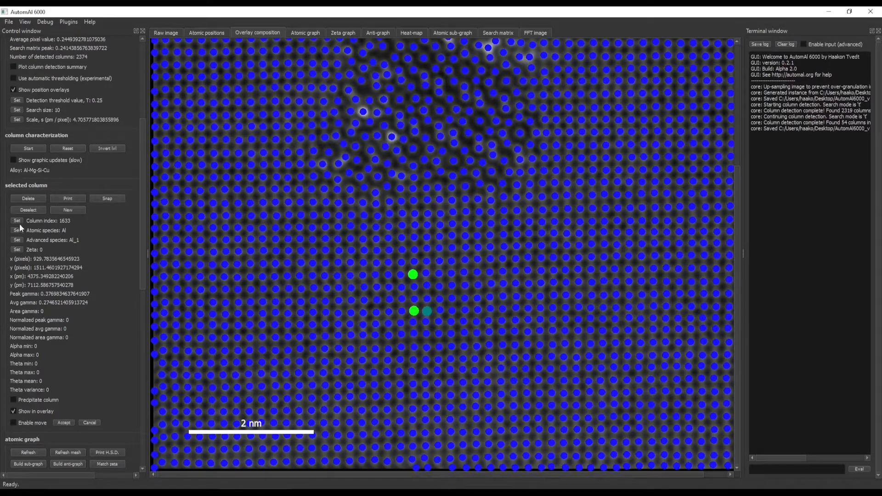
left_click(17, 230)
left_click(450, 252)
left_click(421, 291)
left_click(424, 264)
- Set the atomic species of the leftmost column of the adjacent group back to Un
left_click(415, 311)
left_click(19, 229)
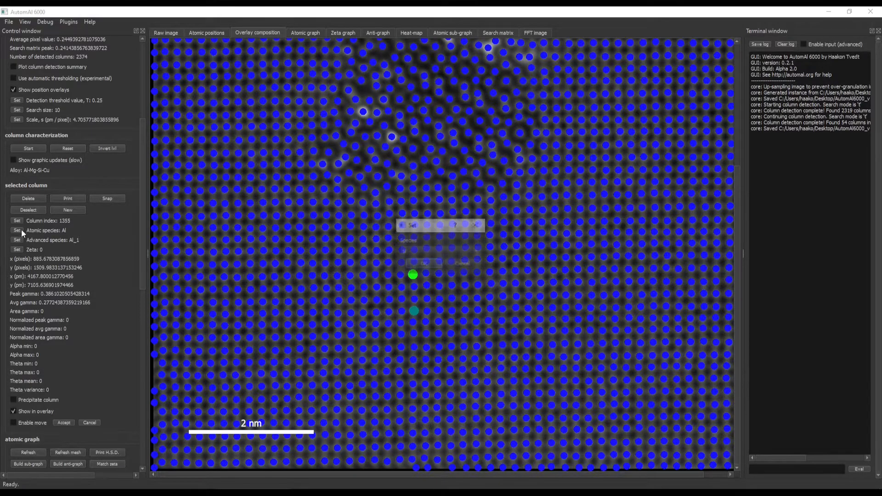
left_click(460, 251)
left_click(413, 291)
left_click(425, 265)
- Inspect a matrix column and compare the atomic positions view with the overlay composition of the whole image
left_click(464, 311)
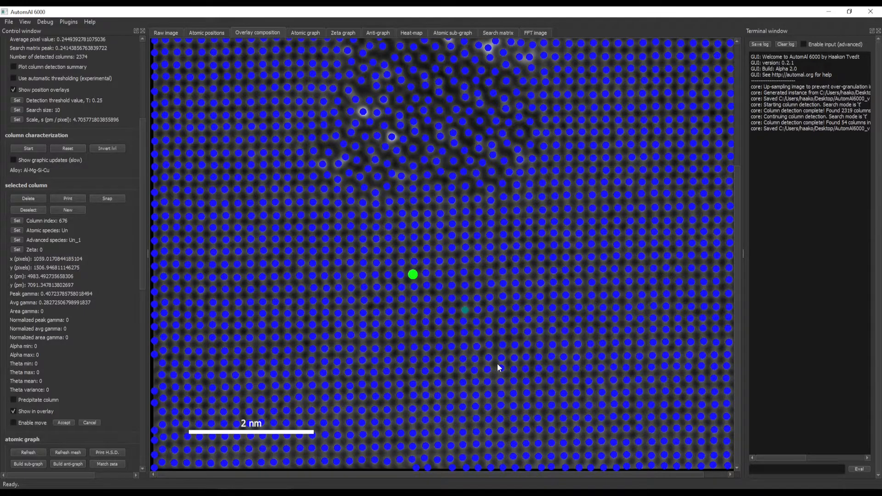
scroll(427, 296, "down", 3)
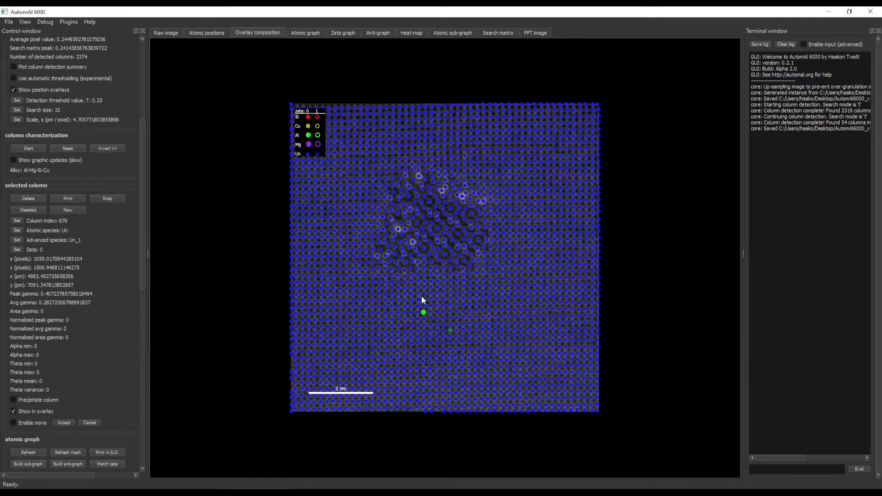
scroll(425, 305, "up", 2)
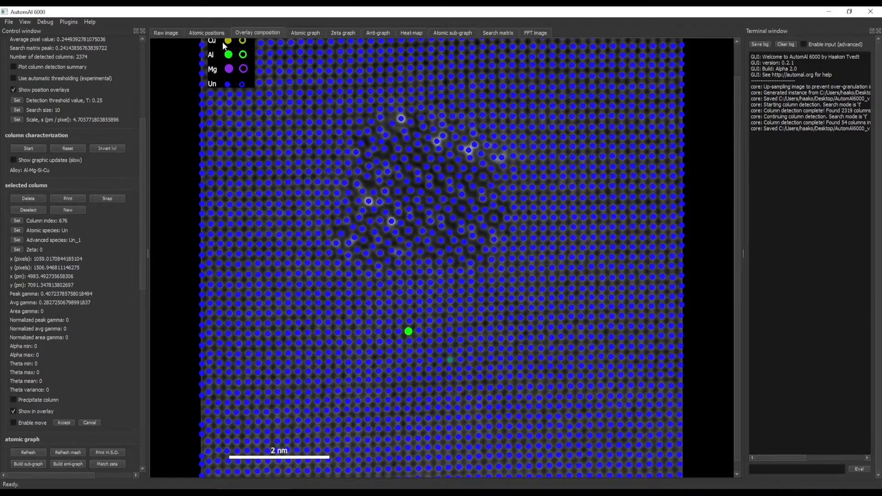
left_click(206, 33)
left_click(261, 32)
left_click(207, 33)
left_click(248, 33)
scroll(39, 163, "up", 2)
scroll(40, 163, "up", 3)
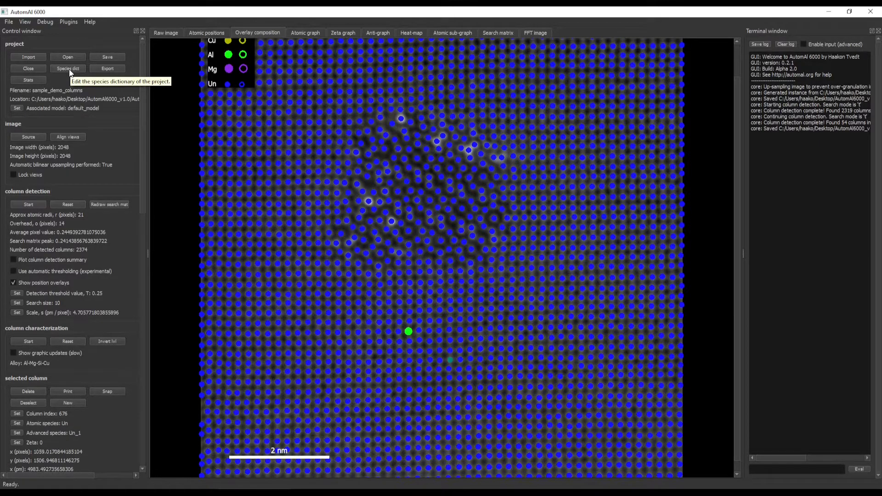
- Select the Al matrix column as the seed and run column characterization with search step 0, the full column characterization algorithm
left_click(409, 332)
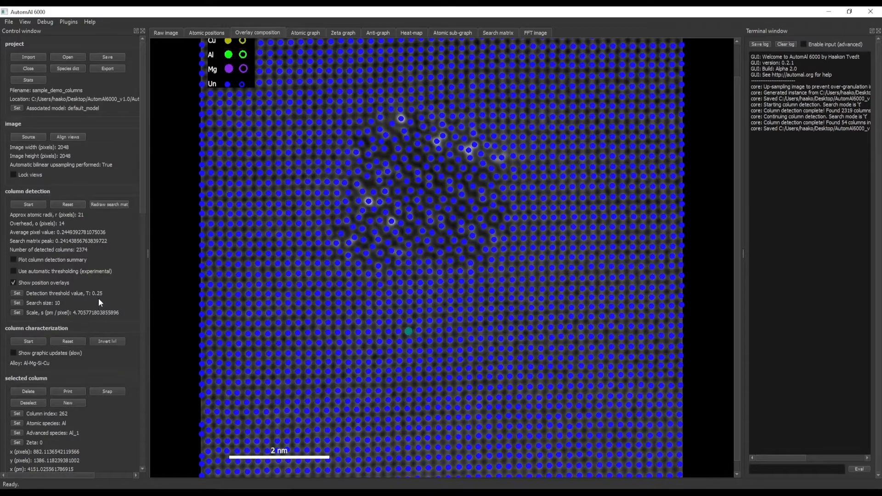
scroll(102, 301, "down", 3)
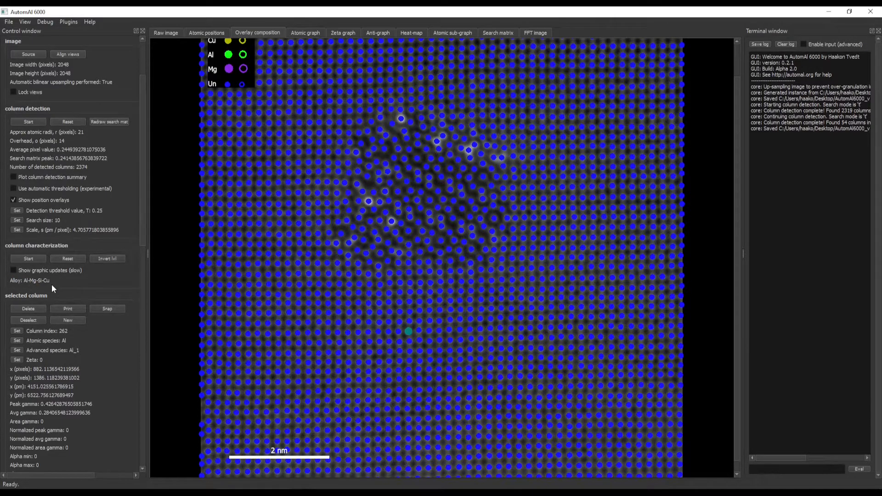
left_click(28, 259)
left_click_drag(422, 226, 422, 188)
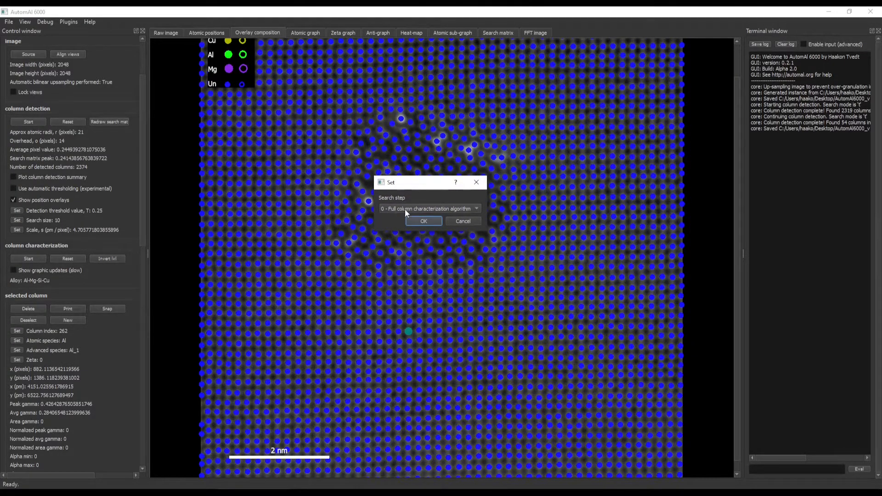
left_click(393, 209)
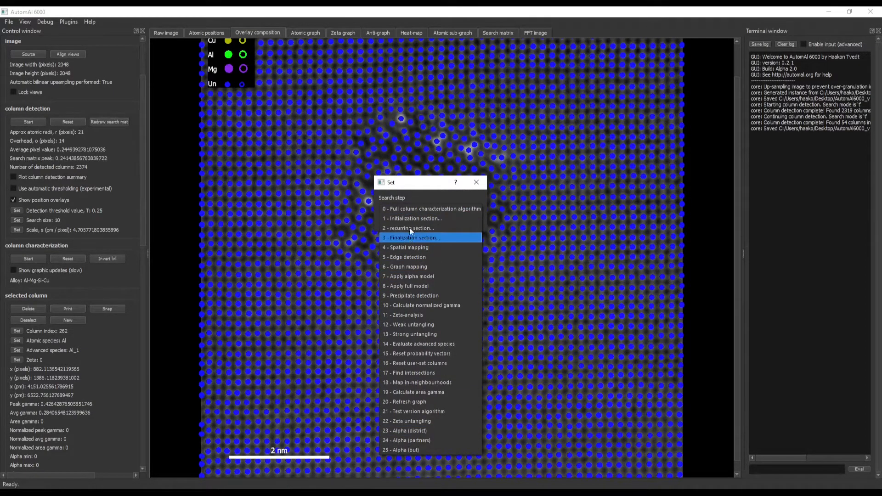
left_click(399, 209)
left_click(396, 206)
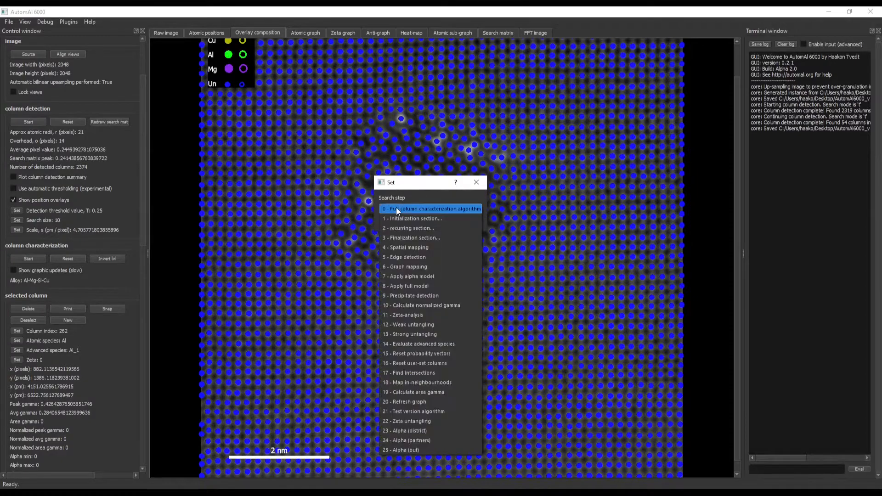
left_click(426, 209)
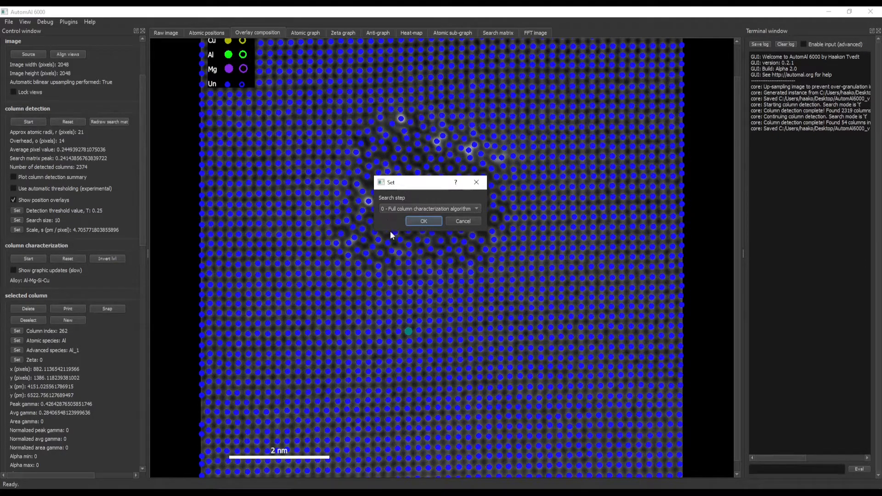
left_click(424, 221)
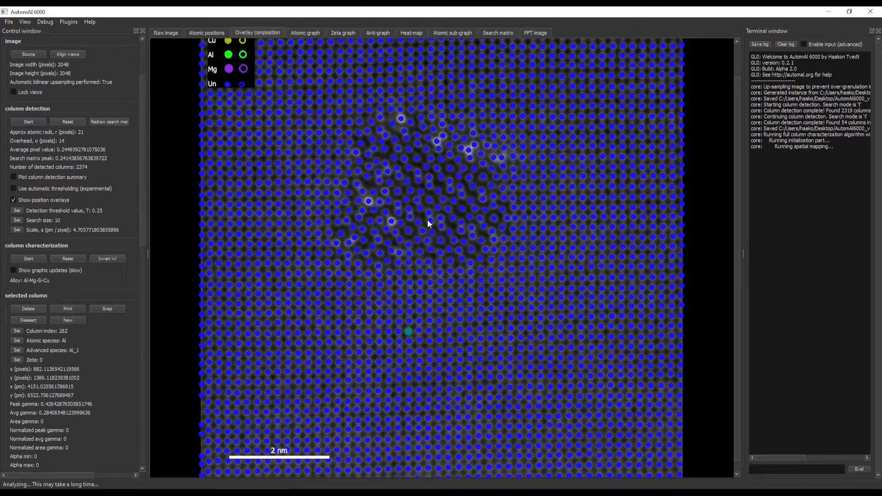
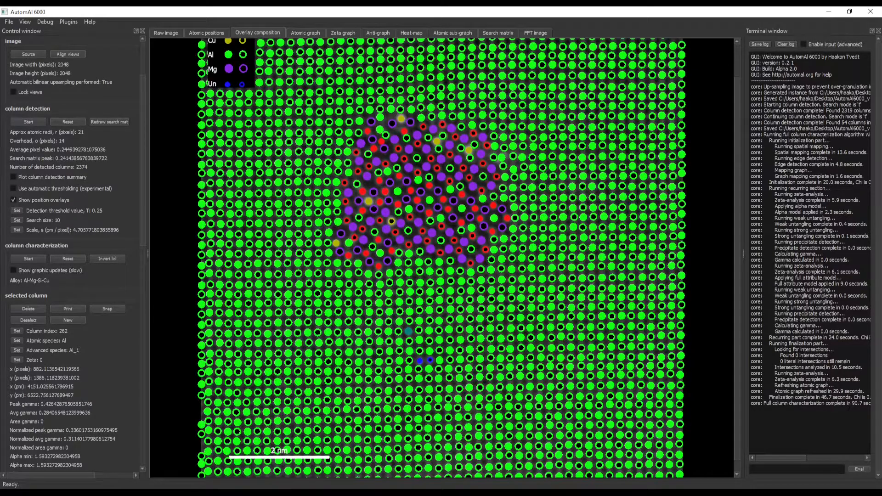
- Read the full characterization log, and inspect the species of columns along the upper-left edge of the precipitate
left_click_drag(742, 391, 640, 393)
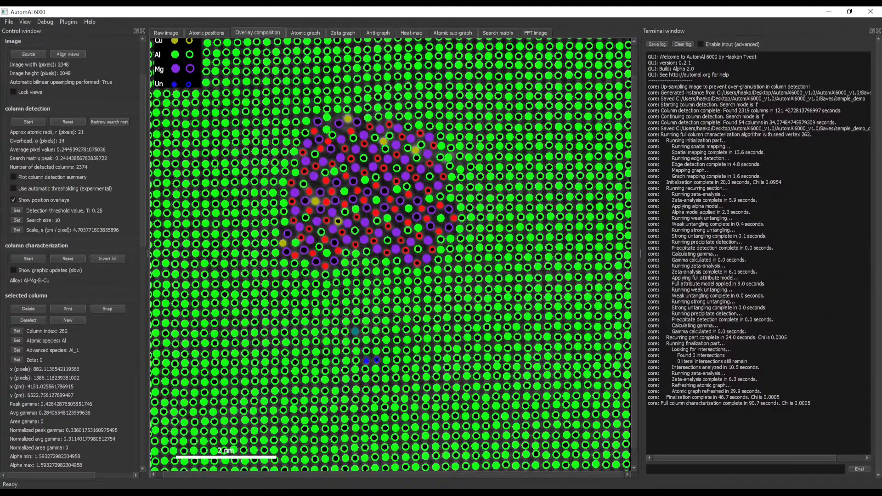
left_click_drag(641, 385, 749, 372)
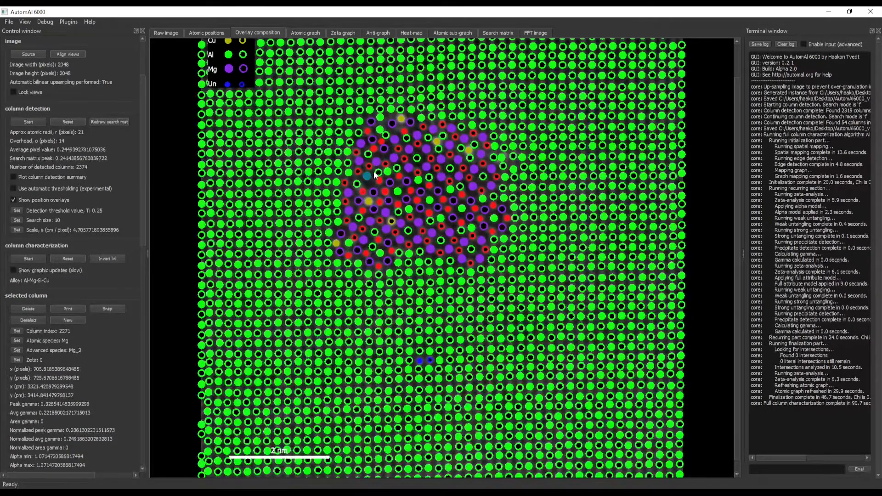
left_click(359, 162)
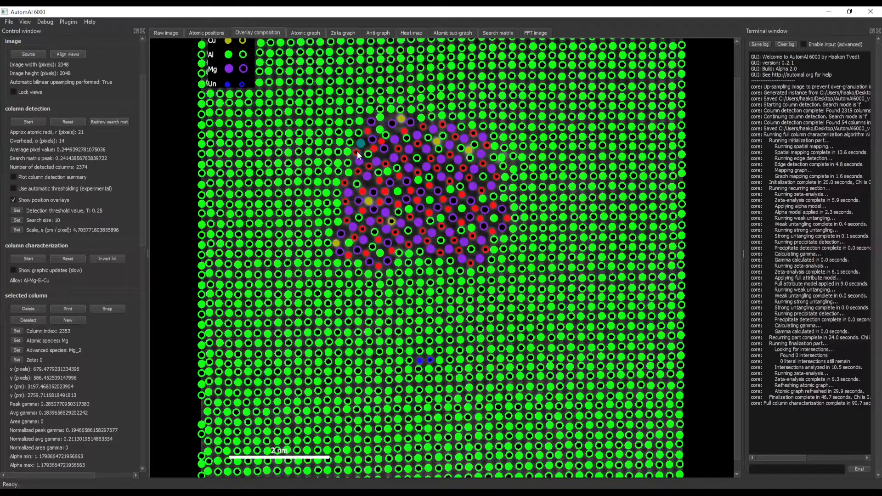
left_click(349, 154)
left_click(350, 144)
left_click(351, 134)
left_click(359, 129)
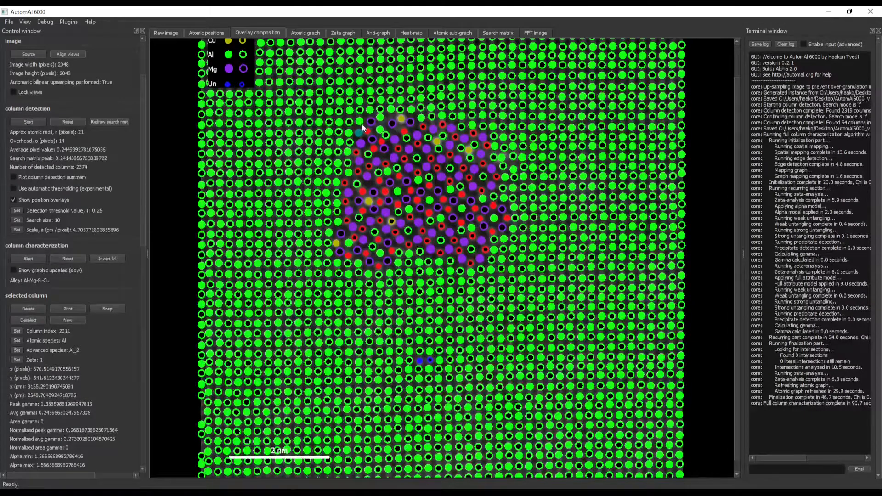
left_click(371, 122)
left_click(353, 124)
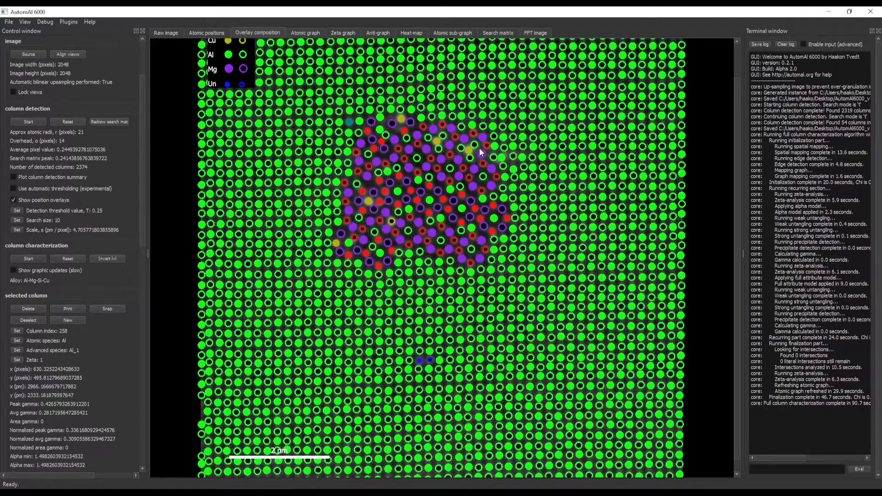
- Inspect columns at the lower edge of the precipitate and in the matrix directly below it
left_click(378, 267)
left_click(370, 260)
left_click(366, 253)
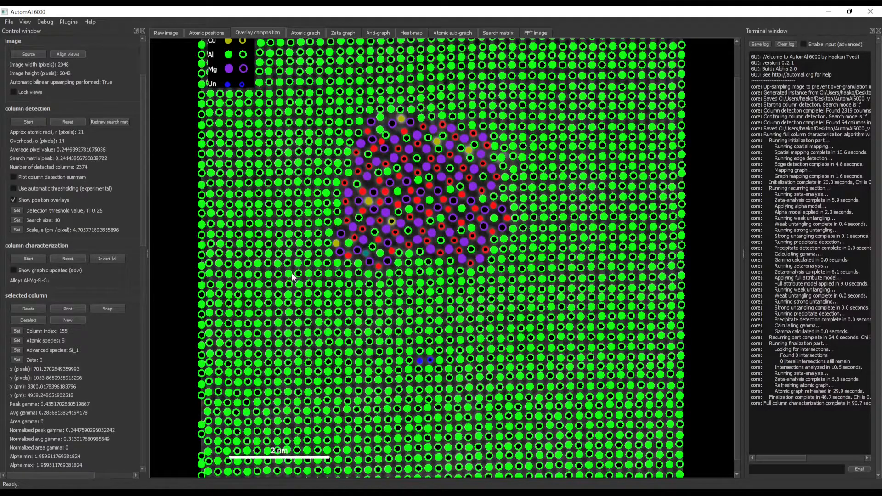
left_click(380, 274)
left_click(380, 294)
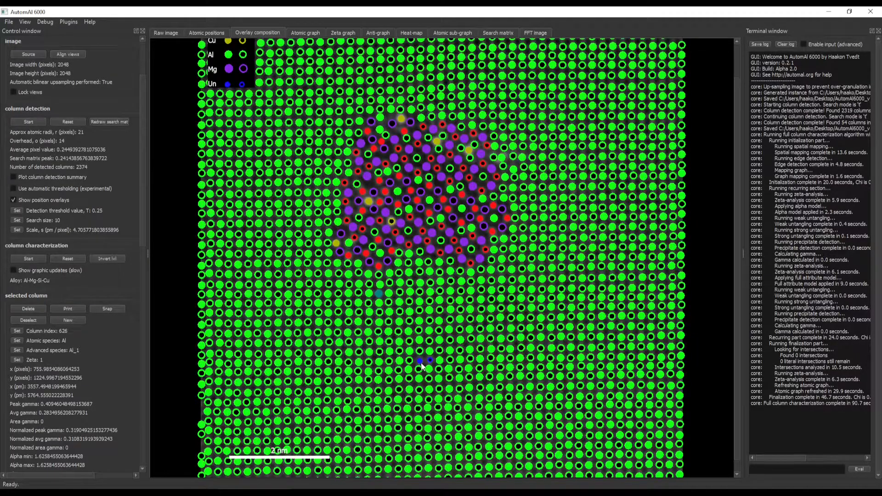
- Examine the two blue Un columns in the matrix below the precipitate close up
left_click(439, 370)
left_click(440, 353)
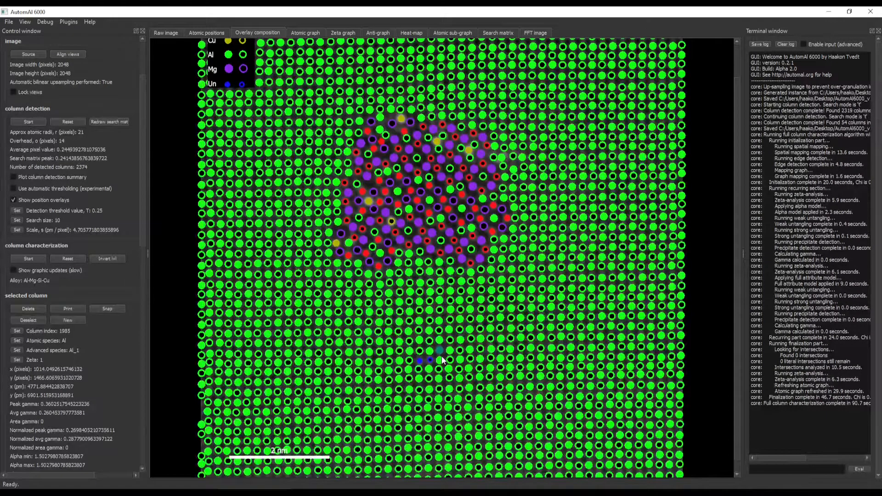
scroll(426, 372, "up", 8)
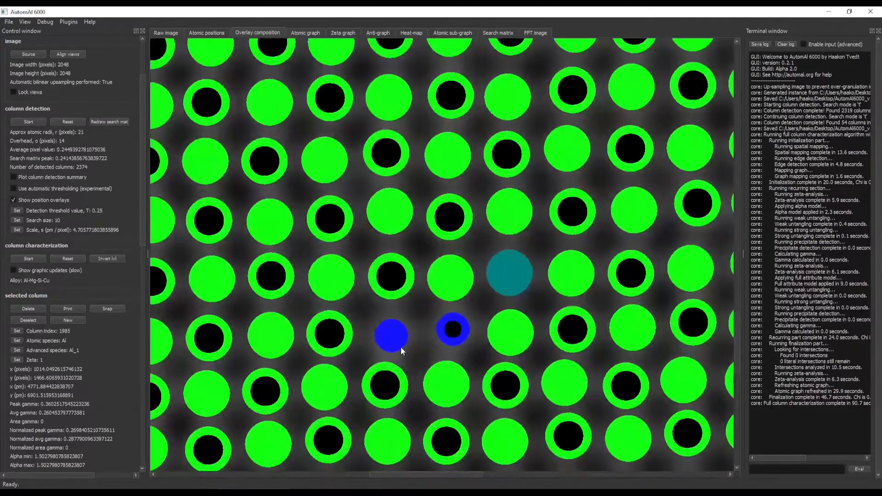
left_click(399, 345)
left_click(448, 337)
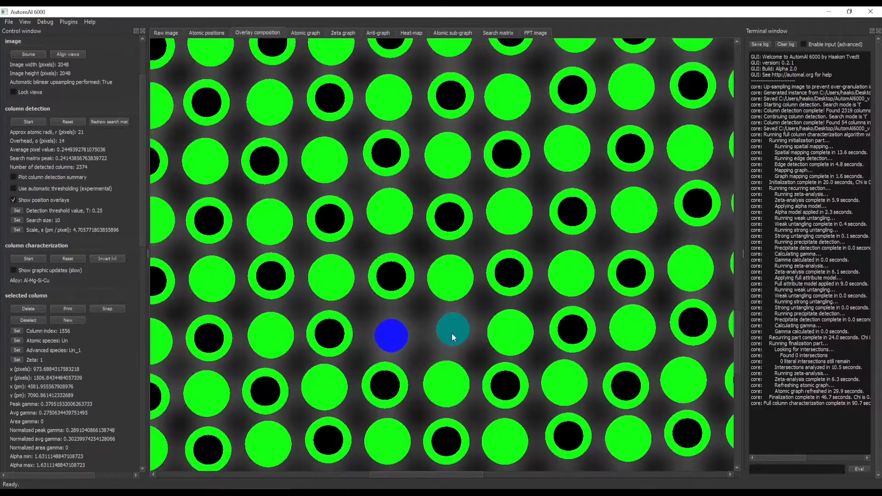
left_click(404, 336)
scroll(407, 338, "down", 2)
left_click(476, 338)
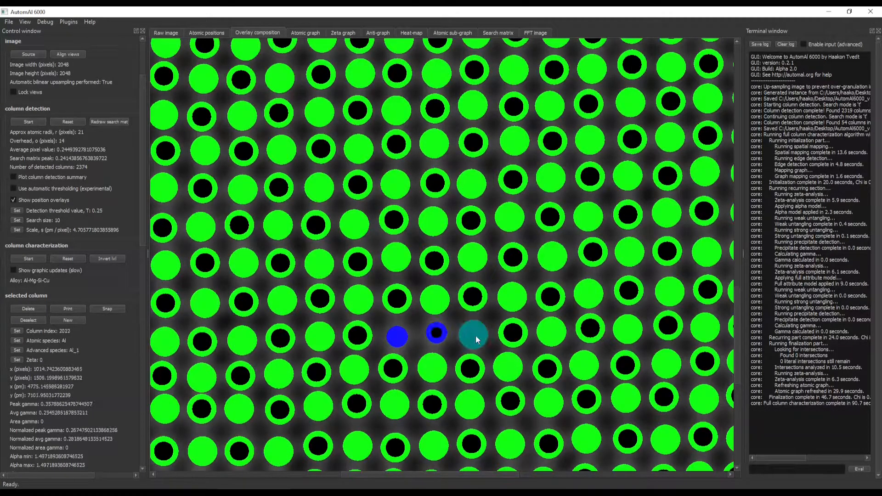
- Compare the species, zeta and gamma properties of the two Un columns with those of the surrounding Al columns
left_click(439, 335)
left_click(393, 340)
left_click(428, 338)
left_click(405, 336)
left_click(442, 335)
left_click(403, 336)
left_click(356, 337)
left_click(397, 340)
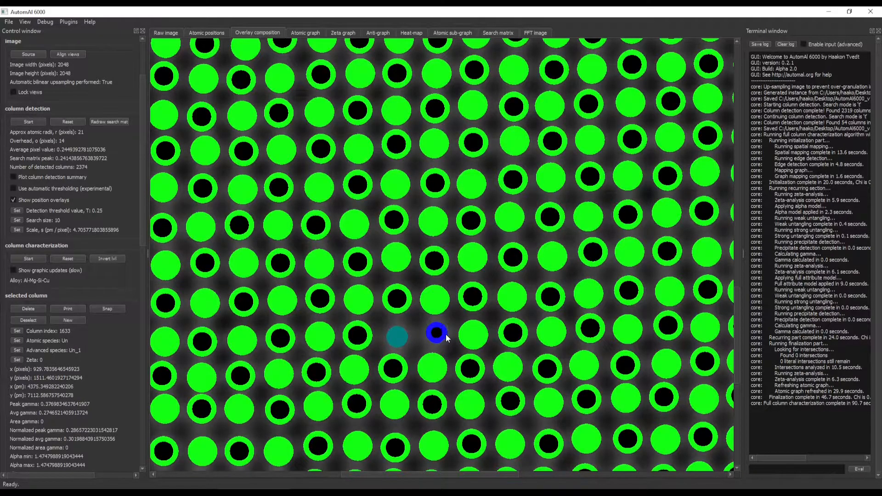
left_click(360, 310)
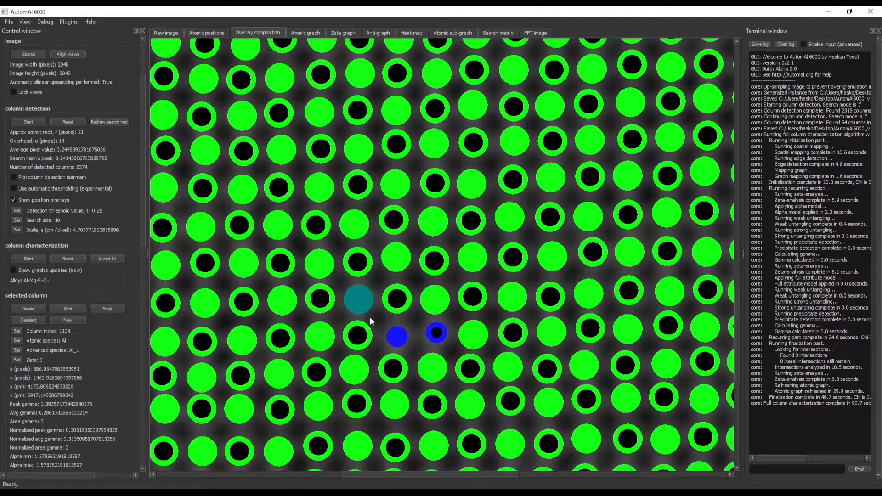
left_click(397, 336)
left_click(438, 334)
left_click(395, 343)
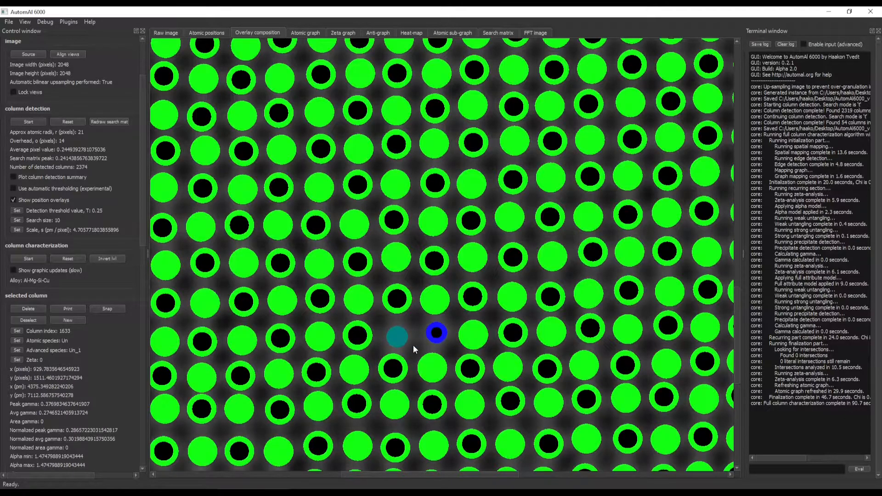
- Set both remaining Un columns in the matrix below the precipitate to Al
scroll(387, 343, "down", 2)
left_click(419, 339)
key("1")
left_click(391, 342)
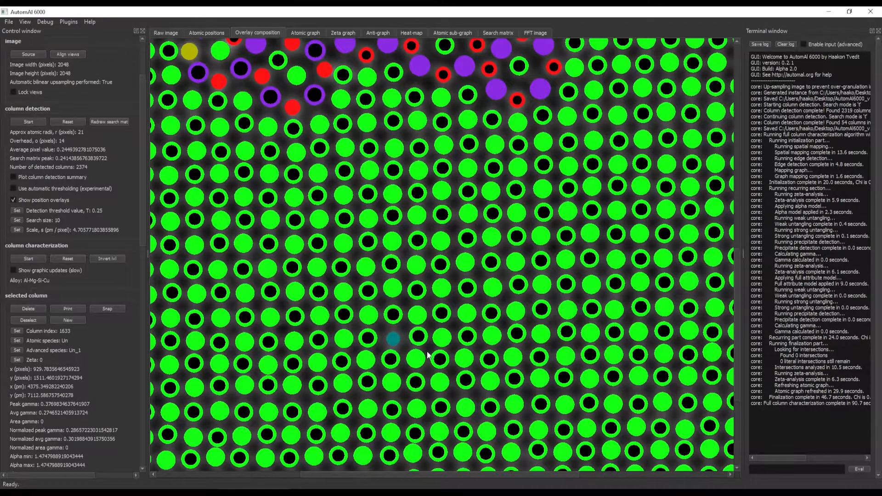
key("1")
left_click(441, 340)
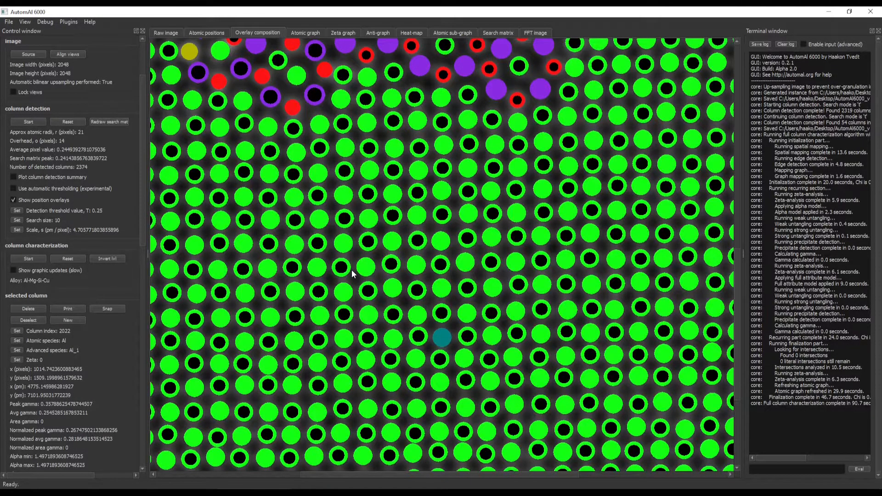
- Save the project under the new file name sample_demo_result in the Saves folder
scroll(352, 269, "down", 5)
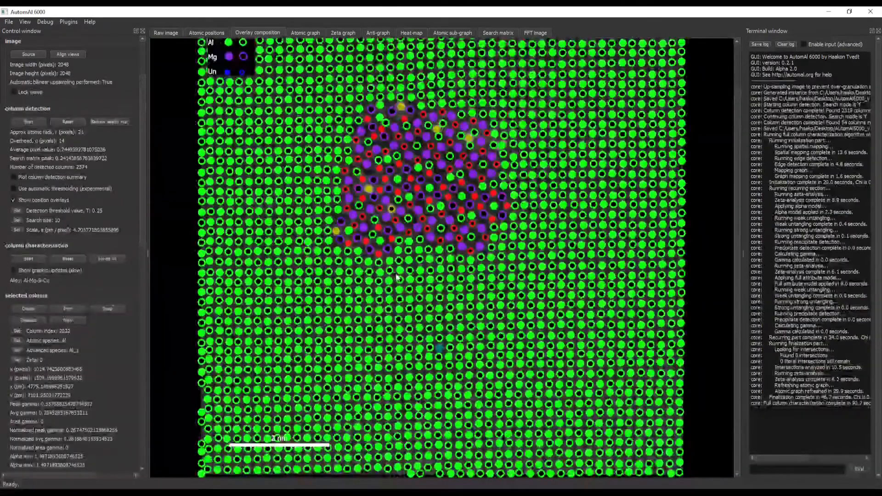
scroll(397, 278, "down", 1)
scroll(398, 278, "up", 1)
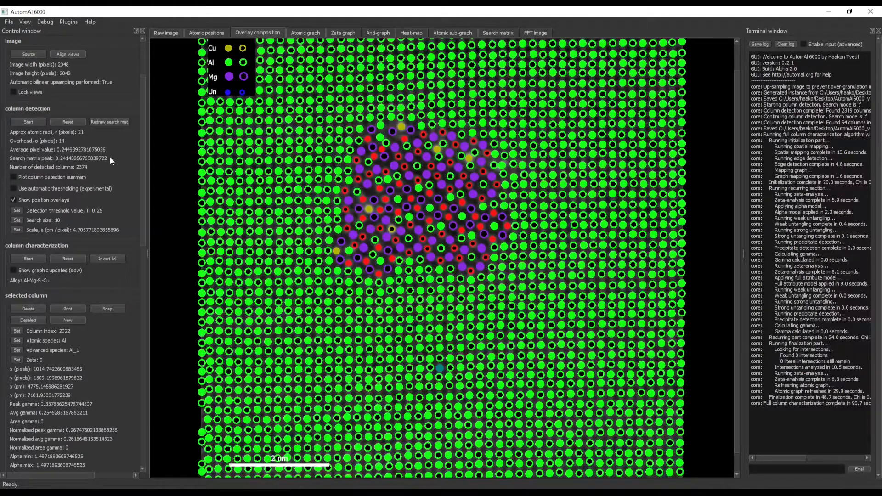
scroll(96, 225, "up", 3)
left_click(117, 58)
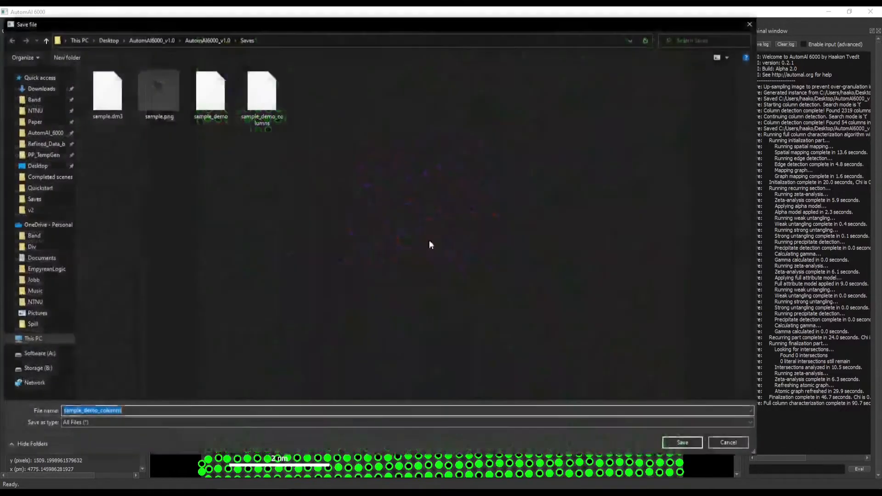
left_click(264, 123)
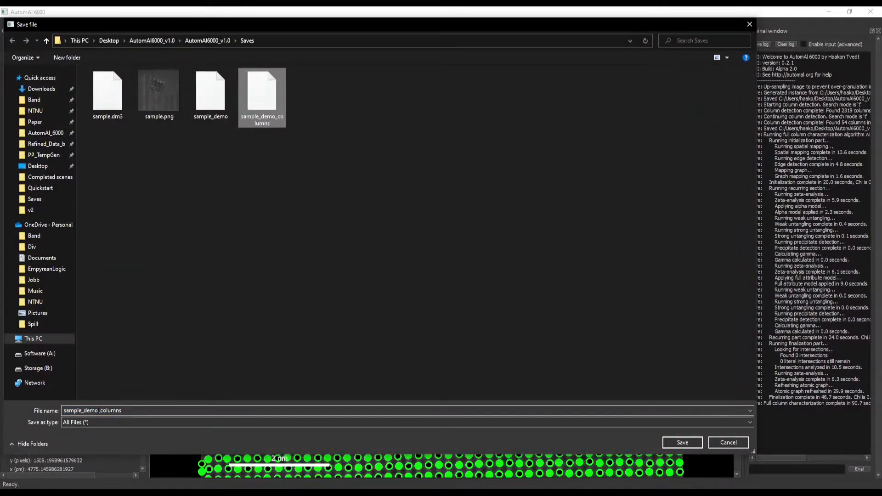
left_click(135, 412)
left_click(134, 412)
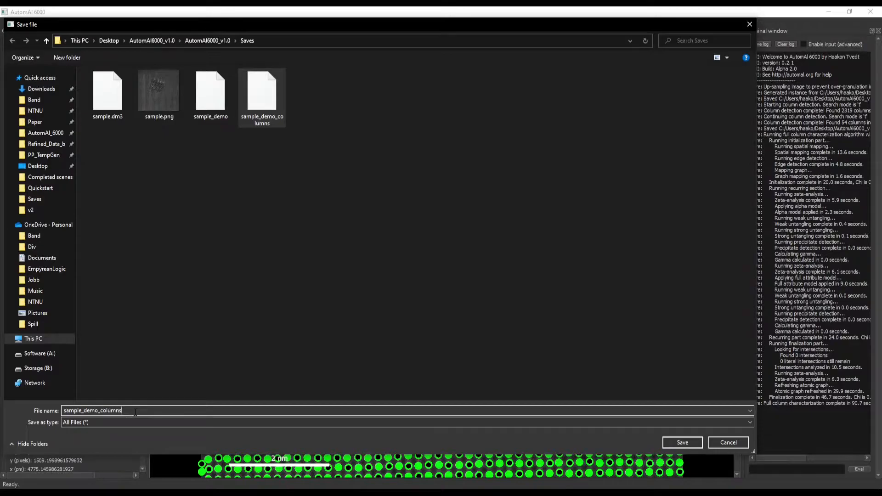
key("BackSpace")
key("BackSpace")
key("BackSpace")
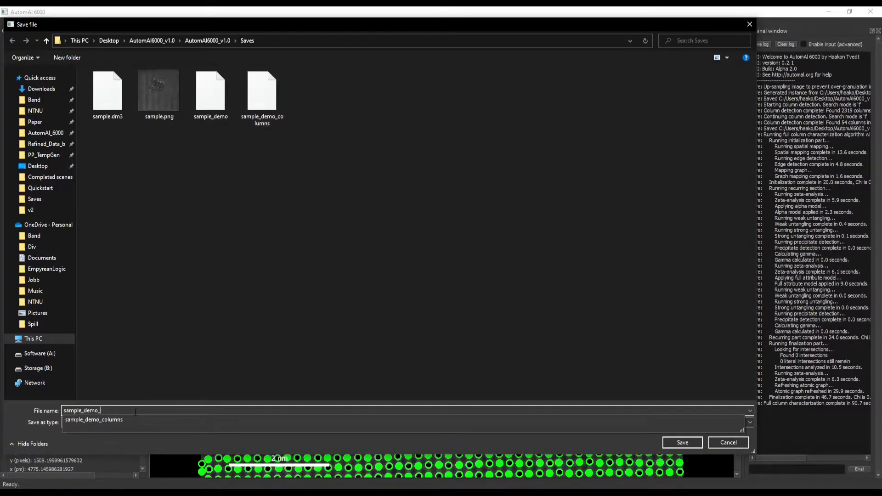
type("result")
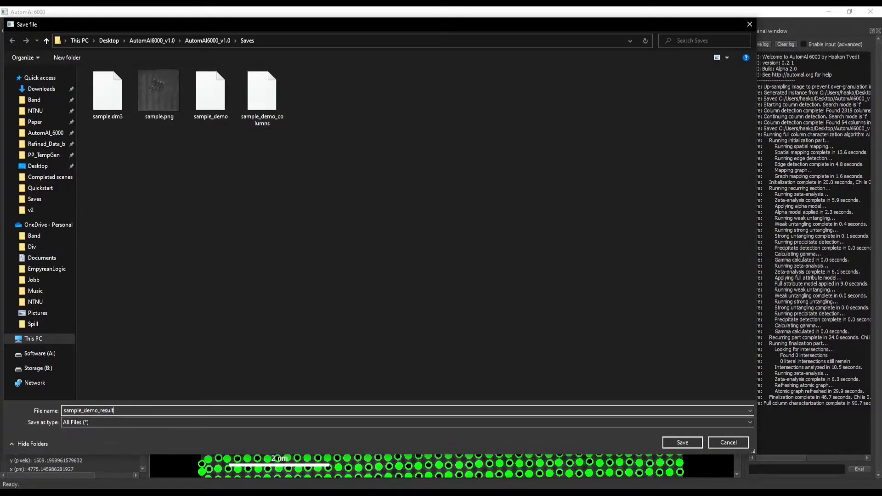
key("Return")
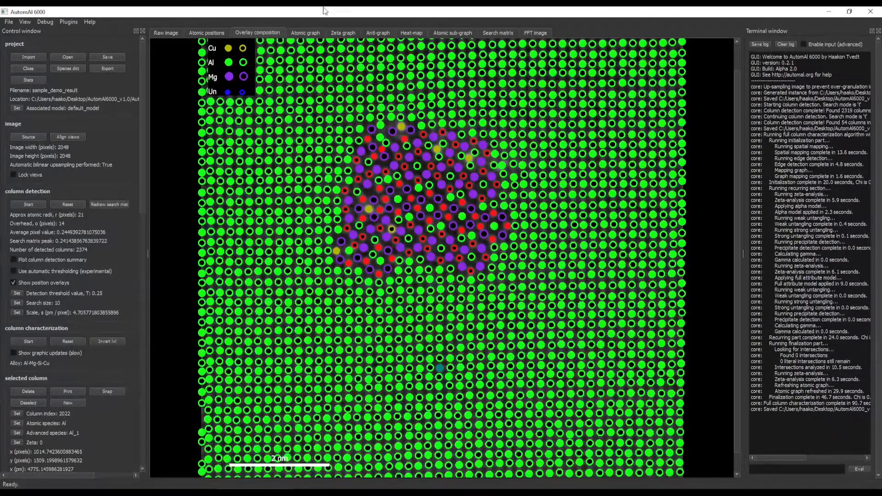
- Examine the atomic graph of the whole image and then the precipitate region with its red and blue arrows close up
left_click(304, 33)
scroll(428, 250, "down", 10)
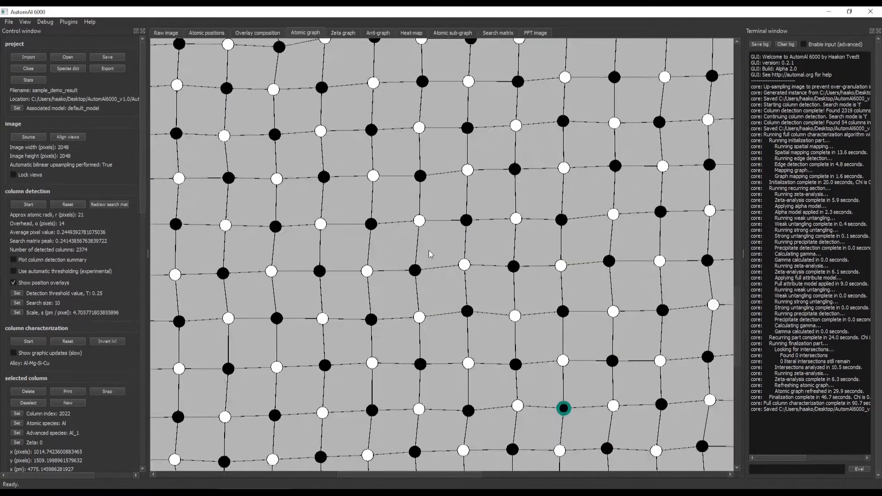
scroll(428, 231, "up", 4)
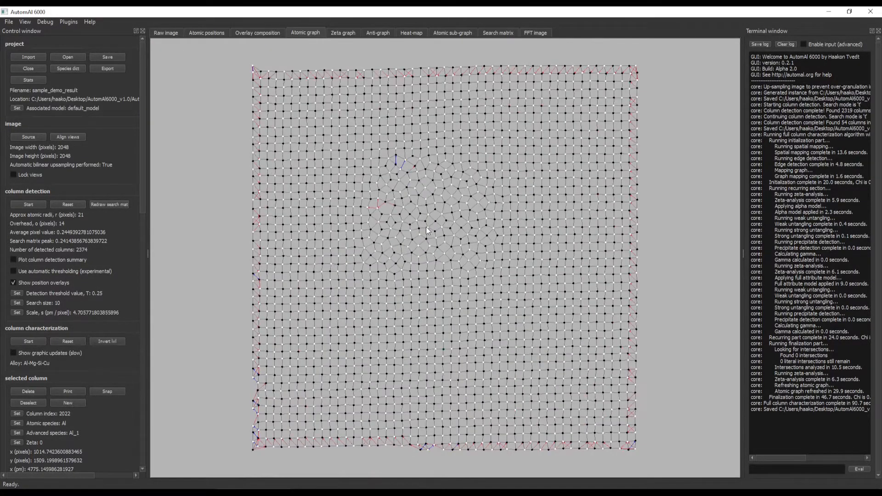
scroll(393, 212, "up", 3)
scroll(394, 211, "up", 4)
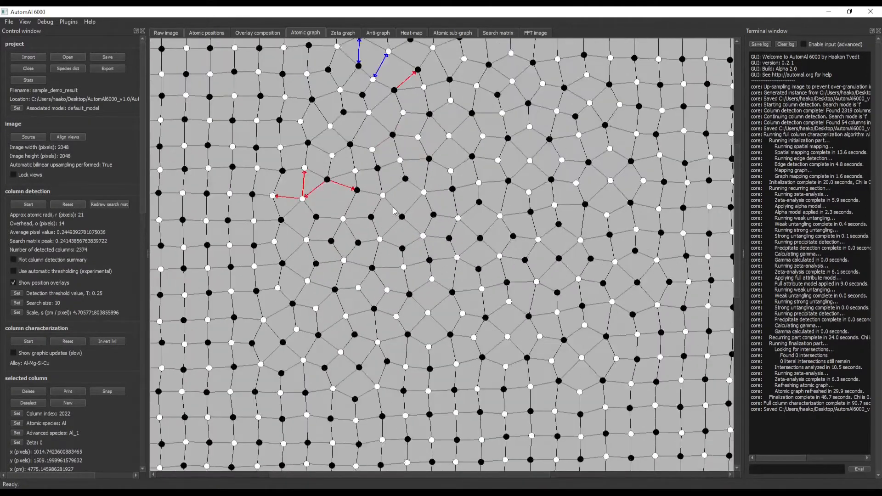
scroll(398, 212, "down", 3)
scroll(398, 212, "up", 2)
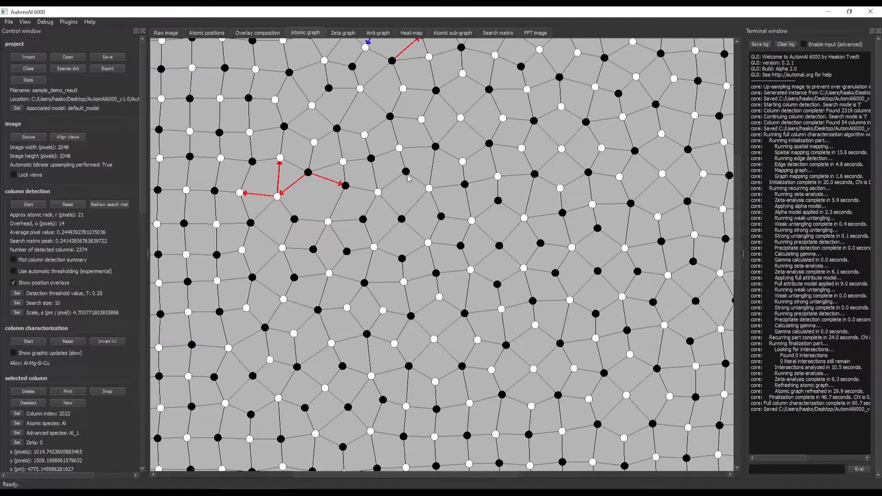
scroll(407, 177, "up", 3)
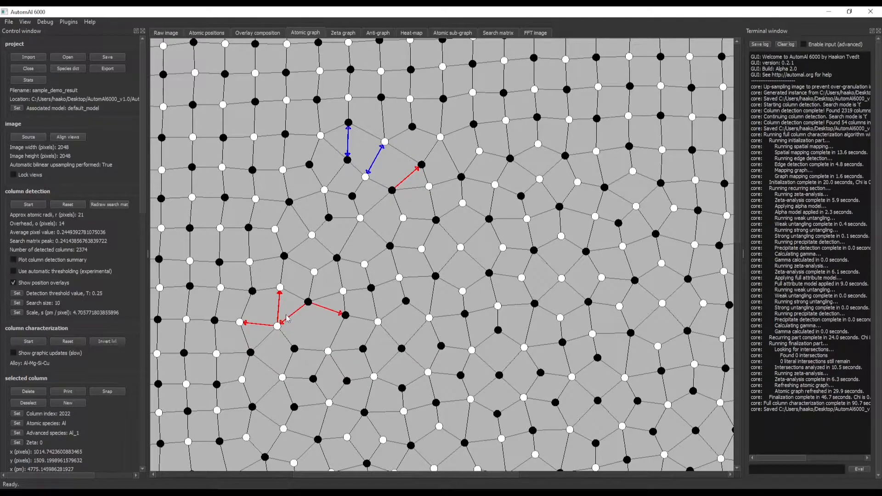
- Inspect the properties of columns at the ends of the red arrows in the precipitate's atomic graph
left_click(278, 326)
left_click(346, 315)
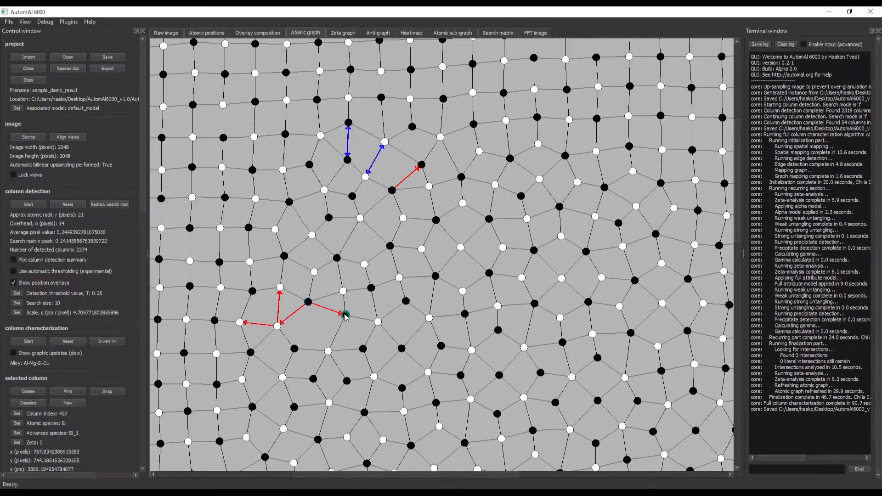
left_click(391, 192)
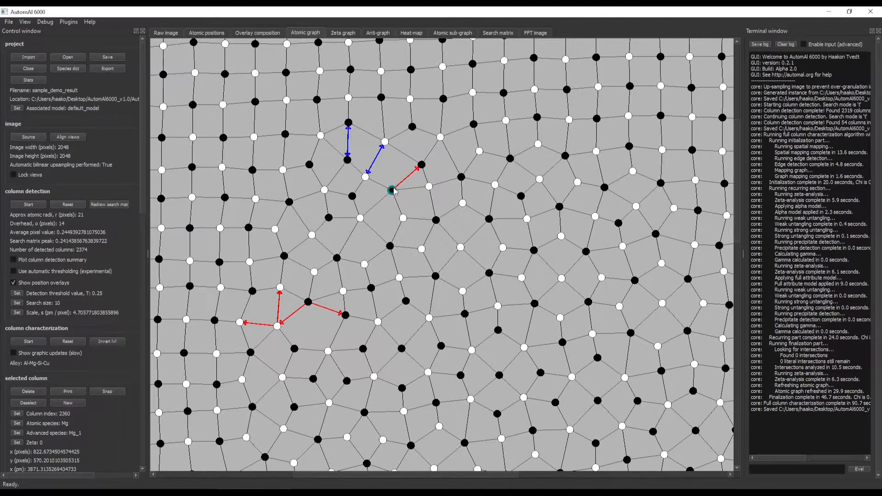
left_click(422, 165)
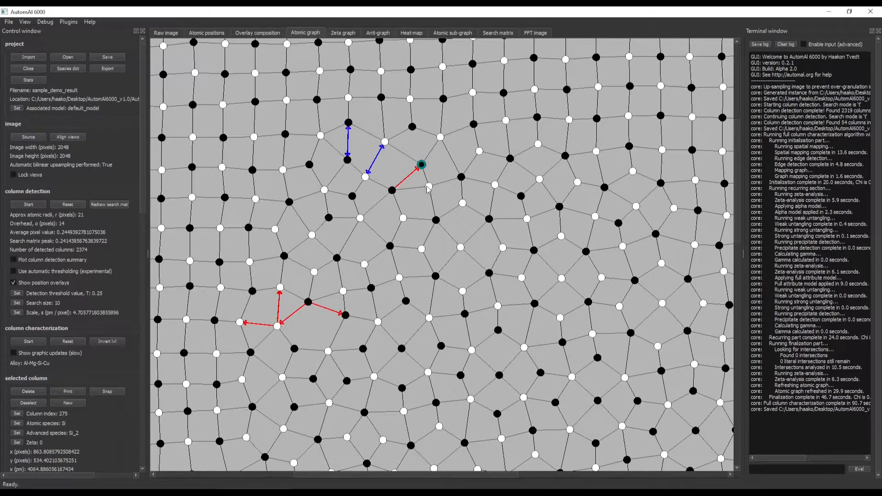
- Trace the columns around the meshes just to the right of the upper red arrow's head
left_click(429, 186)
left_click(461, 177)
left_click(479, 151)
left_click(441, 137)
left_click(413, 127)
left_click(422, 164)
left_click(440, 136)
left_click(412, 127)
left_click(422, 165)
left_click(440, 137)
left_click(461, 177)
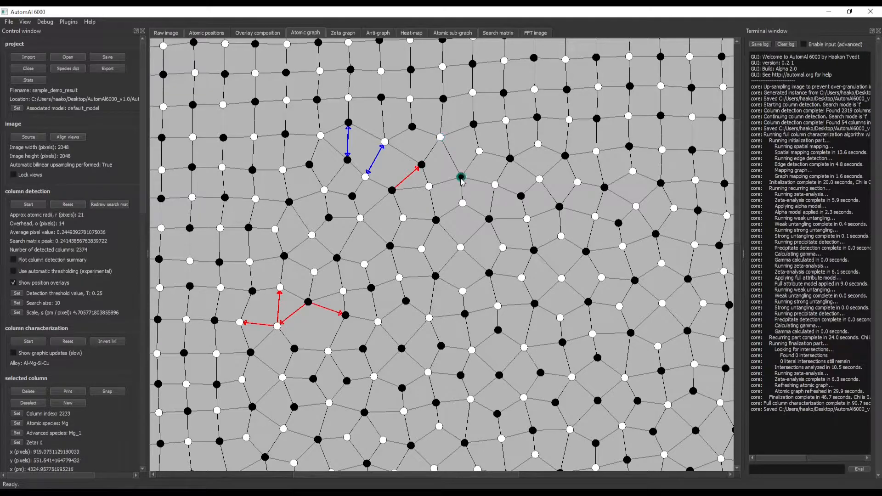
left_click(429, 186)
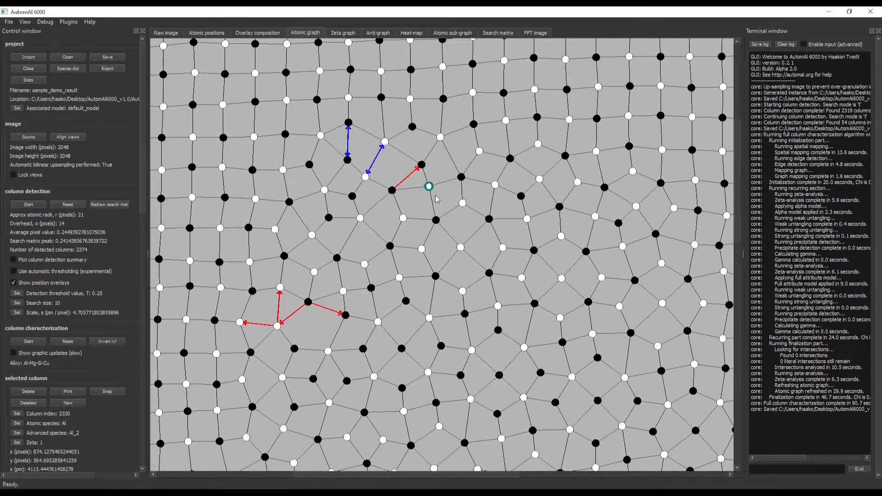
- Compare the black Mg column right of the upper red arrow with the white Si and black Al columns above it
left_click(462, 178)
left_click(479, 151)
left_click(462, 178)
left_click(479, 152)
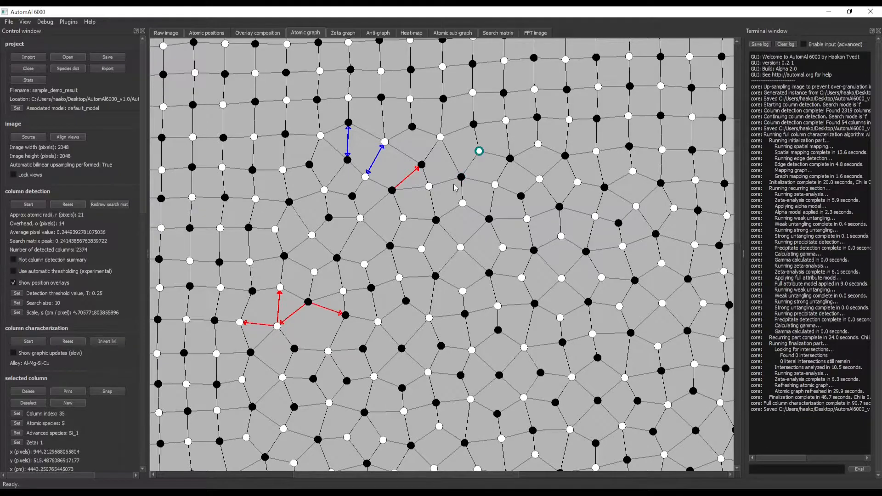
left_click(461, 177)
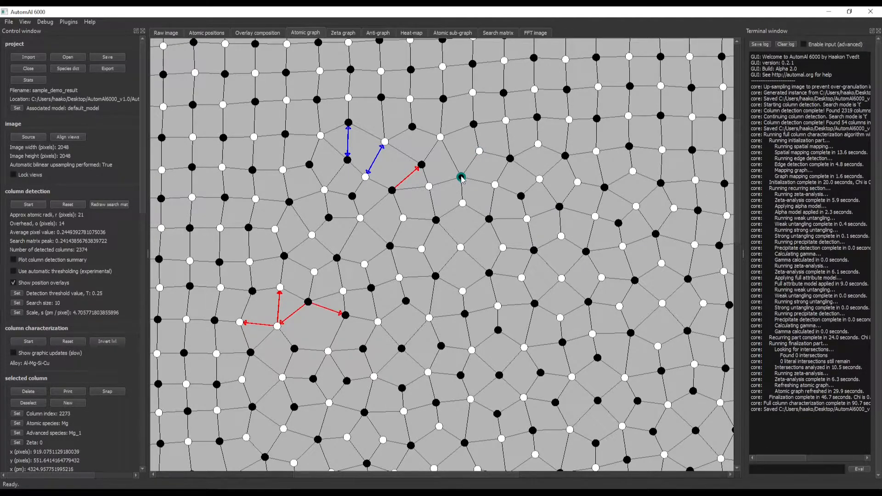
left_click(474, 124)
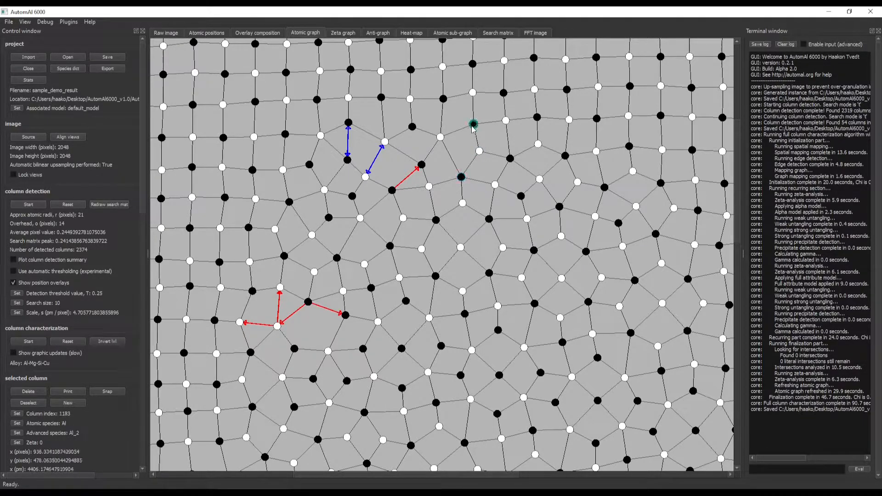
left_click(462, 177)
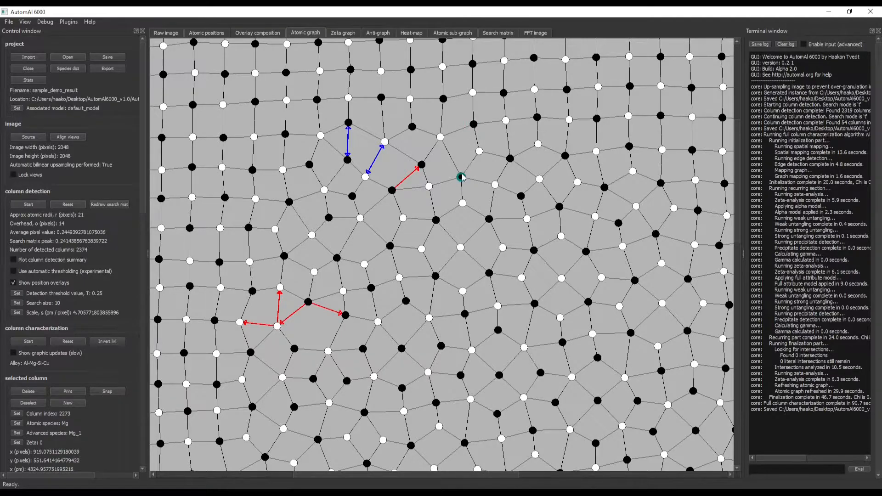
- Examine close up the two black Mg and Al columns at opposite corners of the mesh right of the upper red arrow
scroll(462, 177, "up", 5)
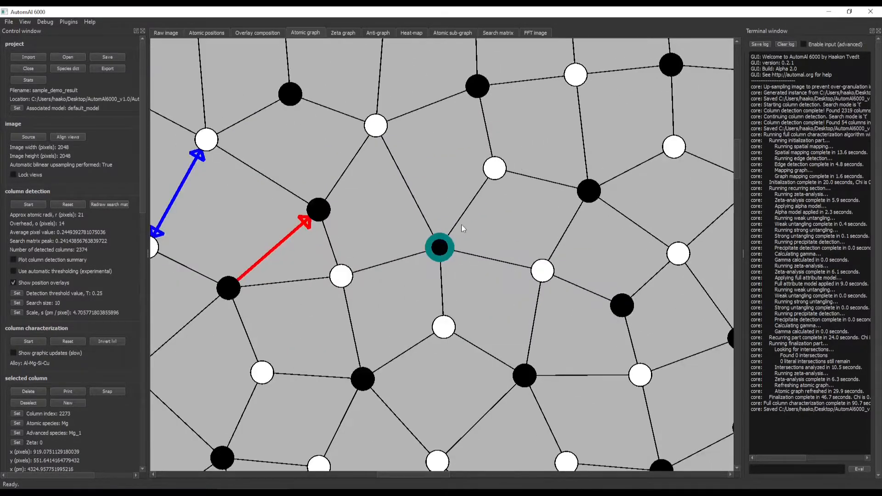
left_click(477, 85)
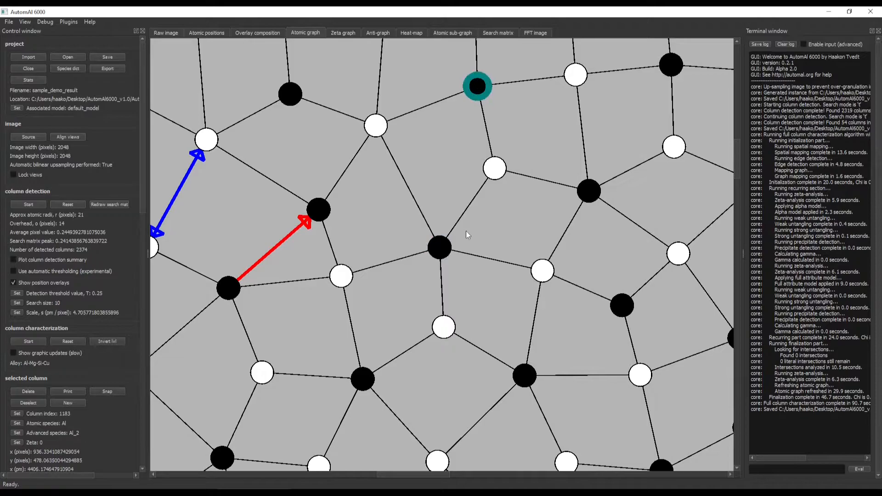
left_click(439, 248)
left_click(478, 87)
left_click(440, 248)
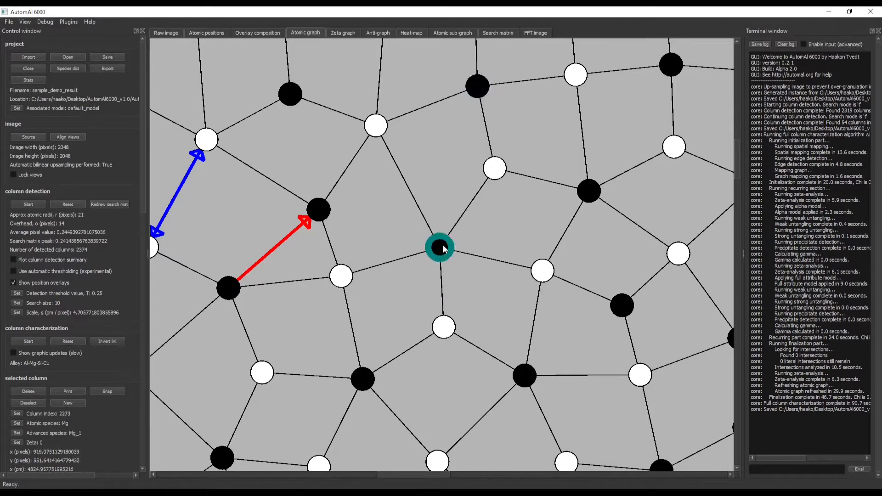
left_click(482, 88)
left_click(438, 251)
- Check the five white columns connected to the black Mg column right of the upper red arrow
left_click(381, 129)
left_click(498, 167)
left_click(546, 272)
left_click(450, 327)
left_click(344, 273)
left_click(379, 131)
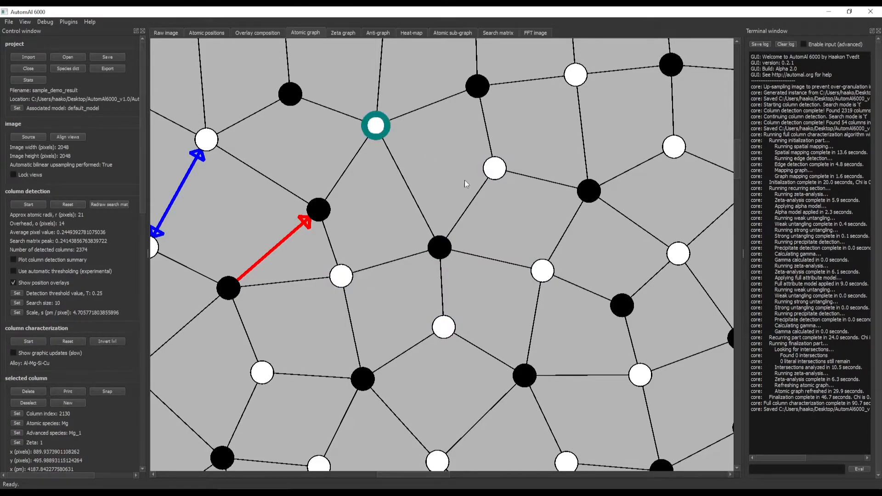
left_click(497, 169)
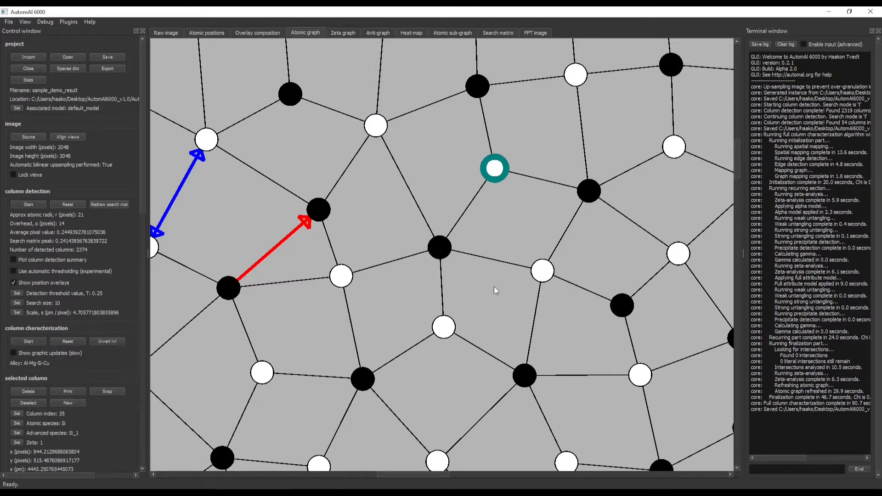
- Compare the species and zeta of the two black columns joined by the upper red arrow
left_click(226, 293)
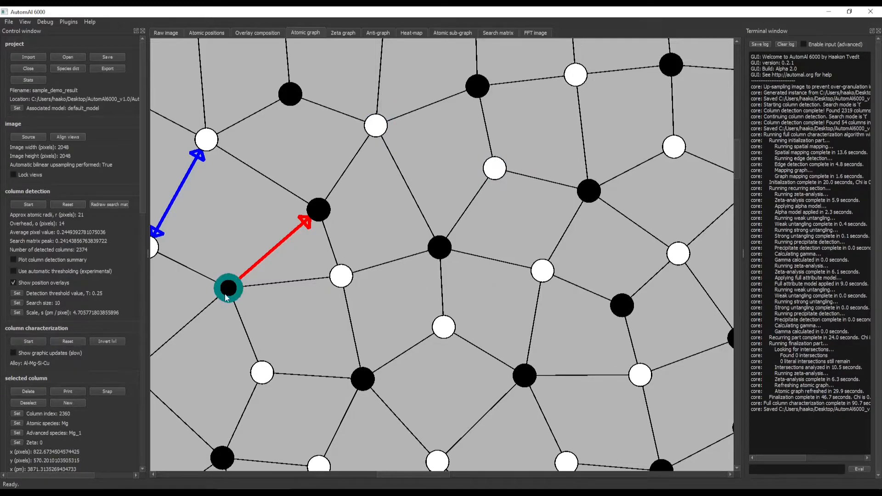
left_click(313, 210)
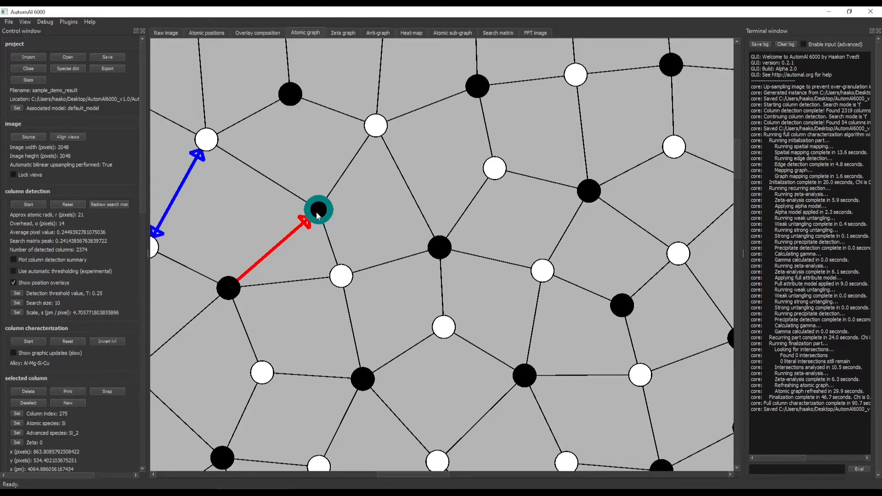
left_click(229, 288)
left_click(318, 208)
- Check the white columns surrounding the black Mg column at the tail of the upper red arrow
left_click_drag(384, 474, 363, 476)
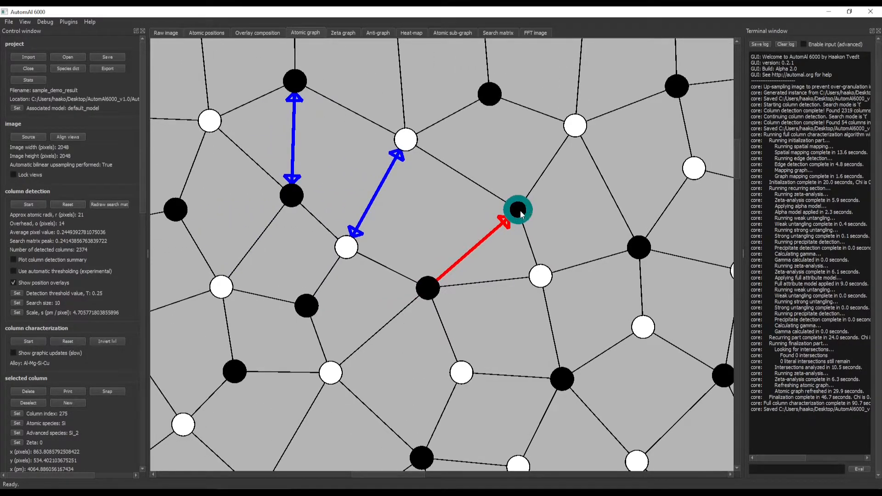
left_click(409, 148)
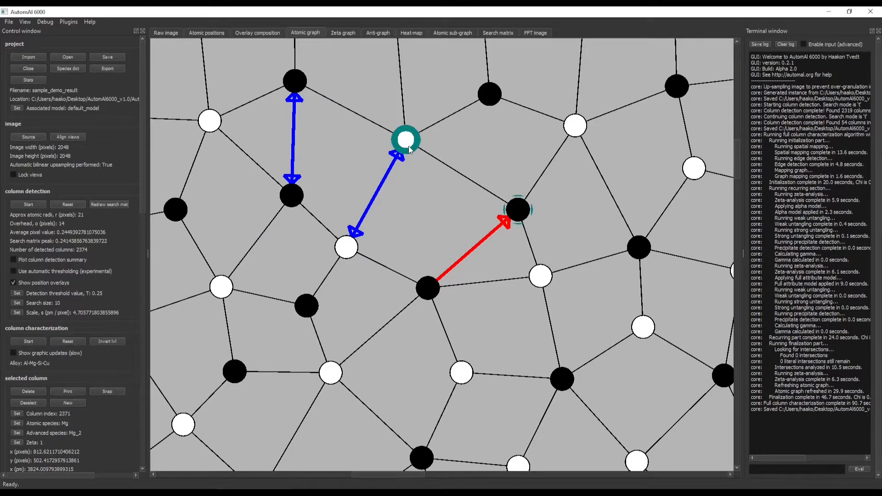
left_click(348, 257)
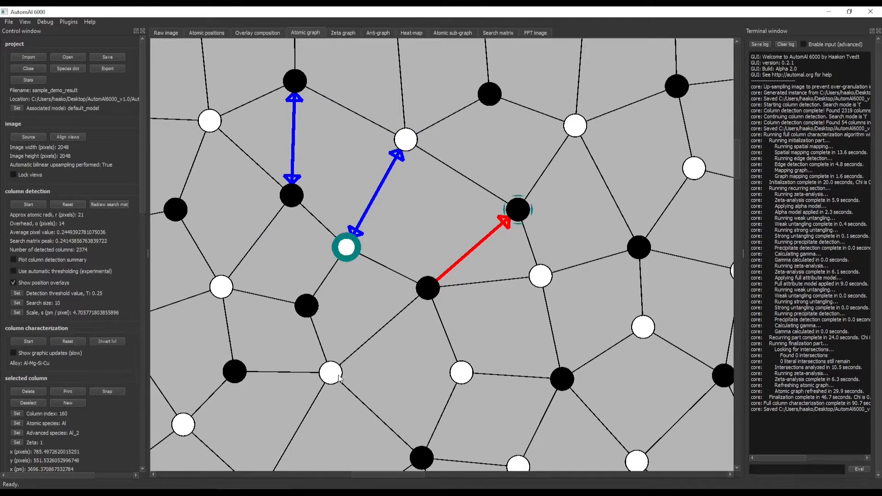
left_click(334, 376)
left_click(459, 373)
left_click(545, 274)
left_click(413, 148)
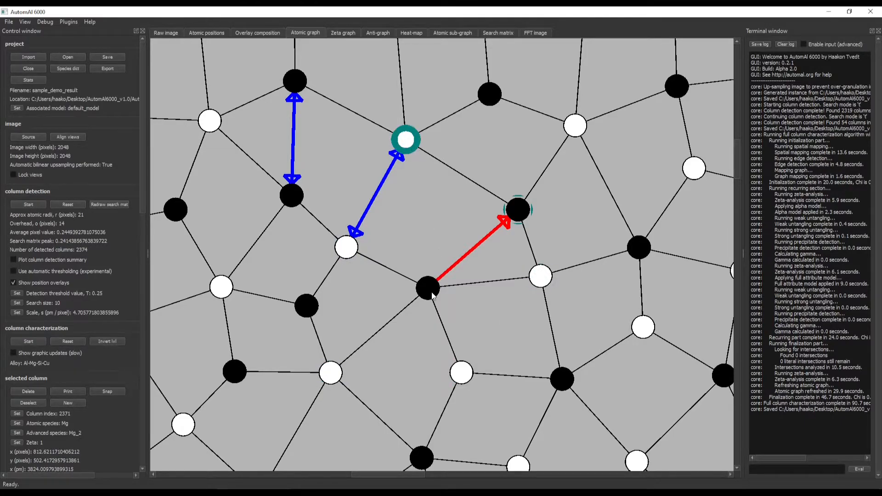
- Compare the black Mg column at the red arrow's tail with the white Mg column at the slanted blue arrow's upper end
left_click(431, 292)
left_click(407, 143)
left_click(434, 301)
left_click(542, 282)
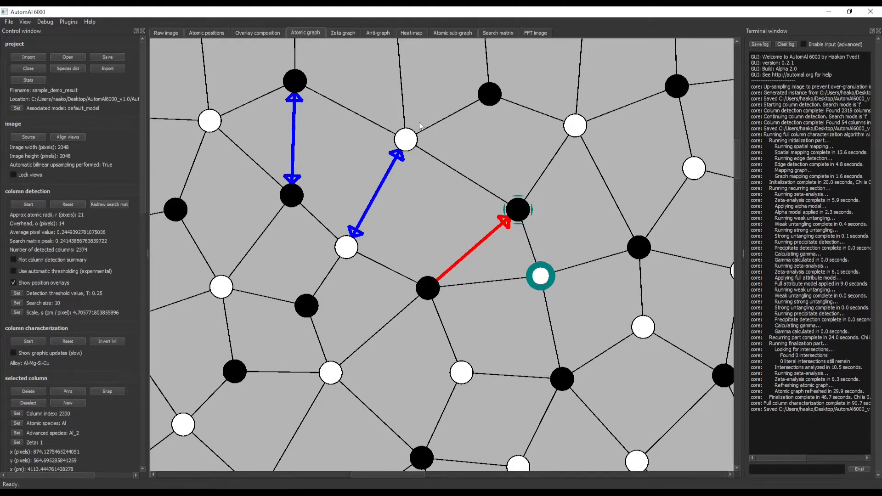
left_click(407, 142)
left_click(436, 288)
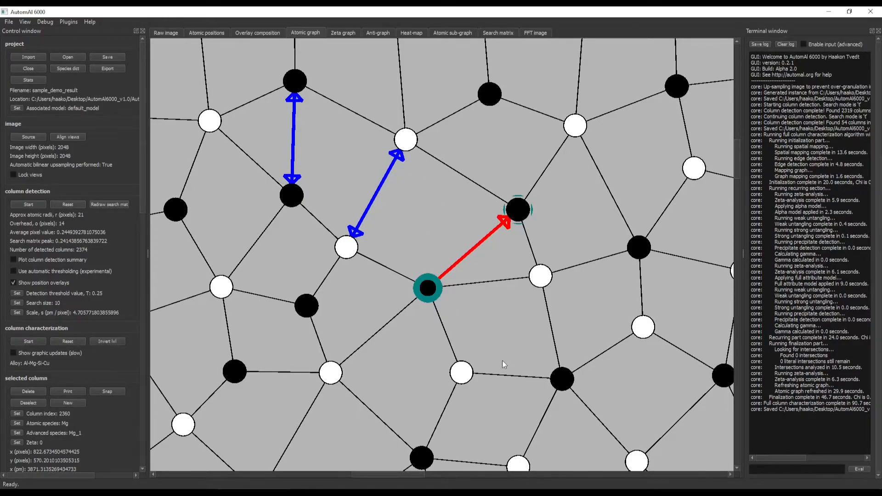
- Inspect the four alternating black and white columns, including Si column 1474 and Al column 45, that form a mesh in the precipitate
scroll(503, 361, "down", 10)
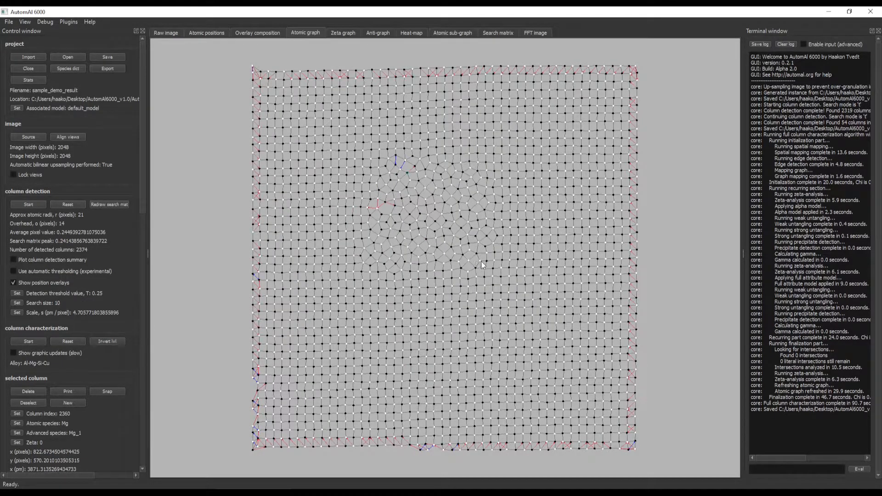
scroll(475, 253, "up", 6)
scroll(445, 242, "up", 2)
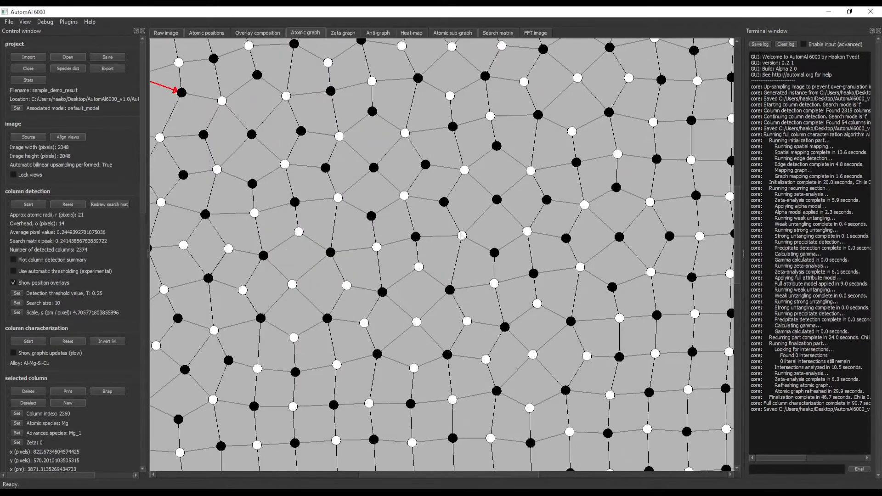
scroll(469, 241, "up", 3)
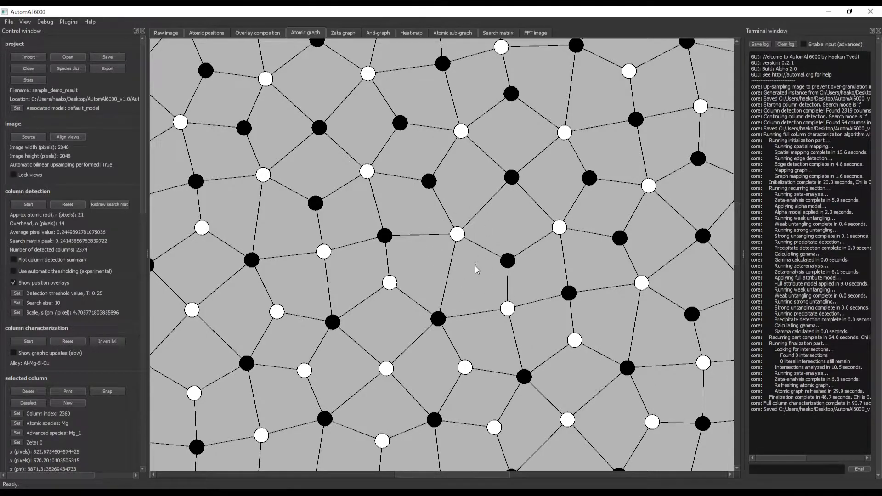
left_click(459, 236)
left_click(429, 182)
left_click(367, 173)
left_click(386, 237)
left_click(459, 238)
left_click(431, 184)
left_click(374, 176)
left_click(389, 240)
left_click(459, 237)
left_click(431, 182)
left_click(373, 177)
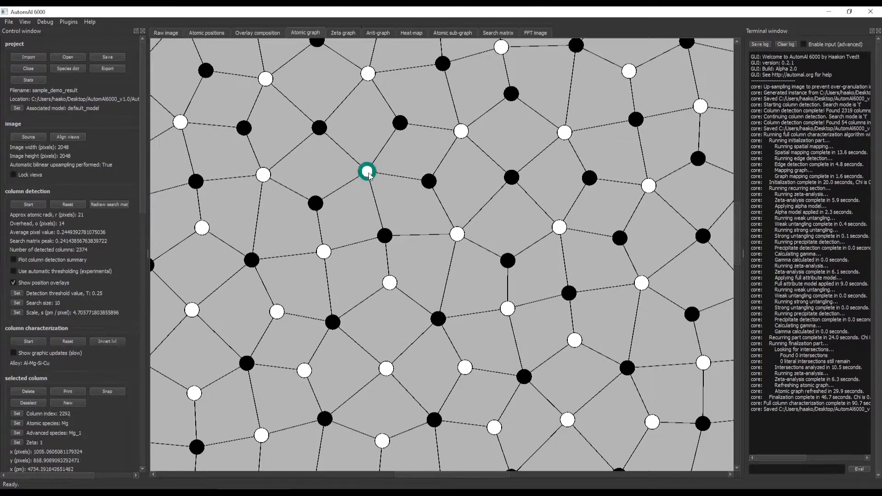
left_click(388, 240)
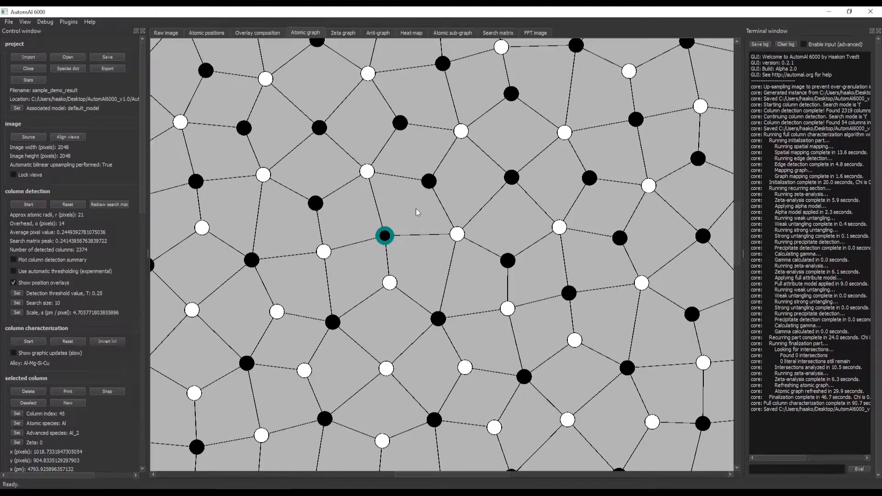
- Compare black Si column 1474 with the three nearest white Mg columns around it
left_click(428, 184)
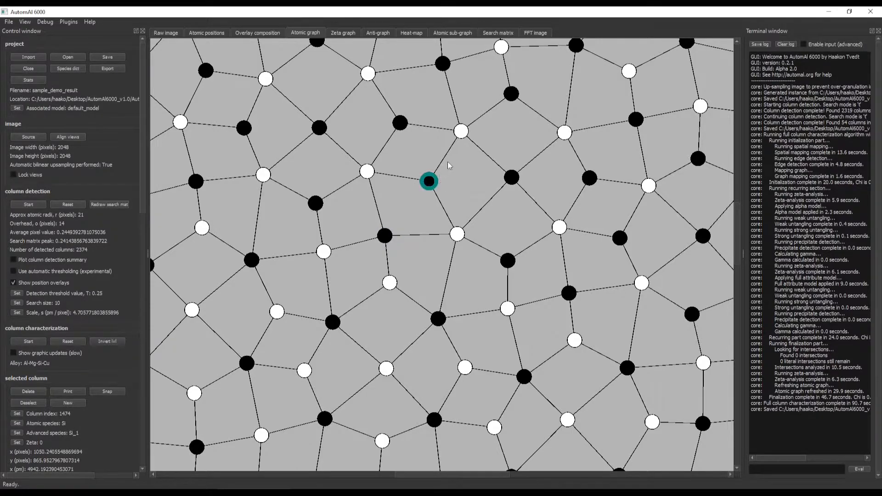
left_click(461, 133)
left_click(368, 171)
left_click(456, 235)
left_click(431, 184)
left_click(461, 132)
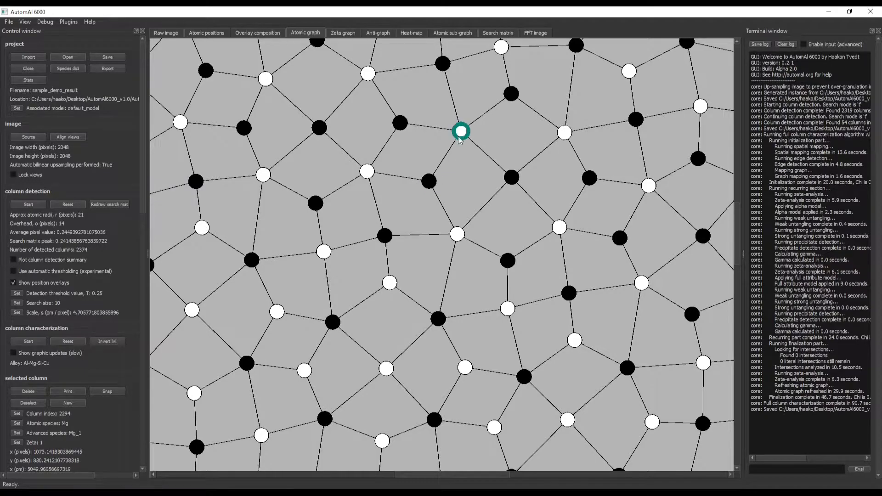
left_click(428, 182)
left_click(368, 172)
left_click(457, 234)
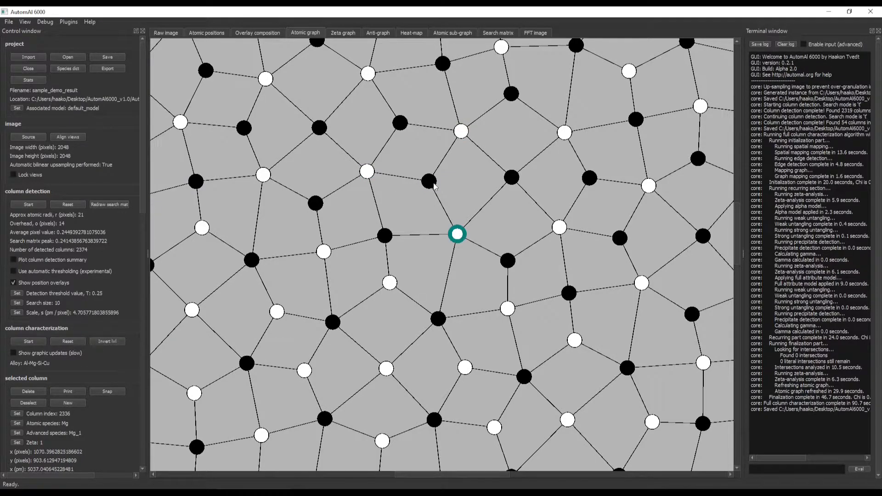
left_click(433, 184)
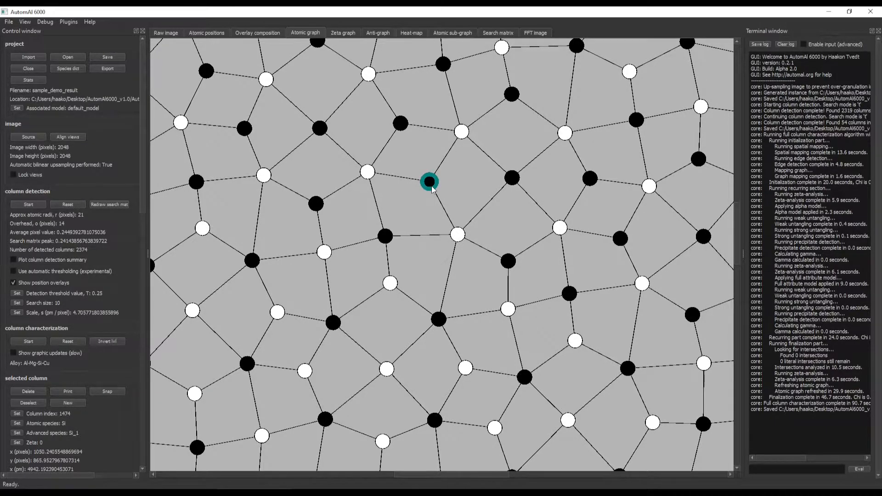
- Examine Si column 1474 in the atomic positions view and in the raw image
key("z")
key("z")
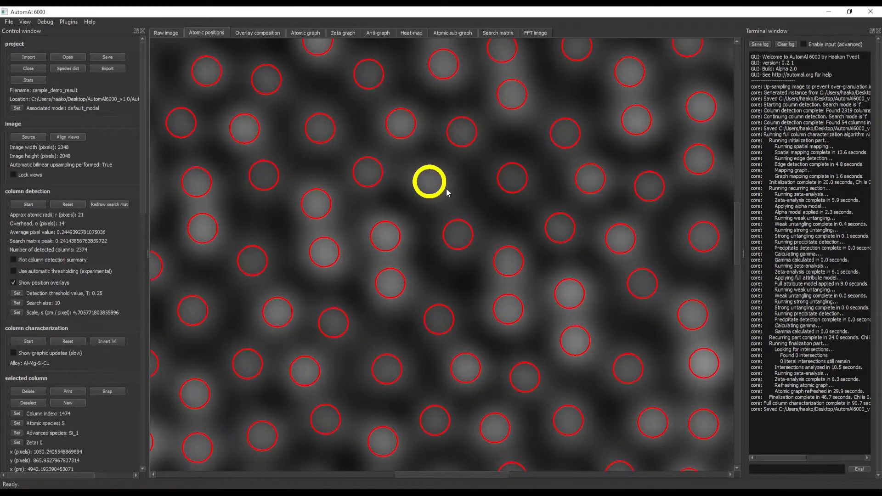
key("z")
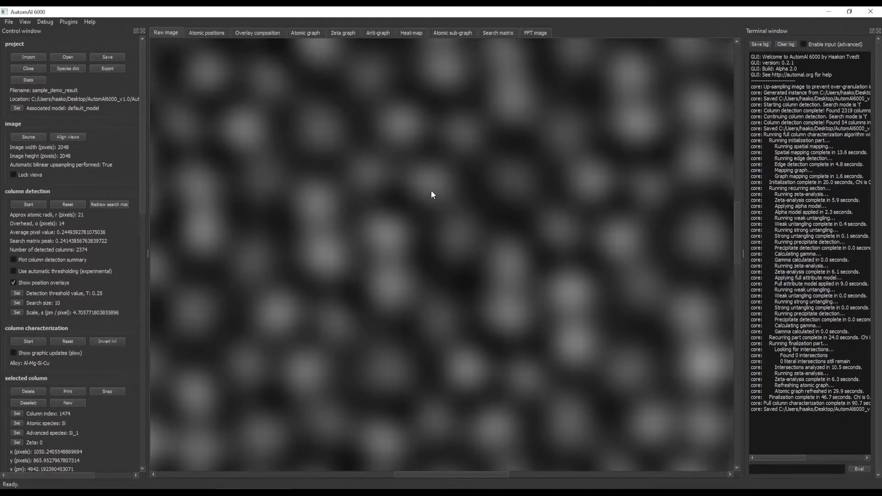
- Compare Si column 1474 with its neighbouring columns in the overlay composition, and return to the atomic graph
key("x")
left_click(495, 181)
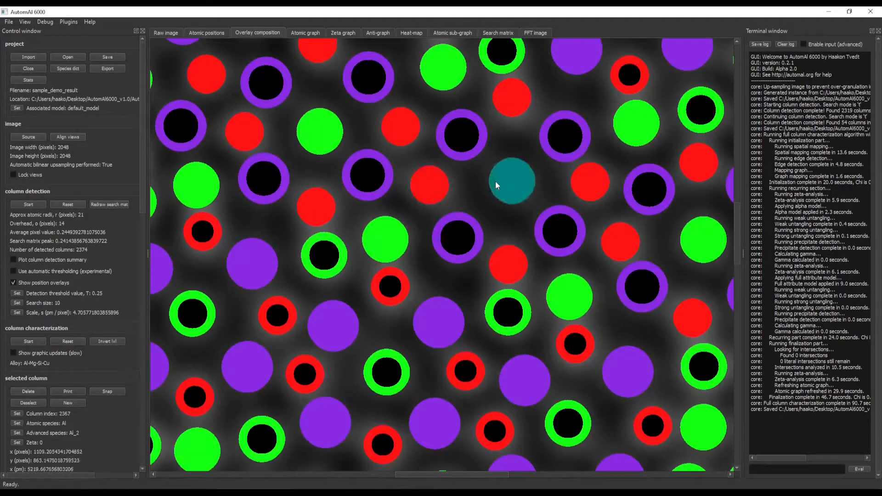
left_click(440, 183)
left_click(410, 132)
left_click(379, 178)
left_click(387, 238)
left_click(444, 226)
left_click(434, 191)
left_click(411, 137)
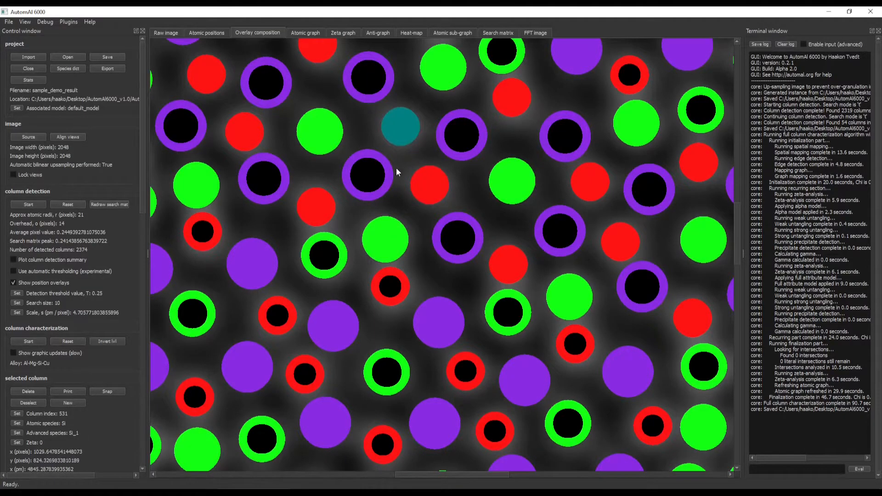
left_click(433, 192)
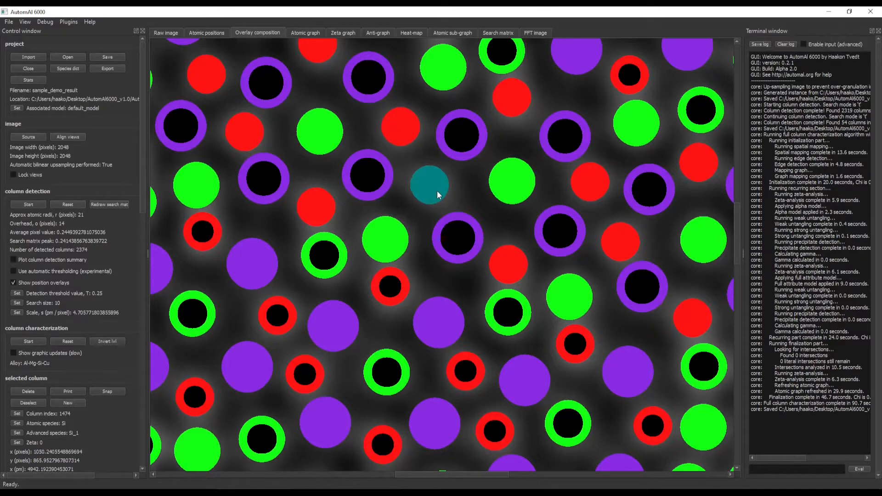
key("x")
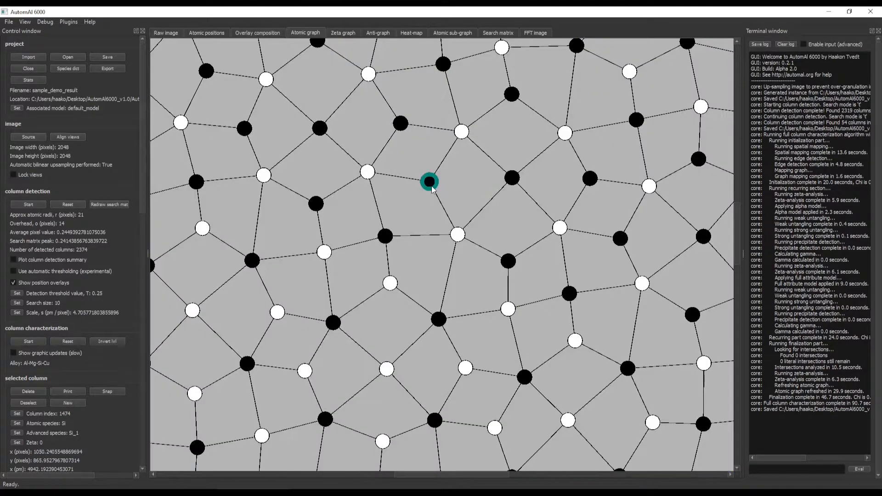
- Recheck the connections between Si column 1474 and its surrounding white Mg columns in the atomic graph
left_click(462, 132)
left_click(427, 185)
left_click(368, 173)
left_click(430, 187)
left_click(456, 232)
left_click(431, 184)
left_click(370, 172)
left_click(455, 233)
left_click(461, 132)
left_click(371, 174)
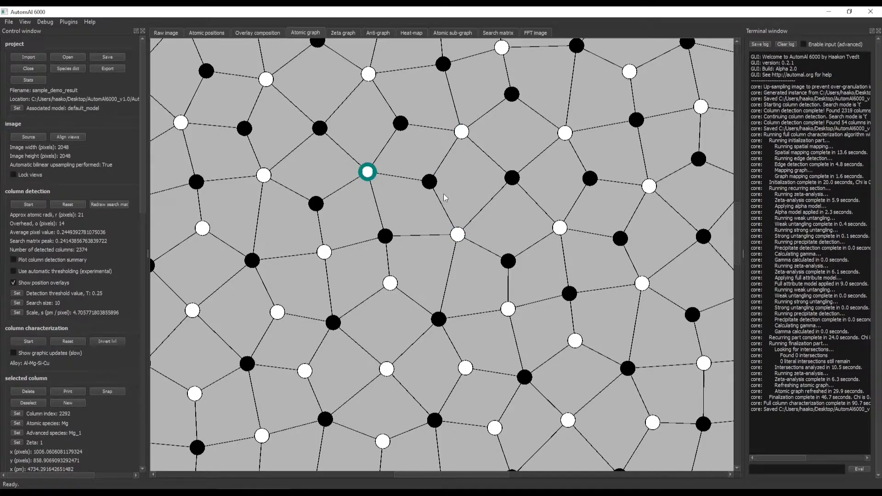
left_click(459, 236)
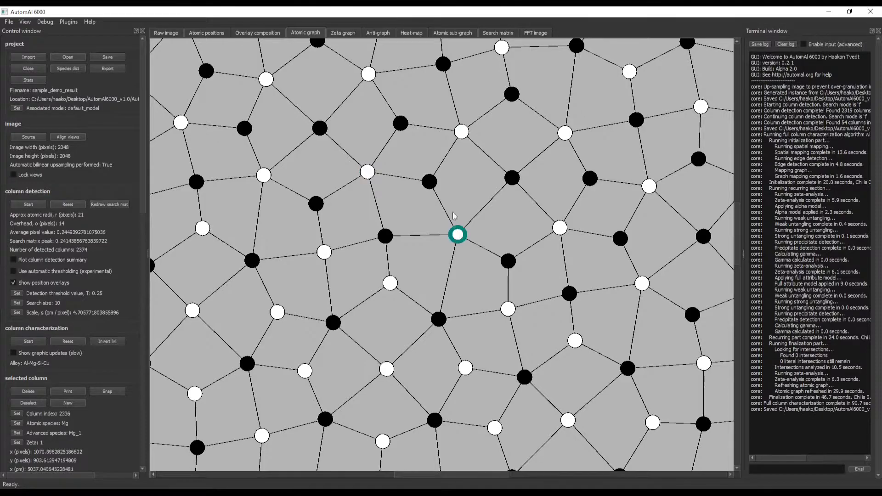
left_click(431, 183)
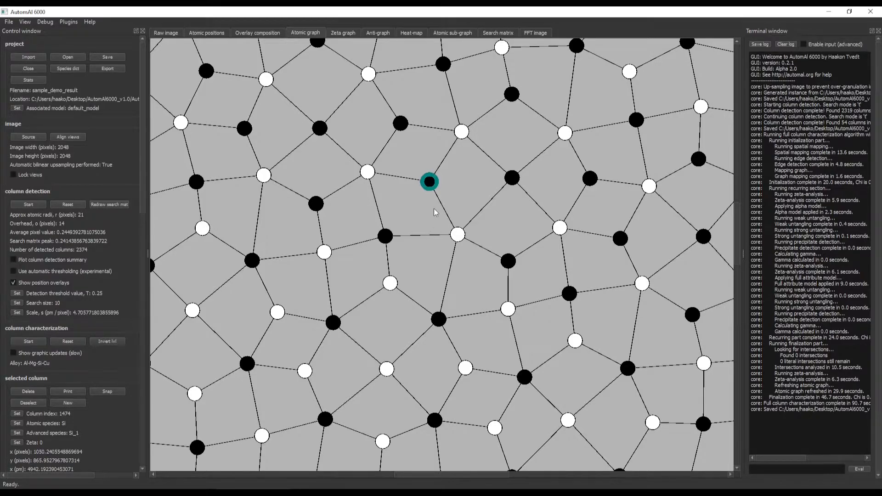
- Check the black Al column 2367 against the white Mg columns diagonally connected to it
left_click(464, 133)
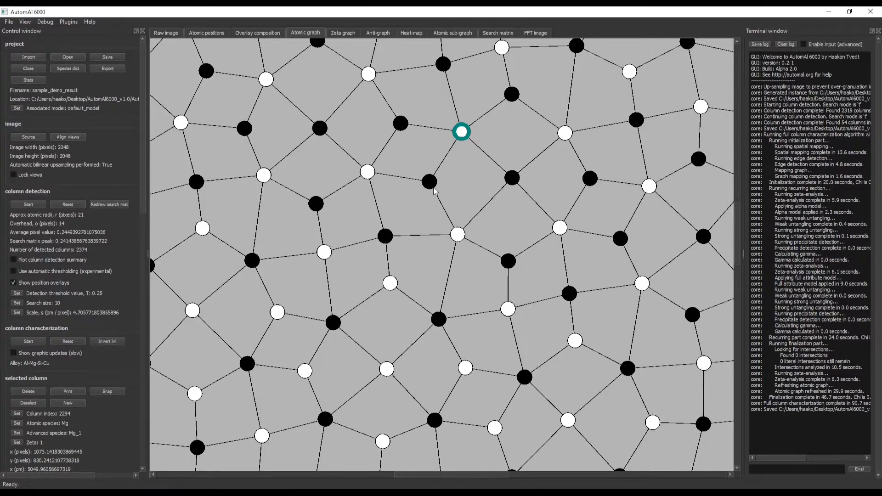
left_click(506, 180)
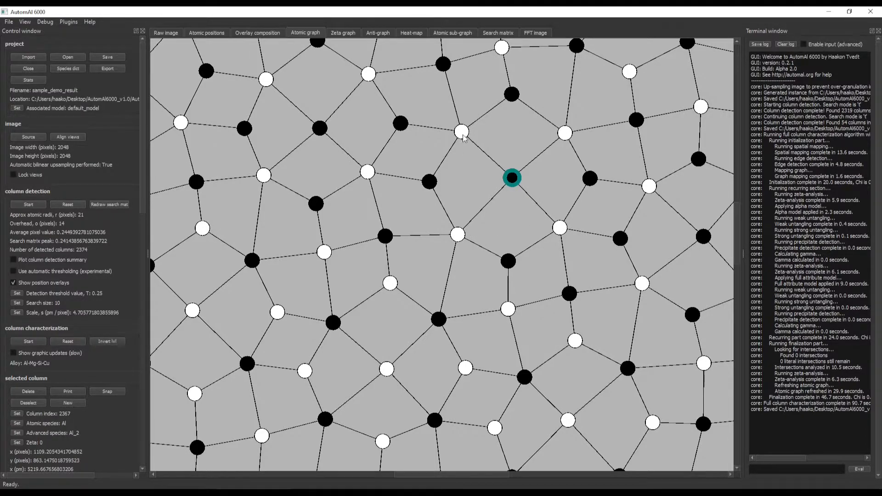
left_click(557, 224)
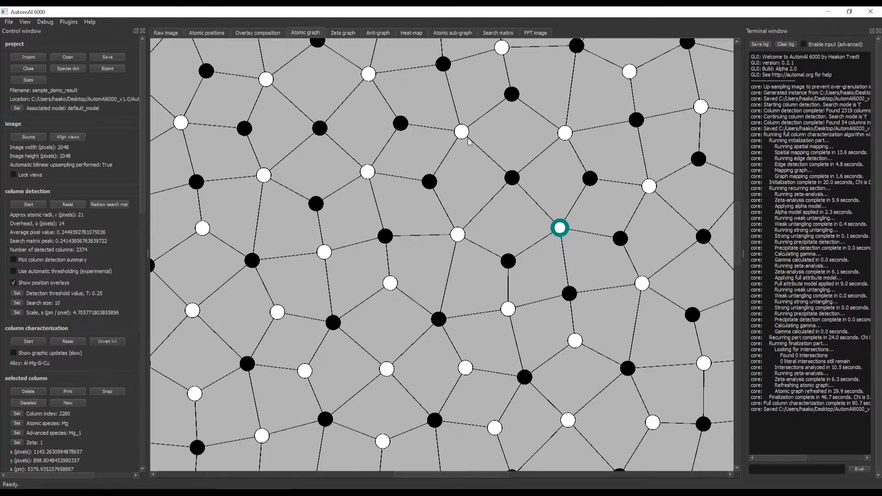
left_click(513, 179)
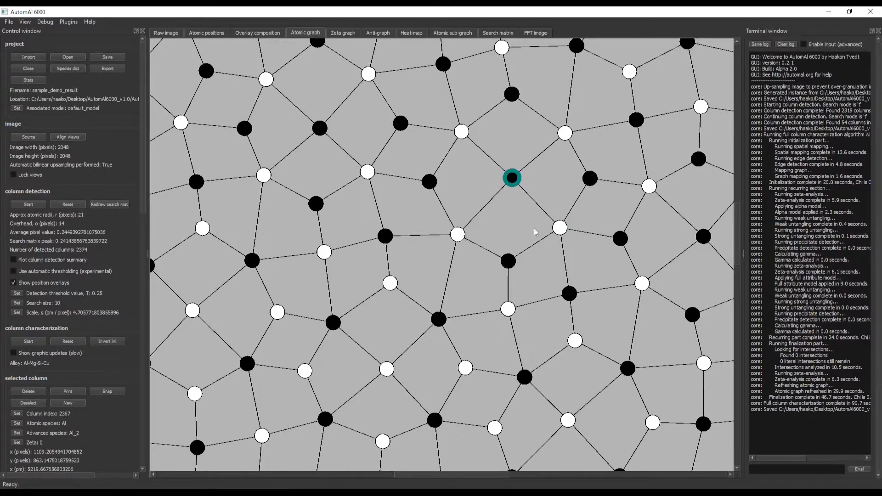
- Check black Mg column 2356 and the white columns around it, including the neighbouring Al column 2297
left_click(439, 321)
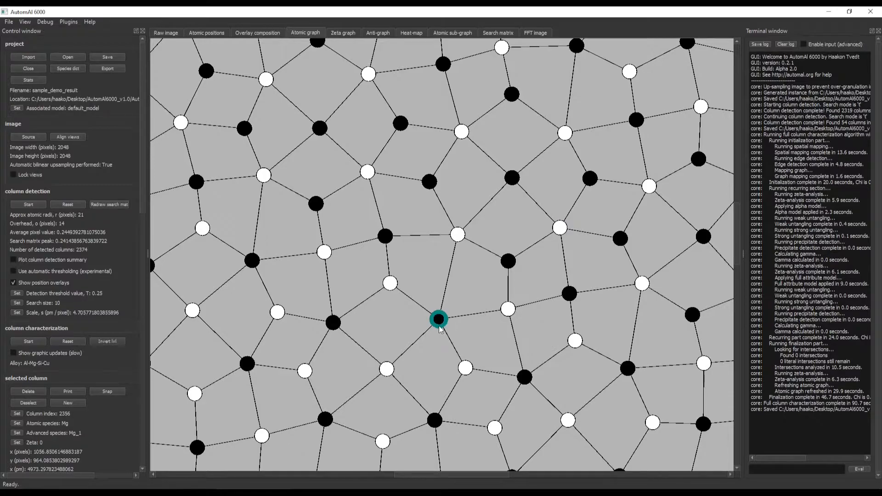
left_click(393, 285)
left_click(459, 236)
left_click(507, 309)
left_click(468, 370)
left_click(387, 370)
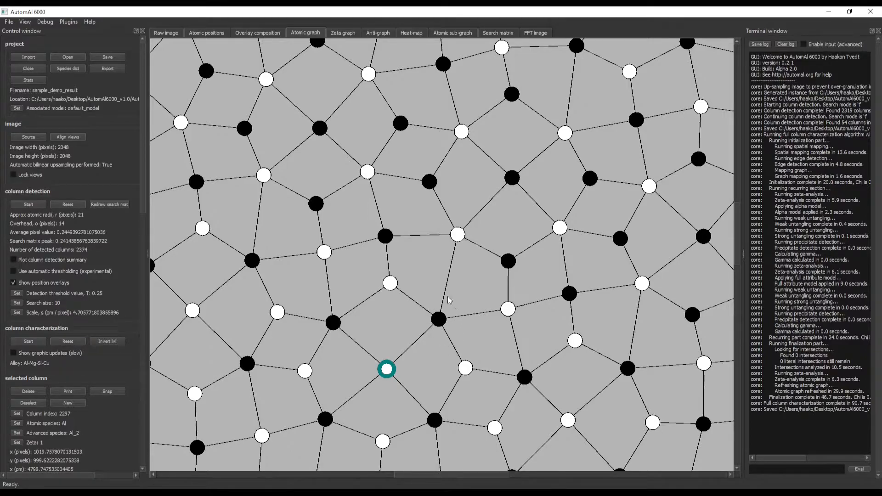
left_click(440, 323)
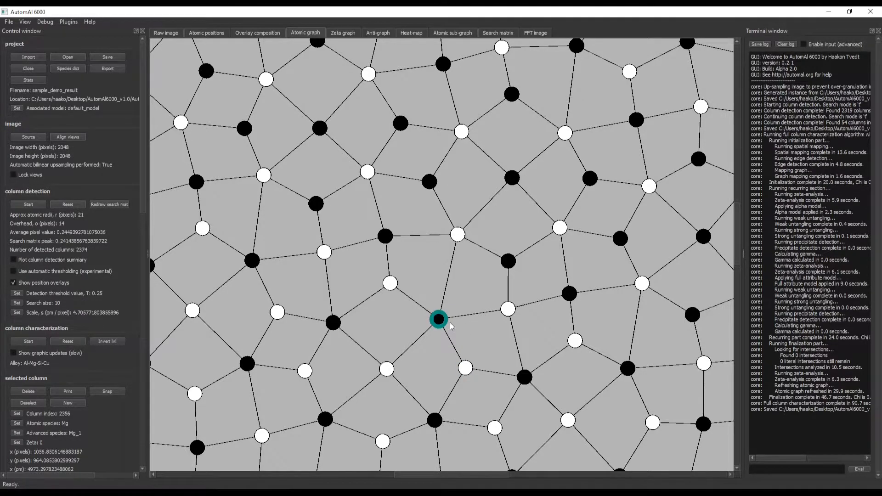
- Compare the surroundings of Mg column 2356 in the overlay composition and the atomic graph
key("z")
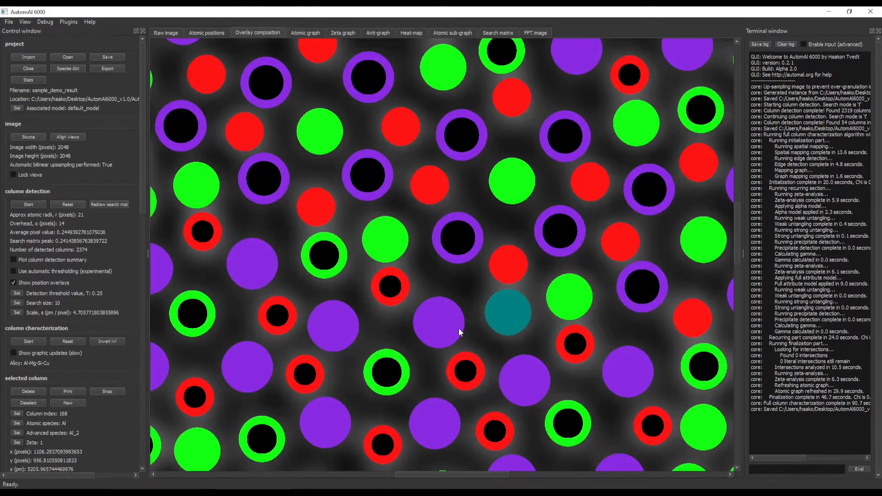
key("x")
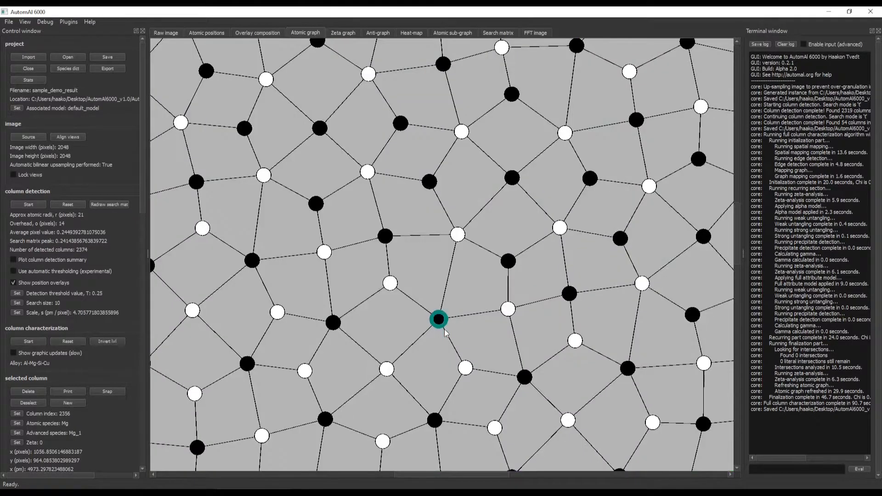
left_click(466, 364)
left_click(439, 322)
- Return to the blue and red arrows marking inconsistent connections near the precipitate's upper edge
scroll(413, 316, "down", 2)
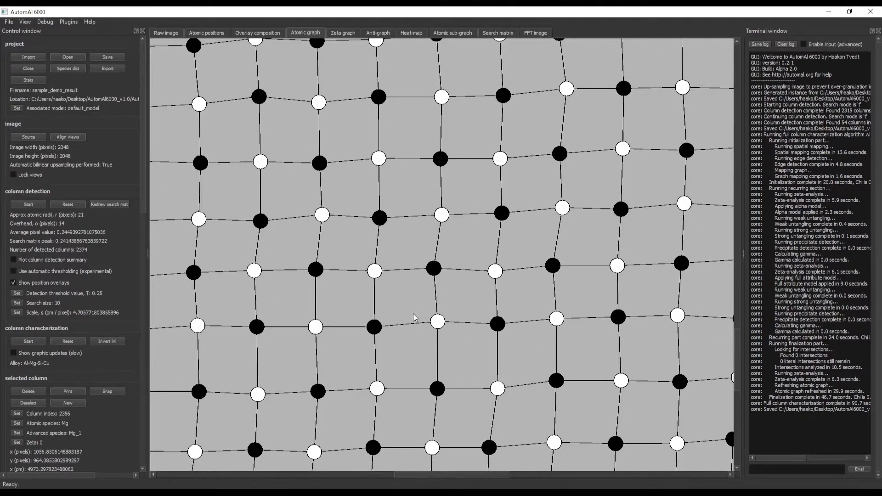
scroll(414, 316, "down", 5)
scroll(350, 177, "up", 3)
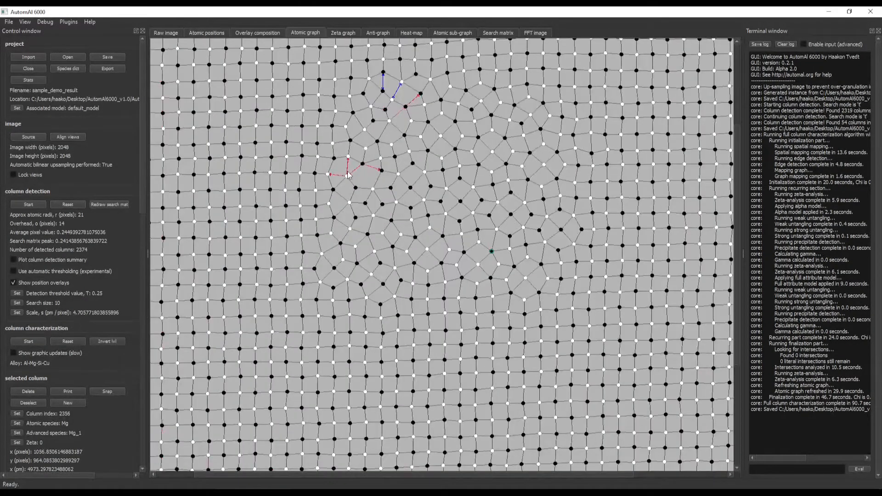
scroll(525, 252, "up", 3)
scroll(510, 230, "up", 5)
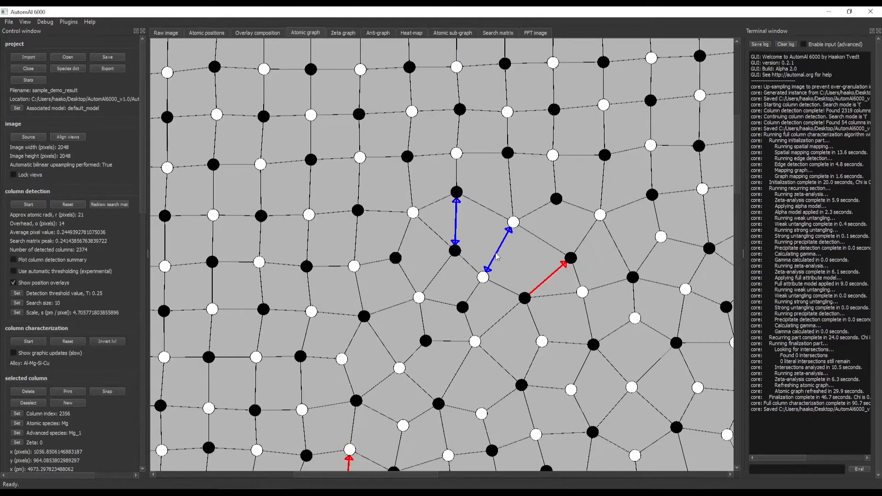
- Examine the central white Al column and the white Si column to its left, linked by a red edge
scroll(413, 340, "down", 3)
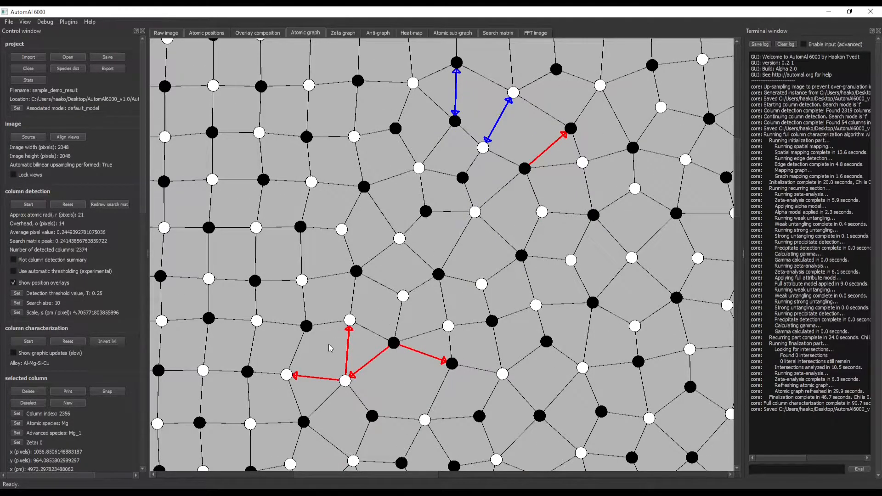
scroll(329, 344, "down", 3)
scroll(274, 276, "up", 3)
scroll(274, 279, "up", 2)
scroll(305, 252, "up", 2)
left_click(405, 301)
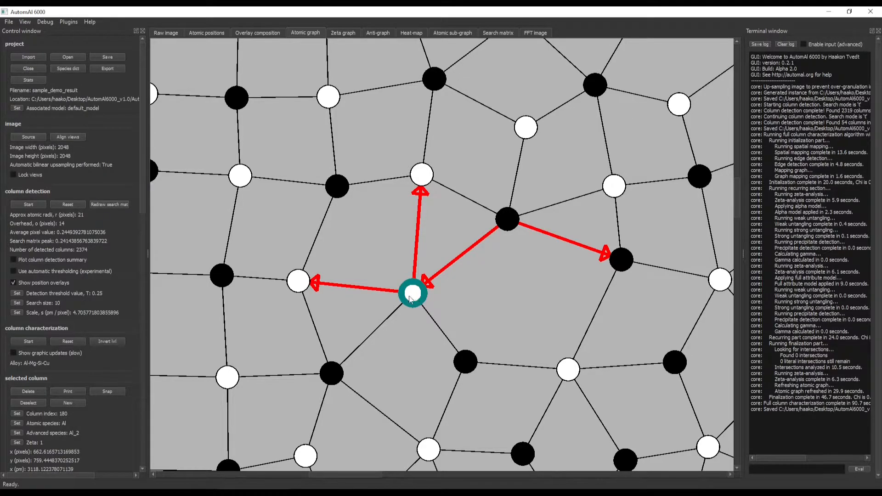
left_click(304, 288)
left_click(409, 301)
left_click(302, 282)
left_click(412, 300)
left_click(304, 288)
left_click(388, 302)
left_click(297, 288)
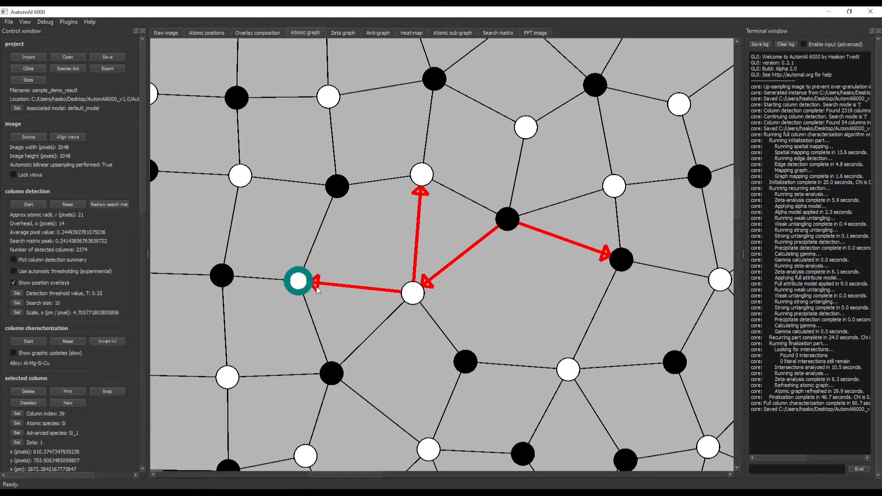
left_click(406, 298)
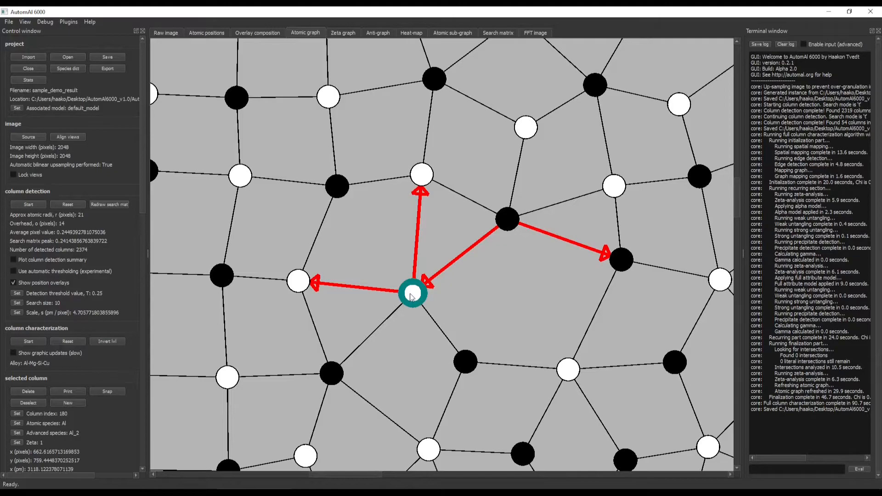
left_click(306, 286)
left_click(408, 299)
- Examine the properties of the two black columns directly below the central white column and compare them with it
left_click(333, 372)
left_click(409, 301)
left_click(332, 371)
left_click(413, 300)
left_click(332, 374)
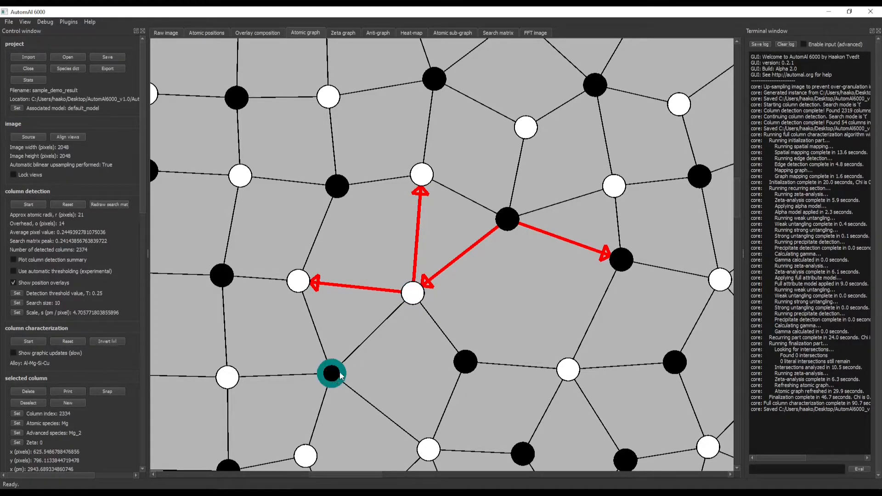
left_click(408, 303)
left_click(330, 374)
left_click(410, 298)
left_click(464, 361)
left_click(420, 294)
left_click(459, 354)
left_click(420, 294)
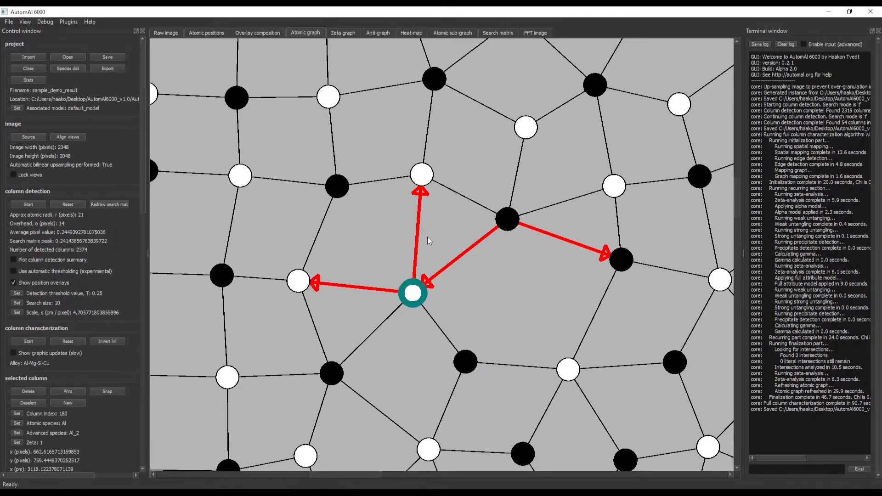
- Compare the two white columns, above and to the left, that the central white column's red edges point to
left_click(423, 179)
left_click(416, 295)
left_click(304, 281)
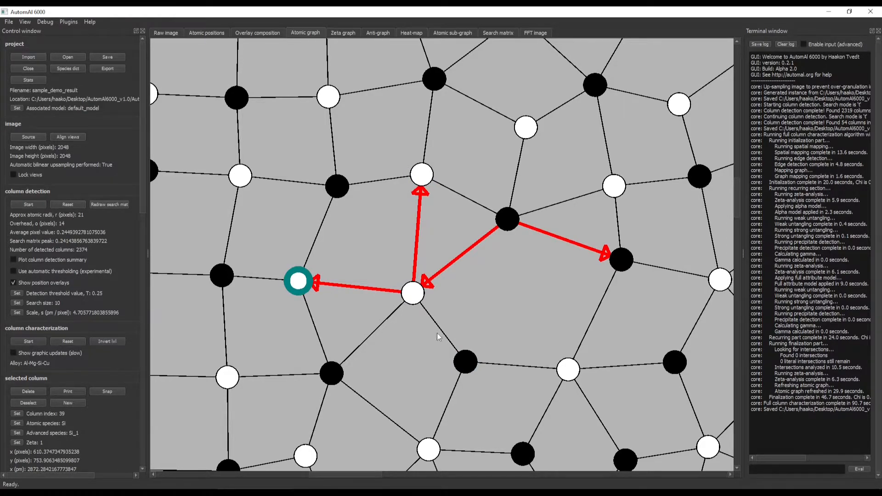
left_click(418, 299)
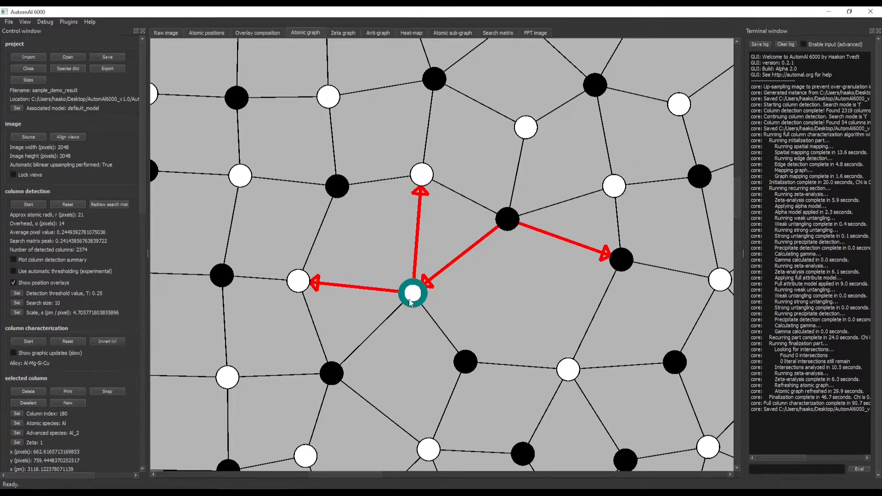
left_click(422, 182)
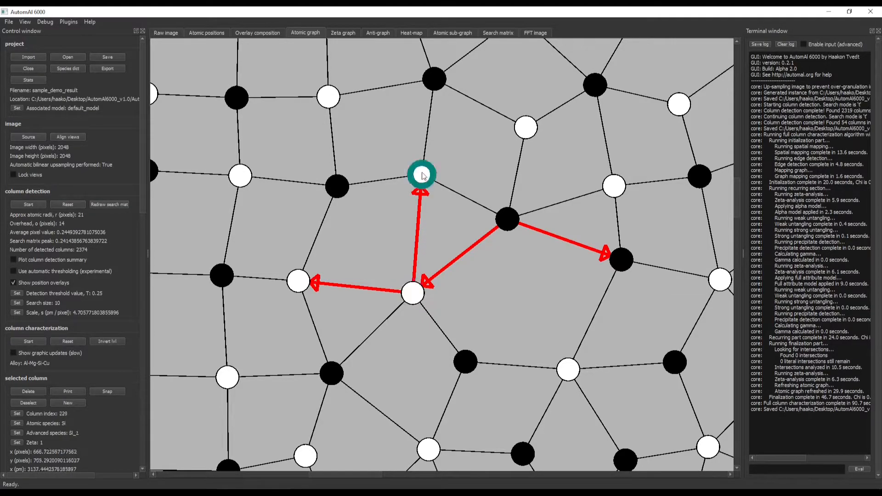
left_click(413, 295)
left_click(304, 285)
left_click(418, 297)
left_click(423, 182)
left_click(412, 295)
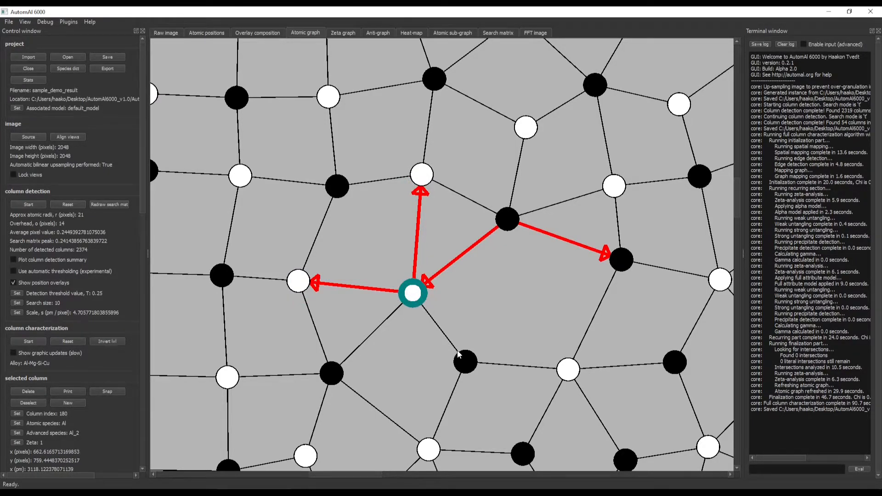
- Review all four candidate neighbours around the central white column: the two black columns below and the two white ones
left_click(465, 362)
left_click(332, 373)
left_click(413, 294)
left_click(308, 287)
left_click(427, 178)
left_click(421, 296)
left_click(425, 183)
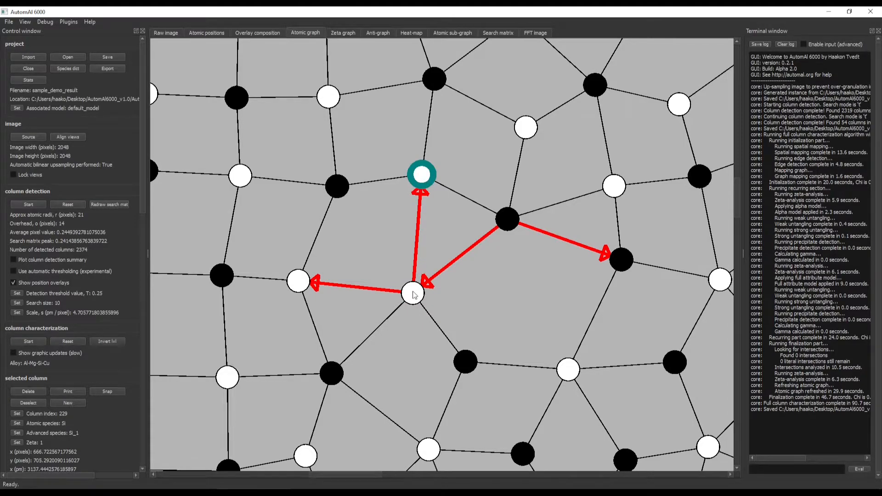
left_click(414, 294)
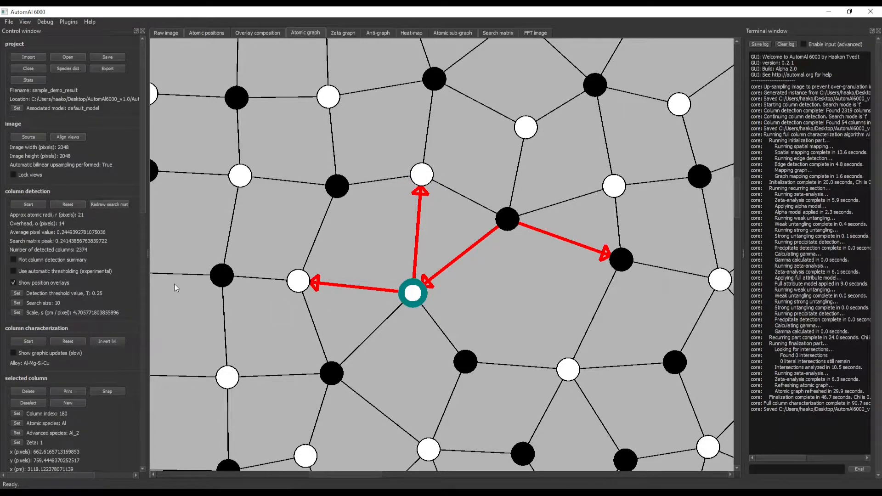
- Locate the permute mode setting and trace the columns involved: central white, left white, and upper-left black
scroll(99, 292, "down", 15)
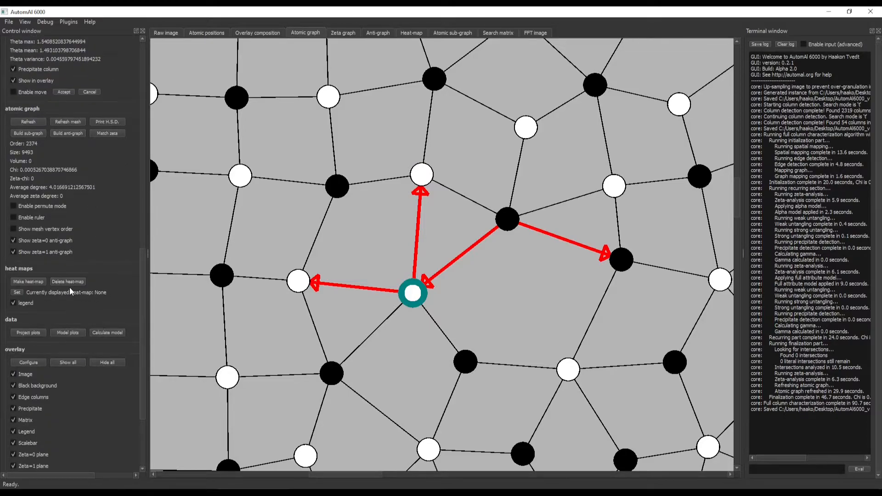
scroll(89, 339, "down", 3)
scroll(60, 322, "up", 6)
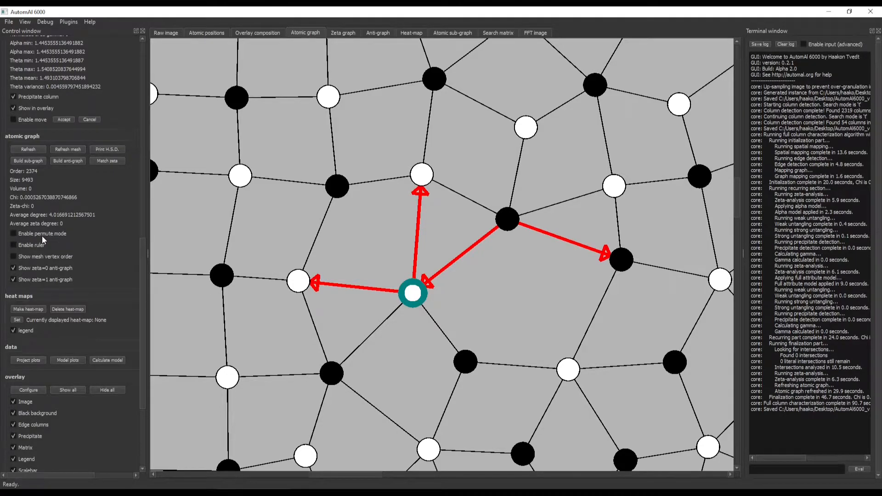
mouse_move(36, 236)
left_click(306, 282)
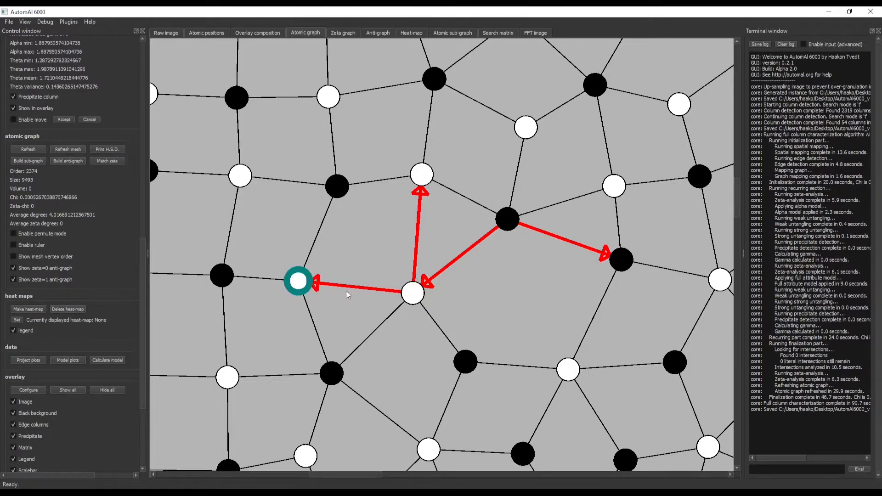
left_click(408, 298)
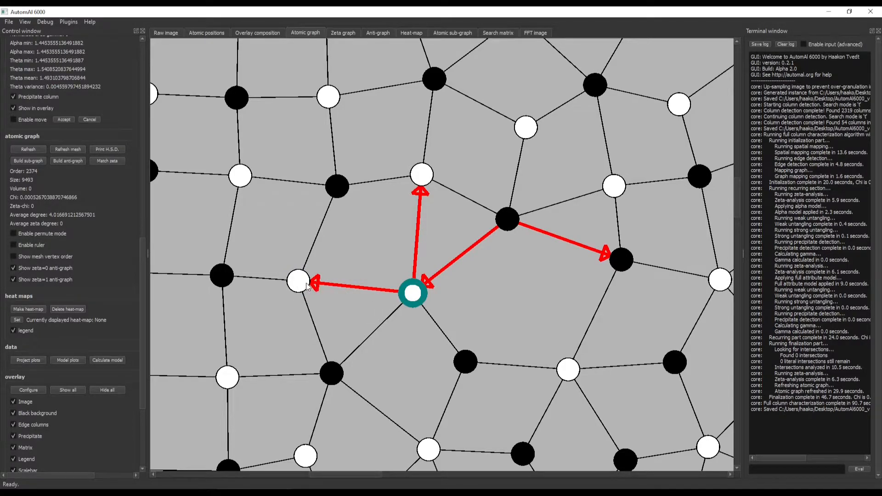
left_click(308, 288)
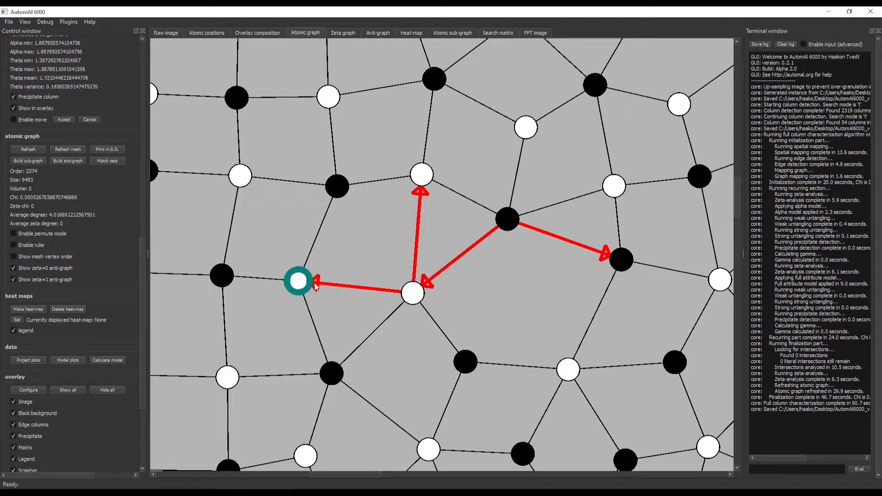
left_click(345, 197)
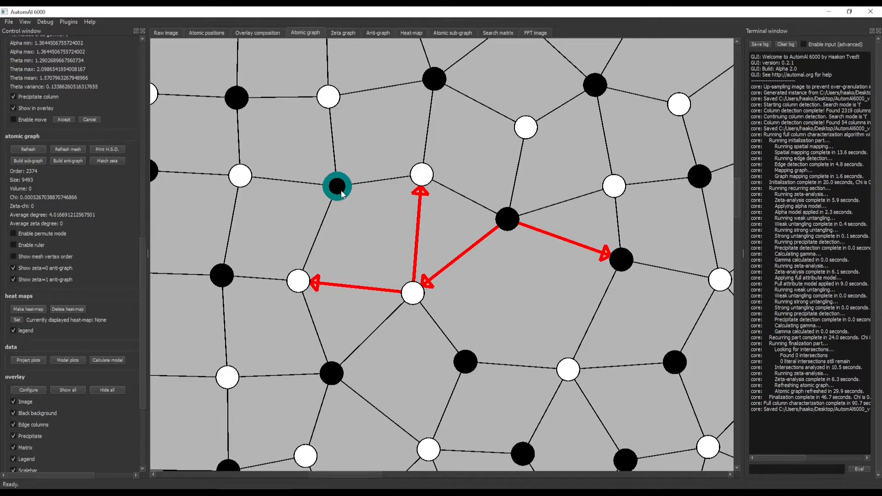
left_click(414, 299)
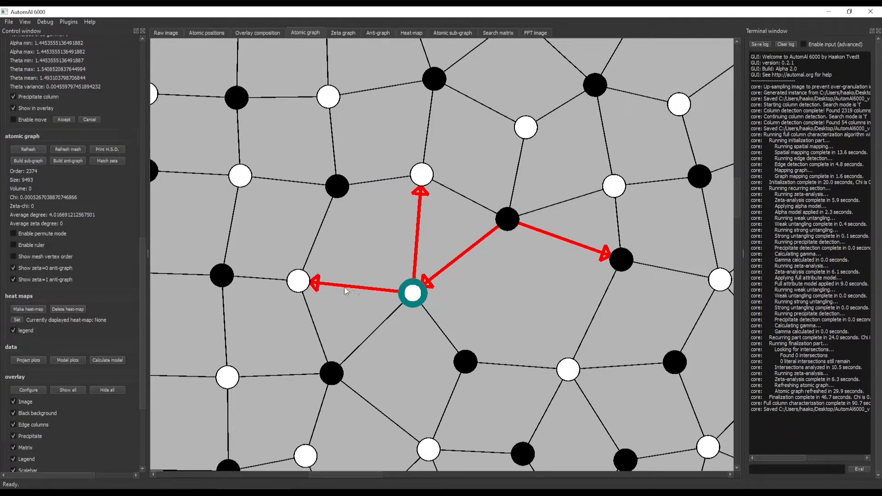
left_click(301, 284)
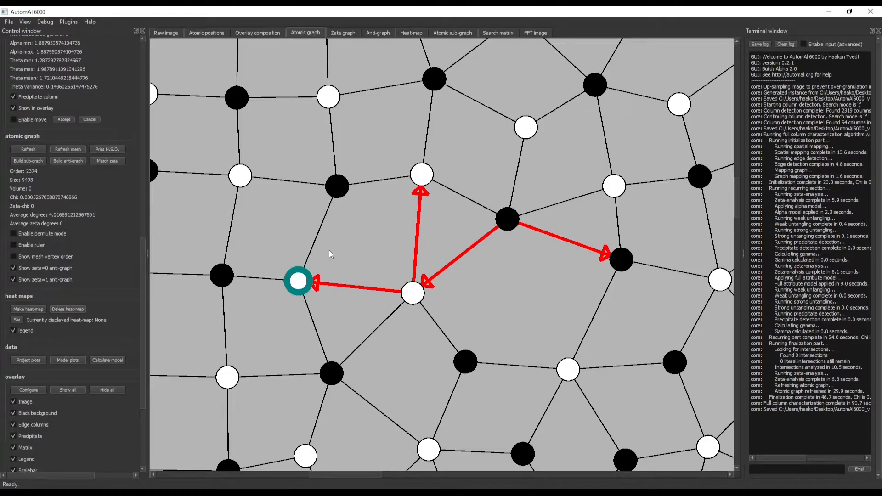
left_click(341, 185)
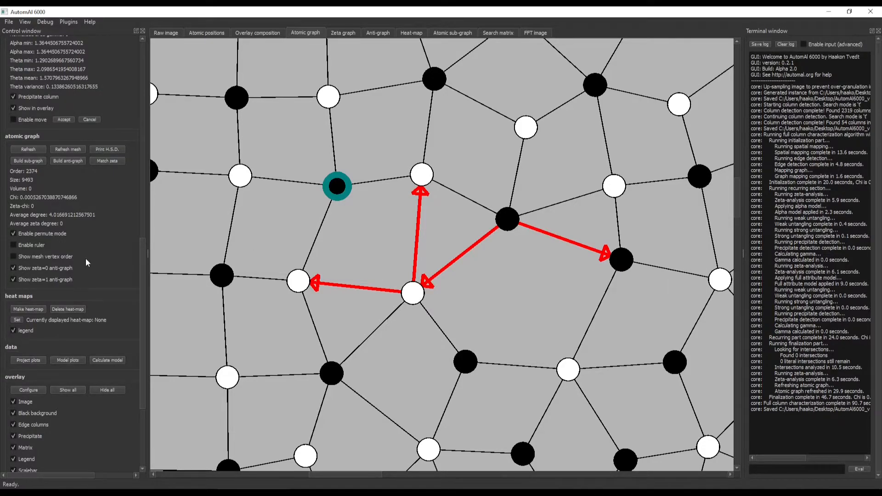
- With permute mode on, redirect the central white column's edge from the left white column to the upper-left black column
left_click(414, 298)
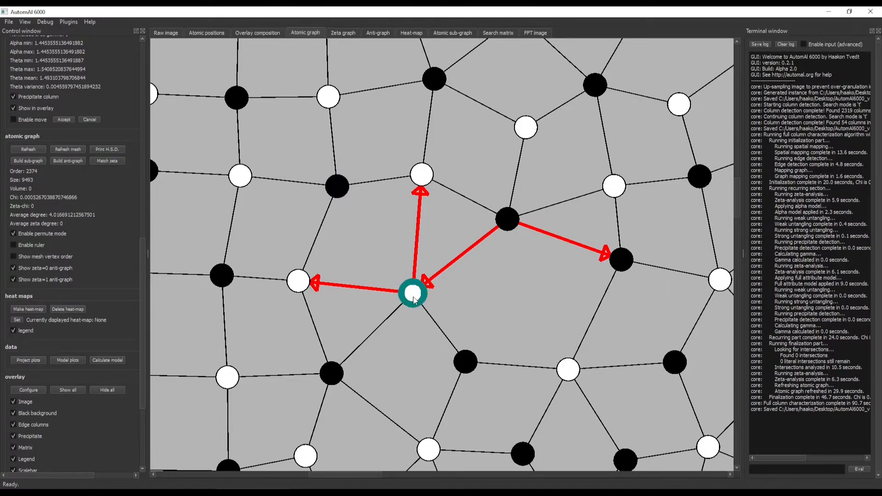
left_click(299, 282)
left_click(339, 191)
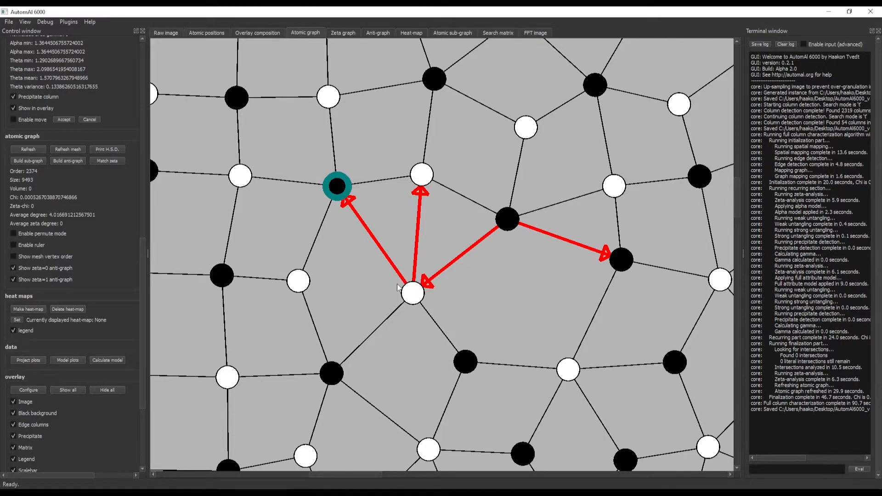
- Make the edge between the central white column and the upper-left black column mutual
left_click(408, 293)
left_click(341, 185)
left_click(414, 299)
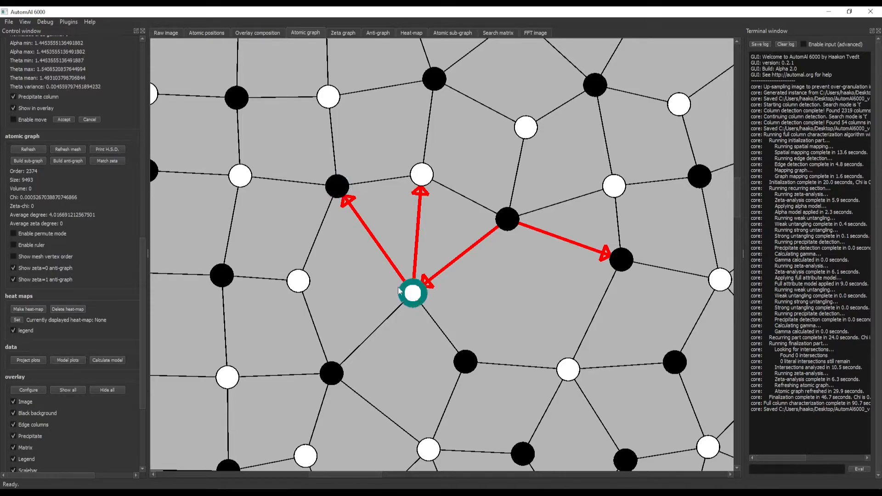
left_click(339, 186)
left_click(415, 304)
left_click(344, 188)
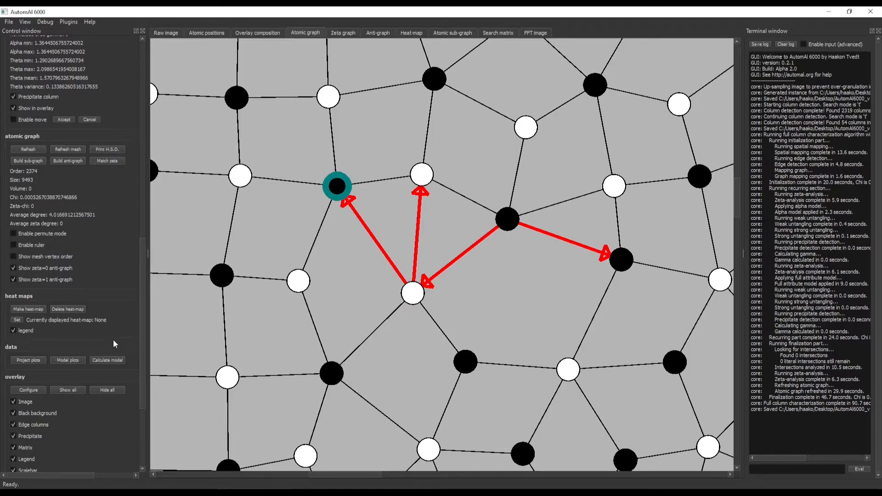
scroll(113, 341, "up", 6)
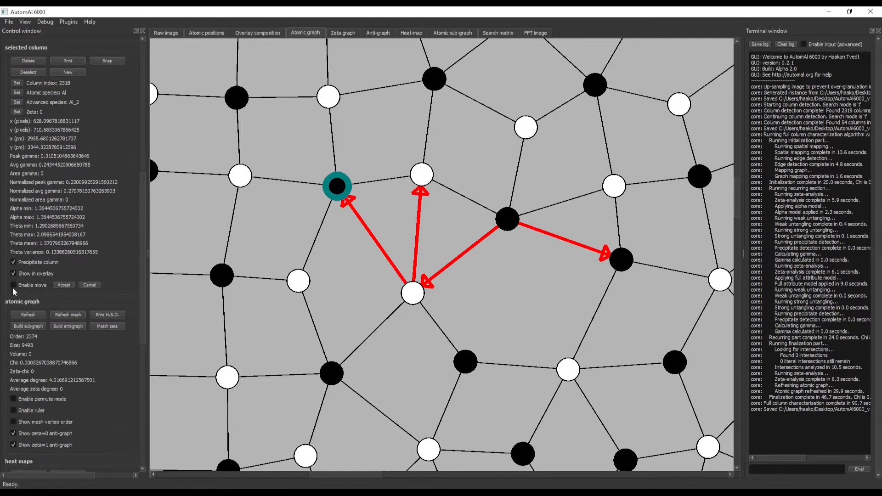
scroll(27, 282, "down", 5)
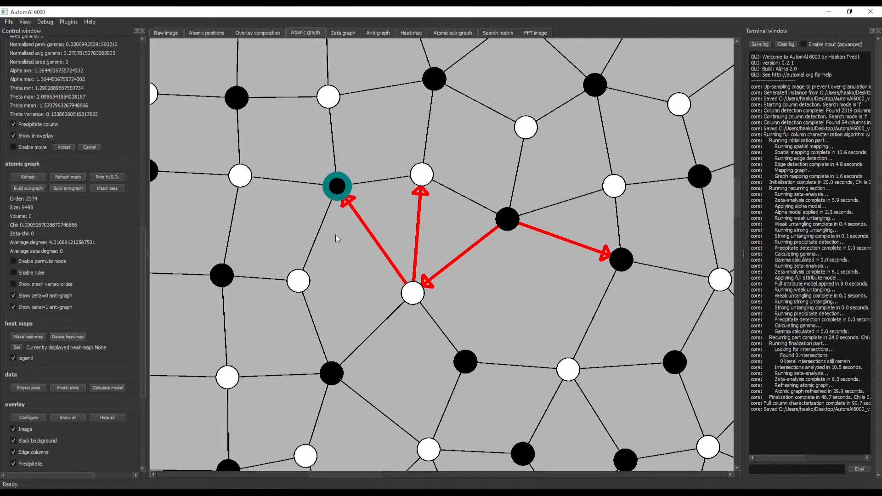
key("4")
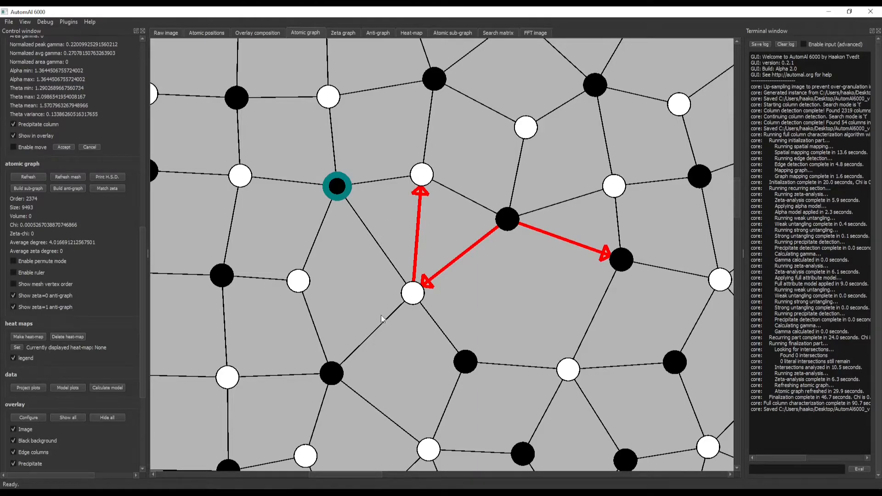
- Check the edges joining the central white column with the upper-left and lower-left black columns
left_click(413, 296)
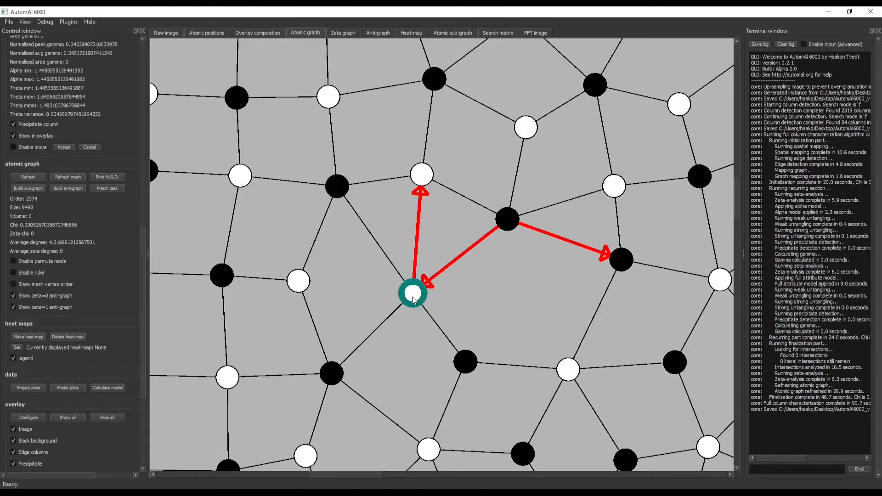
left_click(338, 187)
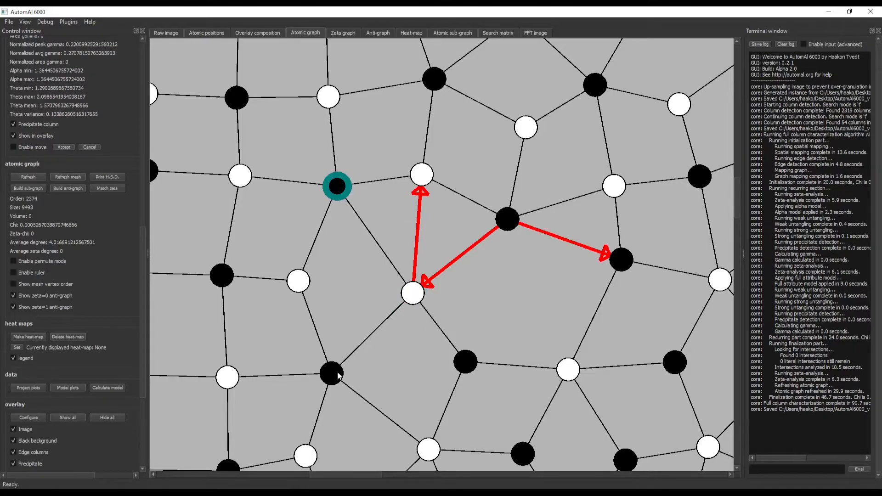
left_click(334, 377)
left_click(414, 296)
left_click(337, 188)
- In permute mode, redirect the central white column's upward edge to the upper-right black column, and that black column's red edge to the white column below it
key("p")
left_click(413, 295)
left_click(422, 175)
left_click(507, 219)
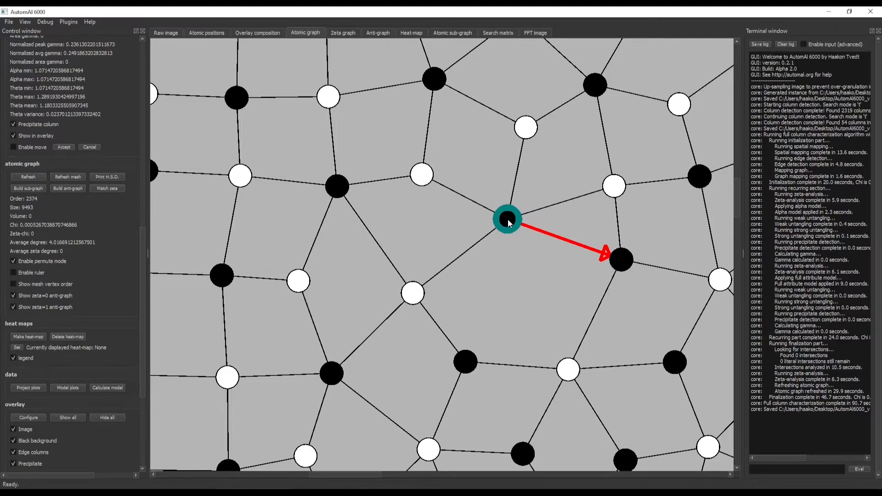
left_click(620, 261)
left_click(570, 371)
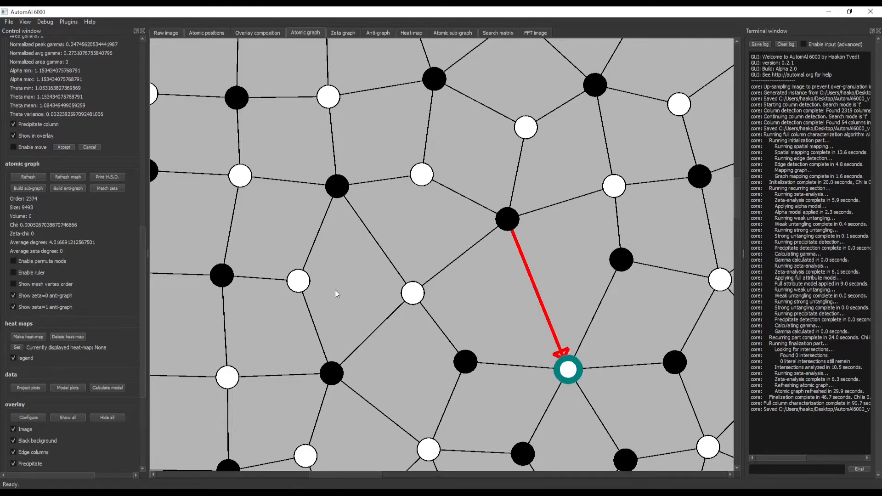
- Inspect the black columns beside the redirected red edge and survey the remaining red and blue edges across the wider graph
left_click(479, 371)
left_click(621, 268)
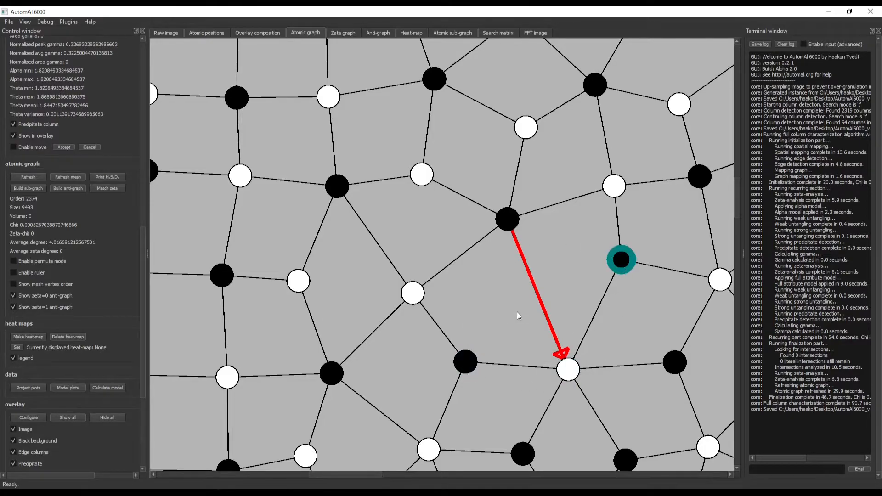
scroll(529, 310, "down", 5)
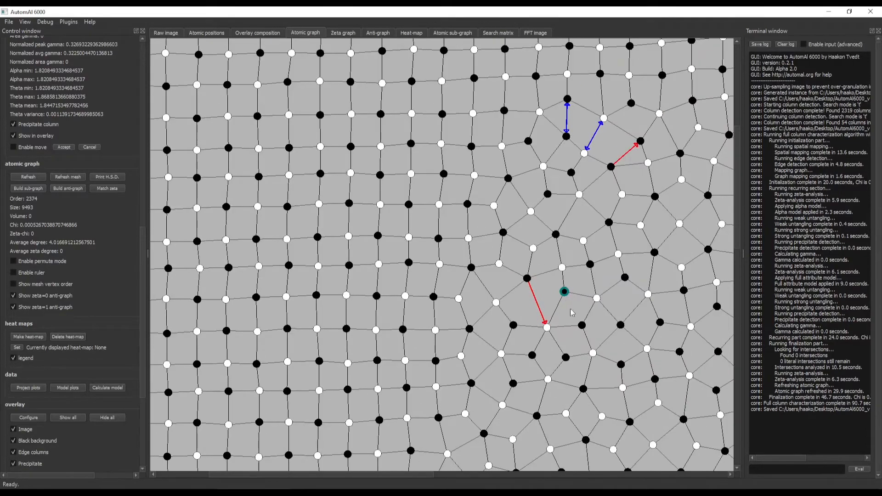
scroll(529, 310, "up", 10)
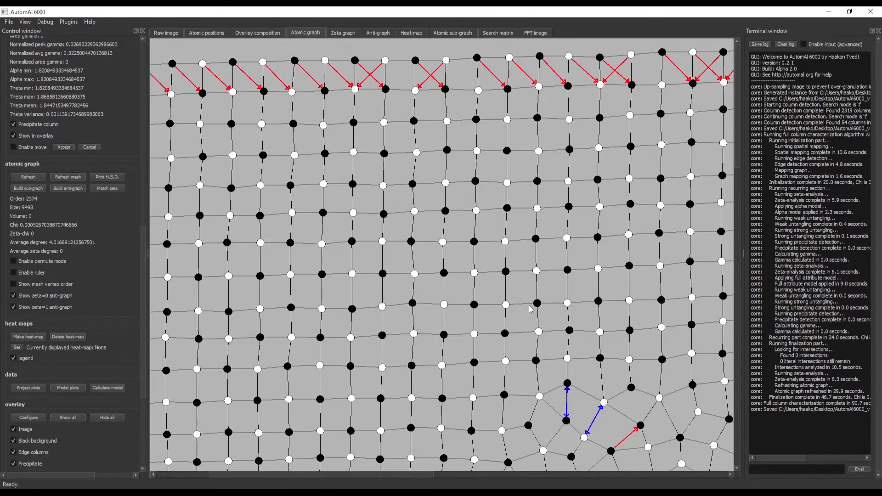
- Inspect the two white columns joined by the diagonal blue edge near the precipitate's upper boundary, comparing their properties
scroll(530, 310, "down", 10)
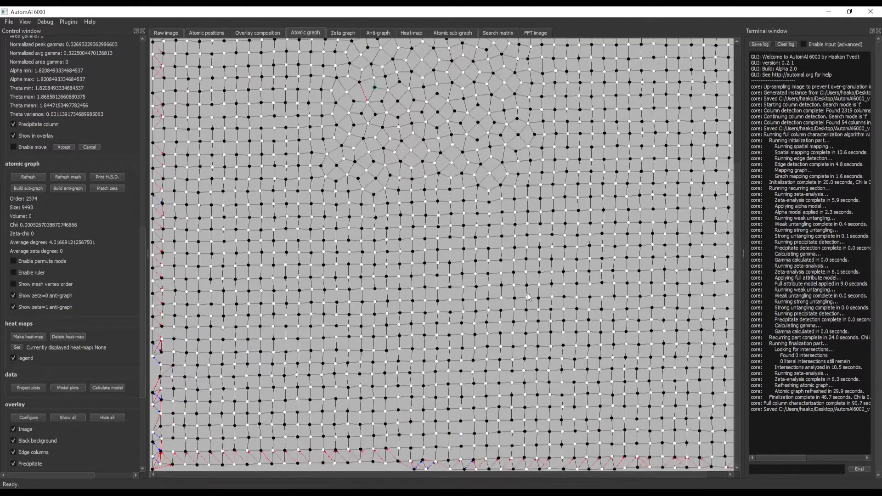
scroll(404, 212, "up", 10)
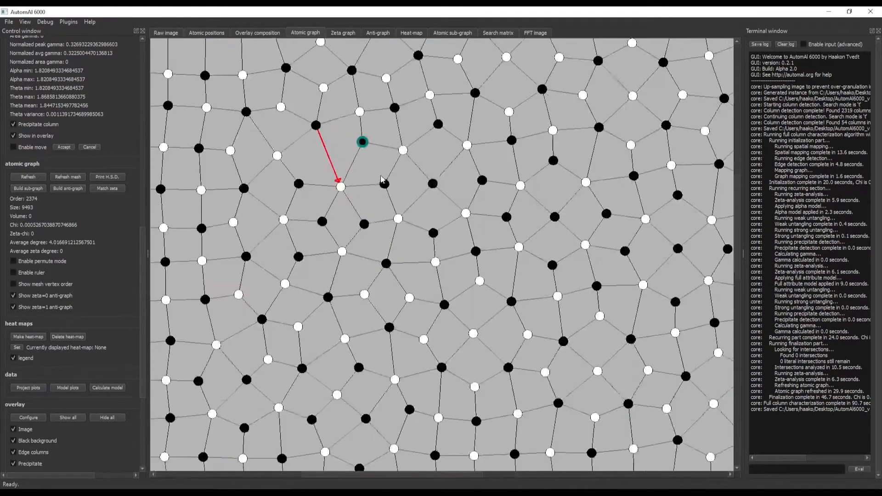
scroll(400, 183, "up", 4)
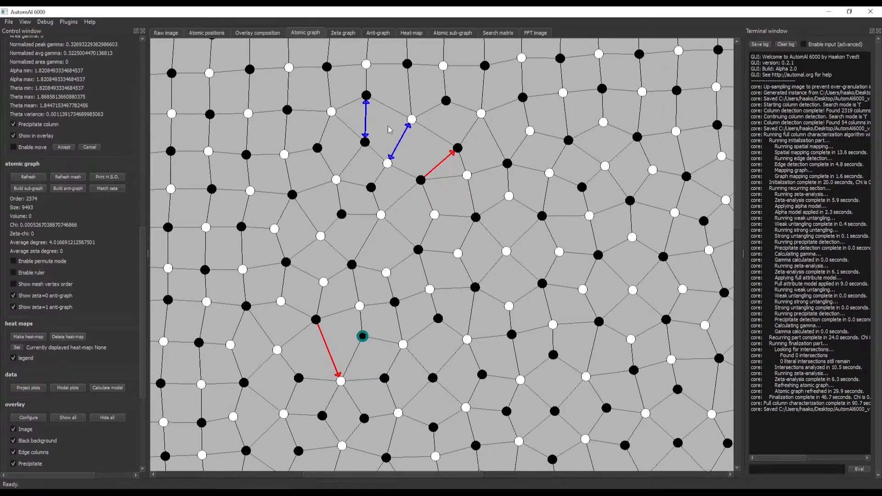
scroll(422, 182, "up", 3)
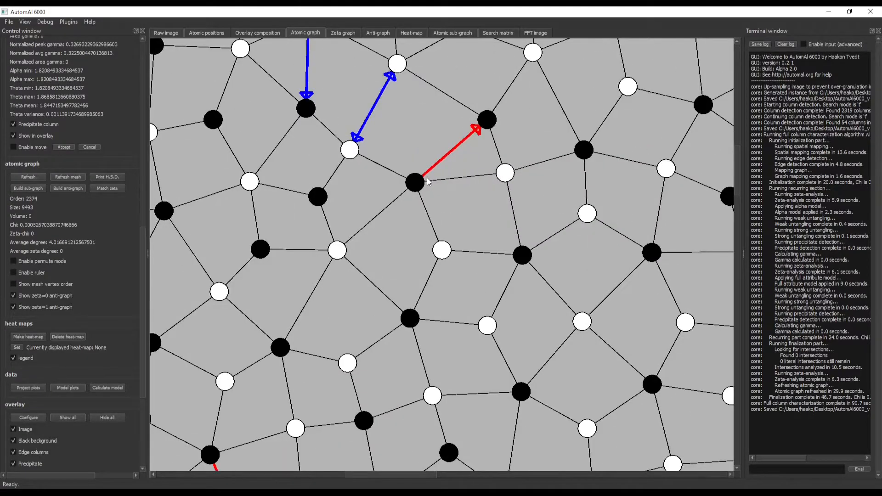
scroll(435, 170, "up", 2)
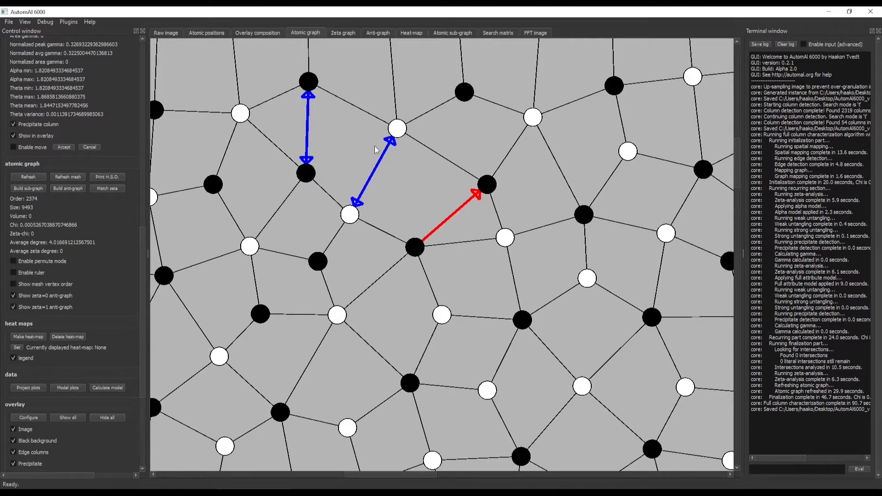
left_click(399, 126)
left_click(355, 213)
left_click(398, 133)
left_click(356, 215)
left_click(398, 134)
left_click(356, 219)
left_click(405, 134)
left_click(356, 223)
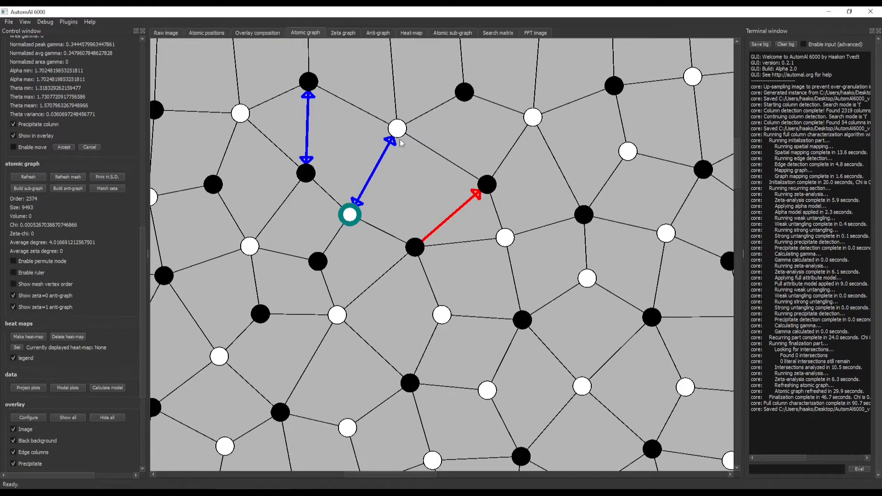
left_click(398, 139)
left_click(358, 217)
left_click(398, 133)
left_click(354, 213)
left_click(398, 134)
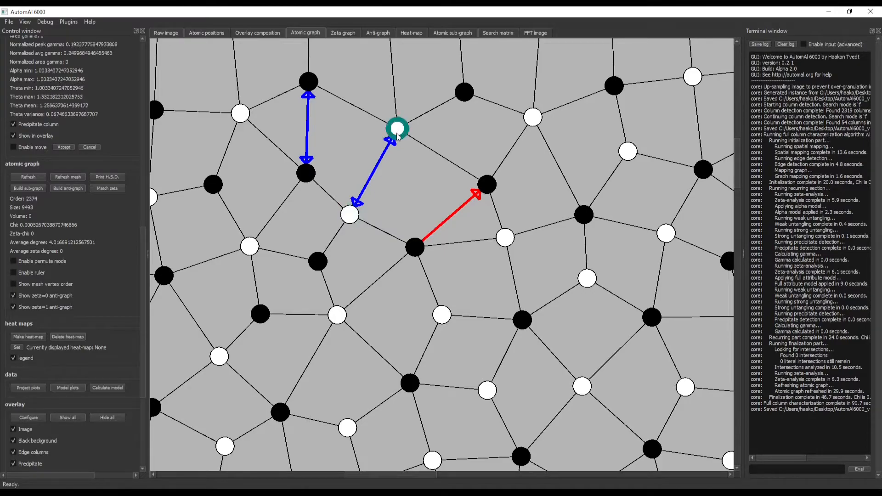
left_click(359, 215)
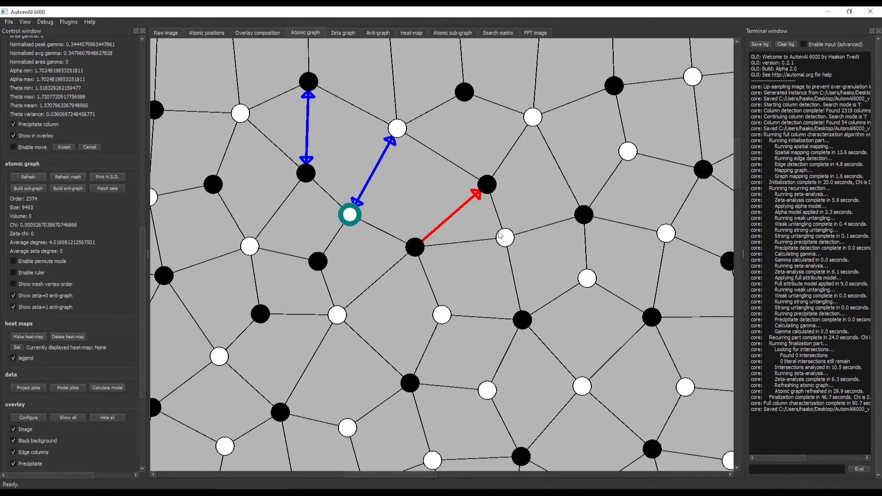
- Inspect the alternating white and black columns around a consistent four-sided mesh inside the precipitate, plus the neighbouring white column to the upper right
scroll(495, 308, "down", 5)
scroll(443, 270, "down", 4)
scroll(473, 193, "up", 6)
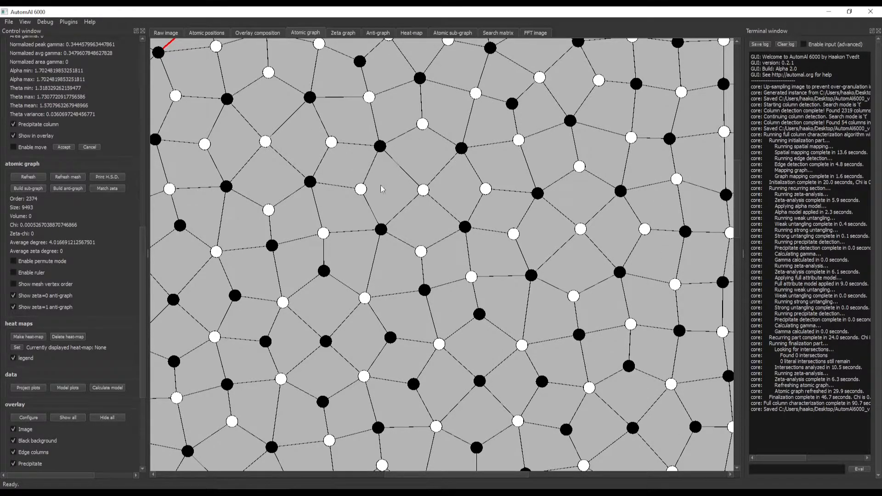
scroll(567, 287, "up", 2)
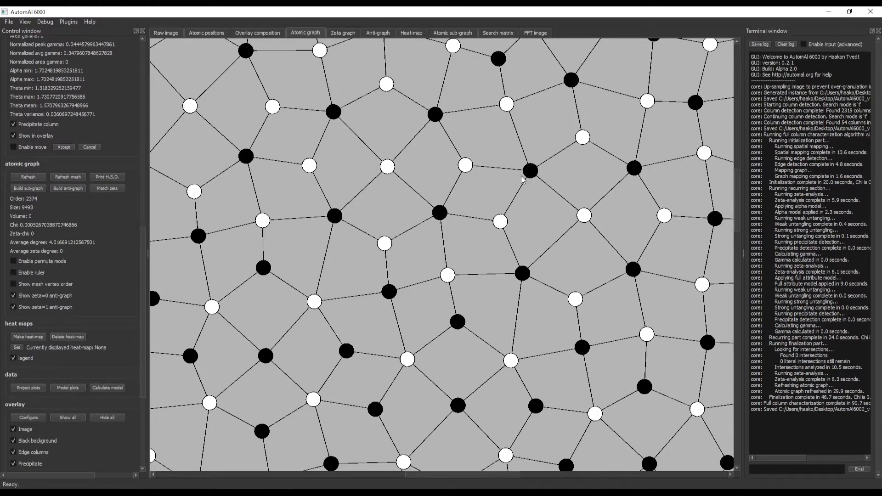
left_click(465, 167)
left_click(500, 223)
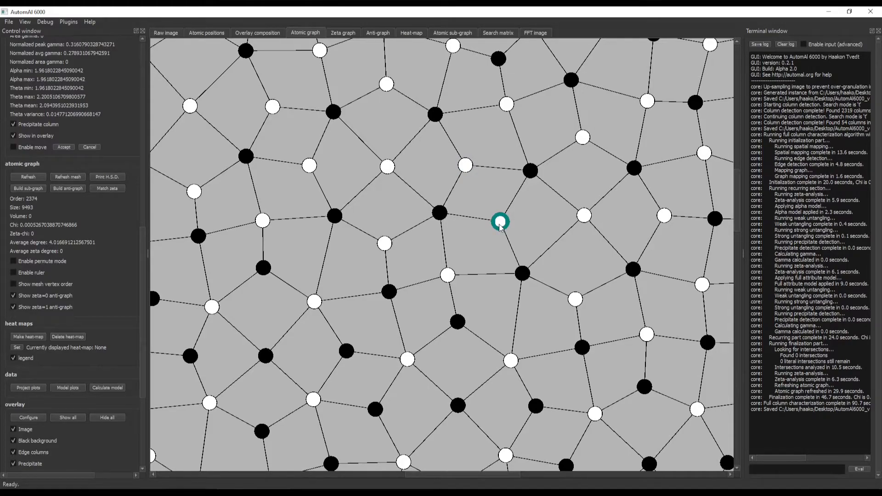
left_click(439, 215)
left_click(465, 169)
left_click(532, 177)
left_click(502, 223)
left_click(442, 215)
left_click(466, 167)
left_click(530, 173)
left_click(501, 224)
left_click(440, 216)
left_click(467, 166)
left_click(537, 179)
left_click(502, 224)
left_click(441, 214)
left_click(466, 166)
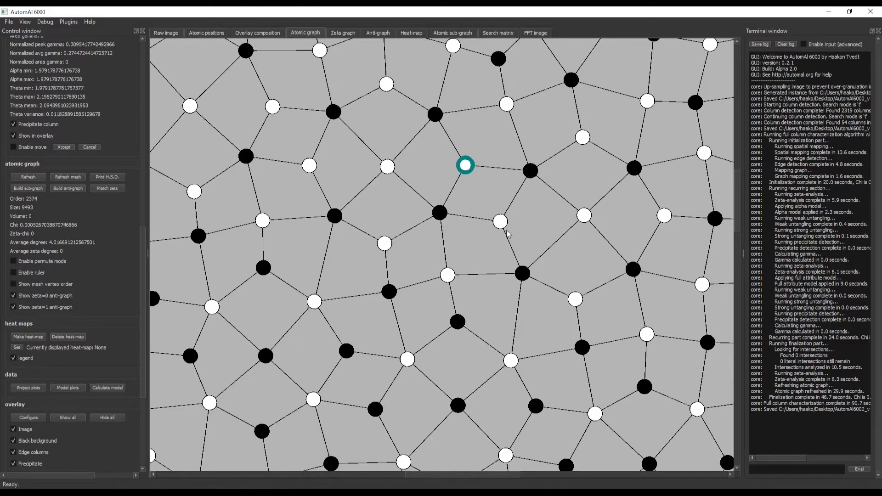
left_click(582, 140)
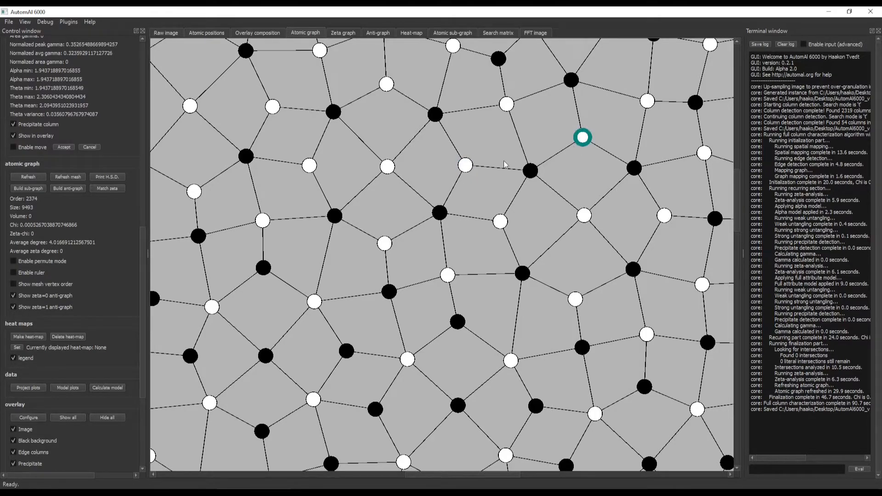
left_click(467, 169)
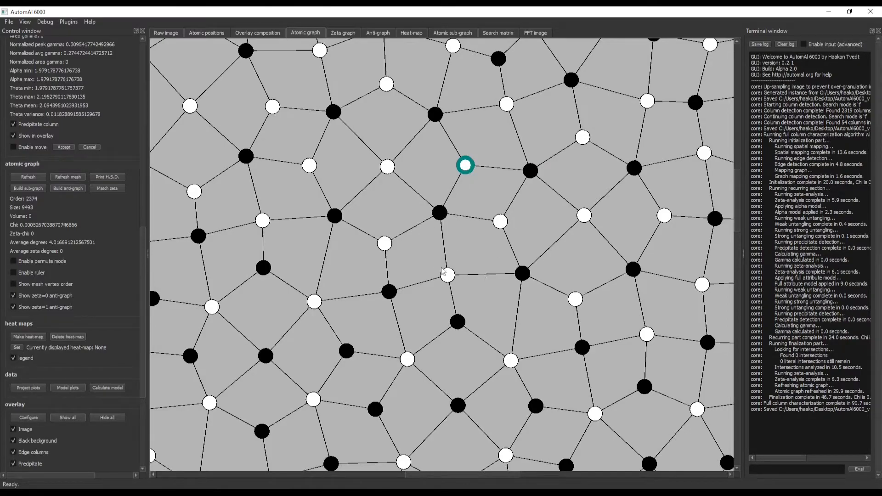
- Survey the red and blue edges across the precipitate graph, and view the whole precipitate in the overlay composition
scroll(351, 258, "down", 3)
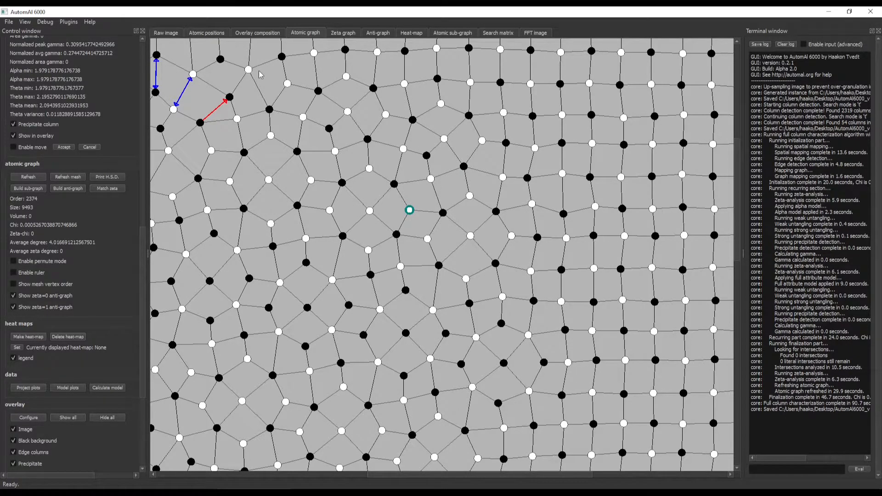
left_click_drag(441, 475, 399, 475)
scroll(238, 261, "up", 3)
scroll(252, 324, "down", 3)
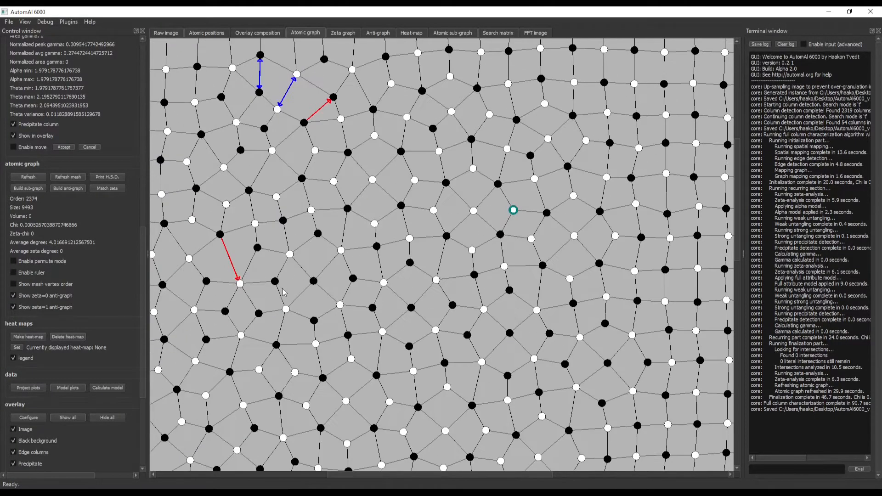
left_click(255, 35)
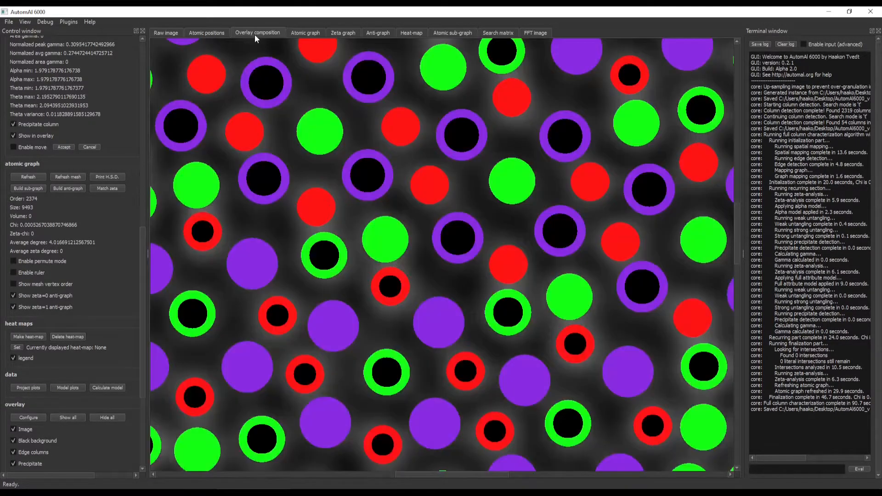
scroll(369, 187, "down", 5)
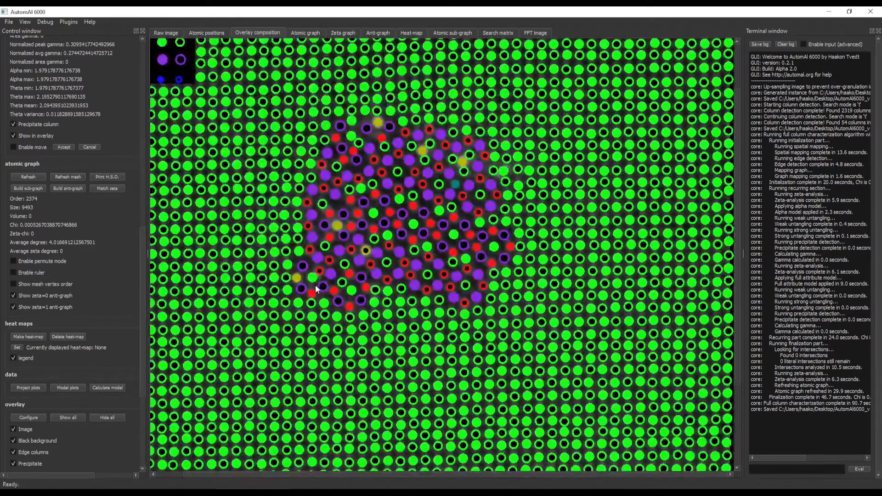
- Compare the raw image of the precipitate with its overlay composition
left_click(192, 34)
left_click(168, 32)
scroll(272, 196, "down", 6)
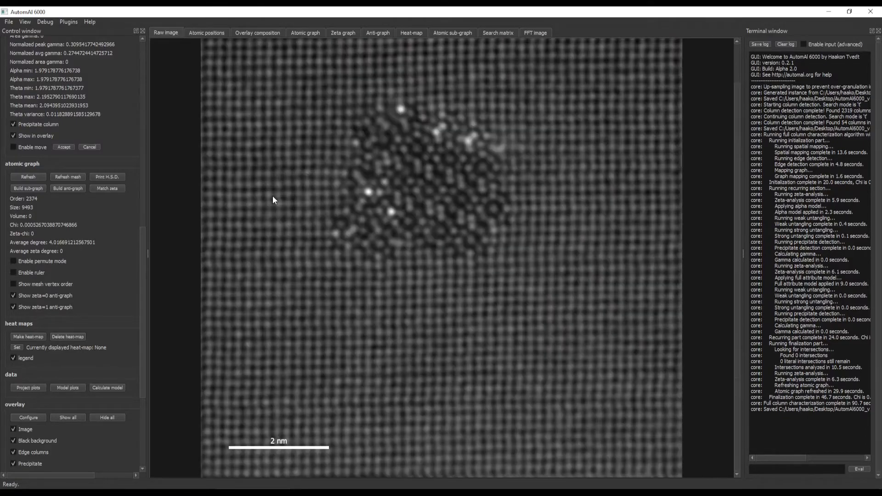
scroll(338, 137, "up", 3)
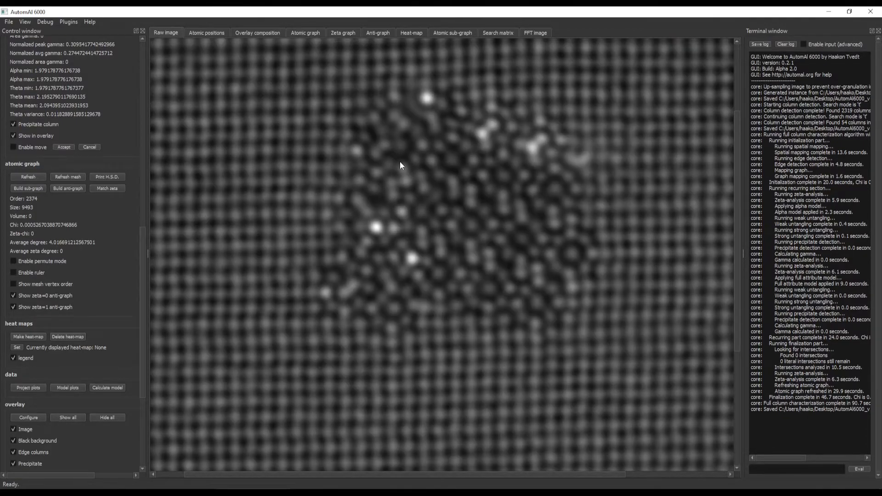
key("ctrl+Tab")
key("ctrl+Tab")
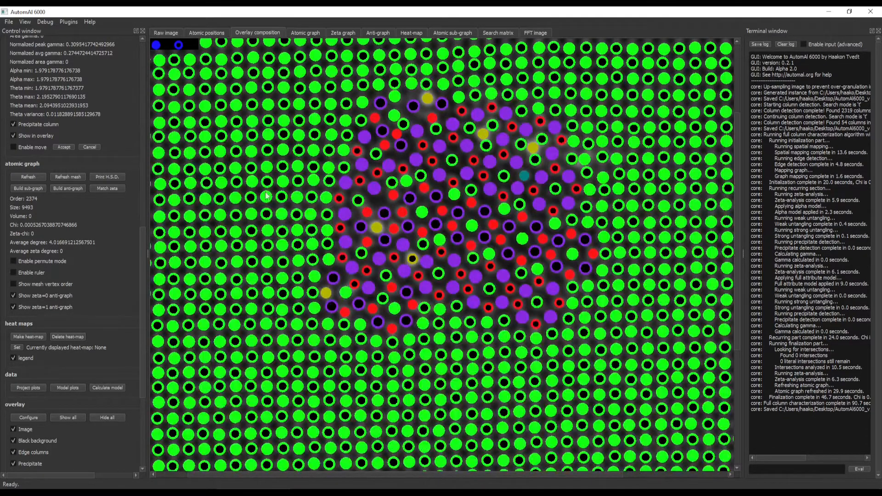
key("ctrl+shift+Tab")
key("ctrl+Tab")
key("ctrl+shift+Tab")
key("ctrl+shift+Tab")
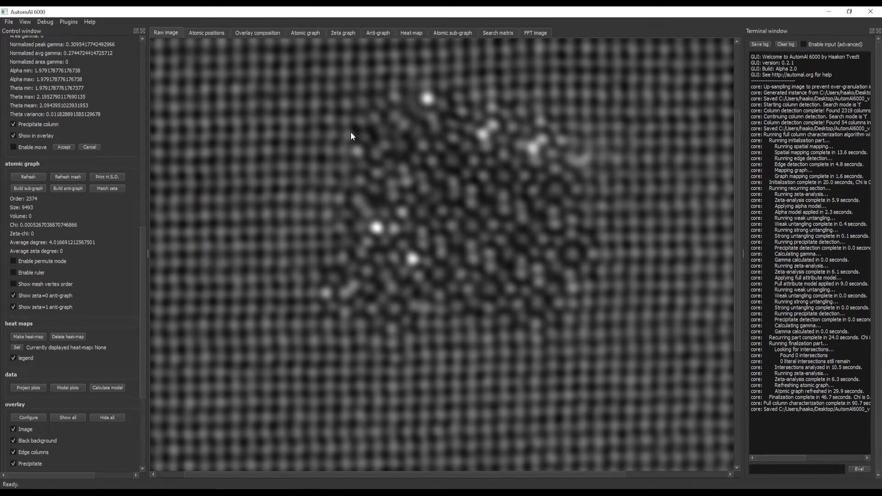
key("ctrl+Tab")
key("ctrl+Tab")
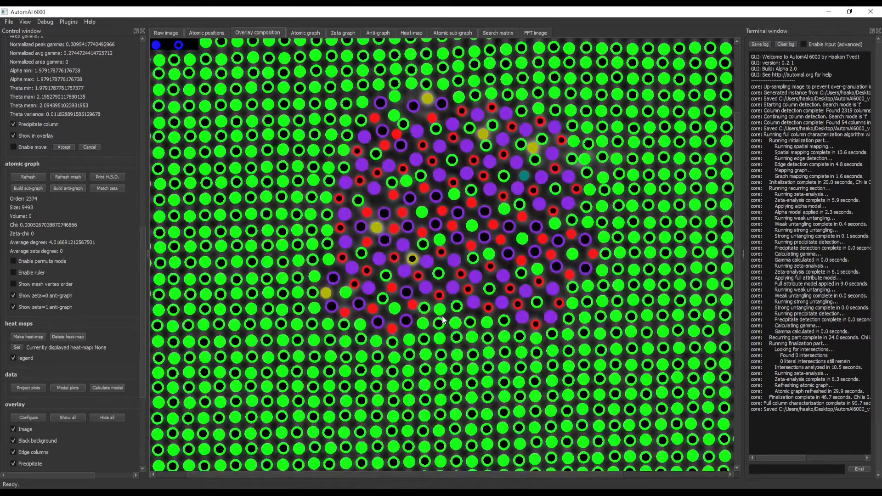
- Select the yellow column at the precipitate's lower-left corner and compare it across the raw image, atomic positions and overlay composition
left_click(326, 294)
key("ctrl+shift+Tab")
key("ctrl+shift+Tab")
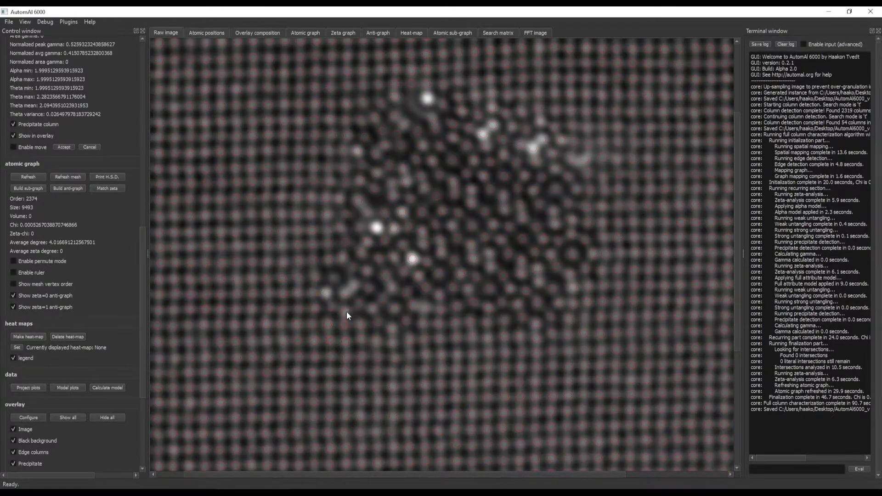
key("ctrl+Tab")
key("ctrl+shift+Tab")
key("z")
key("x")
key("x")
key("x")
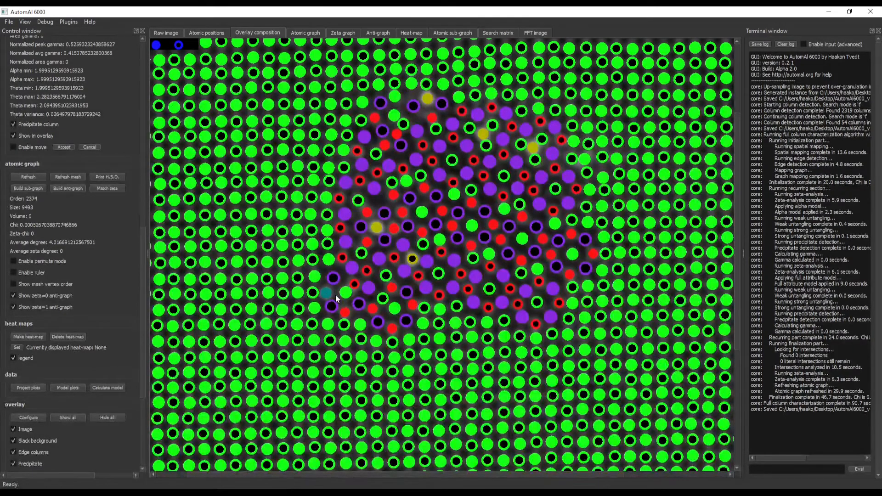
- Compare the bright columns in the atomic positions view with their species in the overlay composition, keeping the lower-left yellow column selected
left_click(331, 306)
left_click(331, 294)
key("d")
key("a")
key("a")
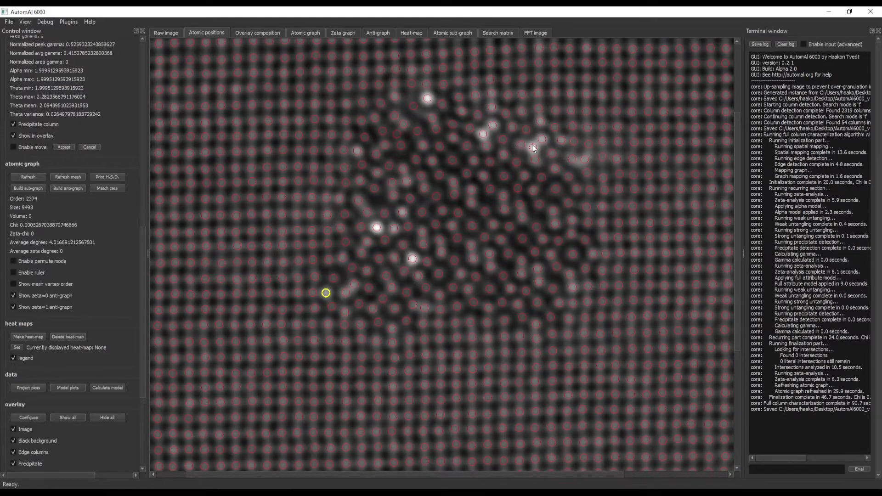
key("d")
key("a")
key("d")
key("a")
key("d")
key("a")
key("d")
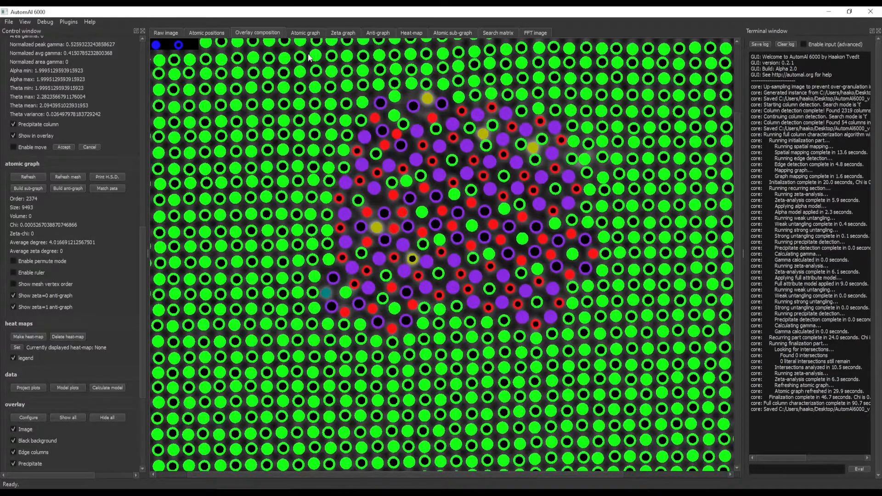
- Return to the atomic graph and inspect the four columns surrounding the long red edge on the precipitate's left side
left_click(306, 33)
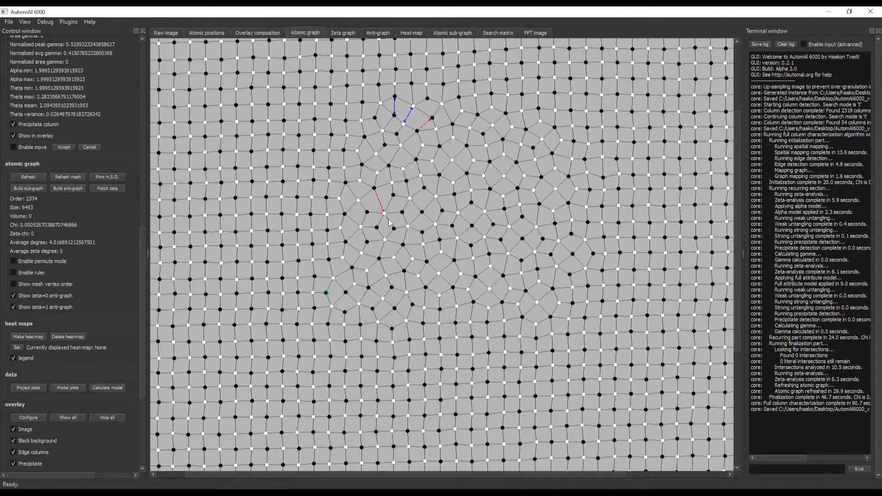
scroll(383, 221, "up", 2)
scroll(383, 221, "up", 3)
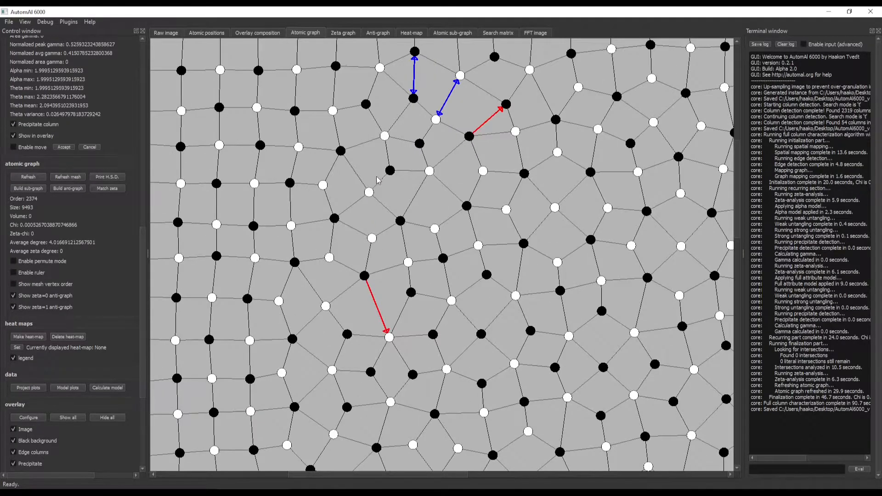
scroll(383, 260, "up", 4)
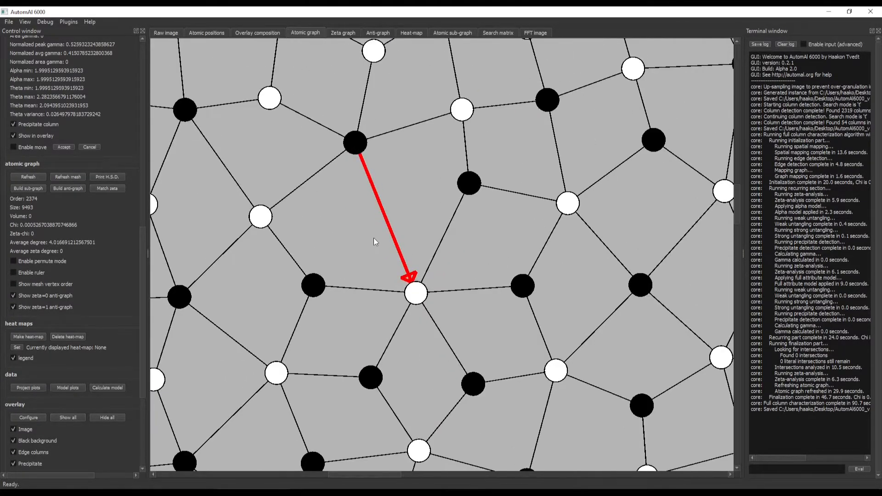
left_click(363, 150)
left_click(419, 299)
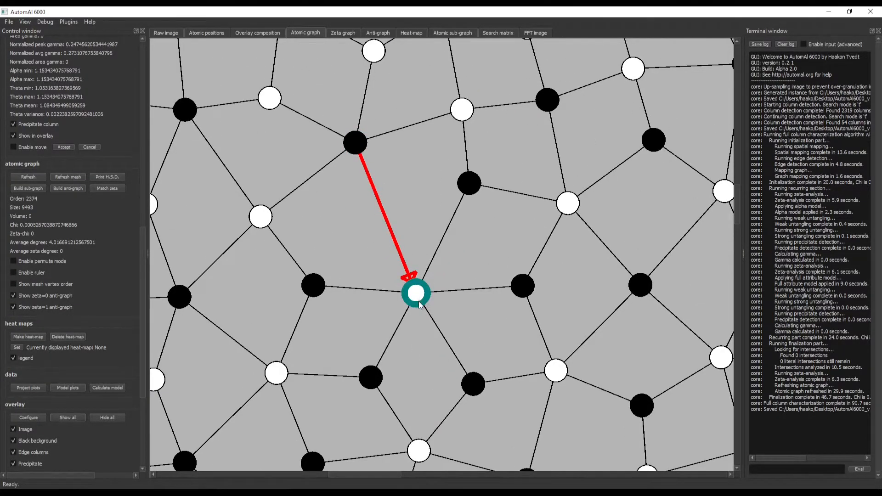
left_click(311, 289)
left_click(366, 144)
left_click(475, 182)
left_click(425, 296)
left_click(319, 287)
- Compare the properties of the black and white columns at the two ends of the long red edge
left_click(361, 143)
left_click(426, 290)
left_click(359, 142)
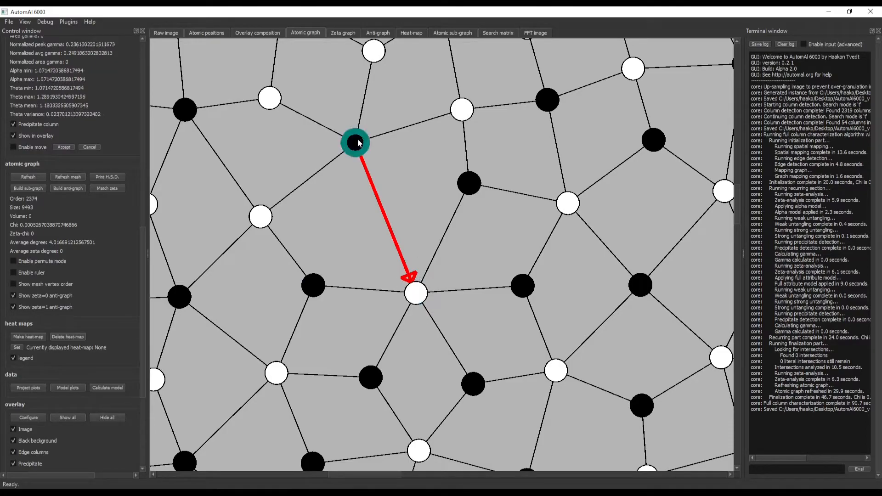
left_click(419, 299)
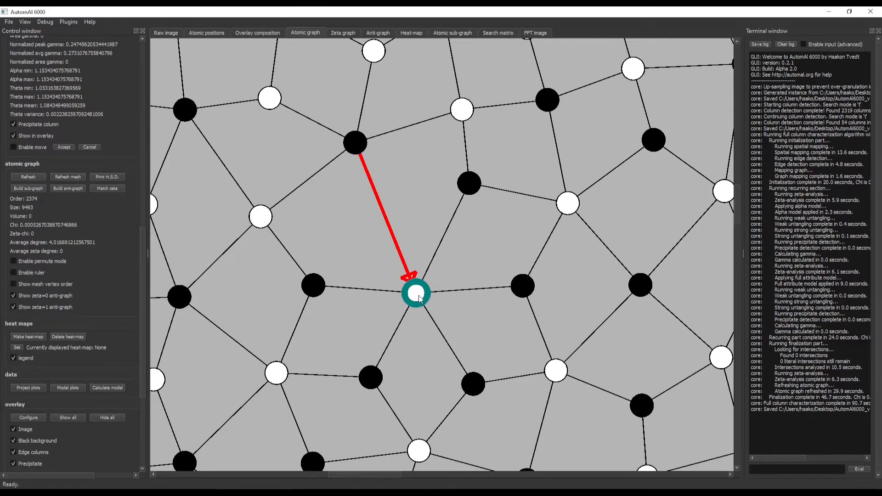
left_click(356, 144)
left_click(417, 297)
left_click(357, 146)
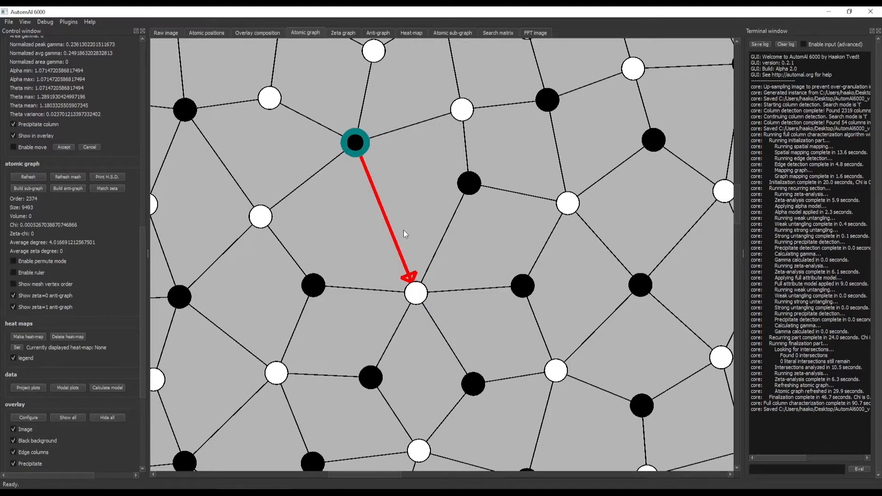
left_click(417, 296)
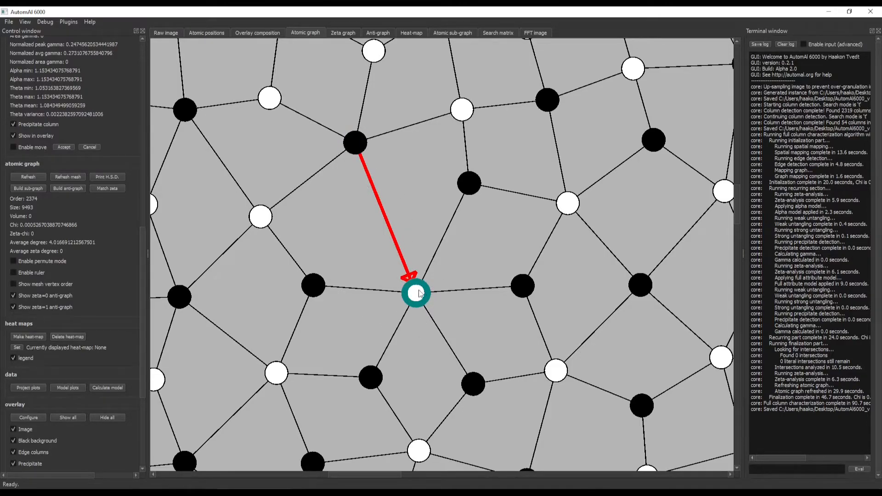
- Inspect in turn the six black columns surrounding the white column at the long red edge's arrowhead
left_click(317, 294)
left_click(372, 378)
left_click(478, 384)
left_click(518, 285)
left_click(473, 189)
left_click(363, 148)
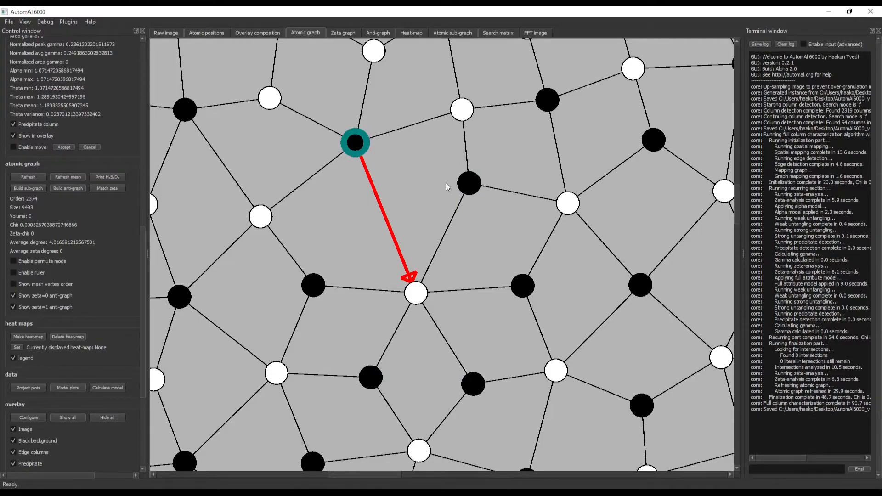
- Compare the white column at the long red edge's arrowhead with the black column at its tail
left_click(413, 301)
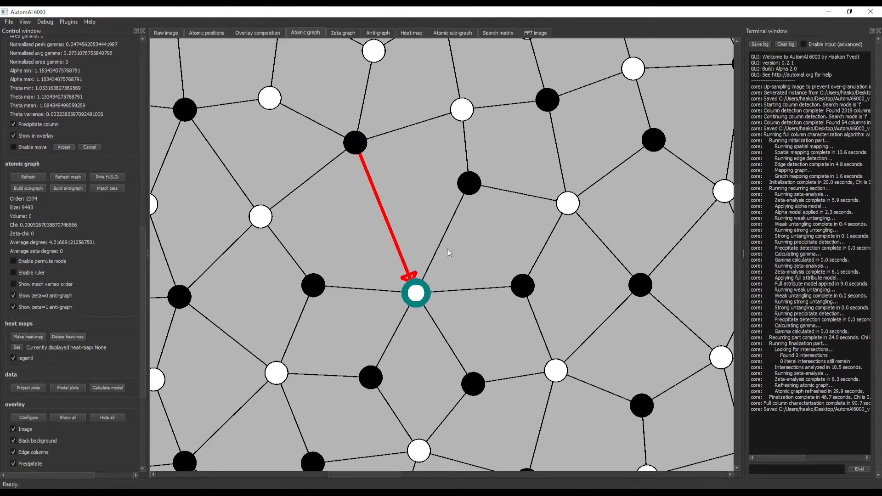
left_click(361, 146)
left_click(424, 297)
- Recheck the properties of the black columns on all sides of the white column at the long red edge's arrowhead
left_click(520, 286)
left_click(468, 184)
left_click(358, 138)
left_click(314, 285)
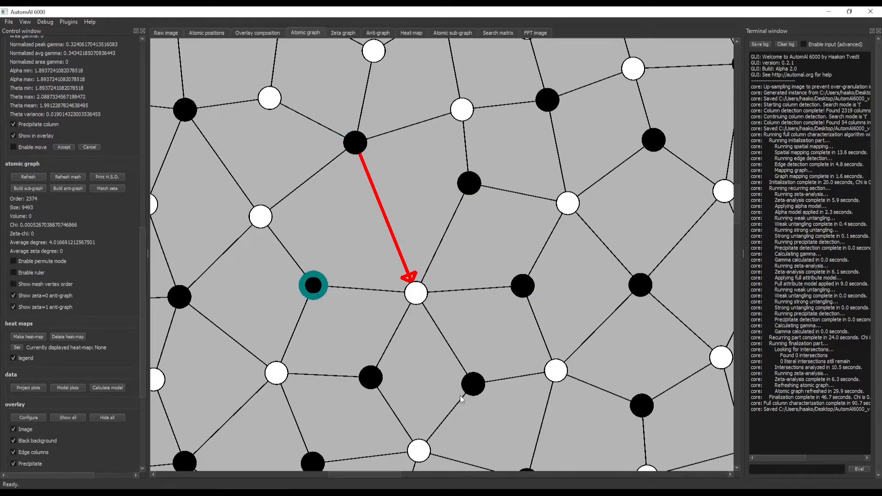
left_click(474, 386)
left_click(523, 291)
left_click(469, 184)
left_click(316, 289)
left_click(372, 381)
left_click(474, 385)
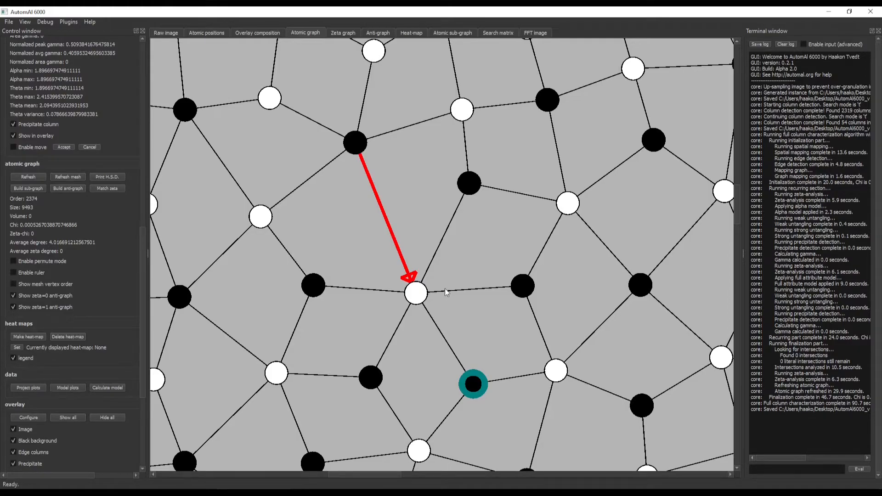
- Permute neighbours to connect the black column at the upper short red edge's tail with the white column shared by the adjacent blue edge
scroll(446, 289, "down", 8)
scroll(450, 292, "down", 2)
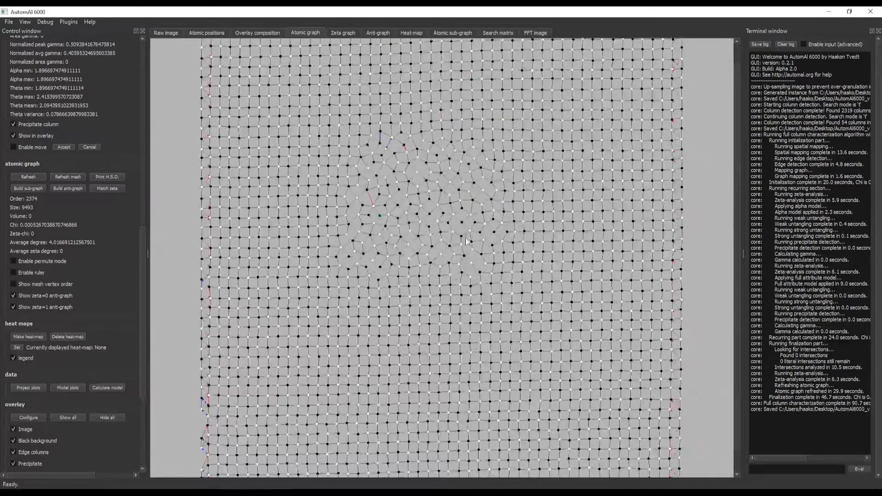
scroll(404, 167, "up", 6)
scroll(402, 165, "up", 4)
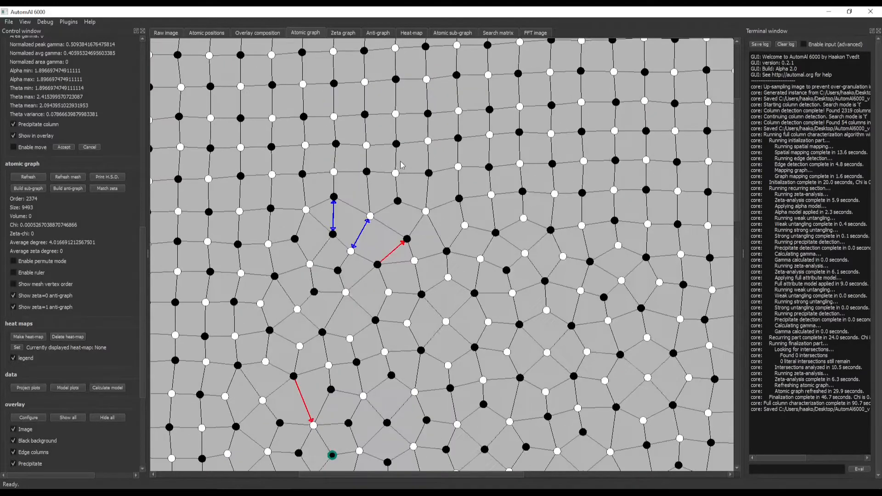
scroll(409, 219, "down", 2)
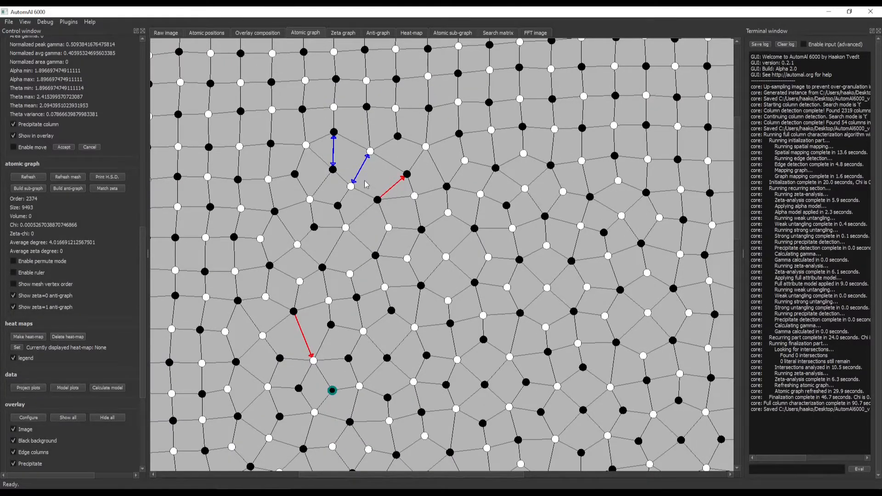
scroll(376, 256, "down", 4)
scroll(404, 255, "up", 2)
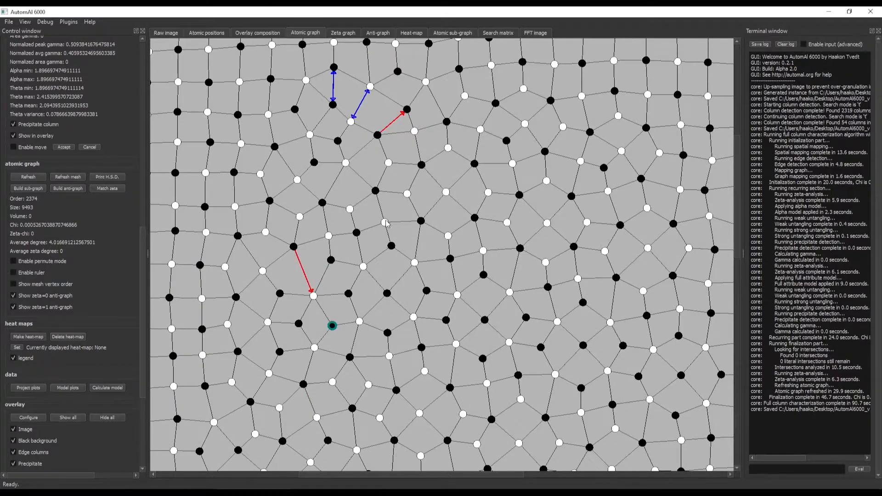
scroll(347, 108, "up", 1)
scroll(345, 103, "up", 4)
scroll(369, 234, "up", 6)
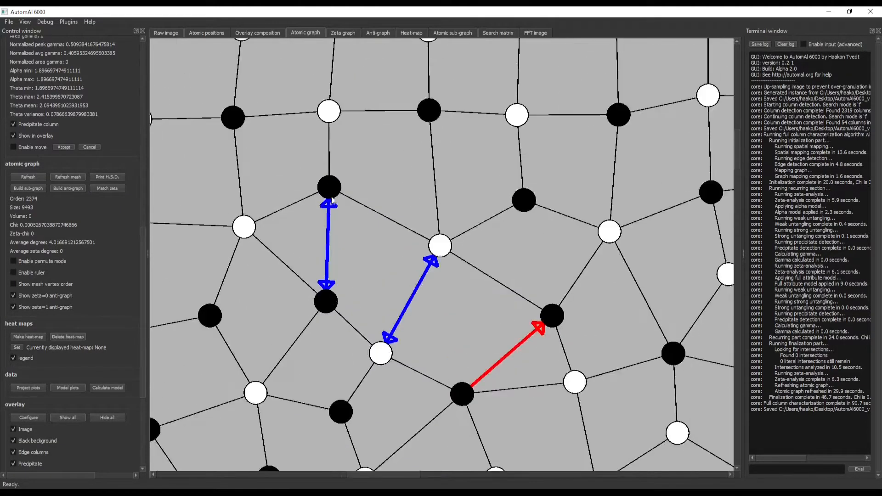
scroll(393, 239, "down", 2)
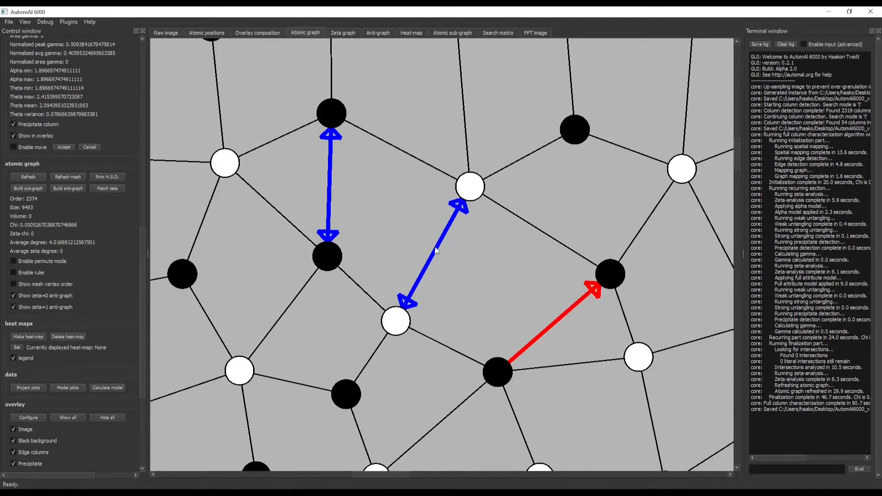
left_click(503, 371)
key("p")
left_click(508, 369)
left_click(605, 280)
left_click(464, 191)
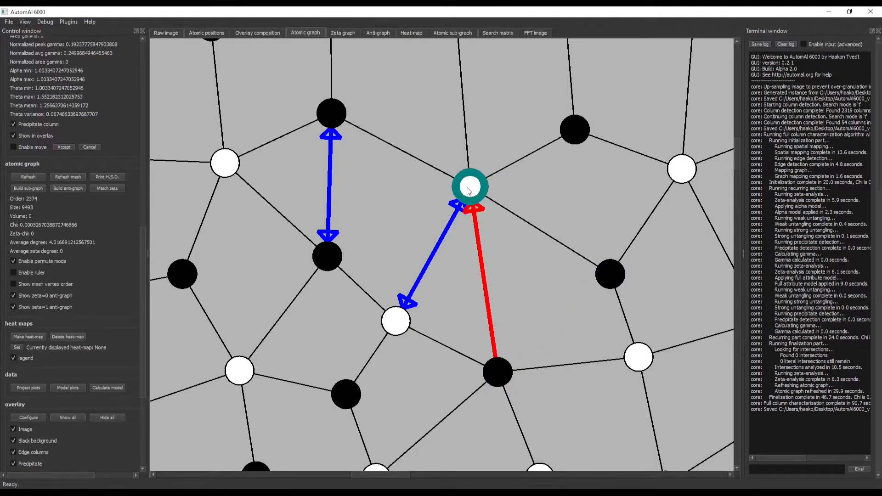
left_click(404, 317)
left_click(499, 373)
- Inspect the two white columns joined by the new red edge and the nearby black column, and check the area in the raw image
left_click(393, 321)
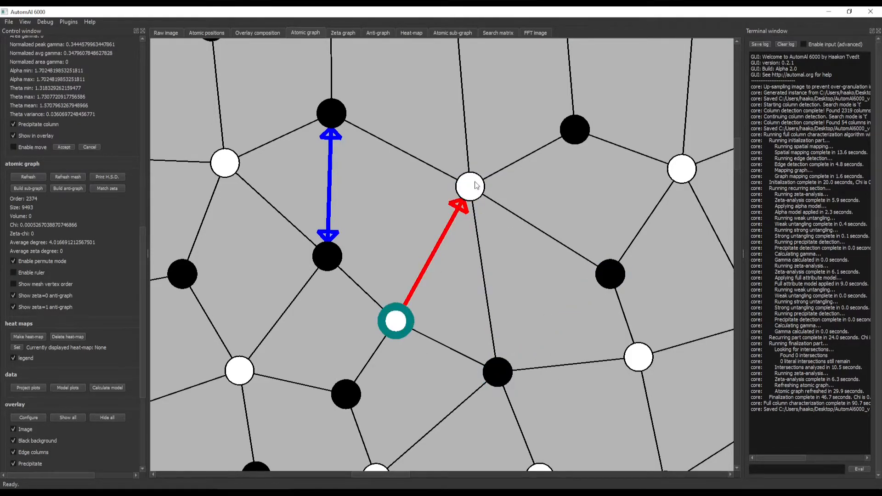
left_click(475, 185)
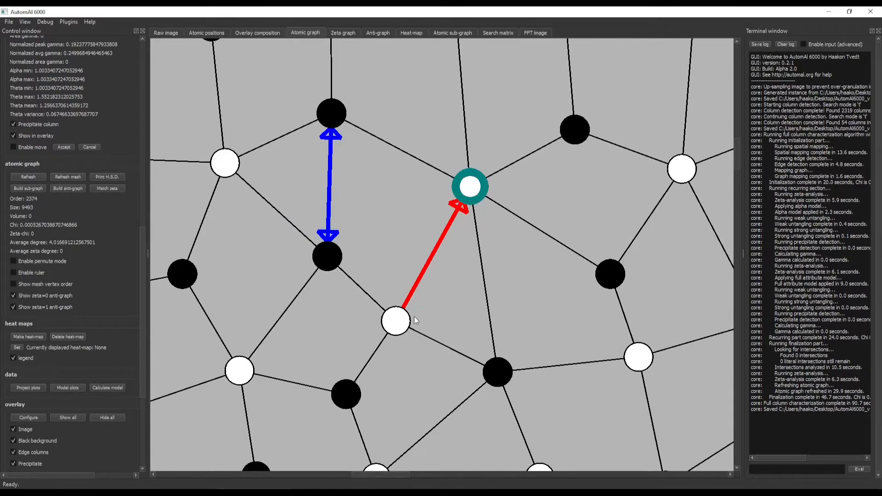
left_click(323, 252)
left_click(480, 197)
scroll(487, 216, "up", 2)
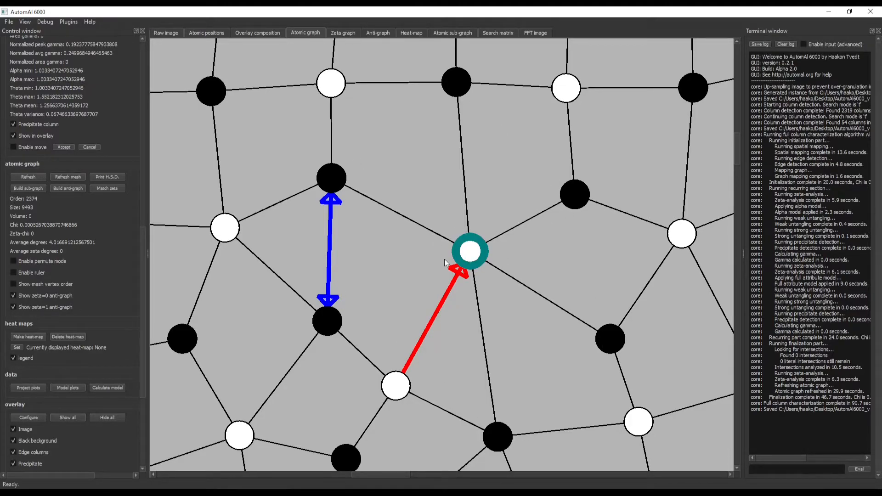
key("a")
key("a")
key("a")
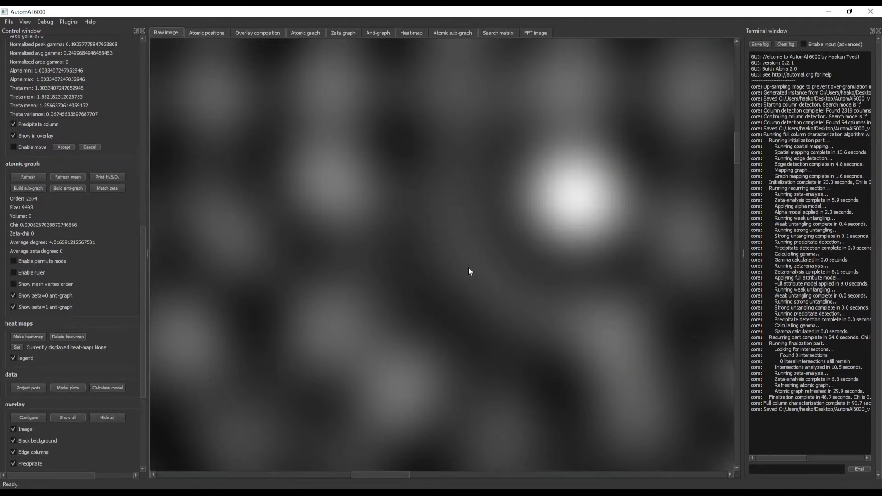
scroll(493, 276, "down", 5)
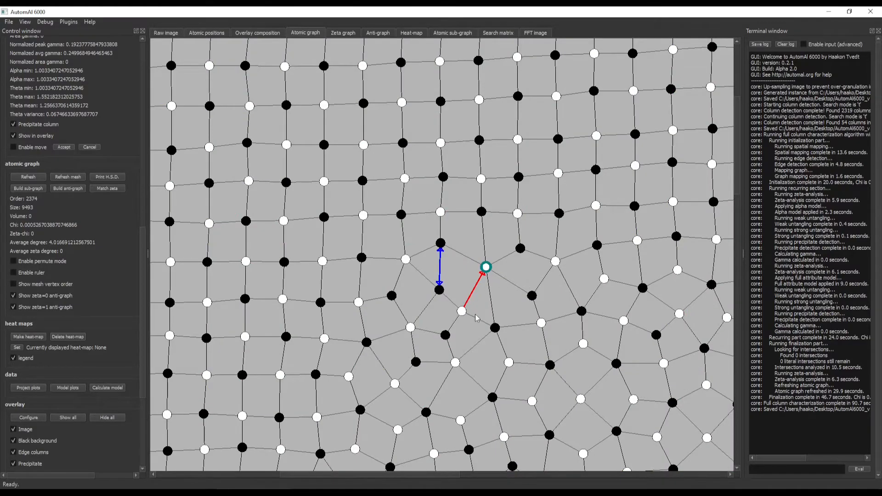
- Set the white column at the red edge's tail to three neighbours, dropping its edge to the upper white column
scroll(477, 318, "up", 4)
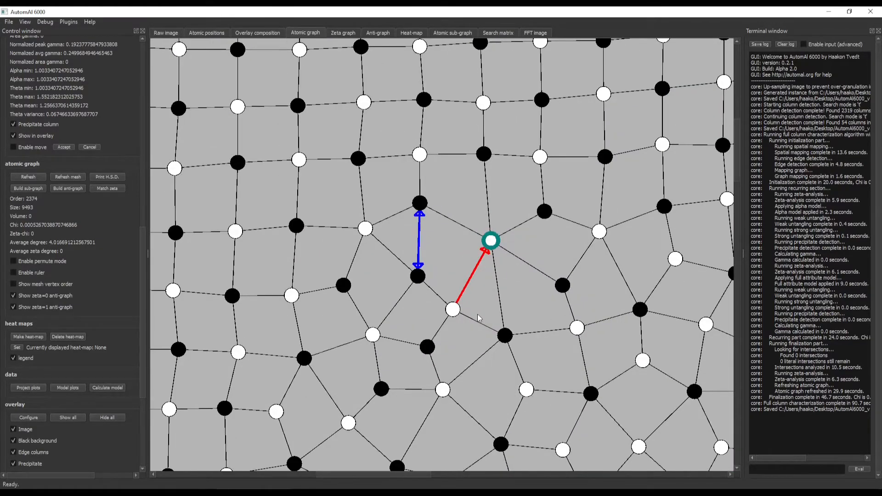
left_click(439, 308)
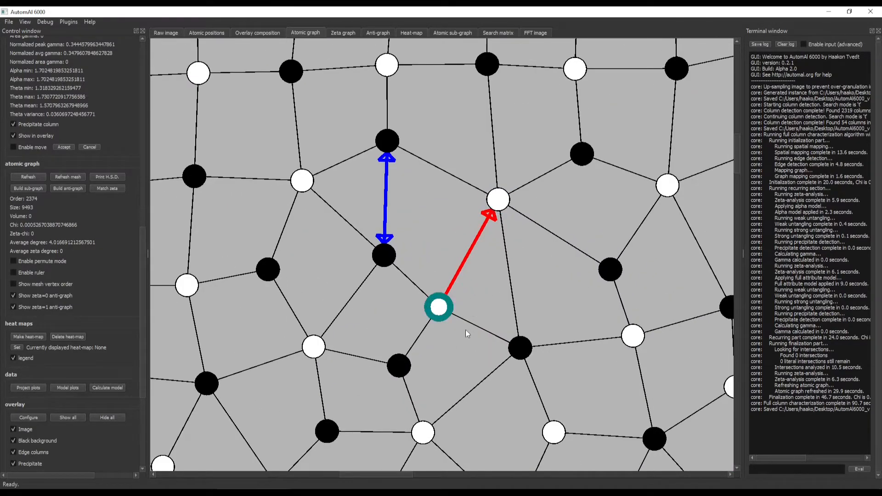
key("3")
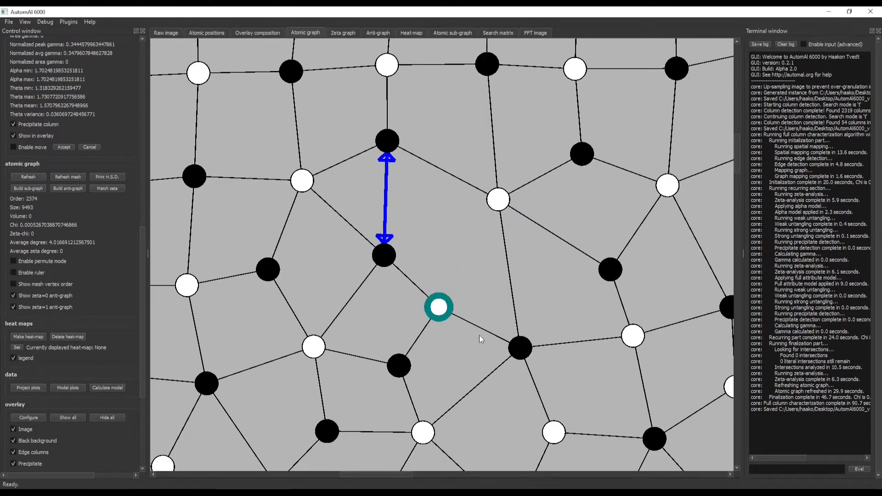
- Permute the lower black column of the blue edge so it points to the white column instead of the upper black column
left_click(388, 260)
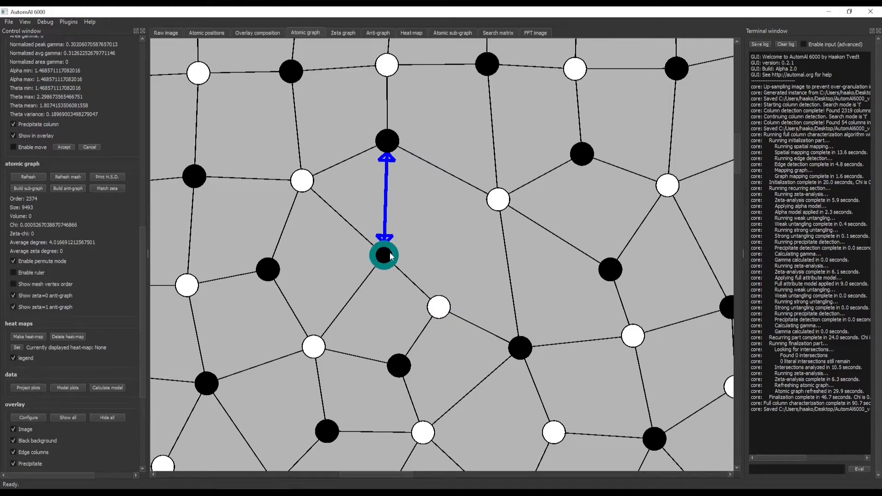
left_click(390, 145)
left_click(488, 209)
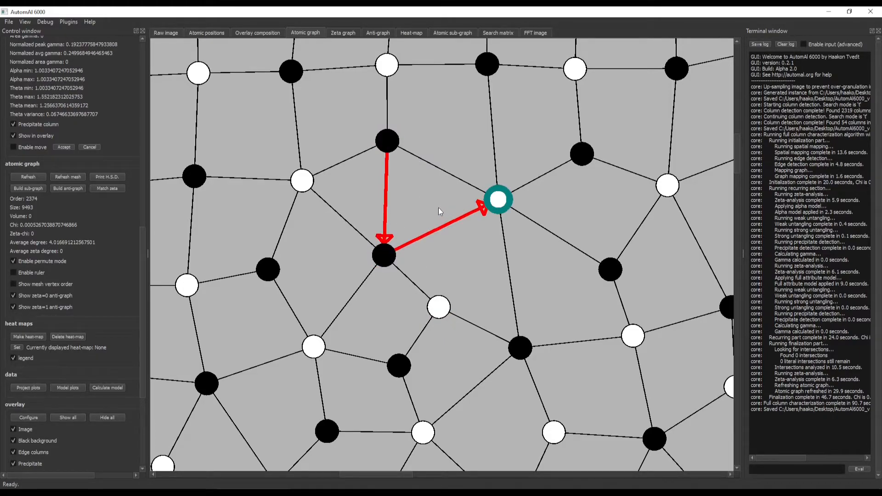
- Set the upper black column to three neighbours and permute its edge from the lower black column to the white column
key("p")
left_click(389, 143)
key("3")
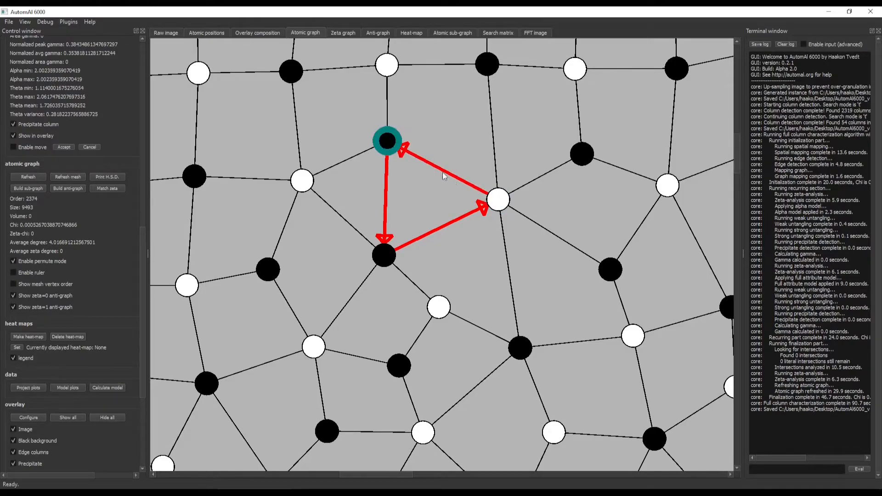
key("p")
left_click(385, 257)
left_click(501, 200)
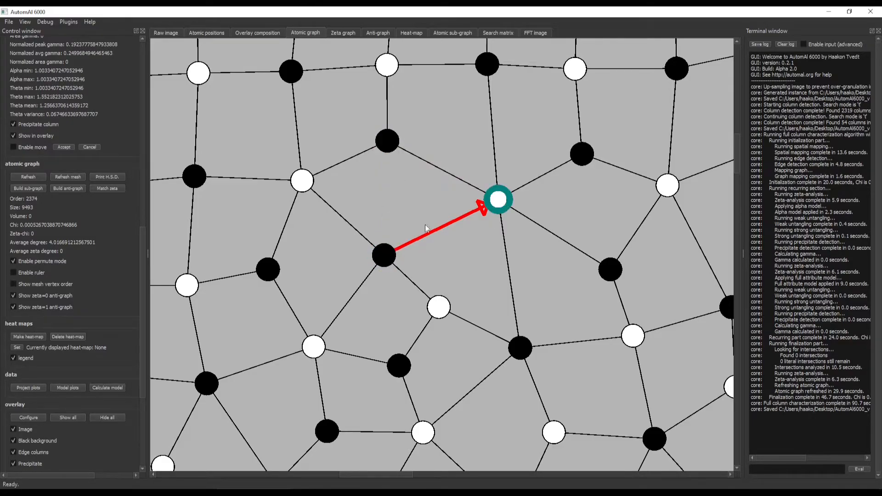
- Compare the black and white columns at the two ends of the remaining short red edge
left_click(385, 256)
left_click(499, 202)
left_click(385, 256)
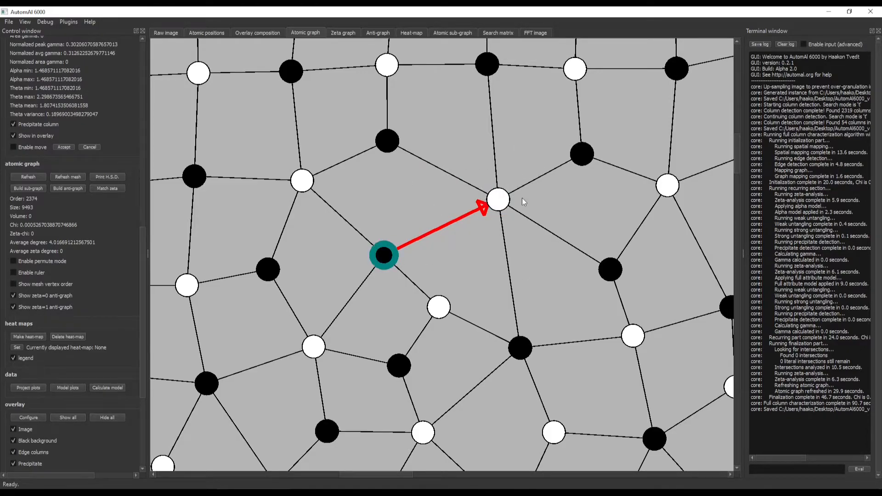
- Review the whole precipitate in the atomic graph and in the overlay composition
scroll(523, 257, "down", 10)
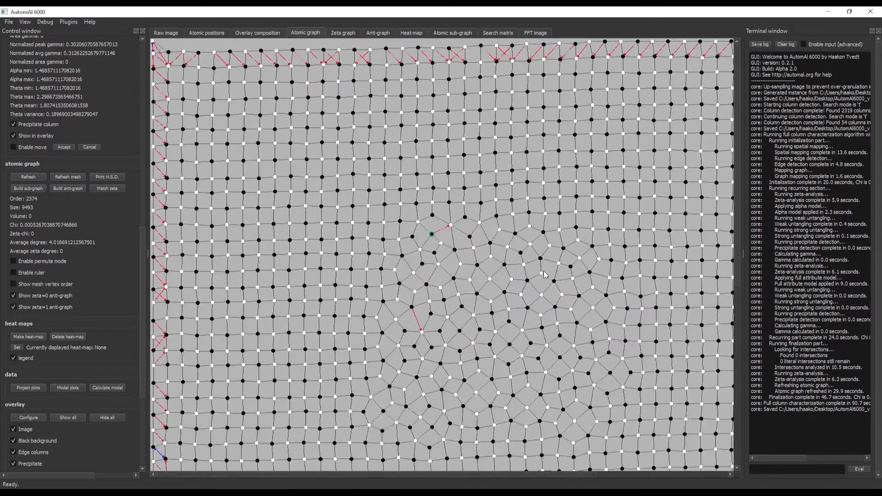
scroll(477, 258, "up", 8)
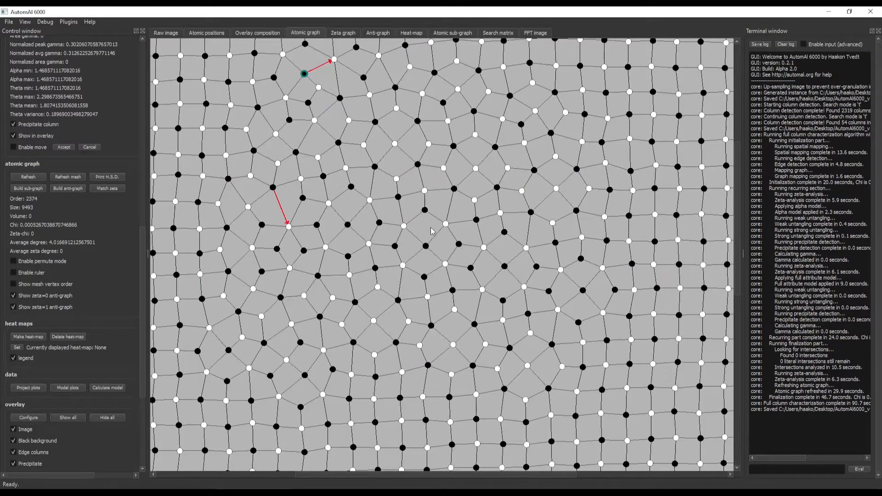
left_click(272, 34)
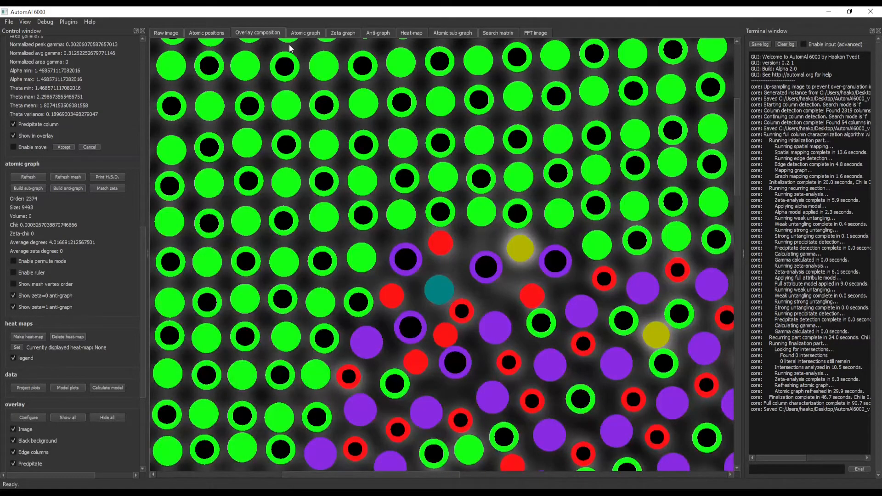
scroll(462, 234, "down", 5)
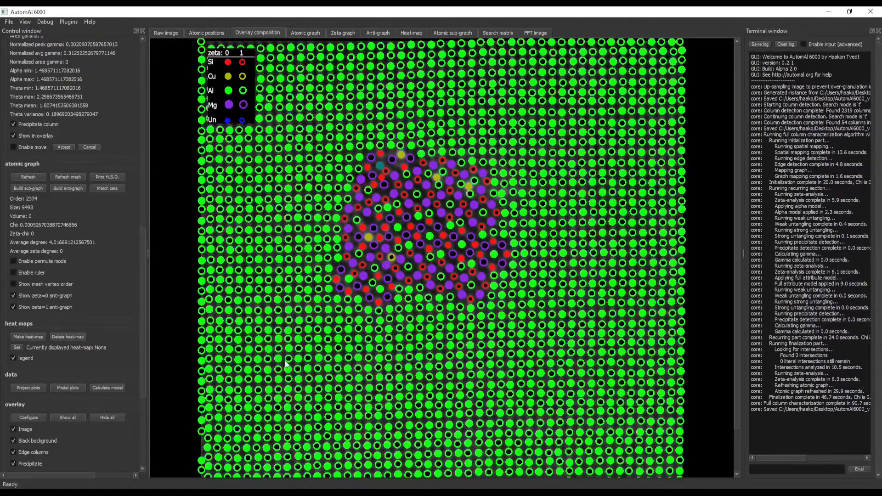
- Return to the atomic graph and inspect three black columns in the upper-right part of the precipitate
left_click(306, 32)
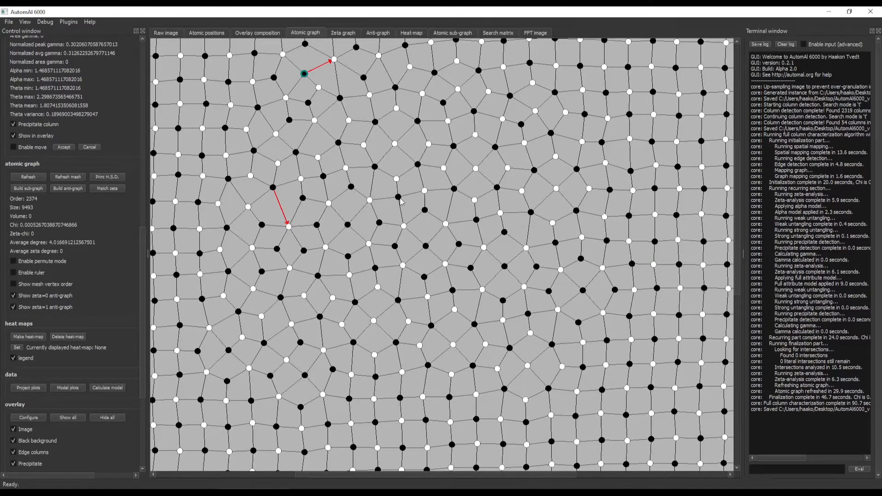
left_click(455, 189)
left_click(495, 147)
left_click(498, 188)
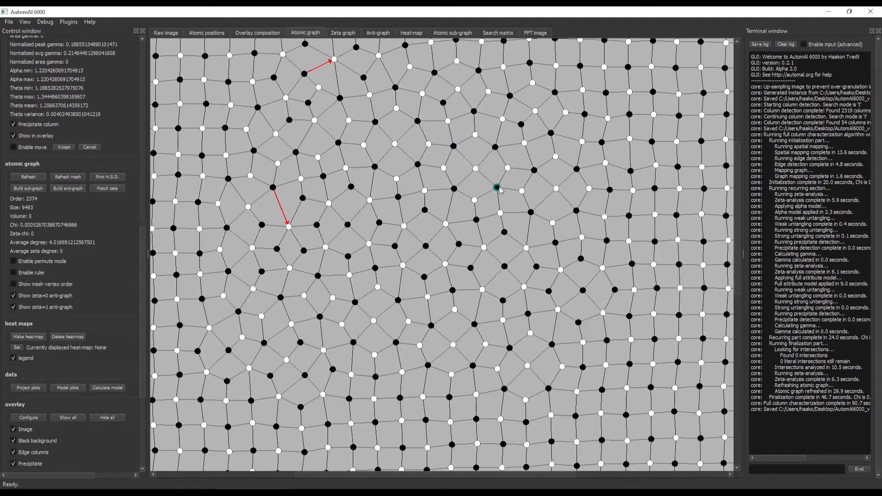
- Compare the unconnected white column and the black column to its right inside the precipitate, alternating between them
scroll(499, 195, "down", 3)
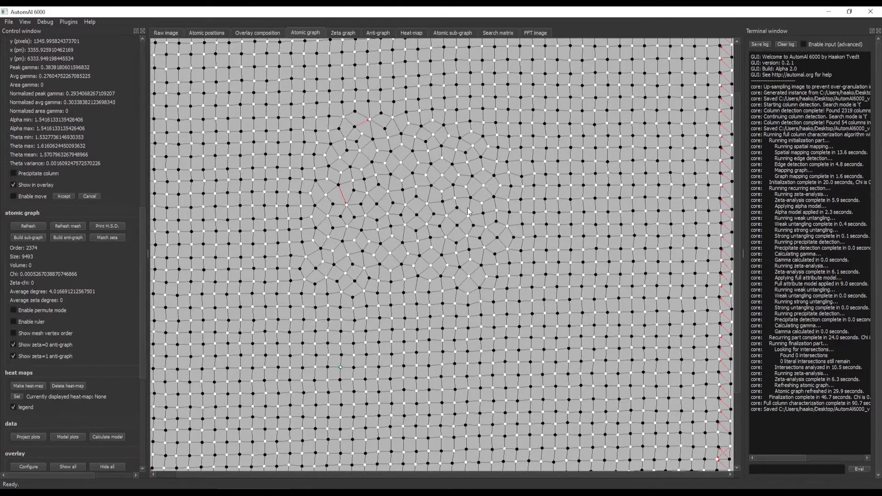
scroll(459, 225, "up", 5)
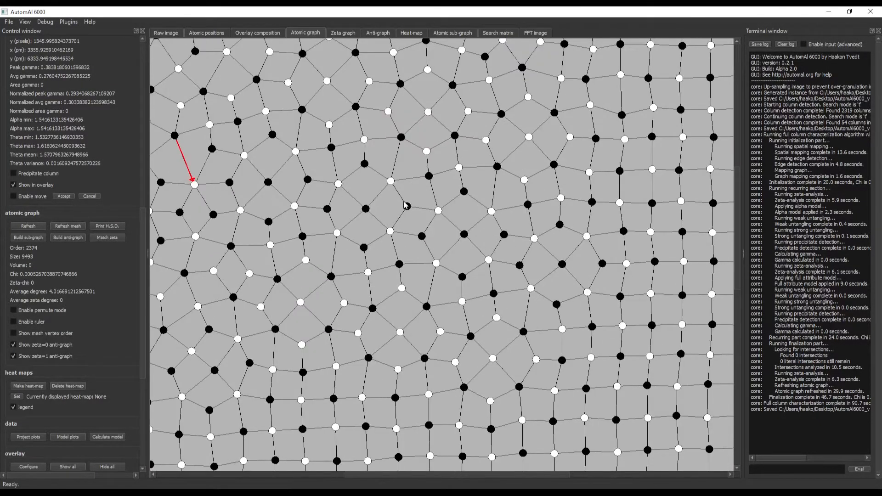
scroll(407, 205, "up", 3)
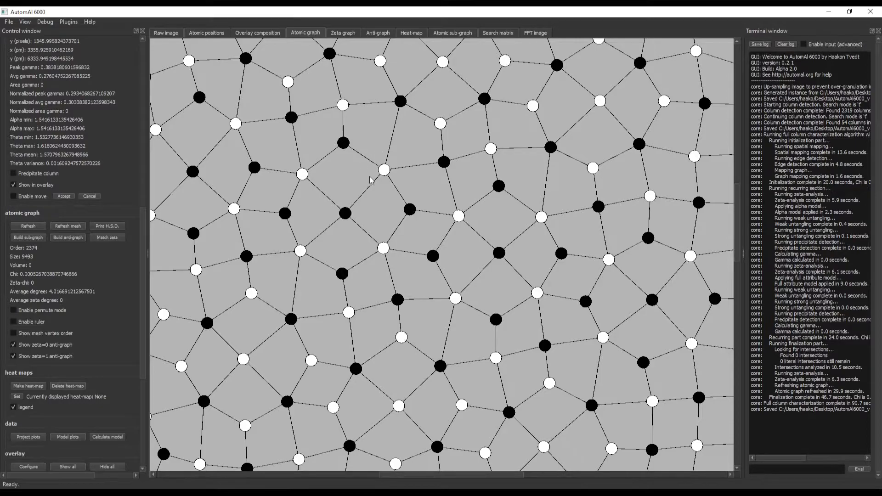
left_click(385, 171)
left_click(443, 163)
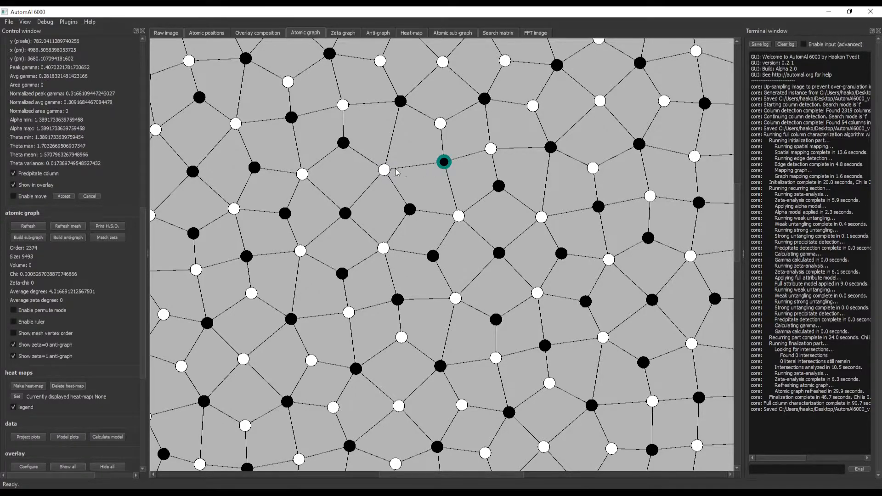
left_click(387, 170)
left_click(442, 164)
left_click(386, 172)
left_click(443, 165)
left_click(388, 177)
left_click(444, 165)
left_click(385, 171)
- Inspect the four columns around the quadrilateral face formed by the compared white and black columns
left_click(408, 209)
left_click(456, 218)
left_click(444, 162)
left_click(384, 170)
left_click(410, 210)
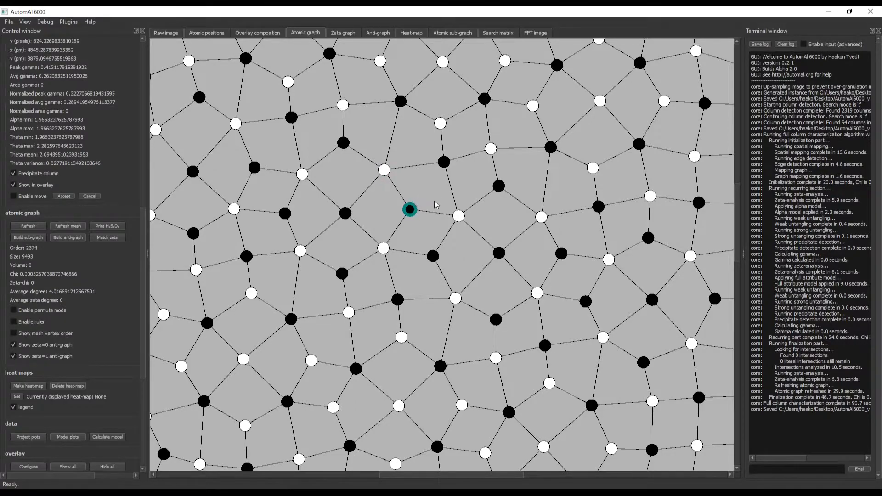
- Permute the four-connected black column right of the precipitate's centre, swapping its upper-right white neighbour for the black column to its right
scroll(423, 193, "up", 3)
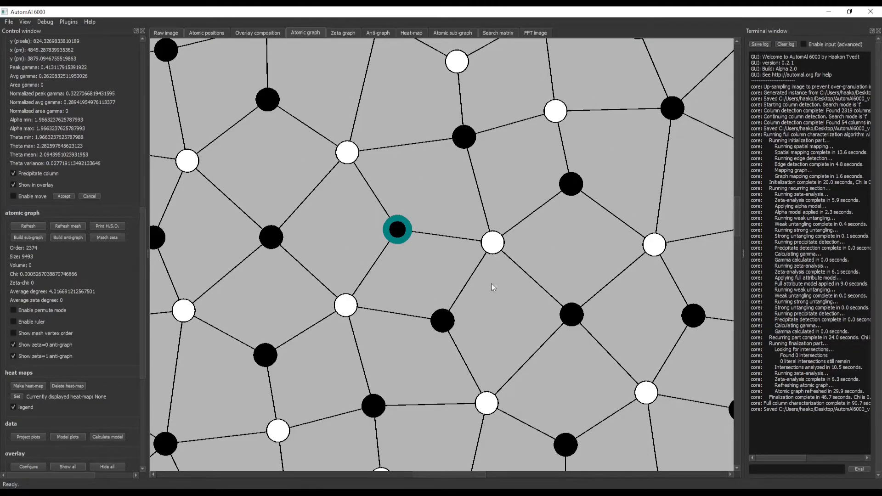
scroll(499, 311, "down", 3)
scroll(437, 273, "down", 1)
scroll(436, 273, "down", 2)
scroll(442, 269, "up", 2)
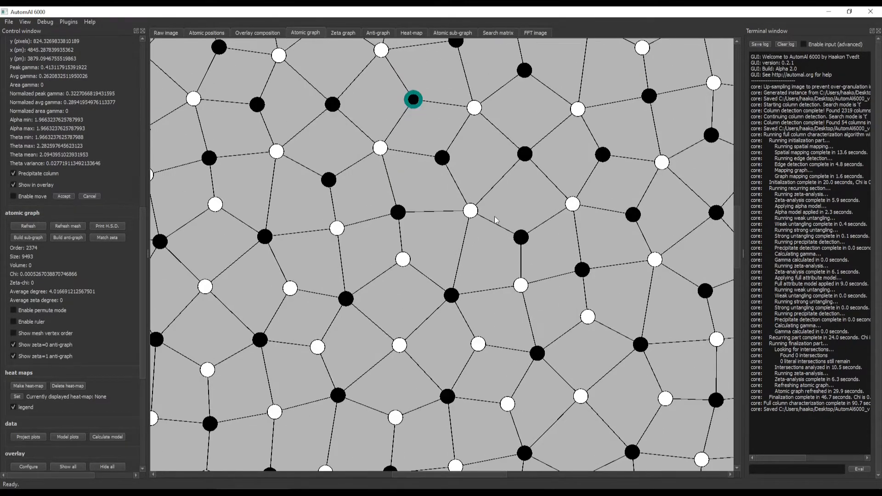
scroll(490, 222, "up", 2)
scroll(574, 239, "down", 1)
scroll(630, 235, "up", 2)
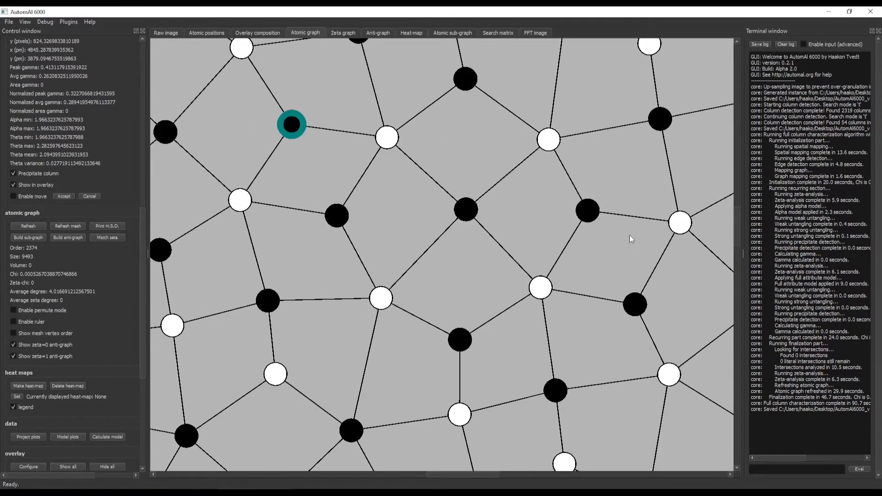
scroll(515, 199, "up", 1)
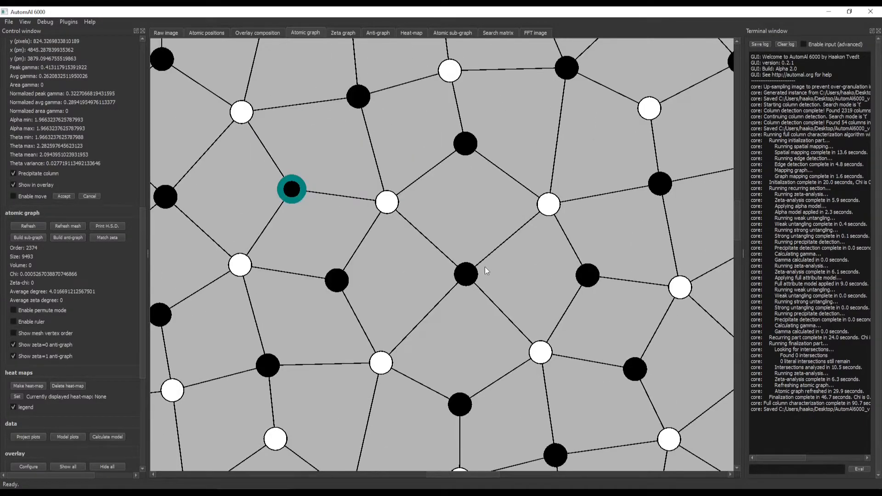
left_click(466, 274)
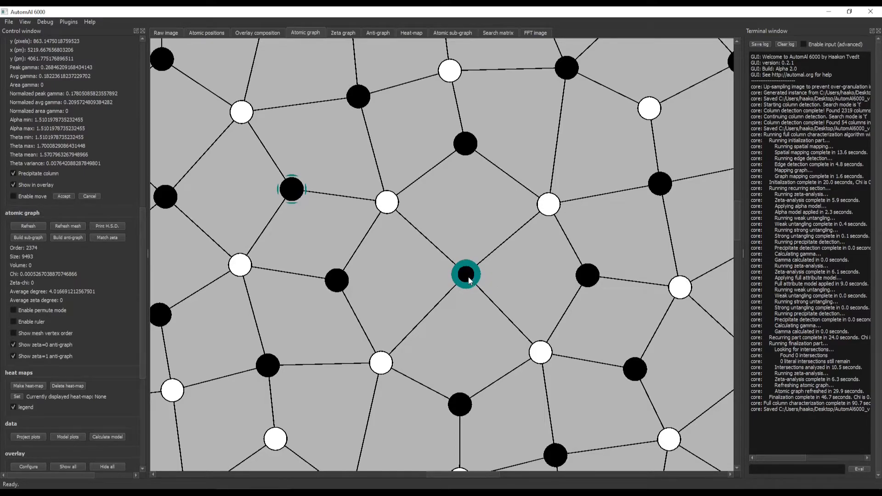
left_click(546, 208)
left_click(594, 278)
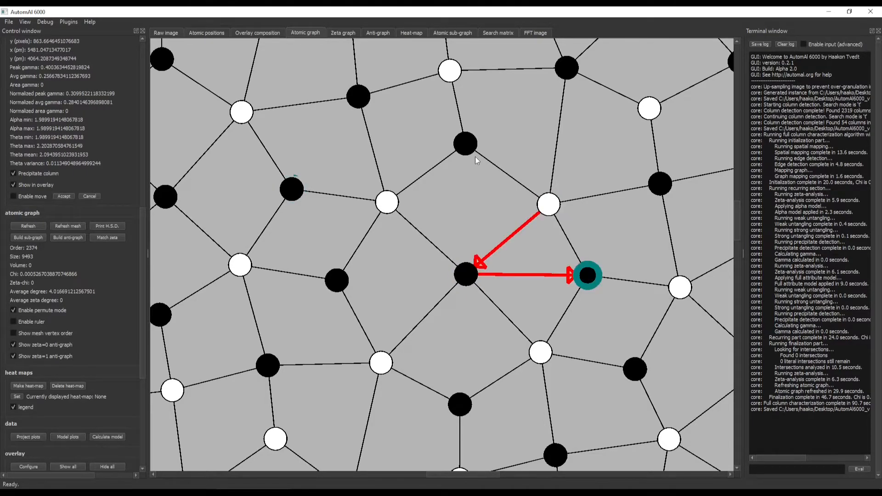
- Permute the black column above that one, swapping its lower-left white neighbour for the black column to its upper left
left_click(468, 147)
left_click(394, 198)
left_click(363, 99)
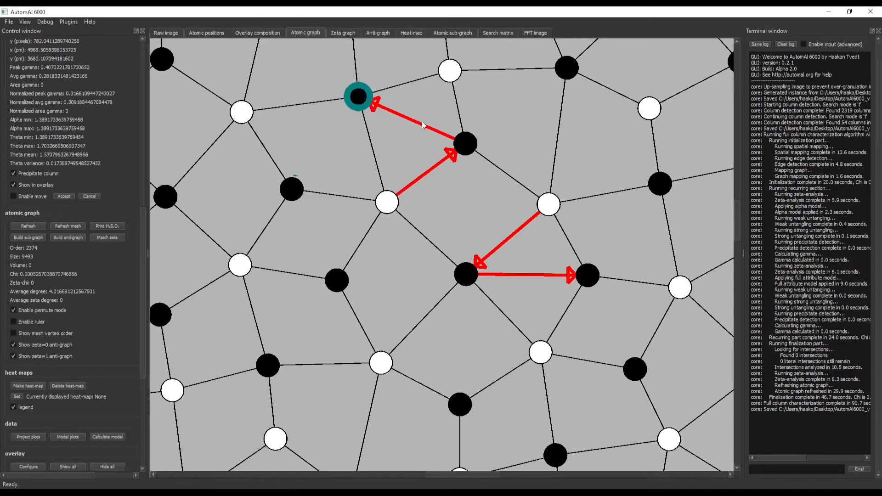
- Permute the two white columns between these black columns so that they become each other's neighbours
left_click(394, 204)
left_click(462, 151)
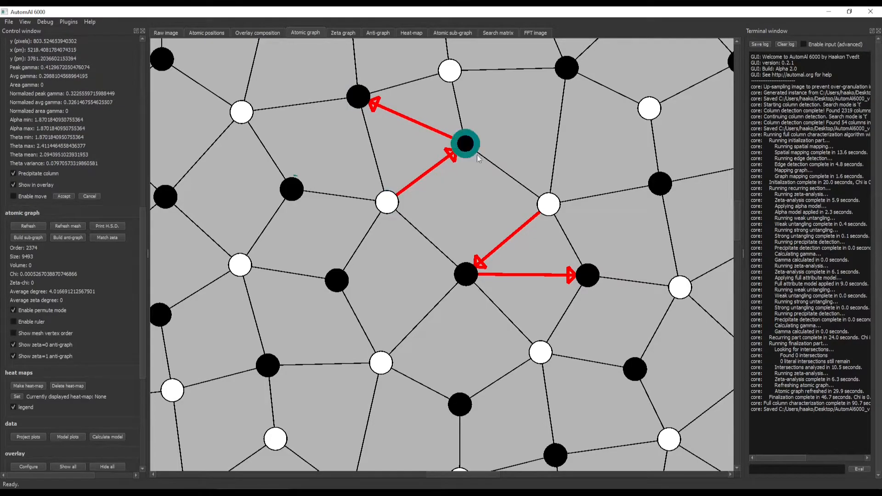
left_click(547, 207)
left_click(467, 273)
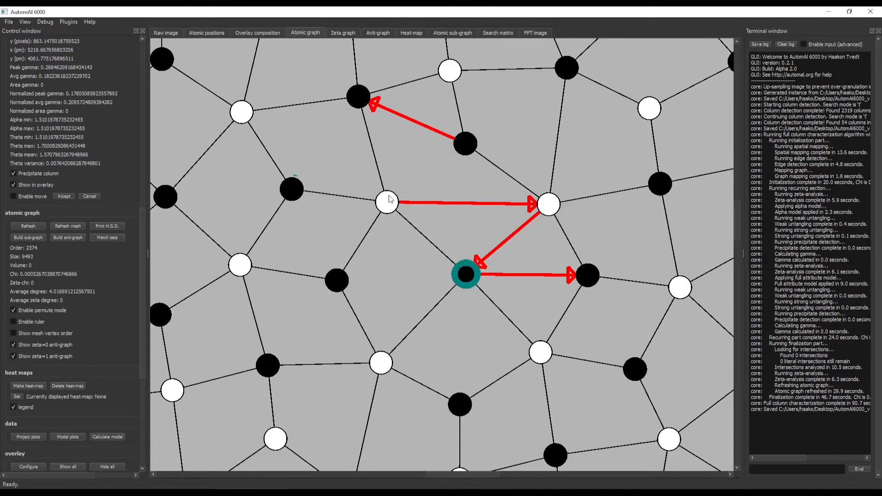
left_click(391, 200)
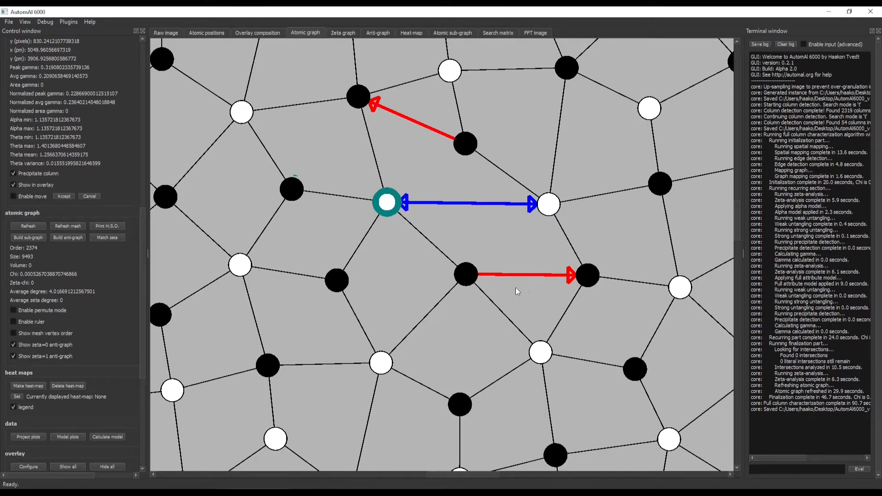
- Inspect the central black column, the black column to its right and the white column below them
left_click(587, 276)
left_click(541, 353)
left_click(467, 276)
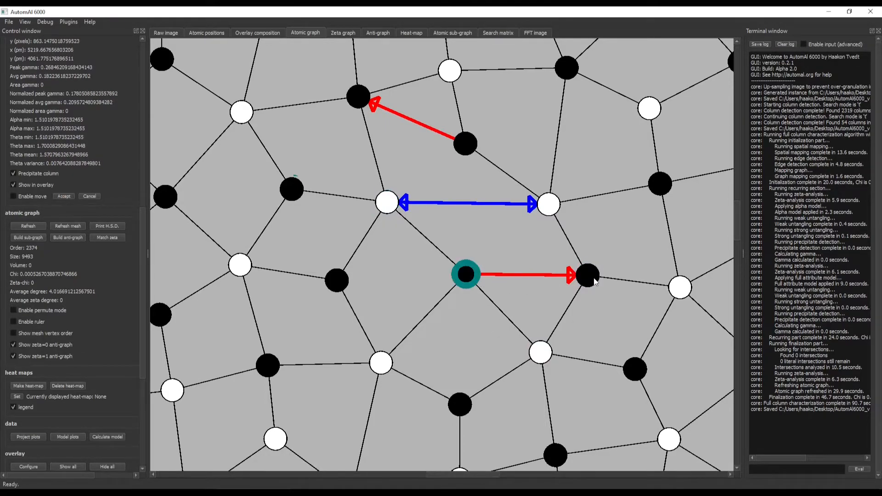
left_click(593, 278)
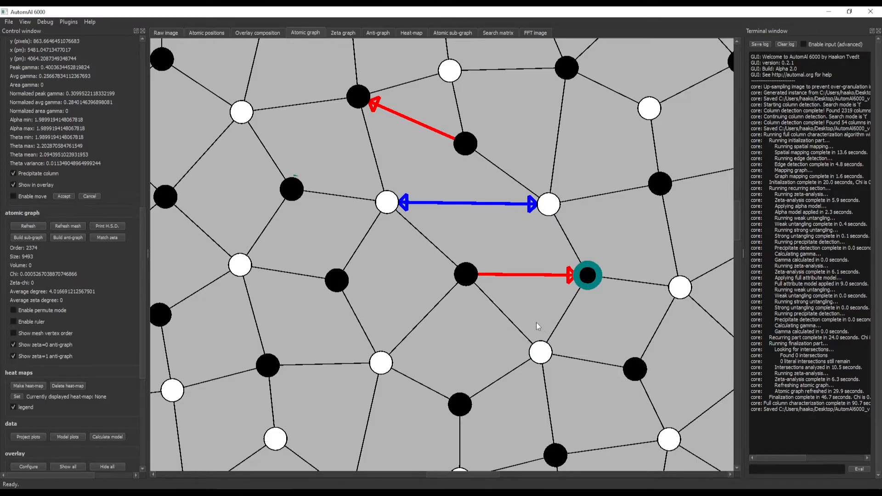
left_click(547, 353)
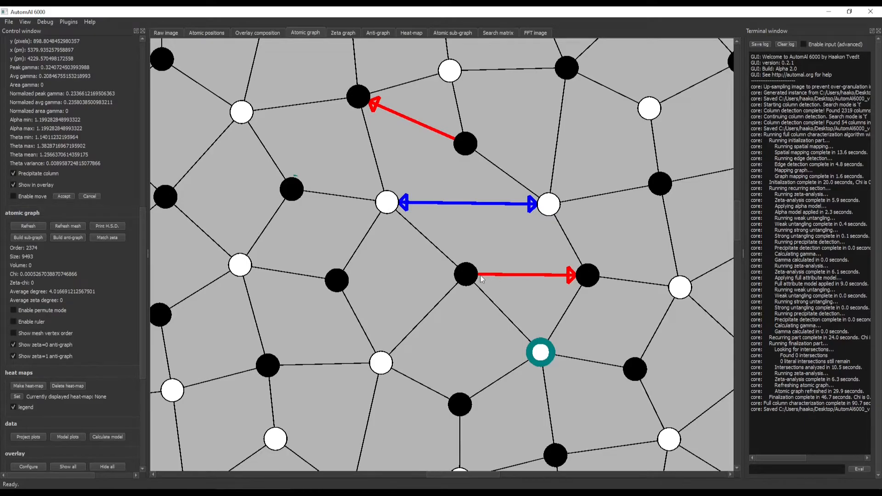
- Permute the central black column back, swapping its right-hand black neighbour for the upper-right white column
left_click(467, 277)
key("p")
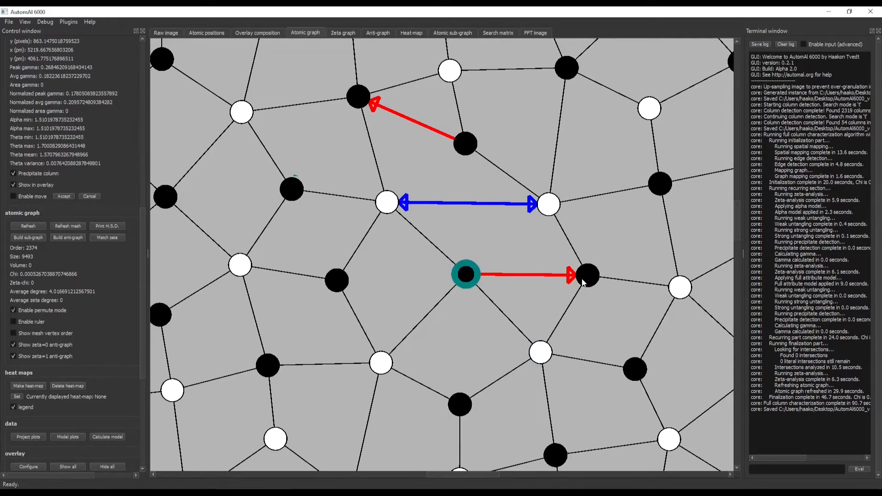
left_click(584, 281)
left_click(551, 210)
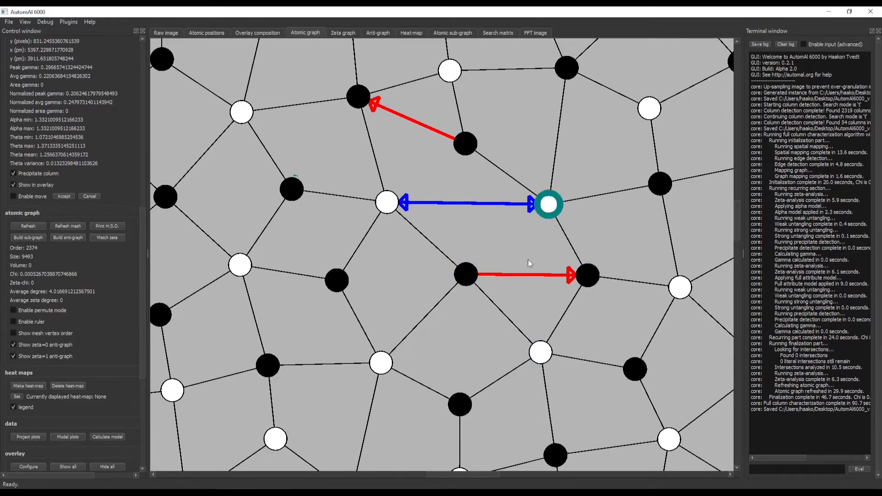
key("p")
left_click(472, 278)
left_click(585, 279)
left_click(550, 209)
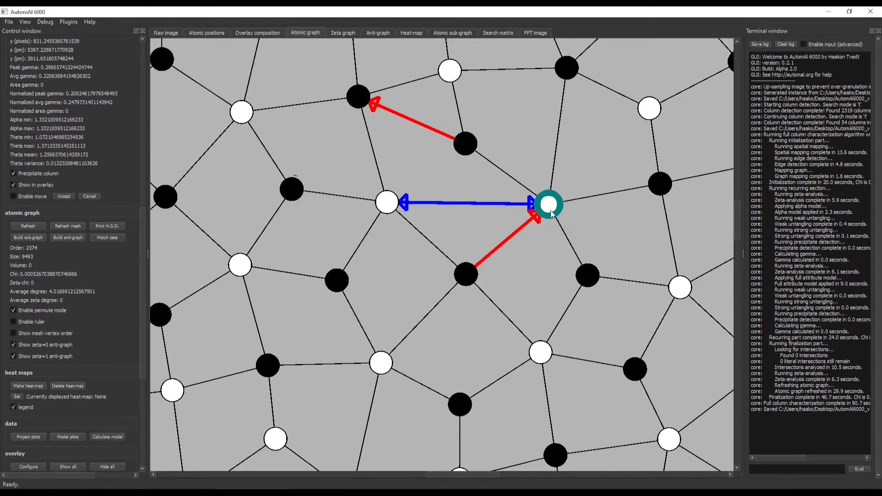
- Permute the two white columns and the upper black column back to their original black-white neighbours
left_click(390, 203)
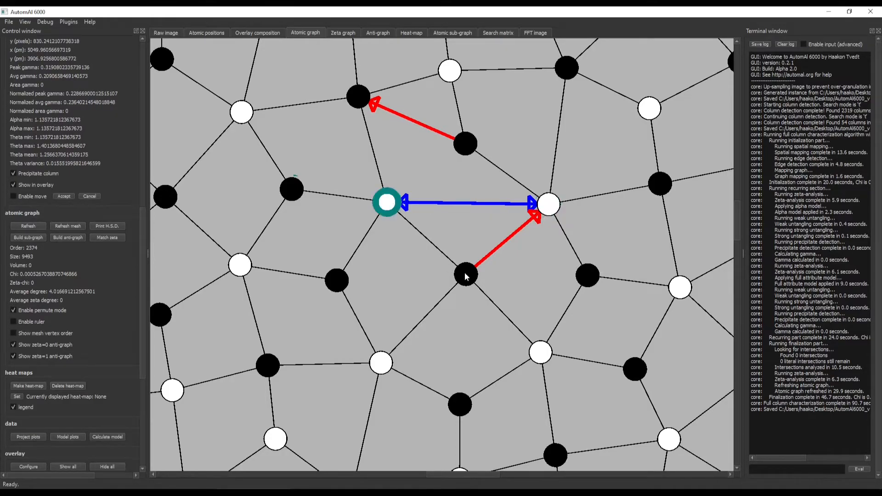
left_click(465, 273)
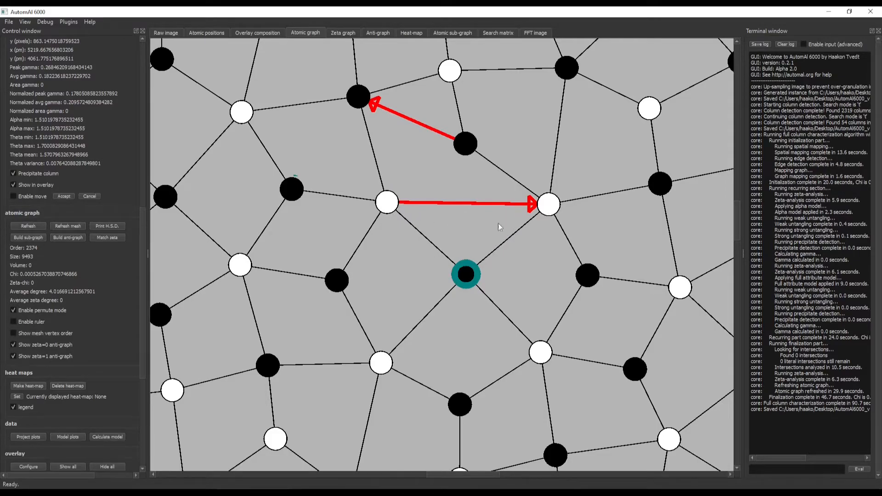
left_click(391, 207)
left_click(550, 203)
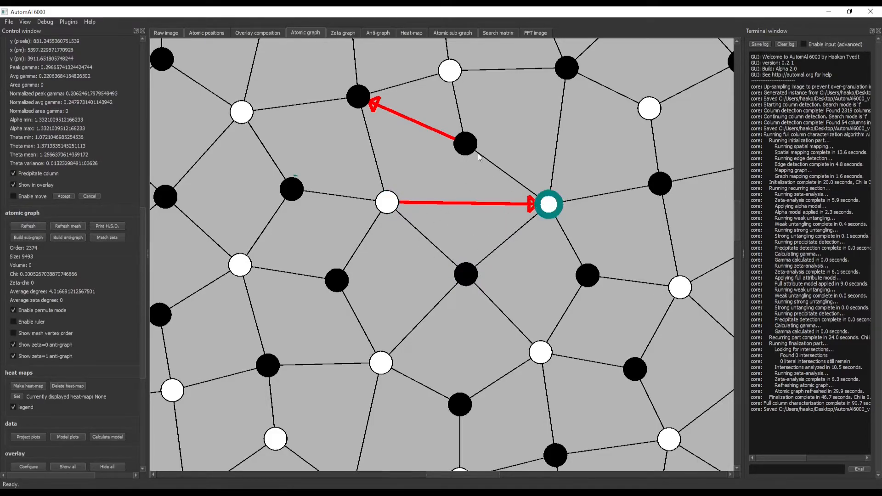
left_click(471, 150)
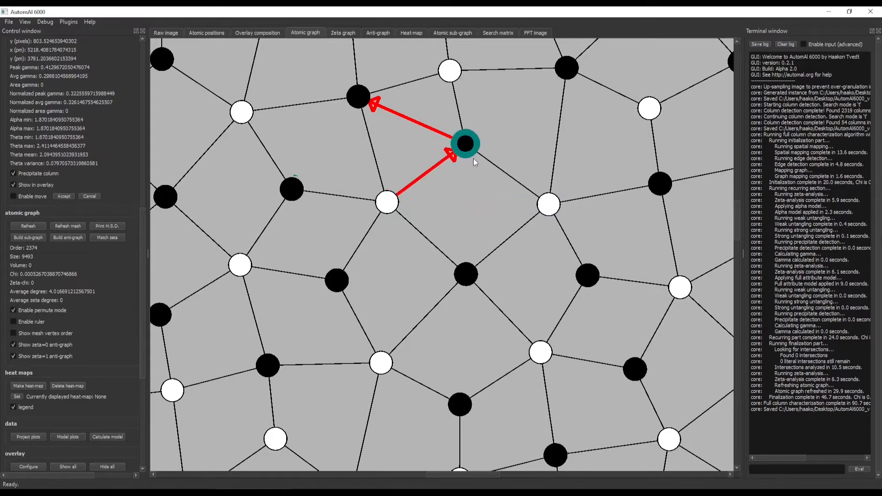
left_click(355, 98)
left_click(387, 198)
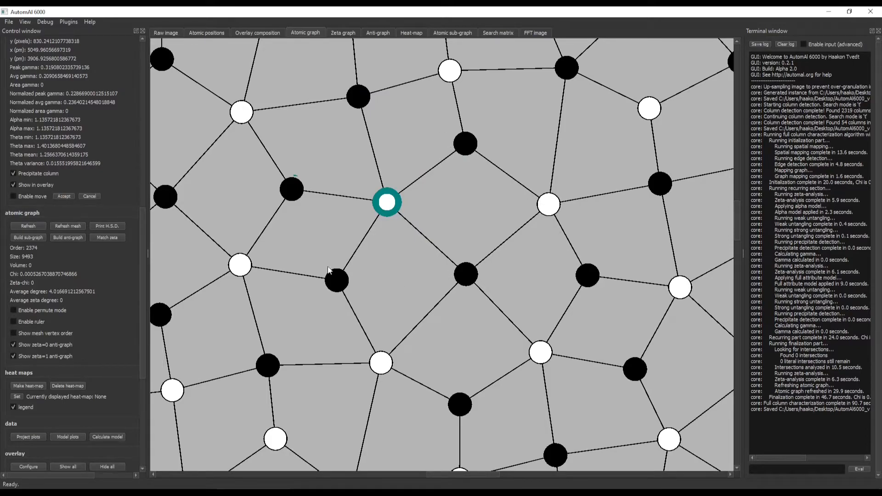
- Refresh the atomic graph's mesh to remap its faces
scroll(412, 265, "down", 5)
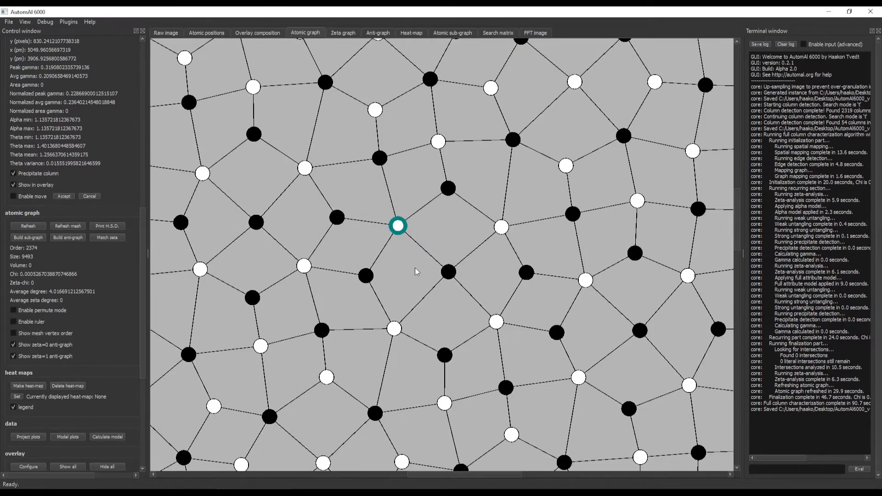
scroll(409, 267, "up", 2)
scroll(443, 262, "down", 4)
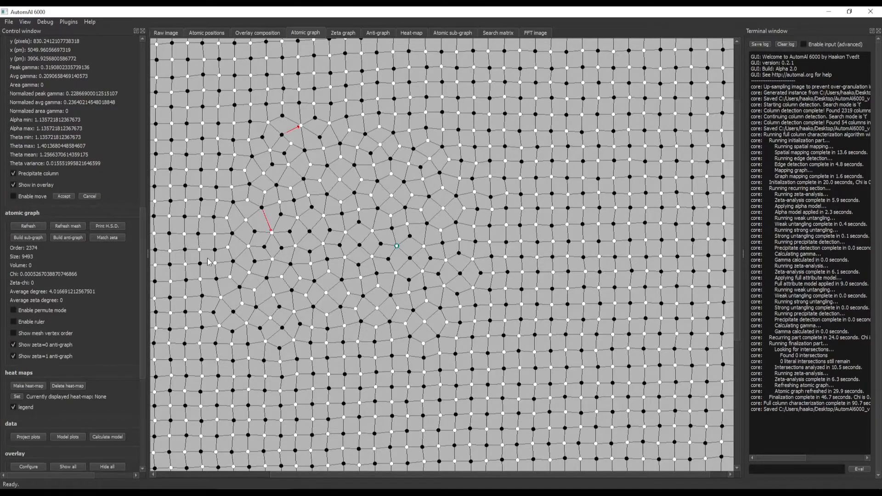
left_click(377, 309)
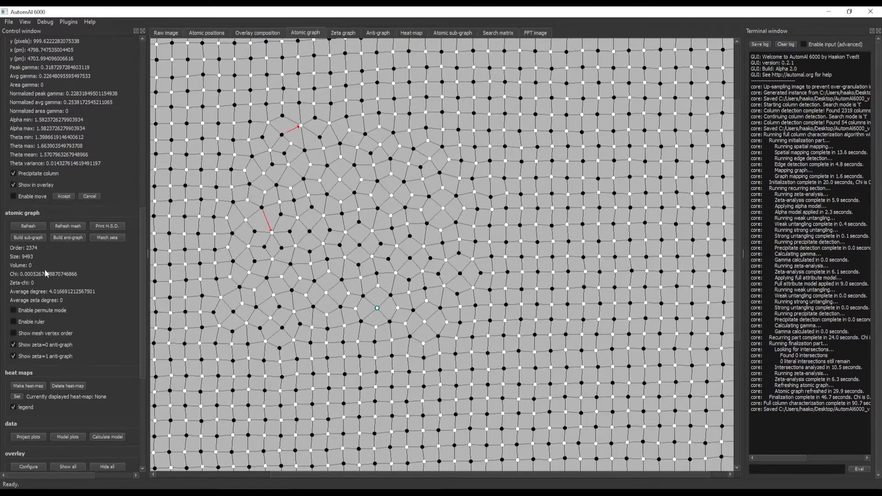
left_click(33, 336)
left_click(65, 226)
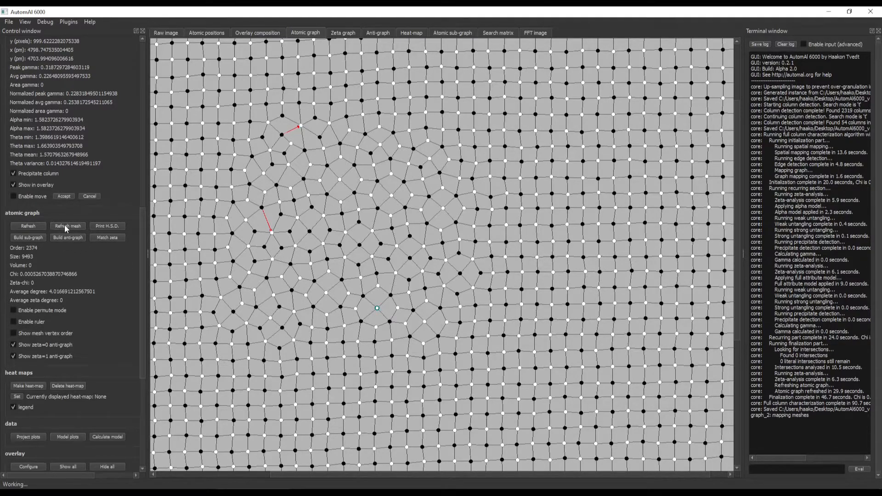
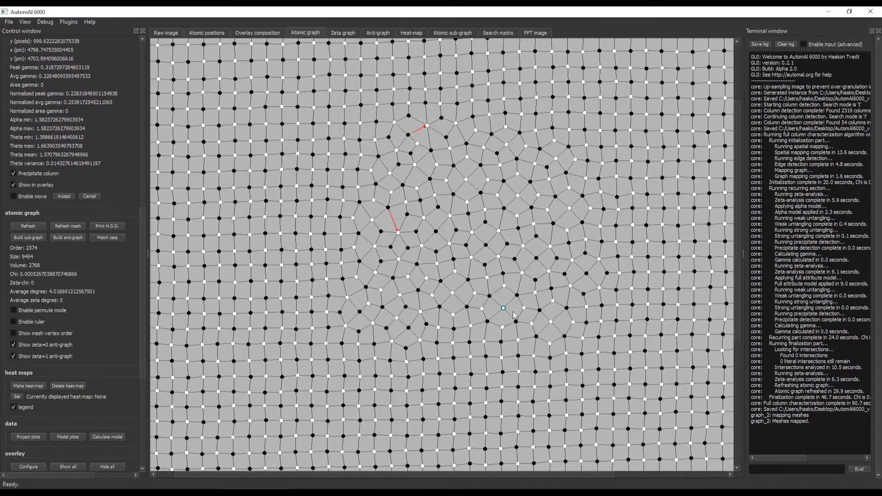
- Show the mesh vertex order in the atomic graph and examine the face numbers in and around the precipitate
left_click(45, 335)
scroll(441, 324, "up", 2)
scroll(441, 325, "up", 3)
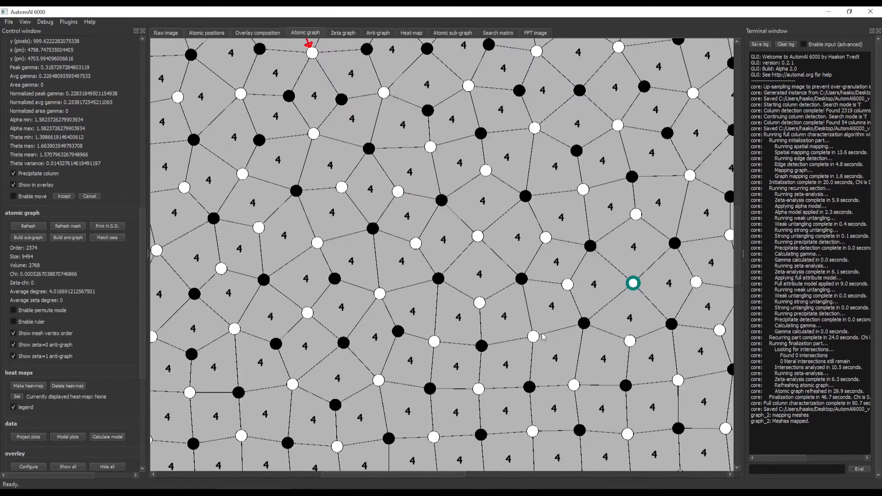
scroll(407, 237, "down", 2)
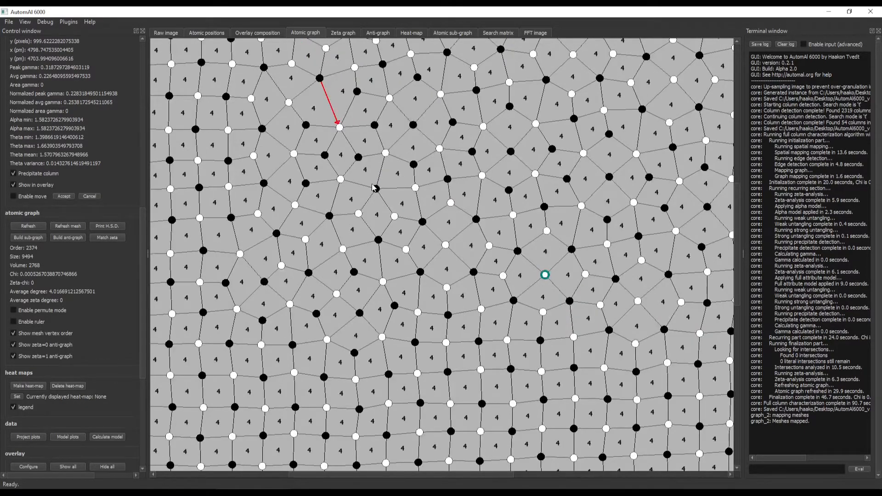
scroll(373, 186, "down", 2)
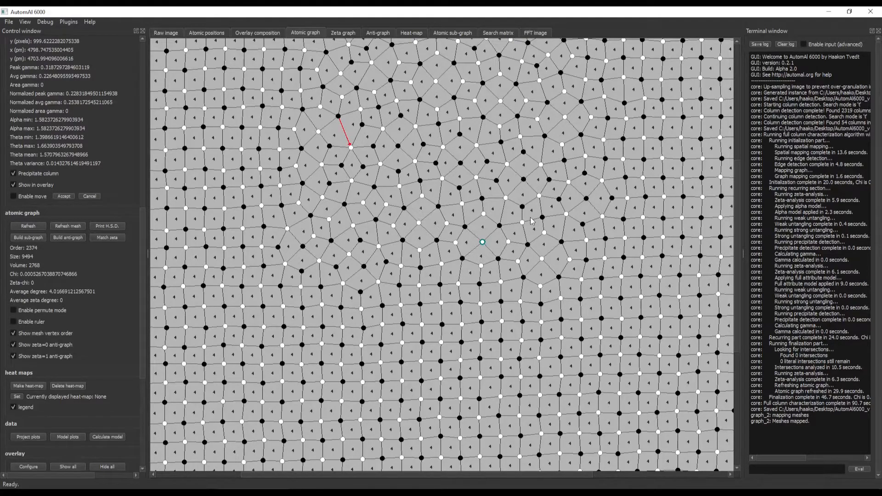
- Permute the three-connected black column in the precipitate's upper part, swapping its upper-right white neighbour for the black column diagonally across the adjacent four-sided face
scroll(478, 121, "up", 3)
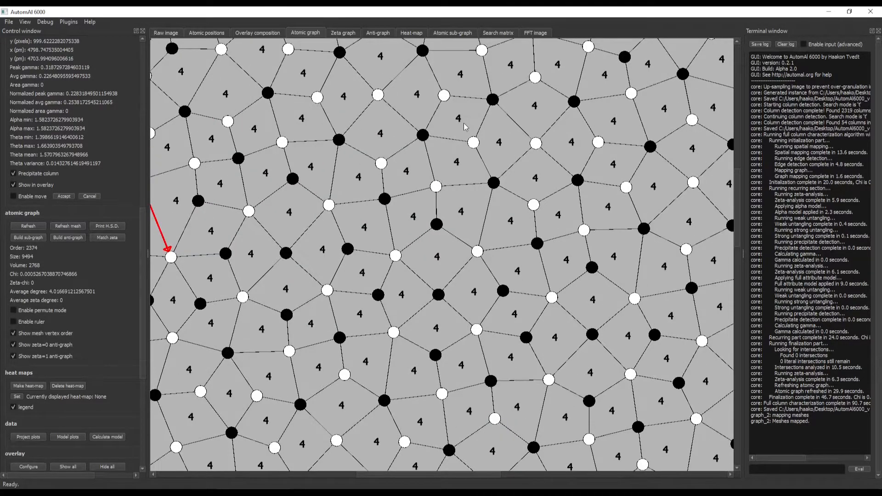
left_click(426, 145)
key("p")
left_click(444, 95)
left_click(494, 101)
key("p")
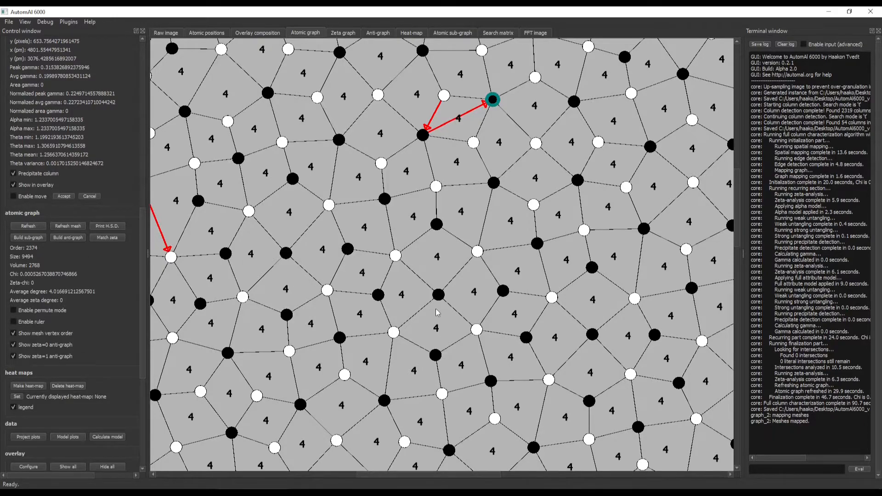
- Switch to the overlay composition and examine the atomic species across the precipitate
scroll(439, 315, "down", 3)
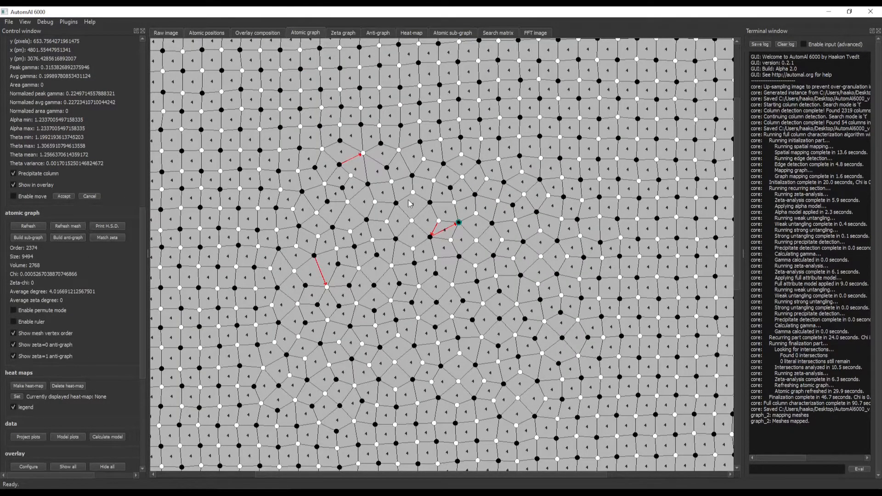
left_click(273, 35)
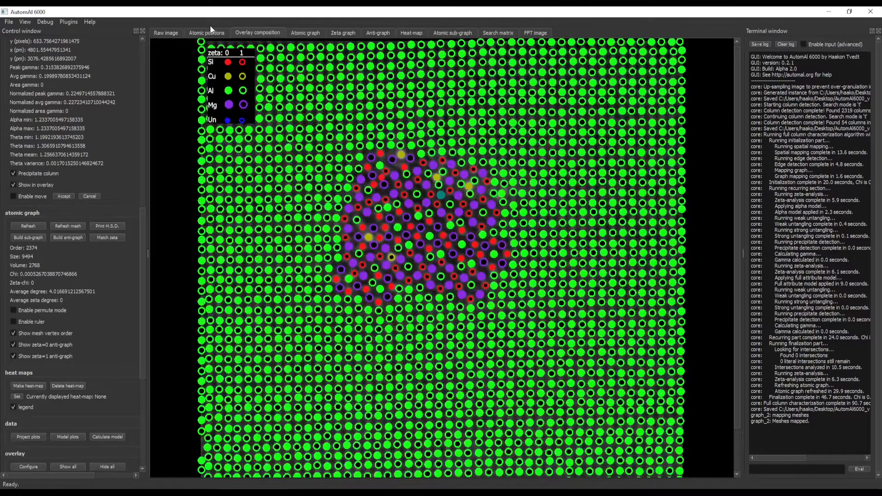
scroll(388, 245, "up", 5)
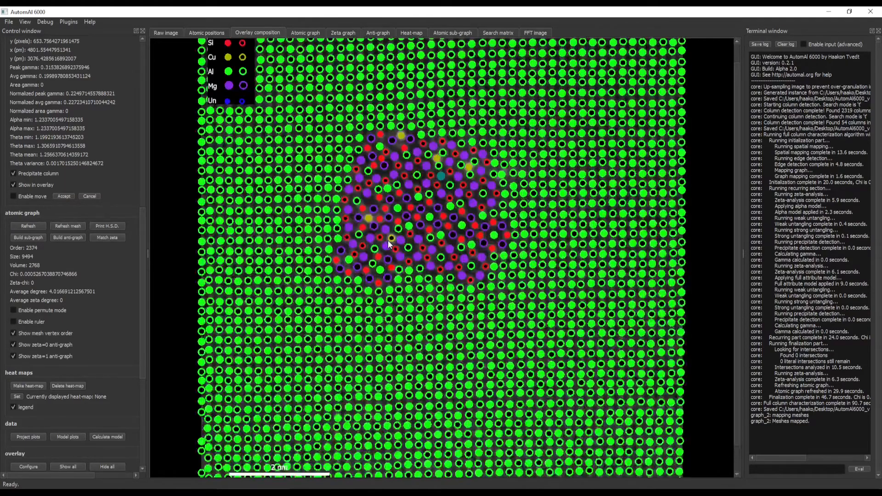
scroll(426, 231, "up", 1)
scroll(427, 232, "down", 2)
scroll(426, 231, "up", 1)
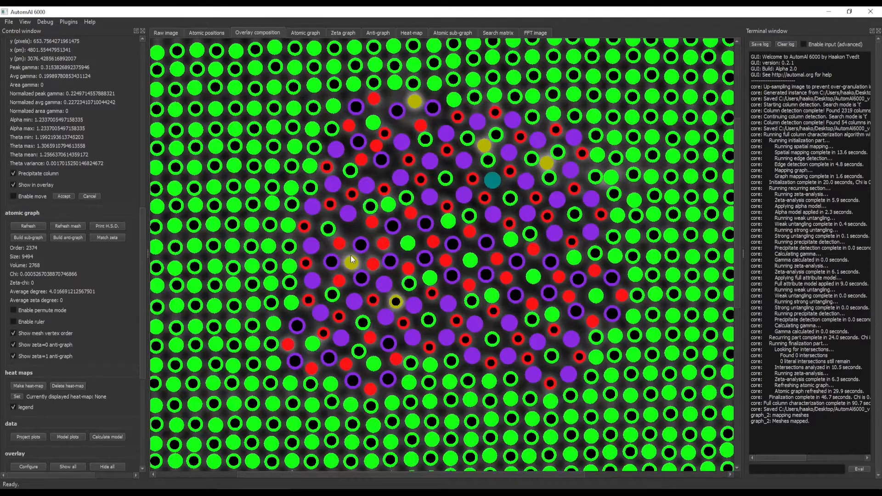
- Return to the atomic graph and hide its mesh vertex order
scroll(360, 255, "down", 5)
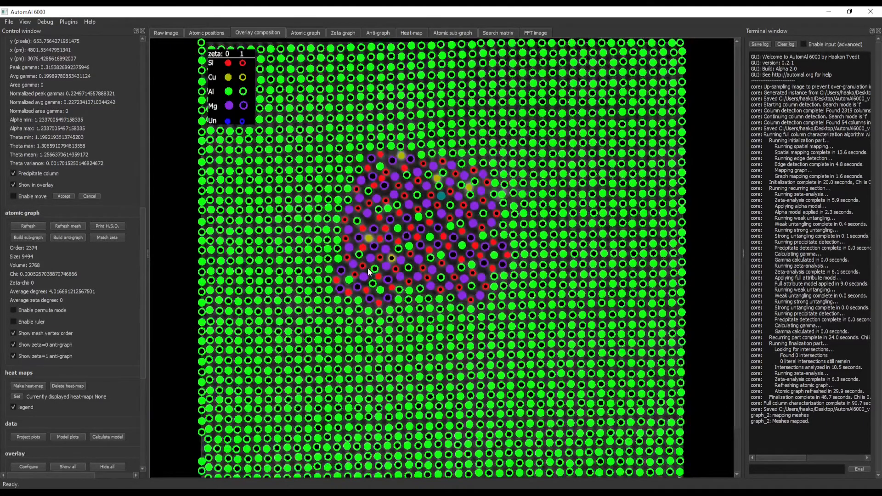
scroll(368, 272, "up", 2)
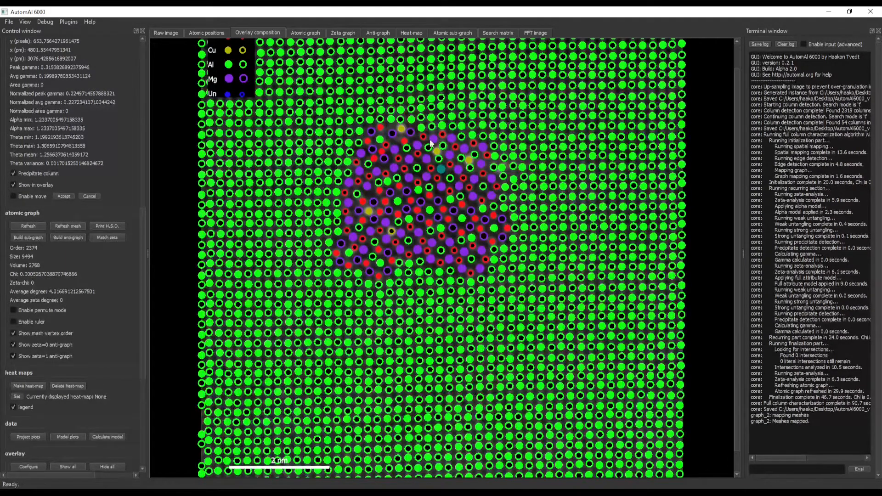
left_click(305, 33)
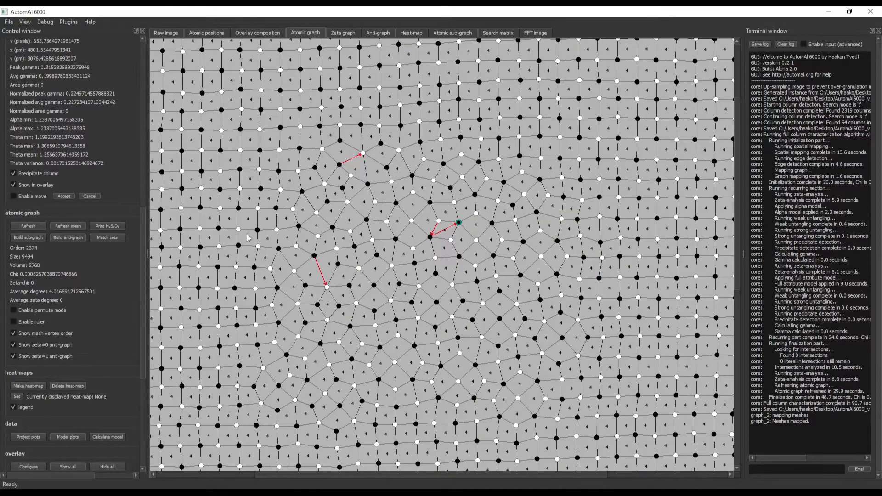
left_click(42, 334)
scroll(407, 298, "down", 1)
scroll(407, 298, "down", 2)
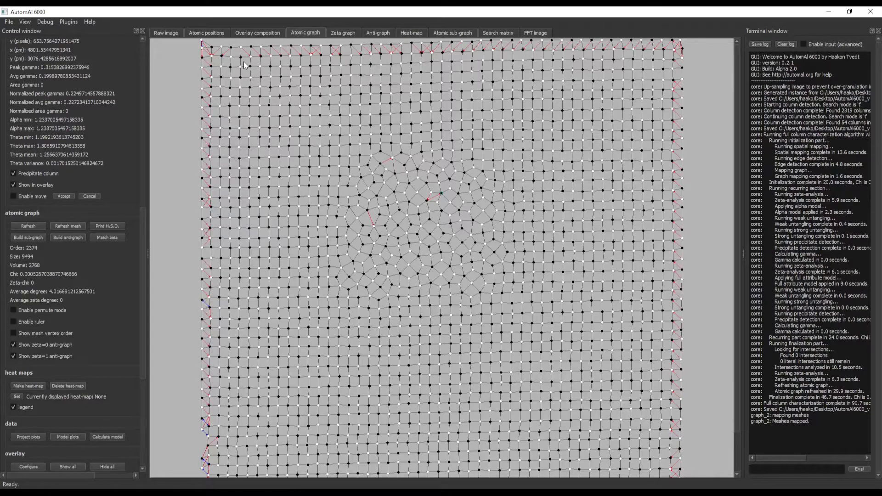
- Switch to the overlay composition and save the project as sample_demo_review
left_click(256, 33)
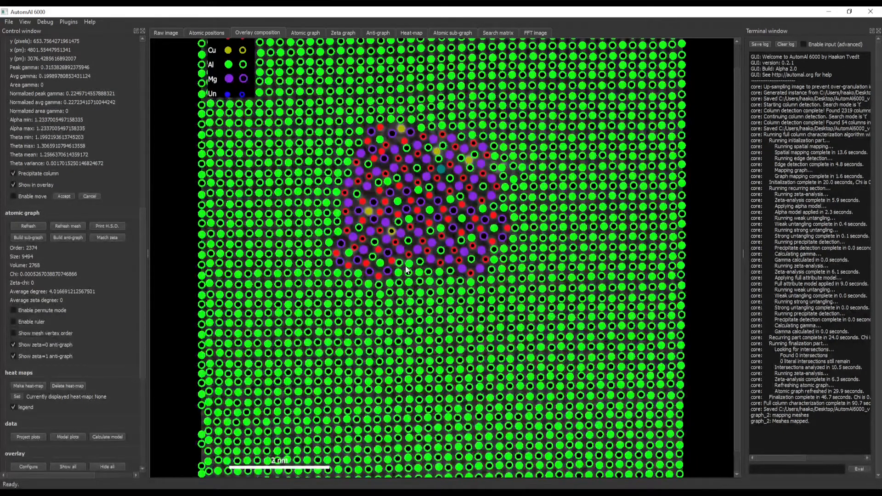
scroll(413, 239, "down", 2)
scroll(96, 198, "up", 10)
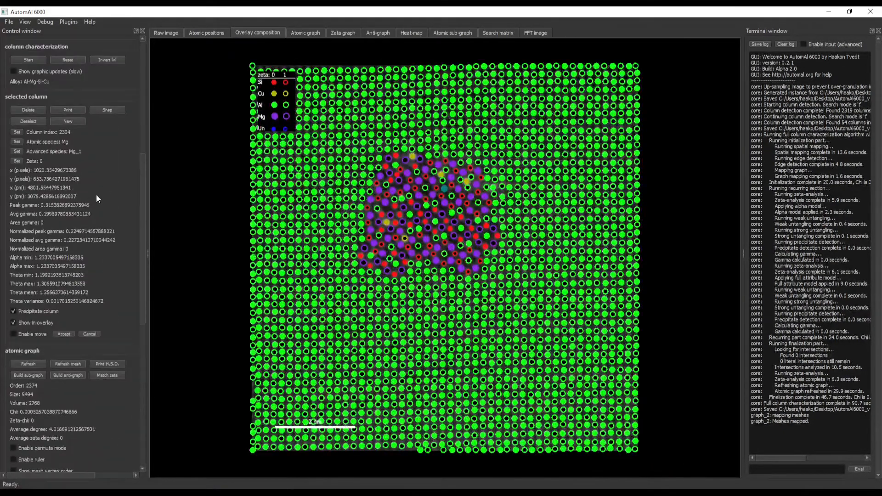
left_click(95, 58)
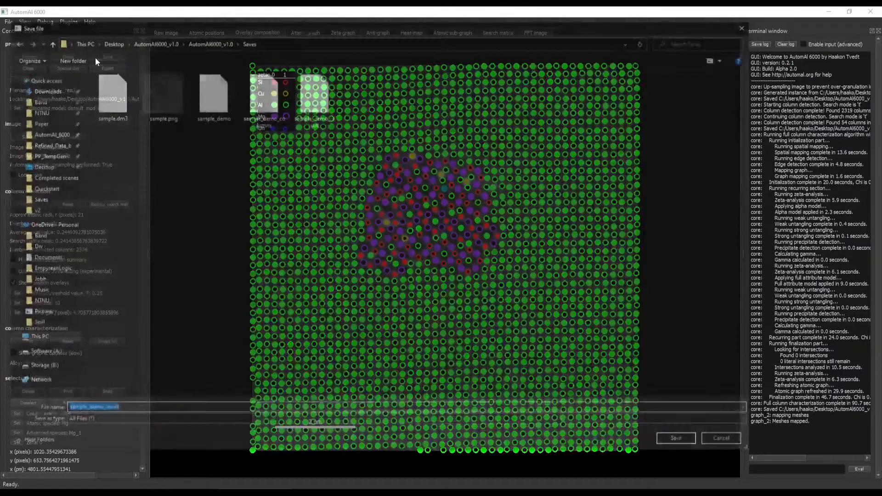
left_click(136, 408)
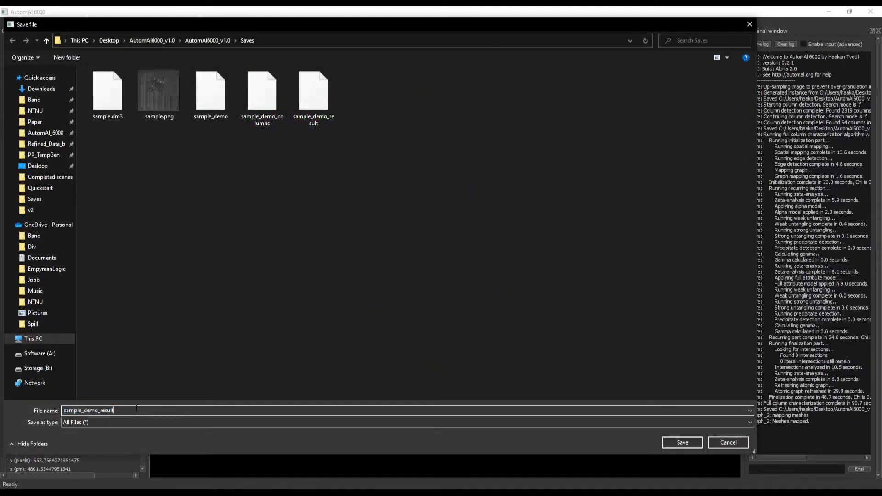
key("BackSpace")
key("BackSpace")
key("BackSpace")
key("BackSpace")
key("BackSpace")
key("BackSpace")
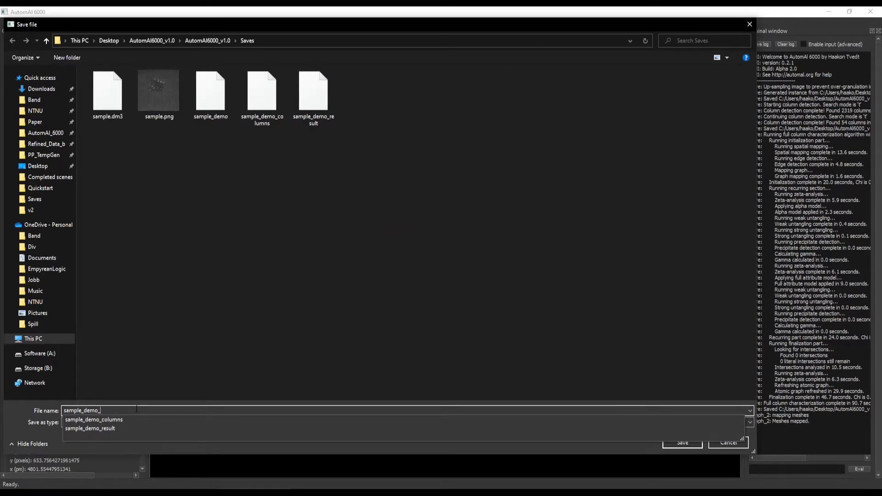
type("review")
key("Return")
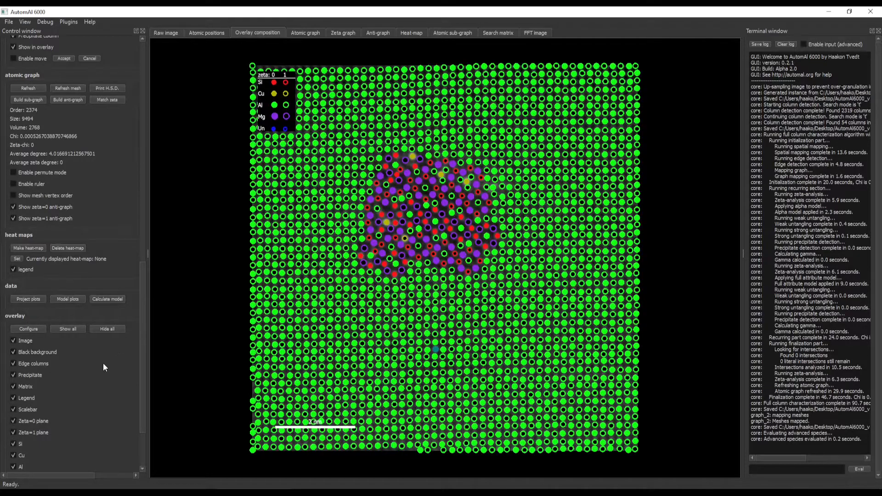
- Hide the matrix columns in the overlay and clear the precipitate flag on the two stray Al columns below the precipitate
scroll(111, 359, "down", 3)
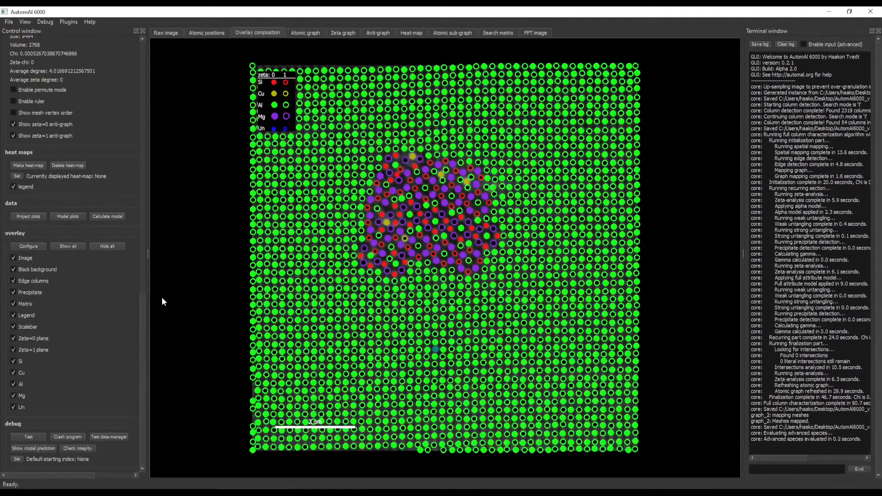
left_click(24, 304)
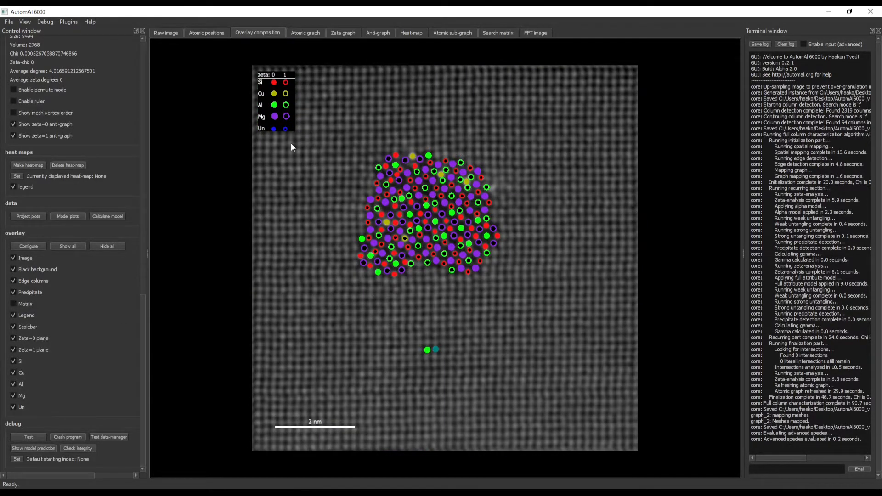
left_click(437, 349)
left_click(428, 351)
scroll(92, 346, "up", 10)
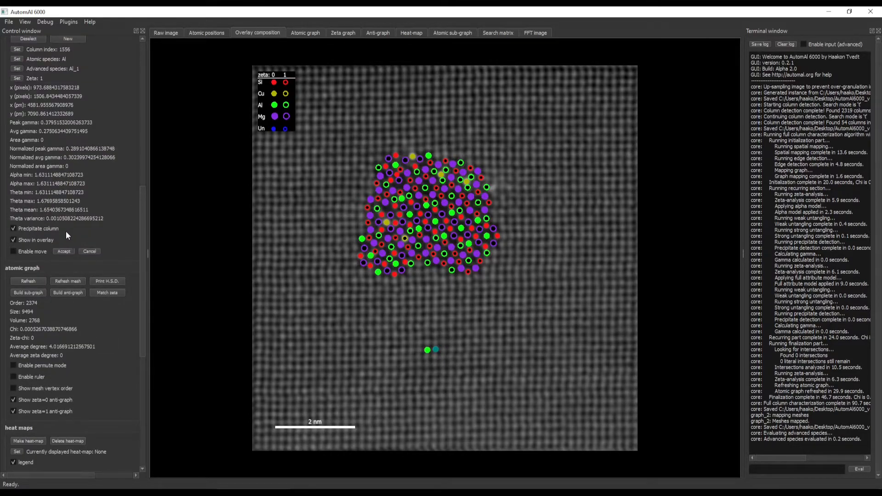
scroll(45, 233, "up", 4)
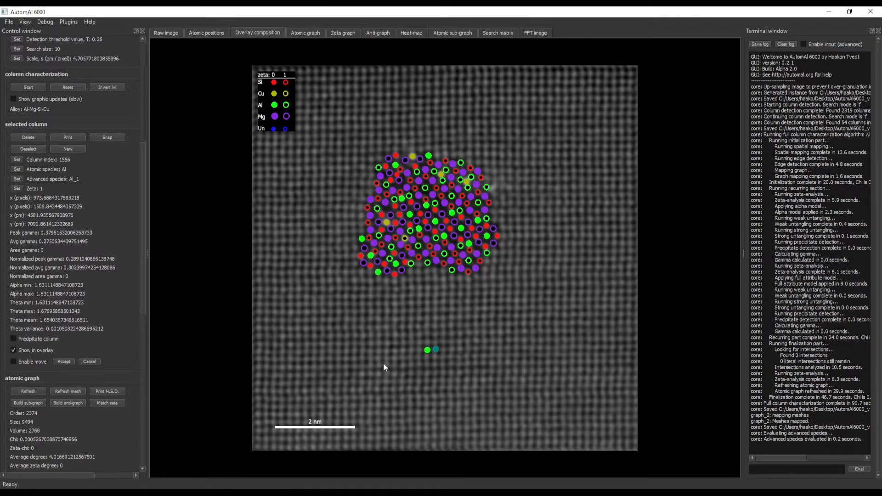
left_click(427, 351)
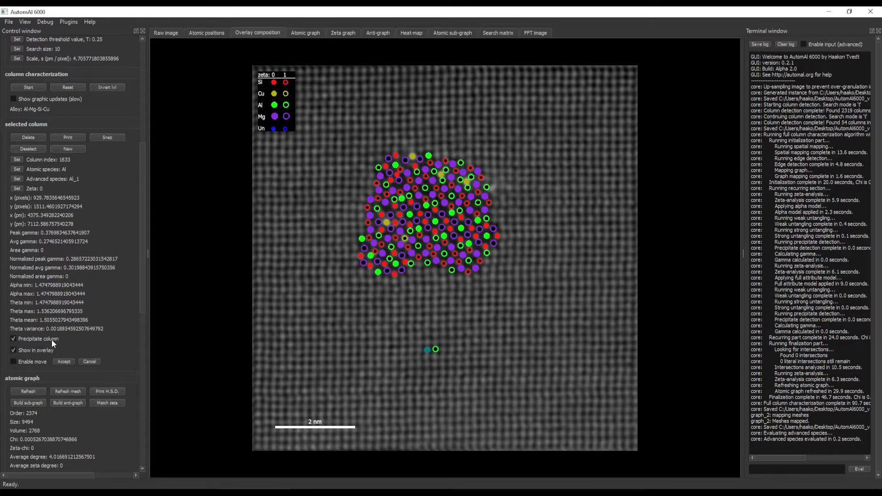
left_click(435, 351)
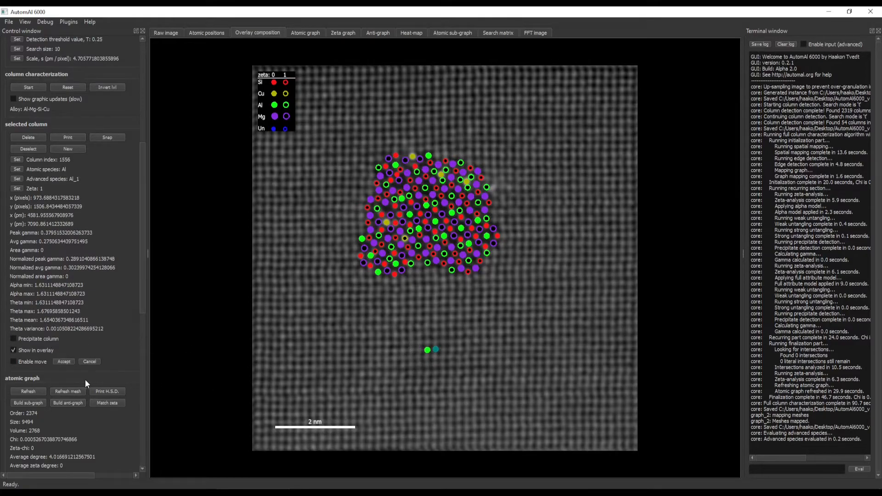
scroll(85, 379, "down", 14)
left_click(23, 302)
left_click(23, 302)
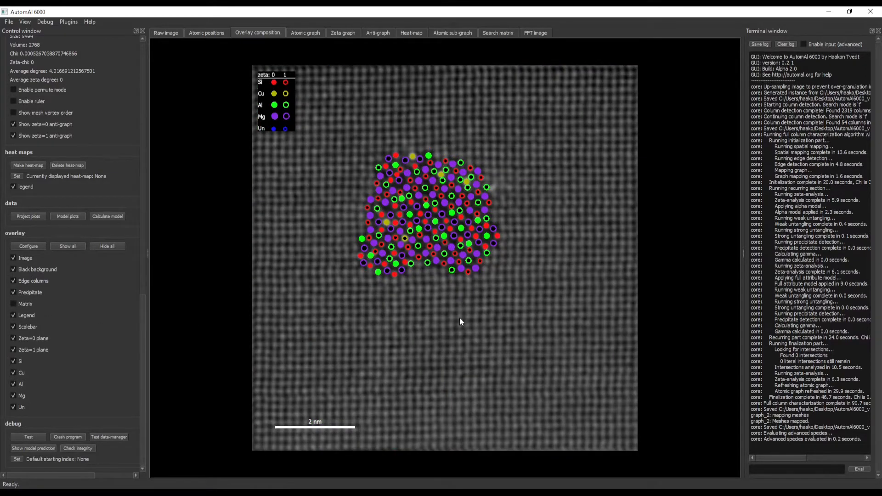
- Toggle the matrix columns and the legend off and on to compare the overlay with and without them
left_click(28, 303)
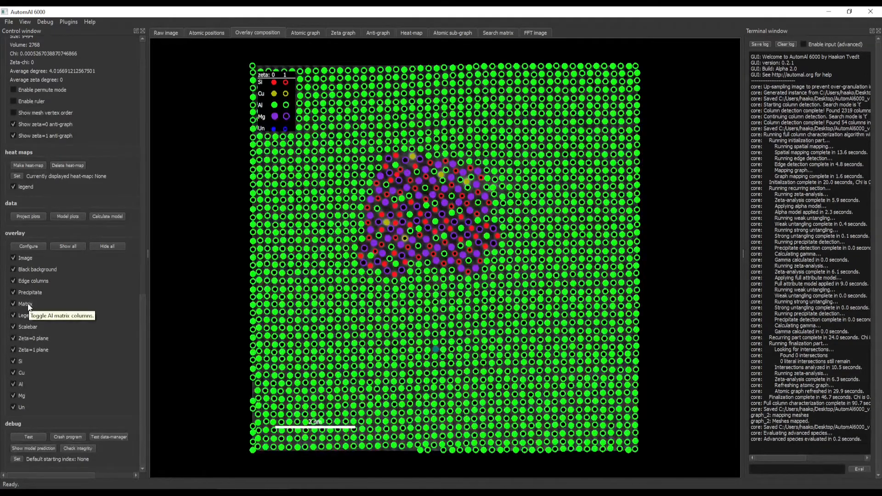
left_click(28, 303)
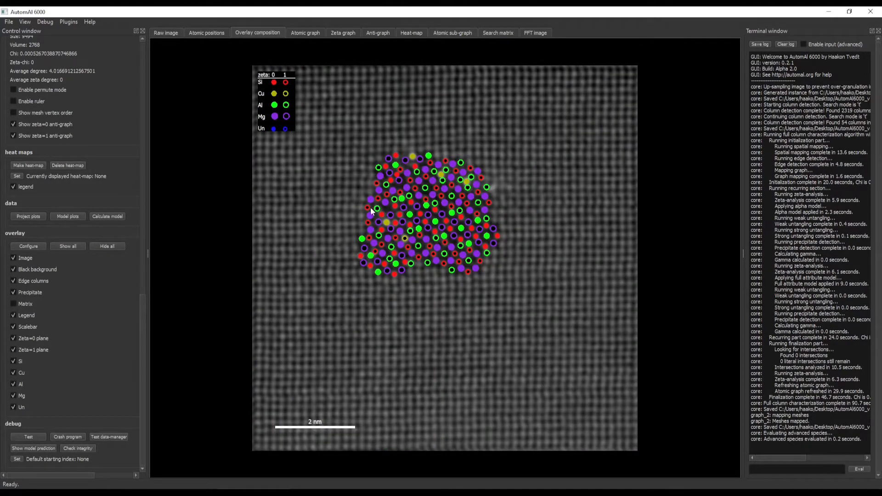
left_click(31, 307)
left_click(31, 307)
left_click(28, 305)
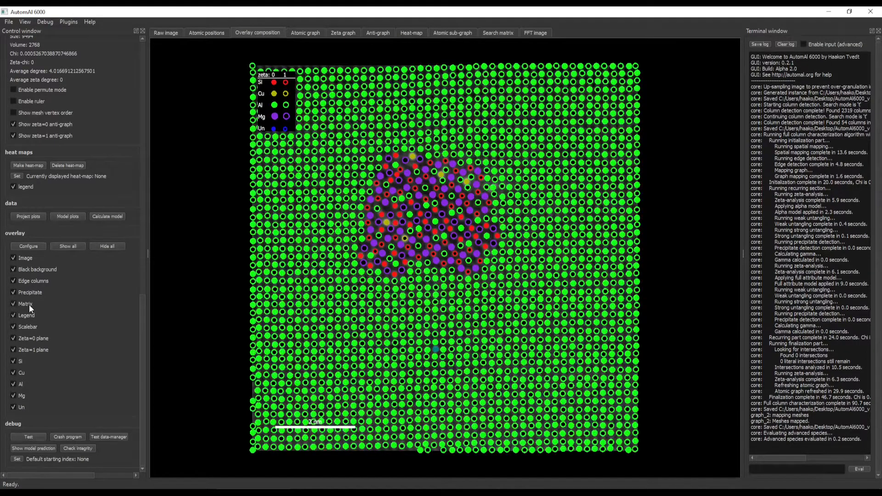
left_click(29, 305)
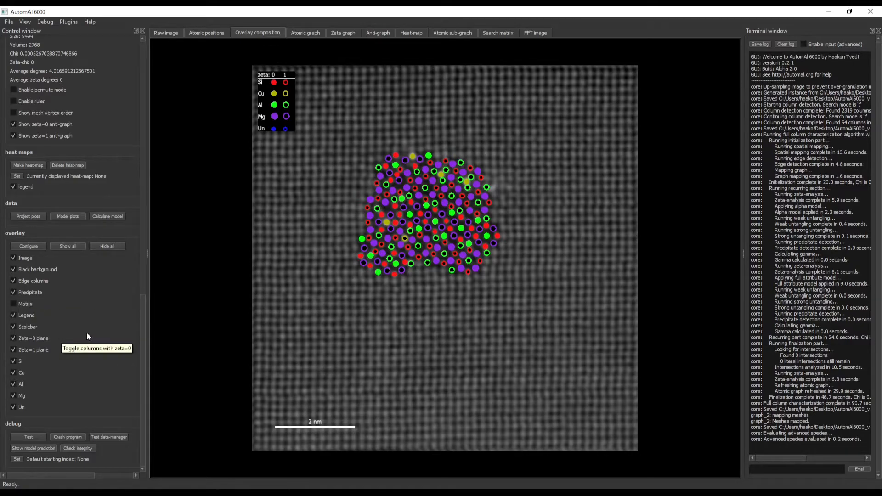
left_click(23, 316)
left_click(23, 316)
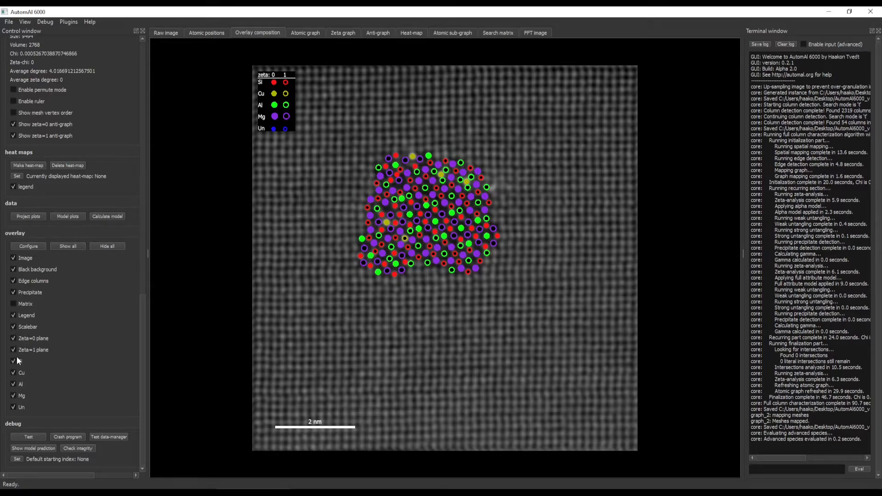
- Isolate the Si columns in the overlay by hiding Cu, Al, Mg and Un, and show those species again
left_click(23, 374)
left_click(21, 385)
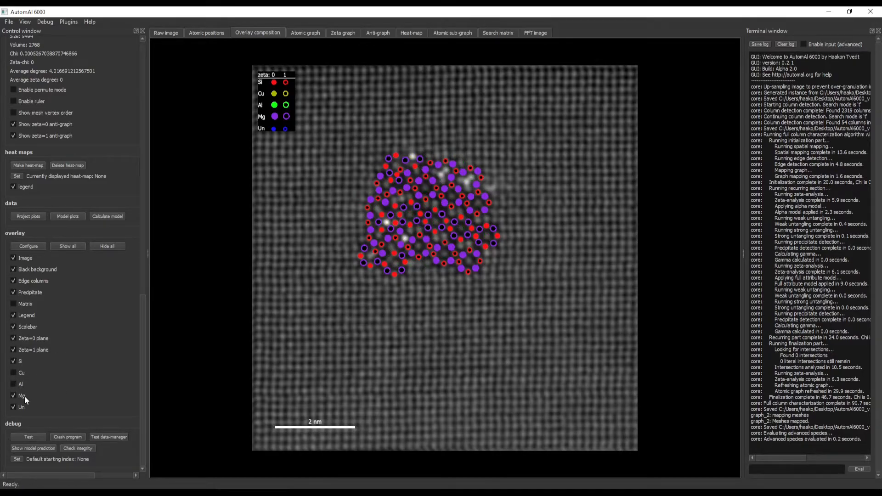
left_click(25, 396)
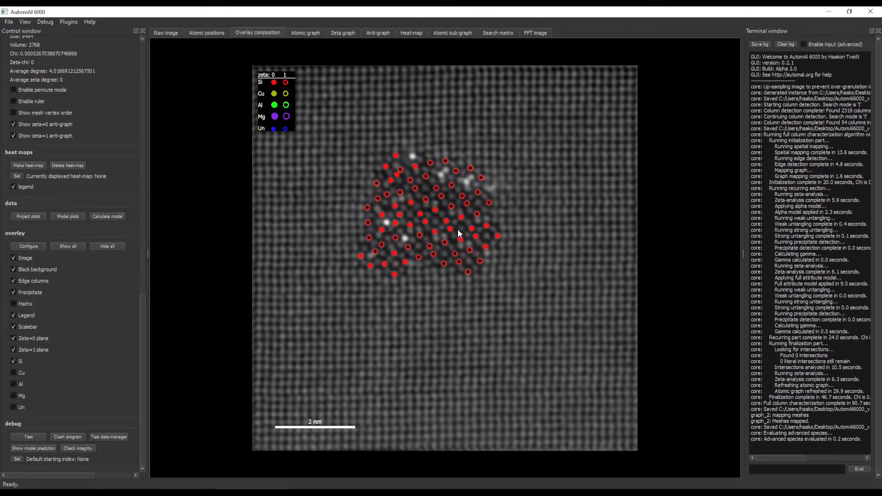
left_click(21, 405)
left_click(21, 395)
left_click(21, 385)
left_click(21, 373)
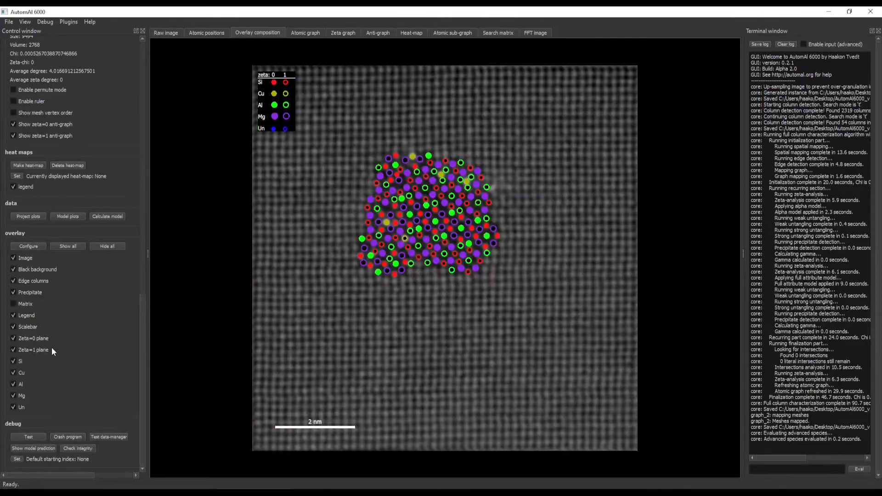
- View the zeta=1 columns alone by hiding the zeta=0 plane, and restore that plane and the matrix columns
left_click(40, 341)
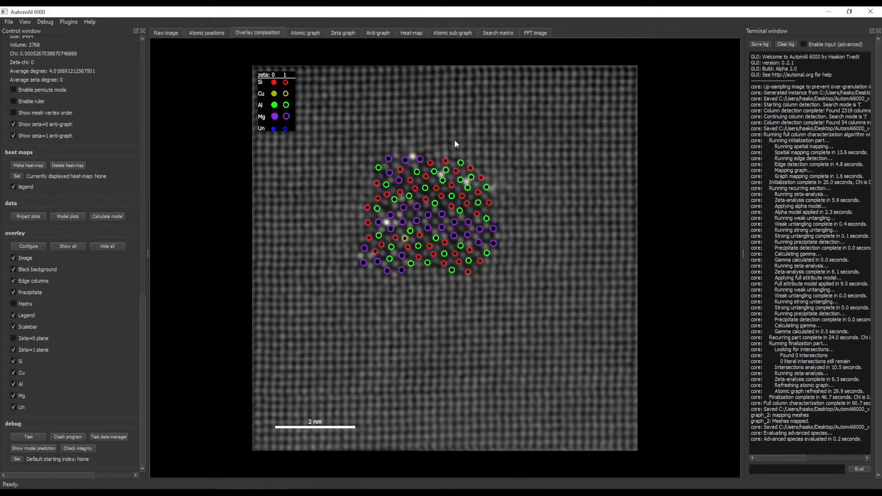
left_click(37, 340)
scroll(98, 411, "up", 10)
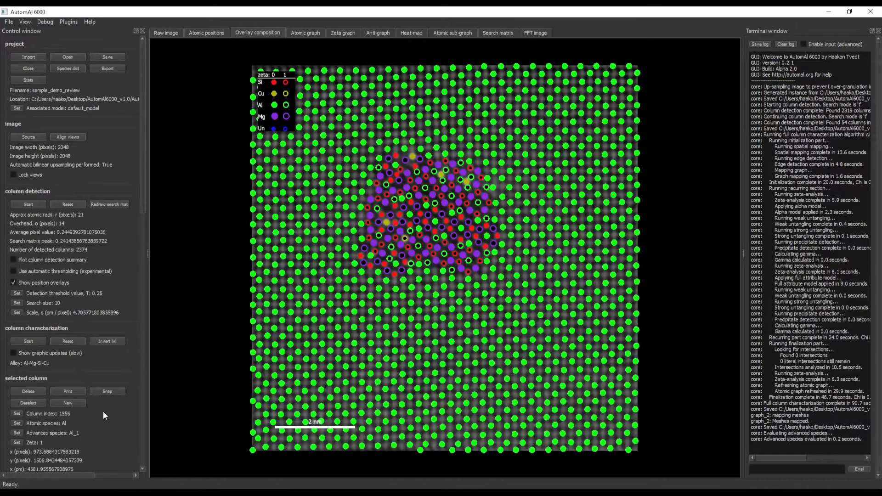
scroll(102, 412, "down", 15)
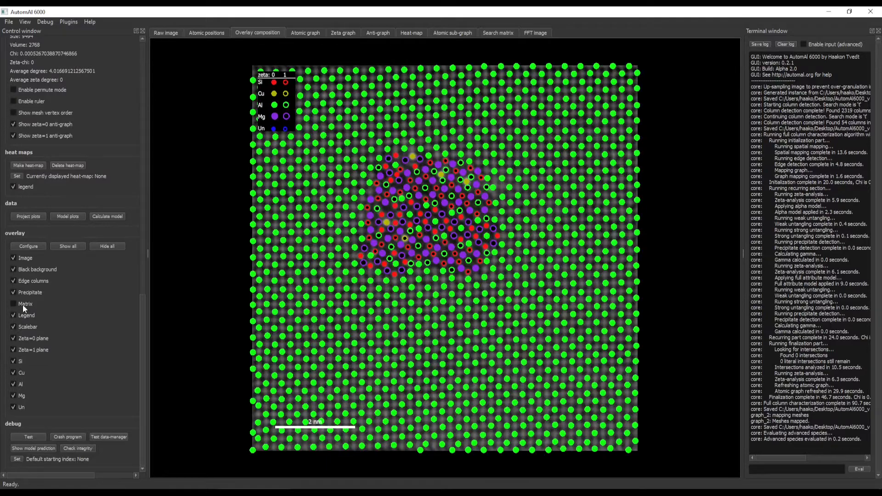
left_click(14, 304)
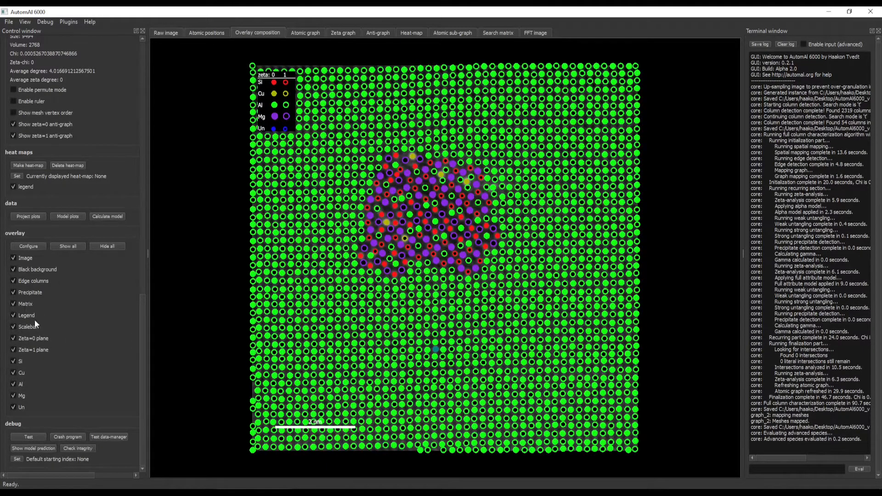
- Inspect the precipitate flag of two neighbouring Al columns at the precipitate's lower edge, and hide the matrix columns in the overlay
scroll(78, 340, "up", 8)
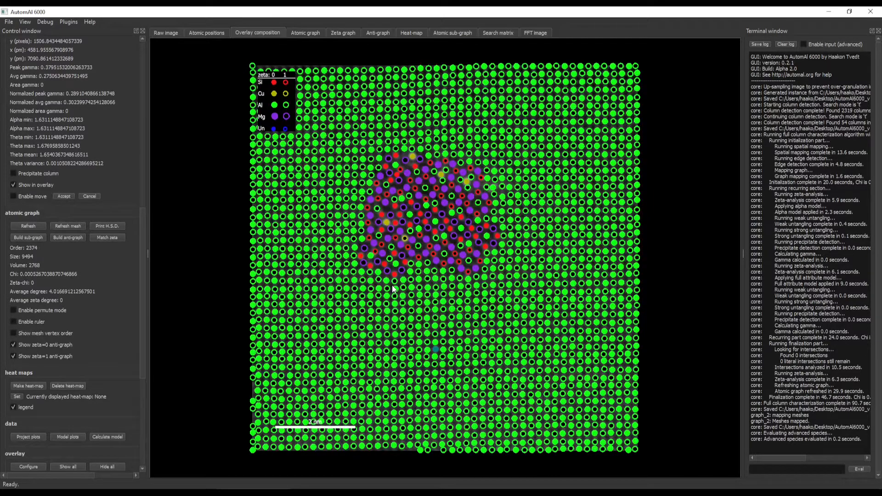
left_click(411, 265)
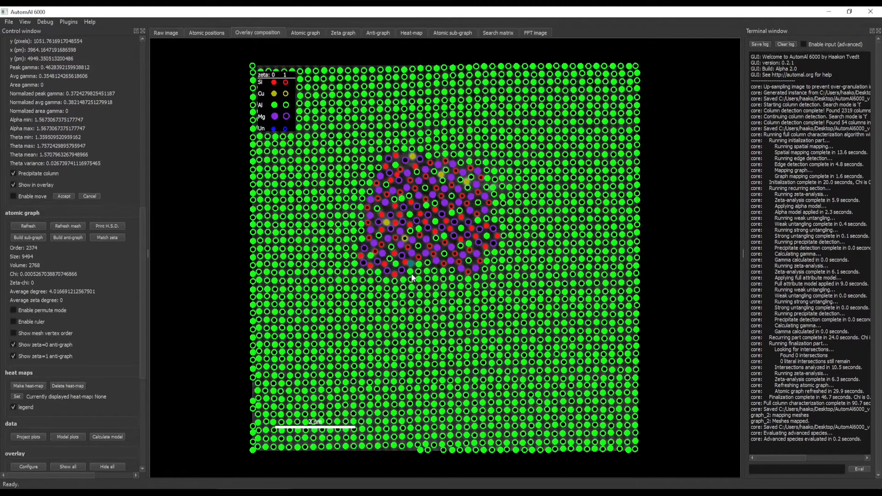
left_click(413, 275)
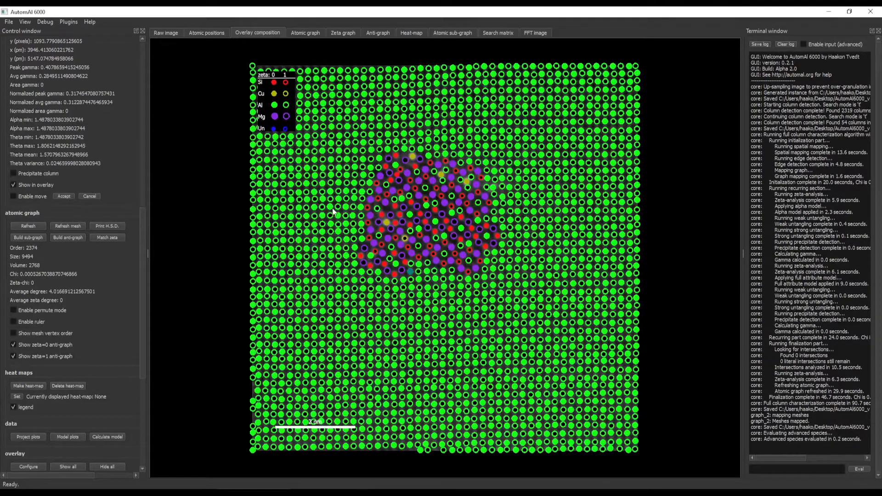
scroll(57, 398, "down", 8)
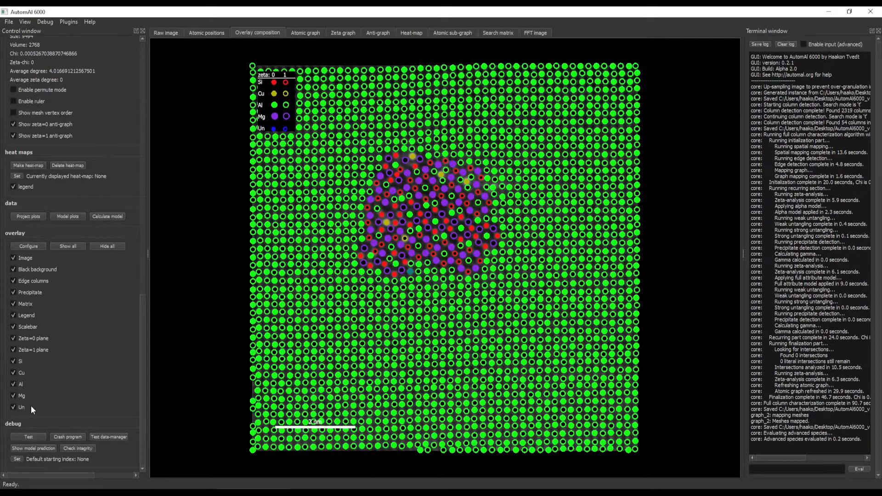
left_click(23, 304)
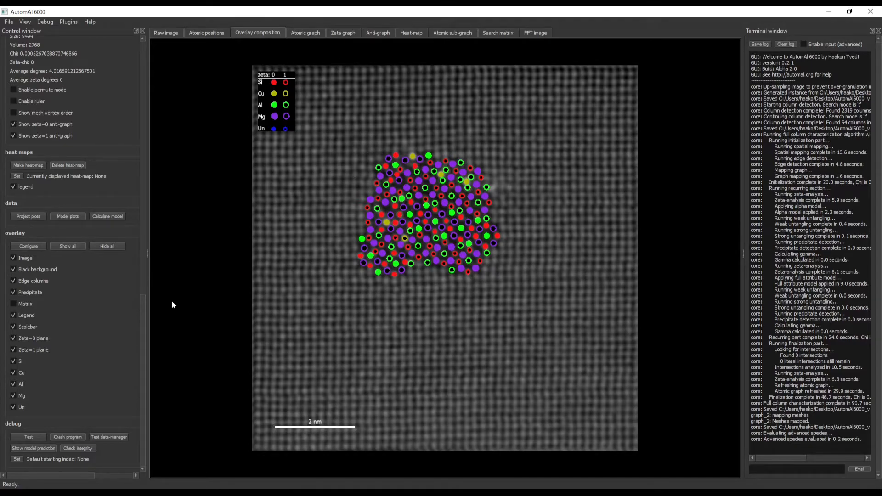
scroll(90, 341, "up", 15)
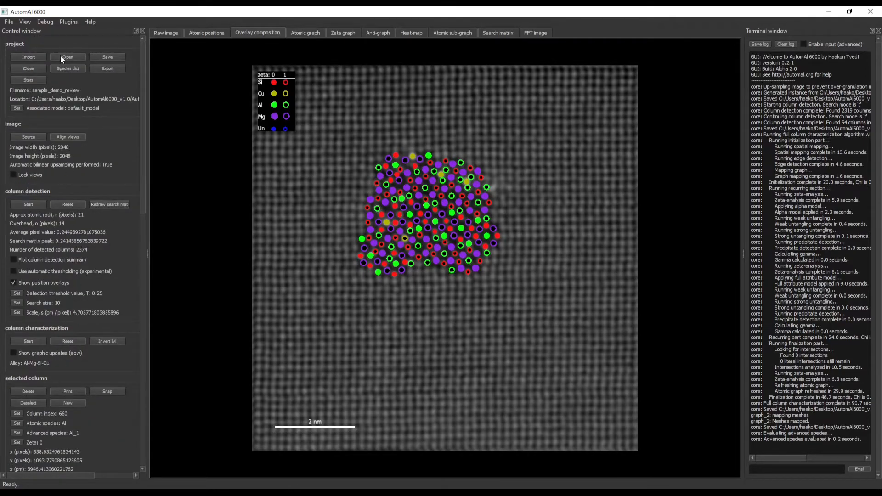
- Start exporting the project as Scalable Vector Graphics (.svg) and continue to the export options
left_click(98, 69)
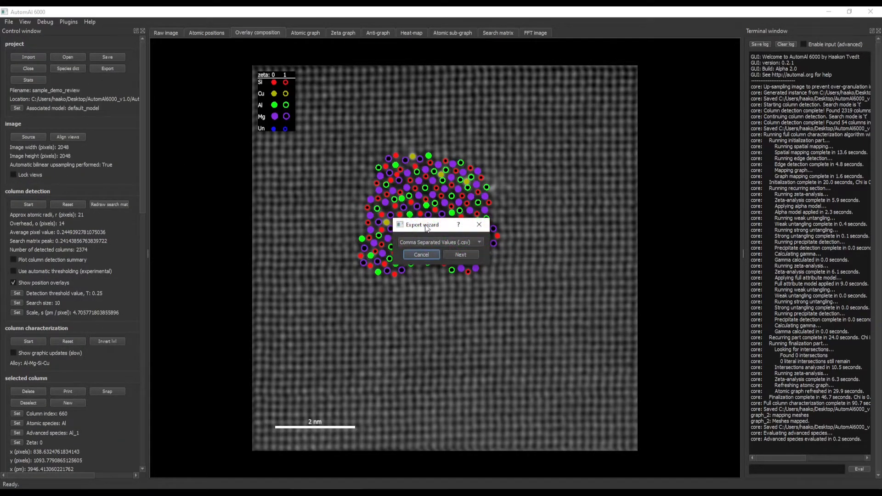
left_click_drag(420, 224, 368, 170)
left_click(369, 177)
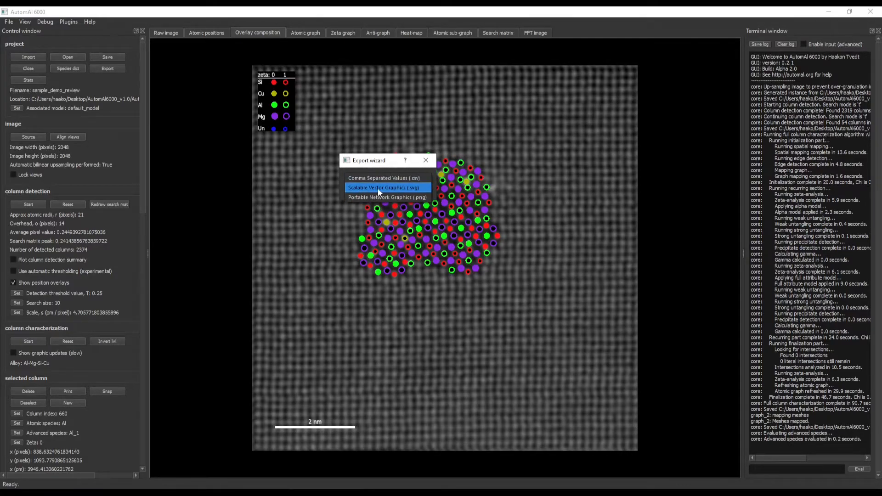
left_click(378, 189)
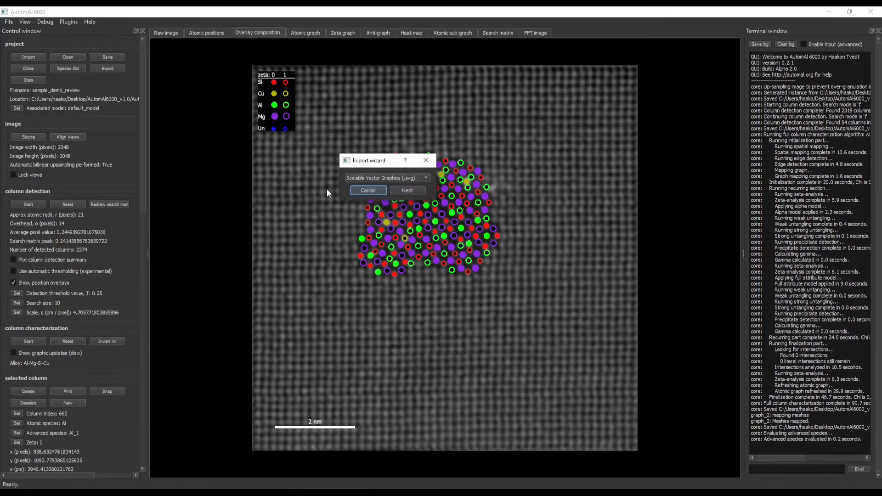
left_click(409, 191)
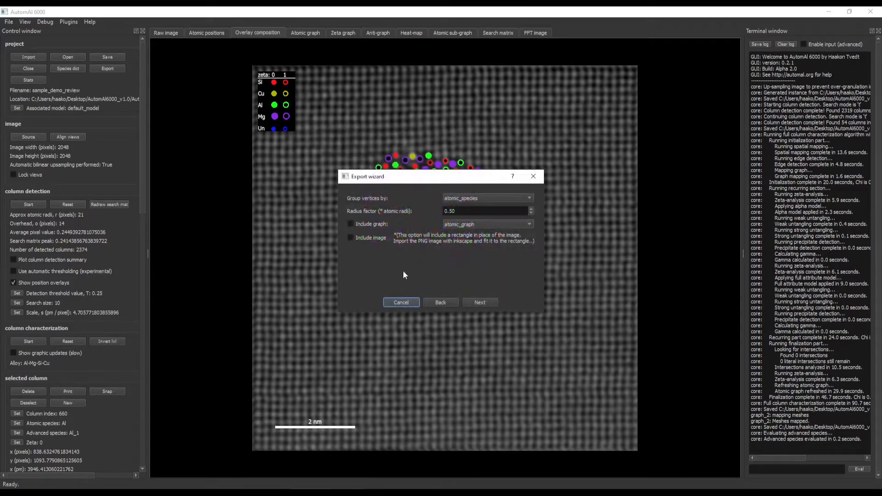
left_click_drag(419, 160, 561, 290)
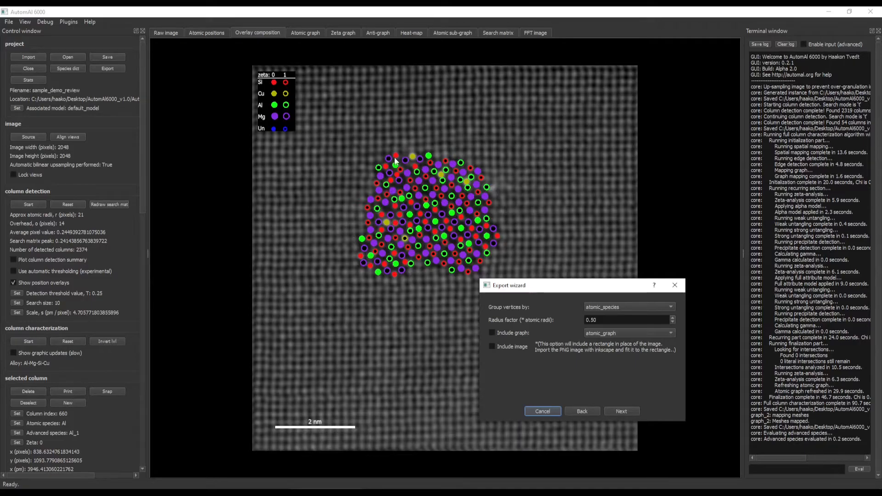
left_click_drag(552, 287, 580, 219)
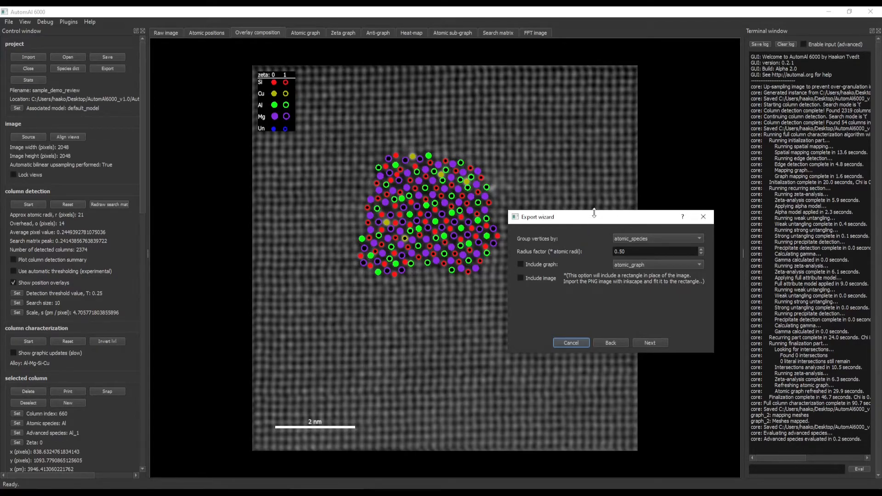
left_click_drag(595, 221, 452, 212)
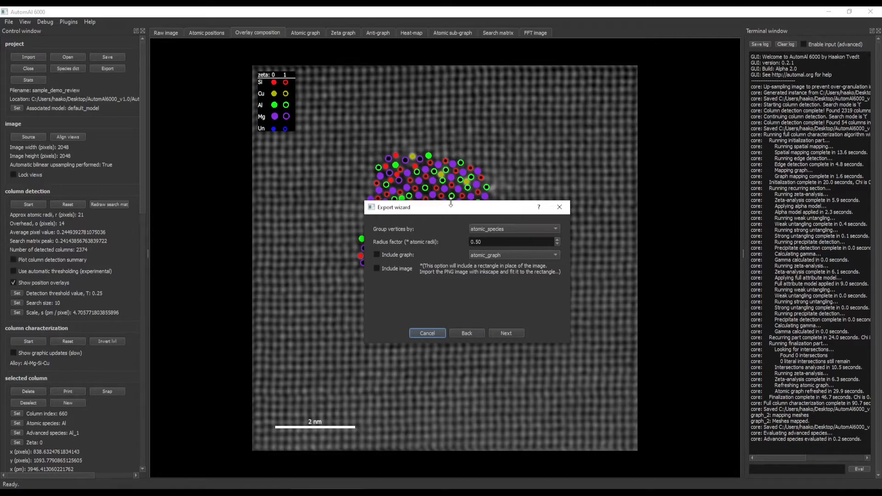
left_click_drag(463, 201, 428, 162)
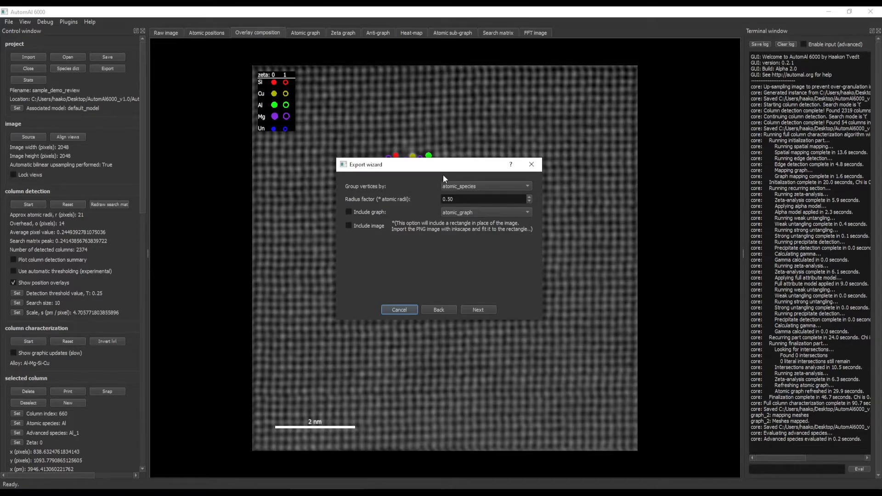
left_click_drag(437, 170, 439, 166)
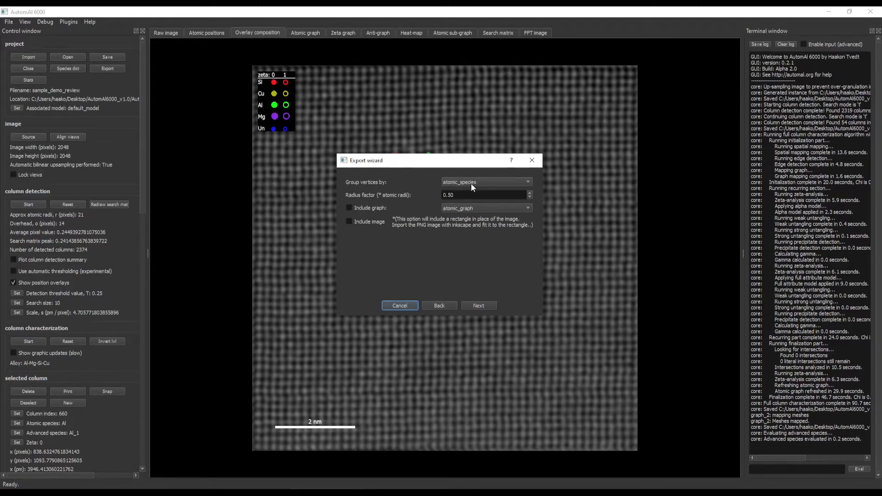
left_click_drag(459, 164, 460, 158)
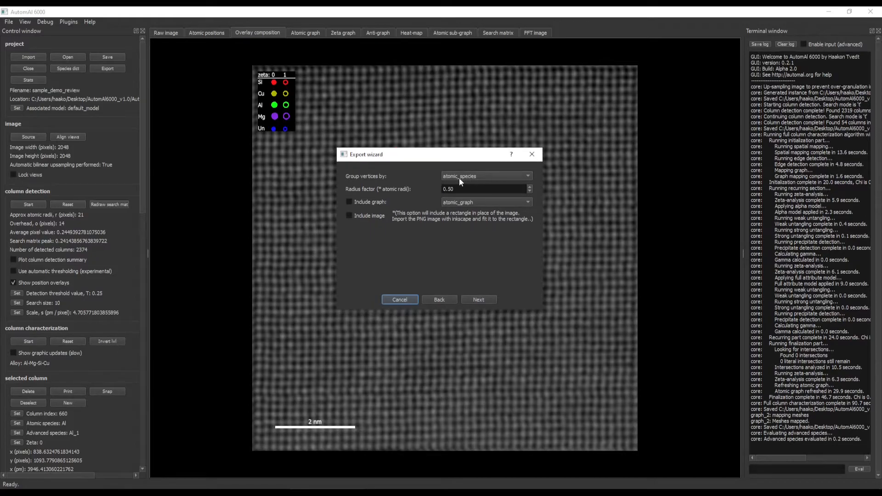
- Examine the vertex grouping choices for the SVG export, keeping atomic_species selected
left_click(471, 175)
left_click(487, 186)
left_click(467, 179)
left_click(467, 166)
- Include the atomic_graph and the image placeholder rectangle in the SVG export
left_click_drag(406, 155, 403, 208)
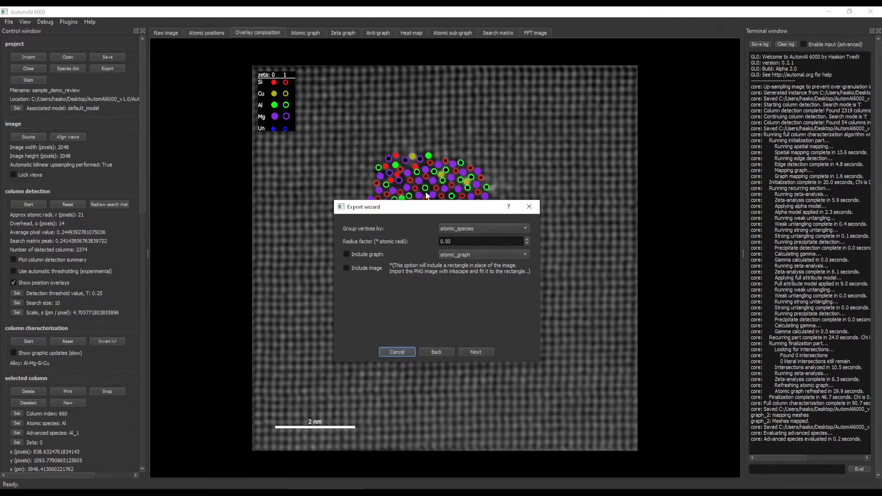
left_click_drag(429, 211, 430, 157)
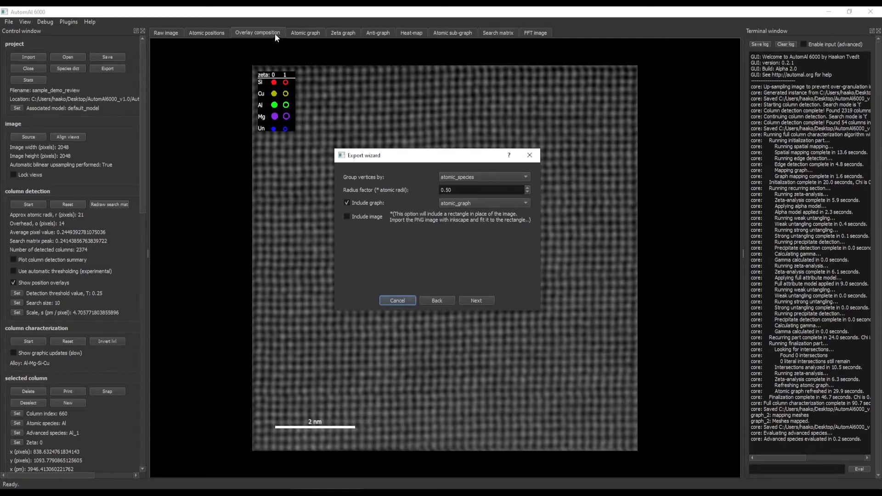
left_click_drag(428, 160, 426, 177)
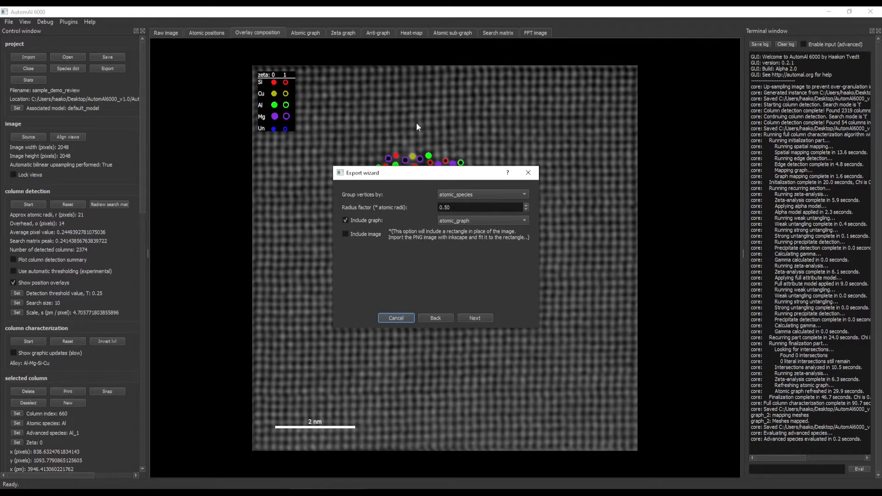
left_click_drag(422, 177, 422, 154)
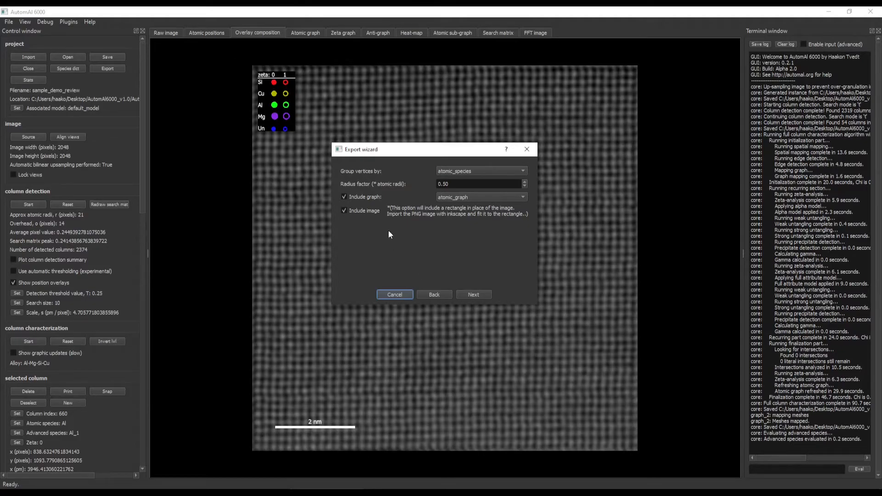
- Exclude matrix columns and columns hidden in the overlay from the SVG export, and cancel the export wizard
left_click(472, 295)
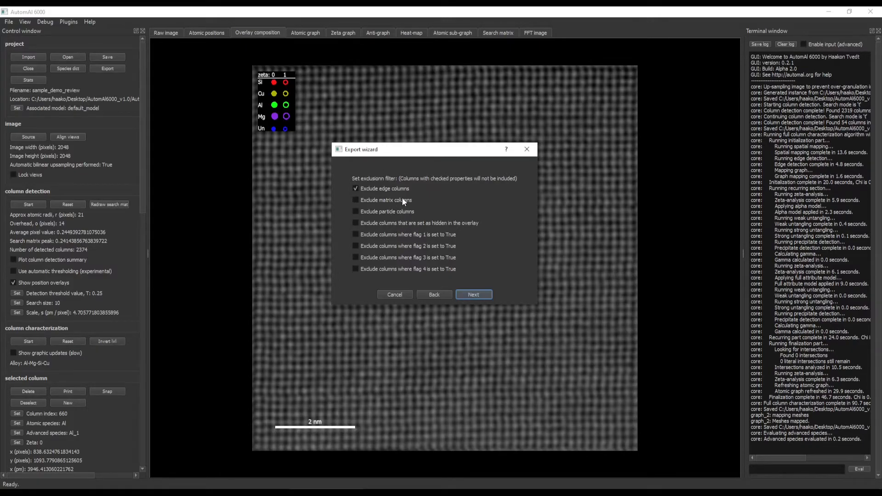
left_click(386, 201)
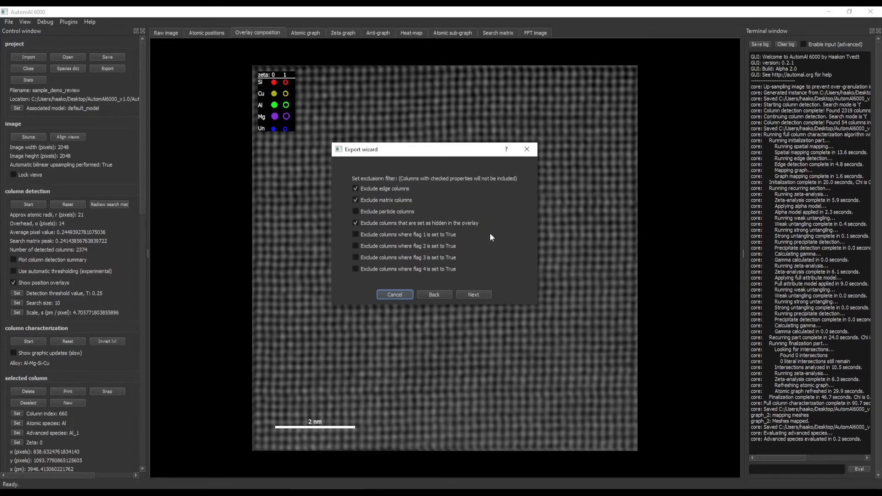
left_click(465, 297)
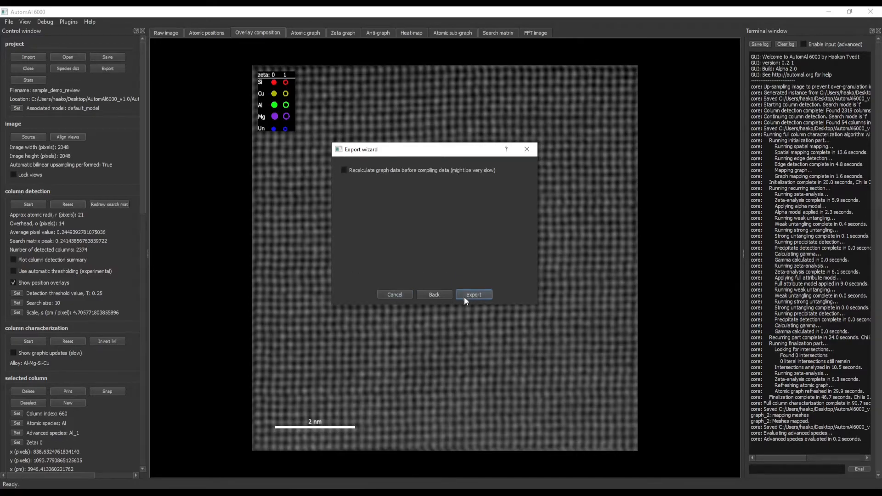
left_click(360, 170)
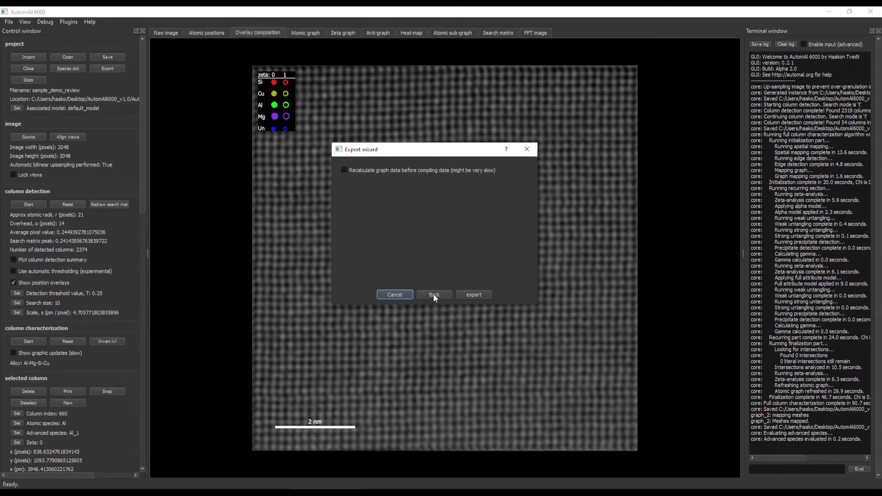
left_click(390, 294)
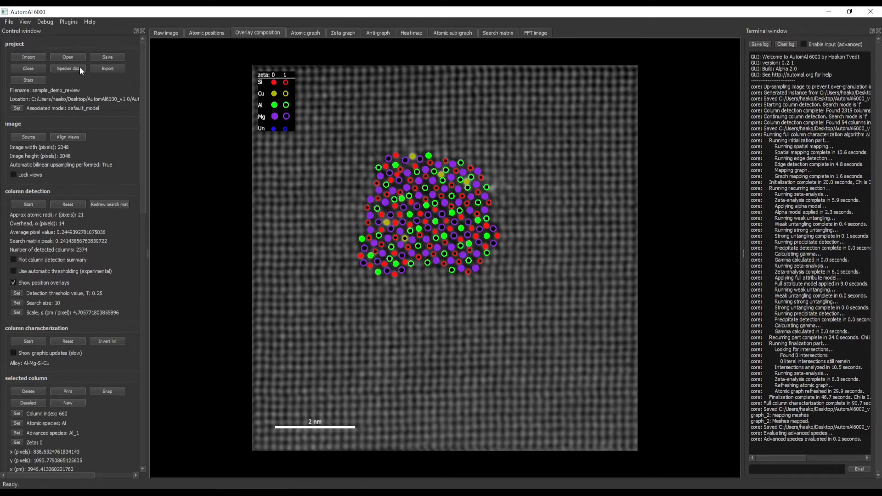
- Start a new export in the Comma Separated Values (.csv) format and continue to the choice of data source
left_click(96, 70)
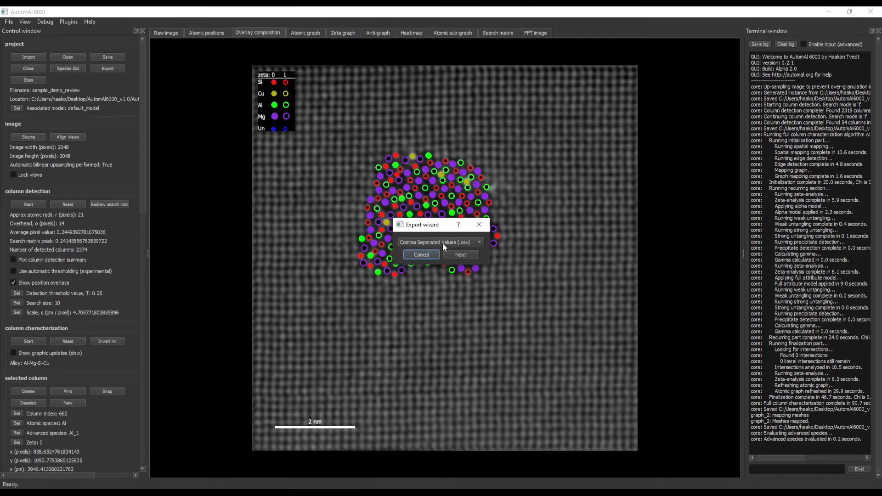
left_click(418, 242)
left_click(417, 241)
left_click(450, 257)
left_click_drag(383, 161, 399, 206)
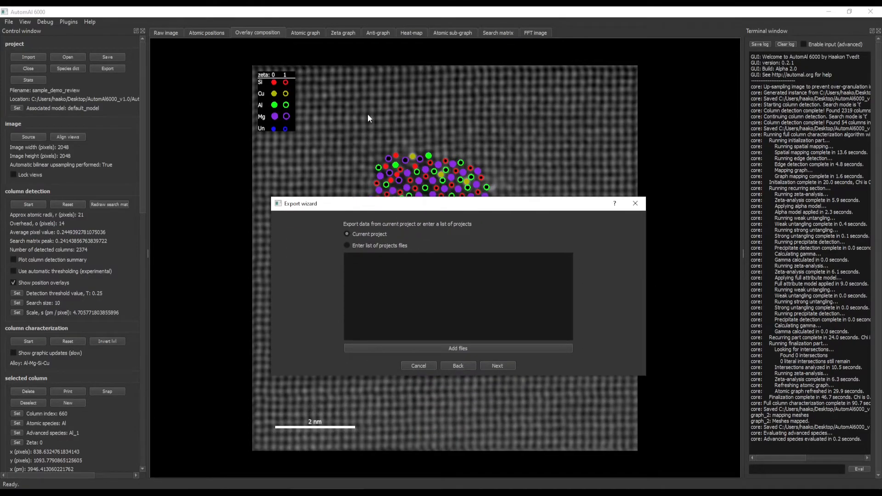
- Try a list of project files as the CSV export's data source, and switch back to the current project
left_click(382, 245)
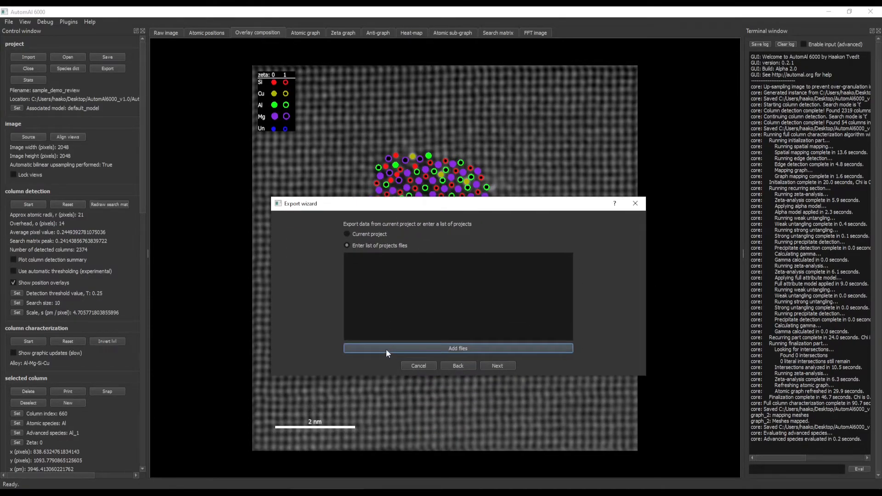
left_click(366, 235)
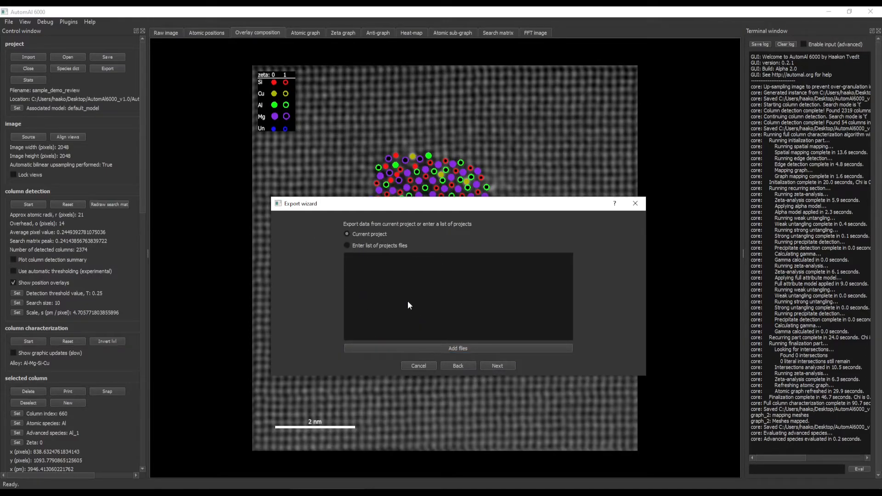
left_click_drag(468, 207, 467, 239)
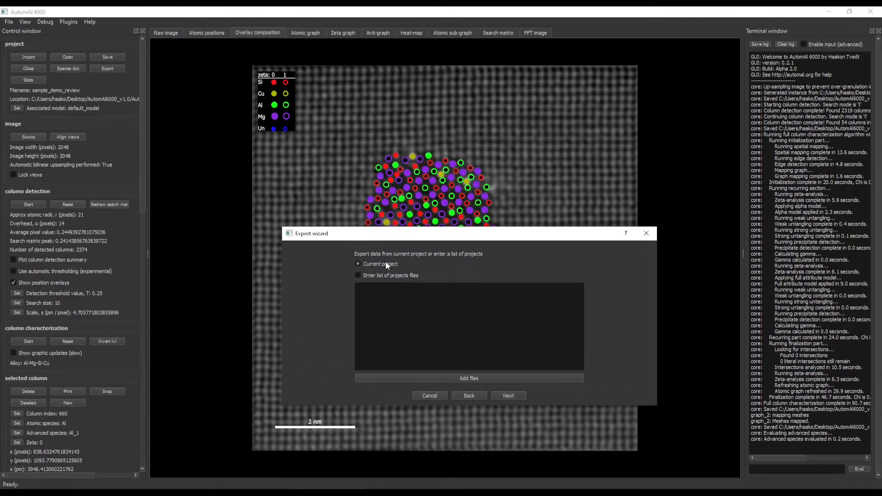
left_click(378, 277)
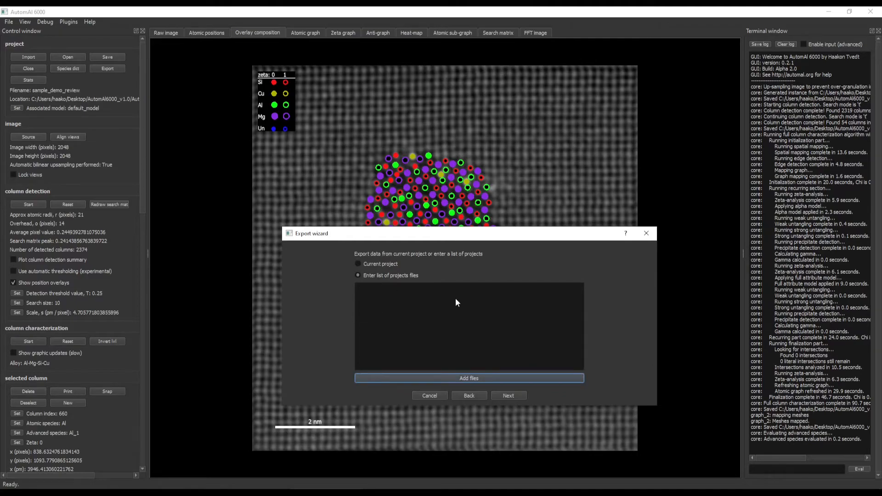
left_click_drag(473, 239, 430, 192)
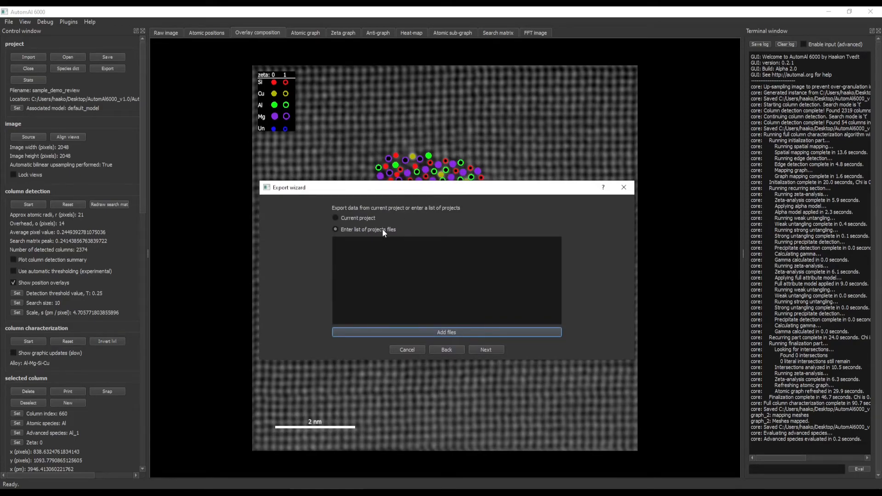
left_click_drag(434, 186, 433, 199)
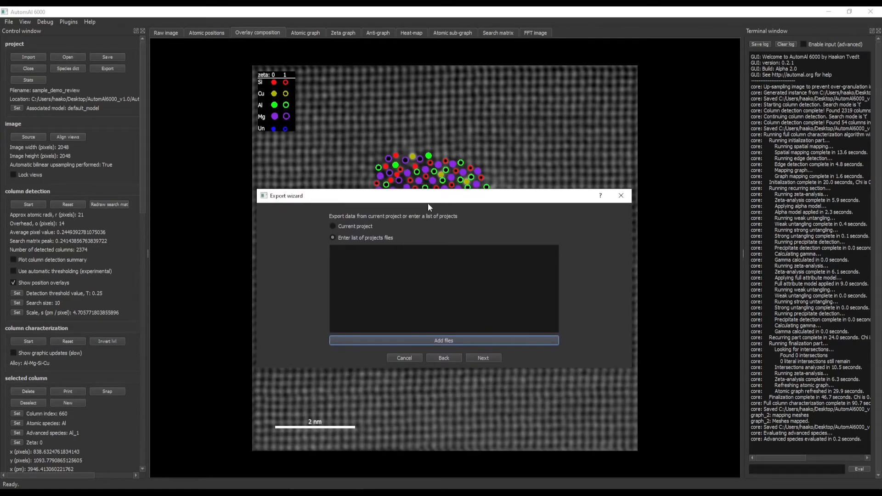
left_click(365, 226)
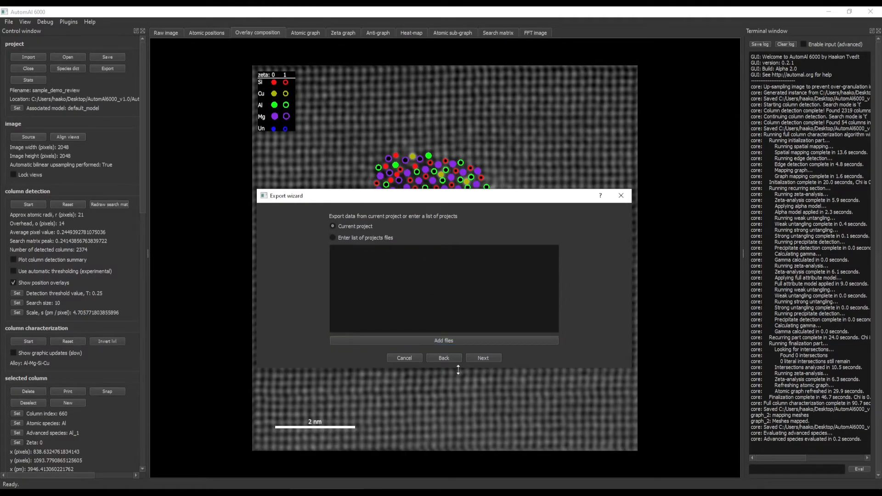
- Continue with the current project as data source and add the attribute i to the data included in the CSV export
left_click(480, 359)
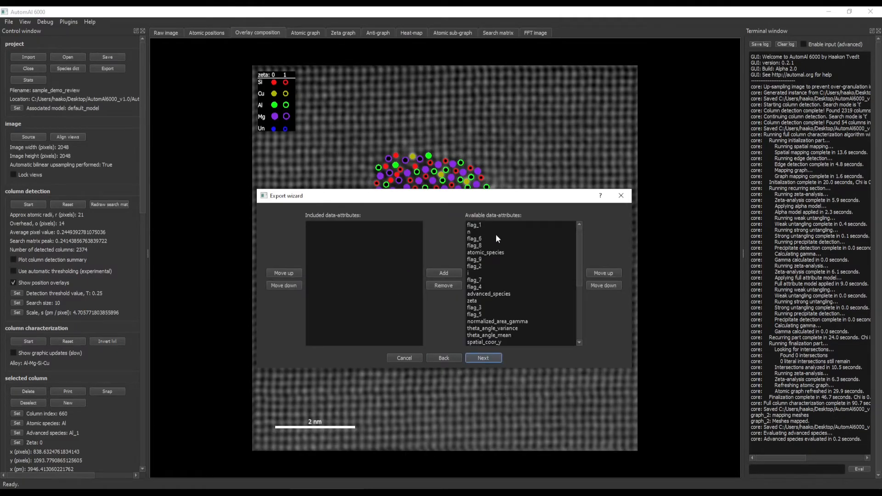
scroll(495, 267, "down", 6)
left_click(505, 294)
scroll(495, 308, "up", 6)
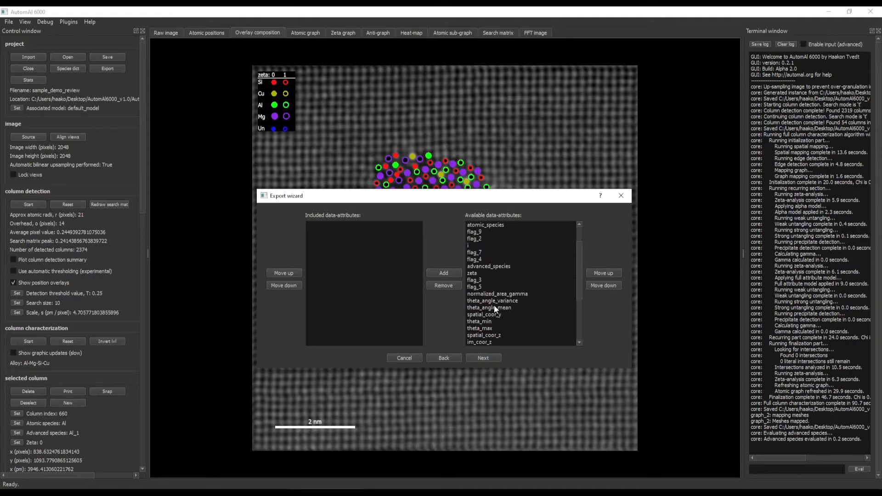
left_click_drag(493, 280, 493, 249)
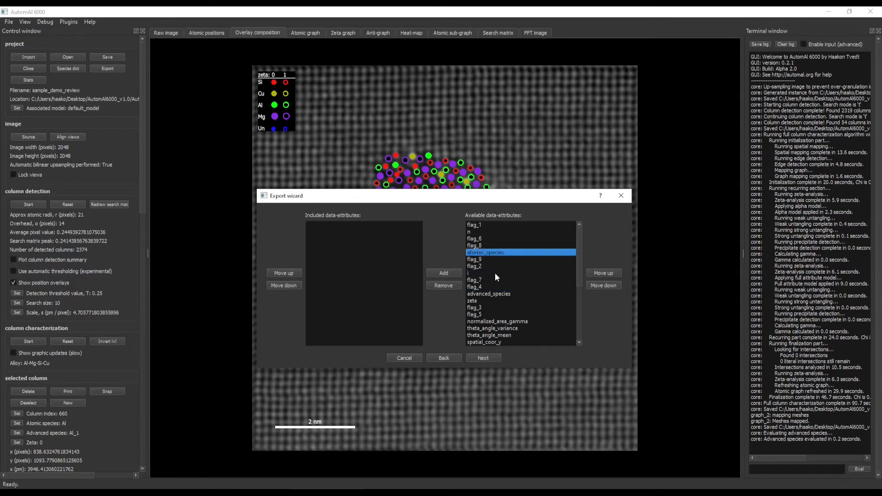
scroll(494, 276, "down", 3)
scroll(505, 318, "down", 3)
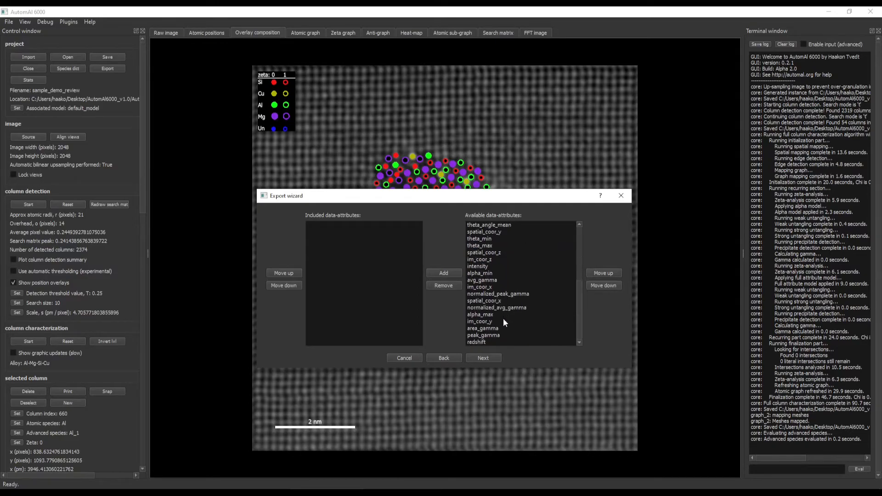
scroll(493, 300, "up", 5)
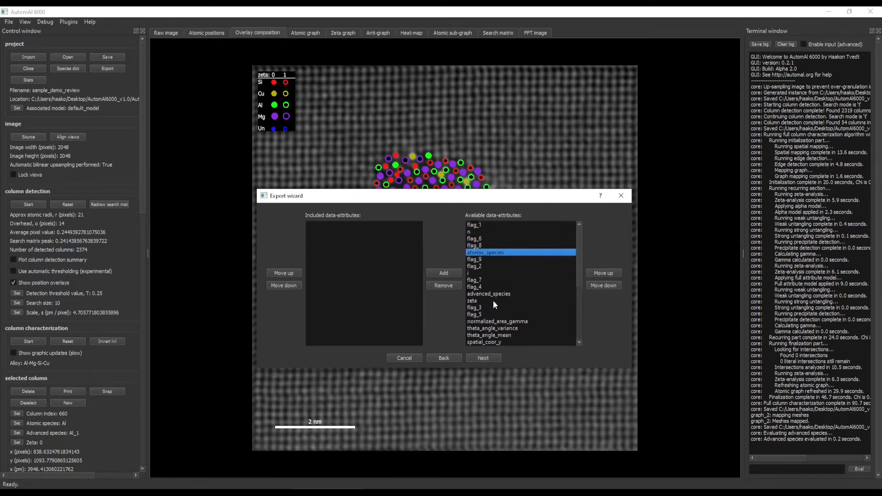
left_click(482, 274)
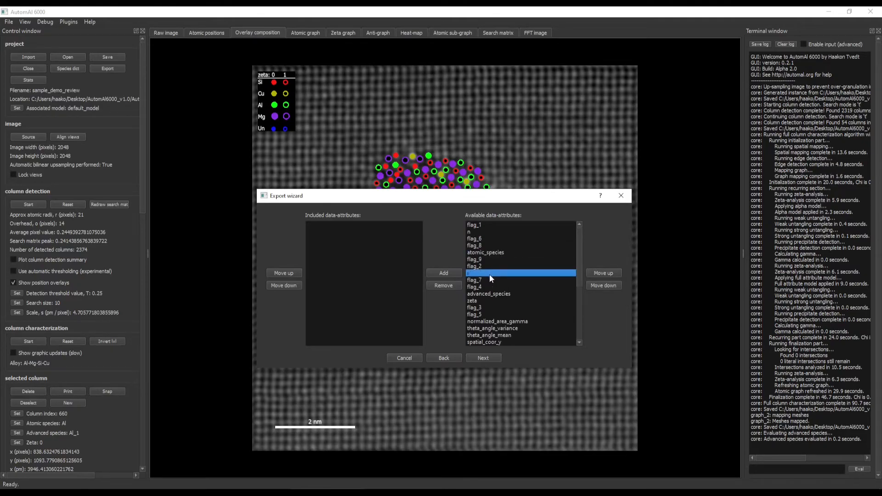
left_click(434, 274)
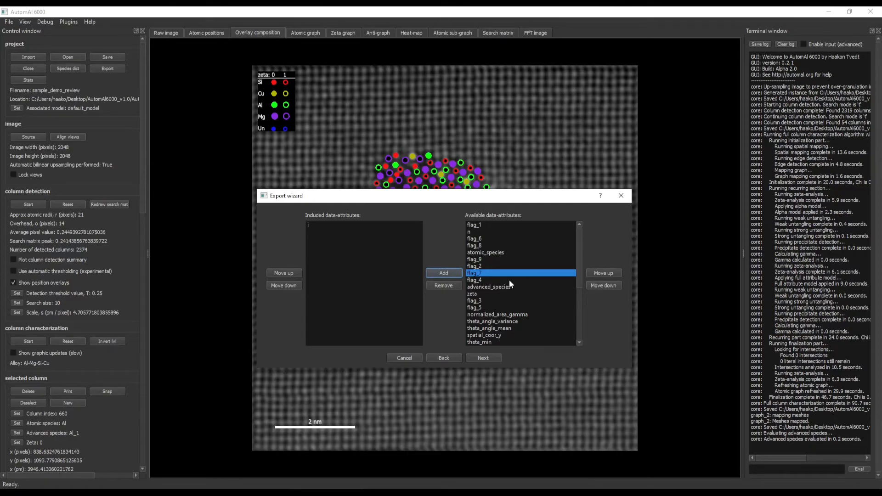
- Add the attribute spatial_coor_x to the data included in the CSV export
scroll(511, 285, "down", 3)
scroll(512, 284, "down", 1)
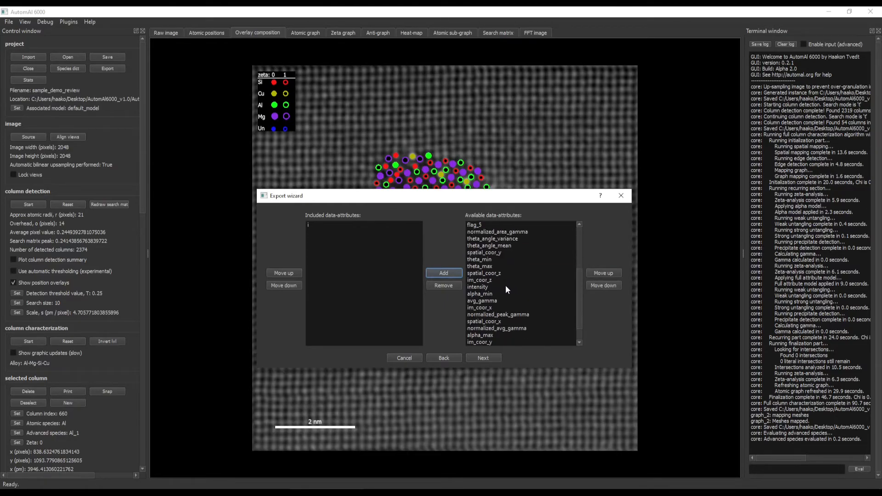
scroll(501, 326, "down", 1)
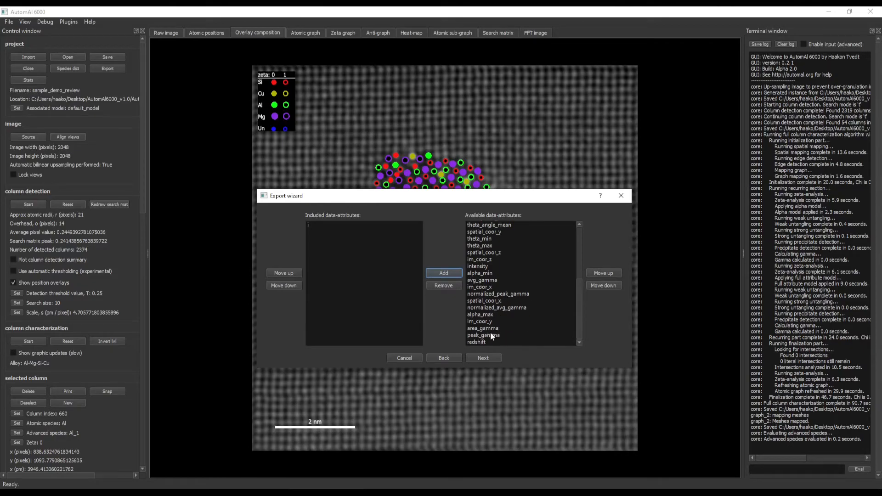
left_click(489, 300)
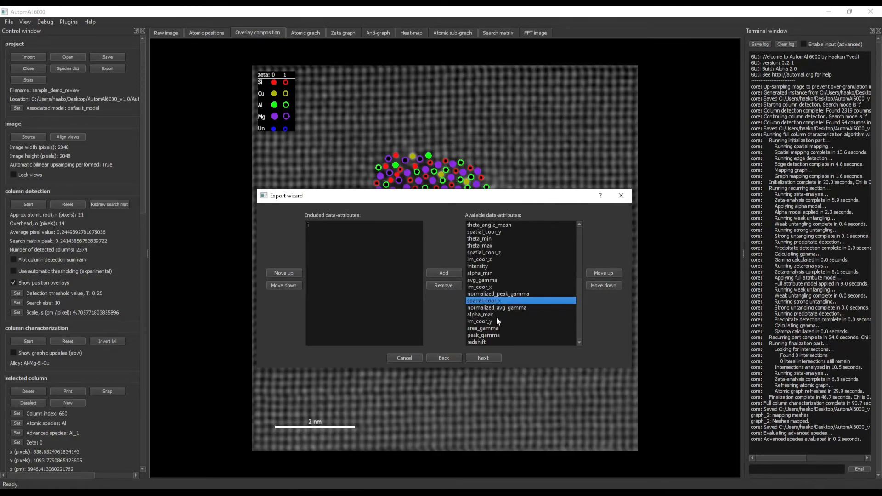
left_click(486, 288)
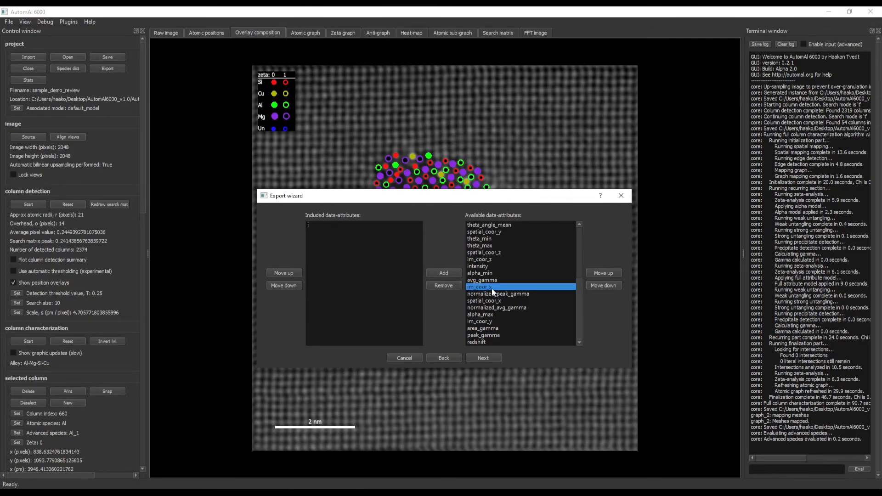
left_click(491, 301)
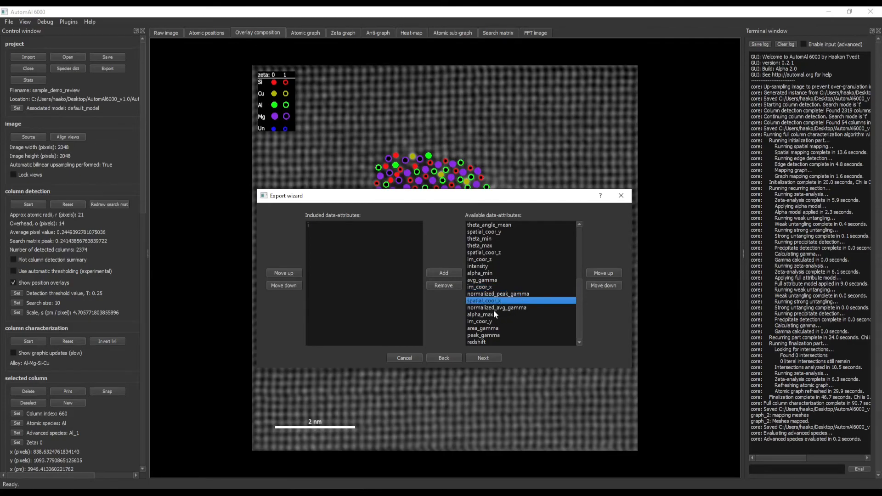
left_click(445, 274)
- Add the attributes spatial_coor_y and spatial_coor_z to the data included in the CSV export
scroll(492, 285, "up", 5)
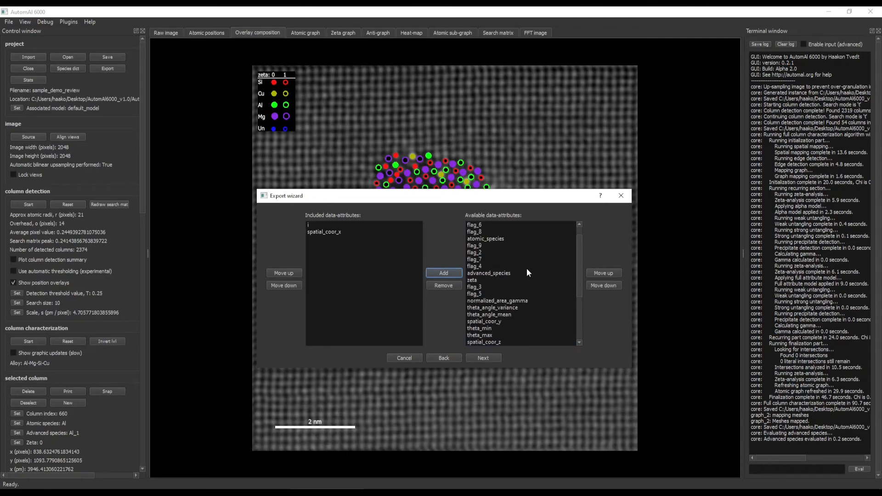
scroll(501, 314, "down", 2)
left_click(495, 281)
left_click(445, 274)
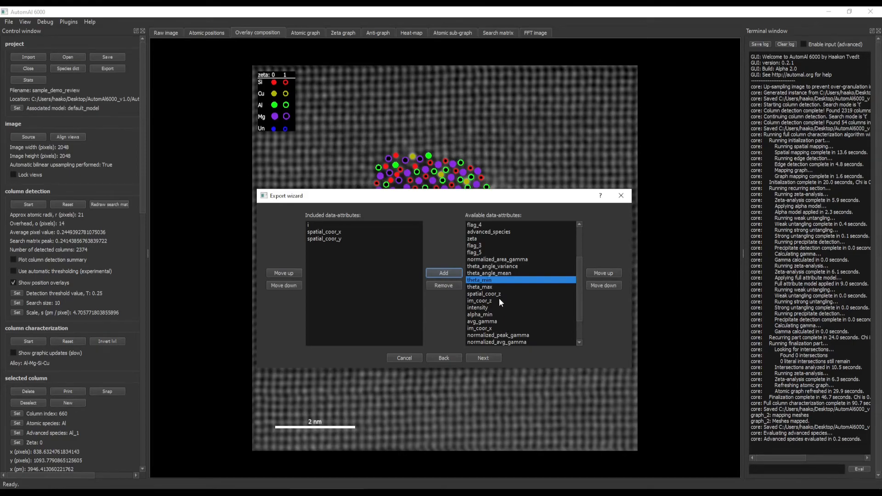
scroll(500, 302, "down", 2)
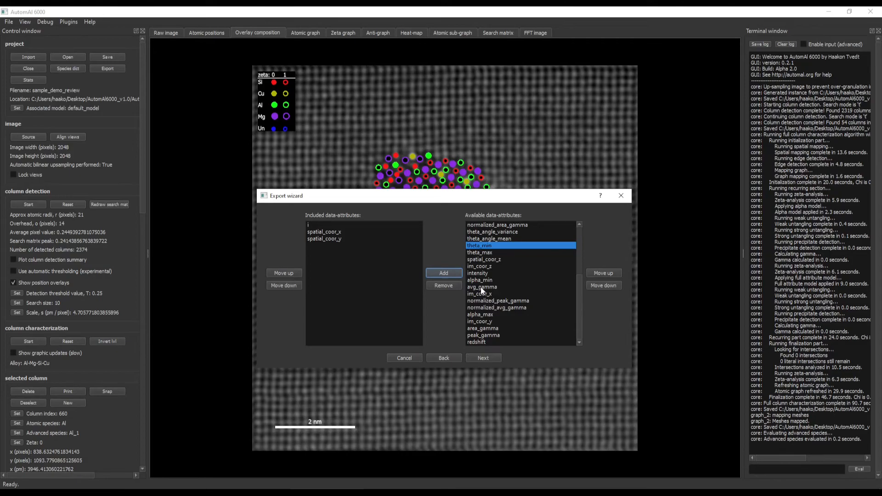
left_click(487, 260)
left_click(445, 273)
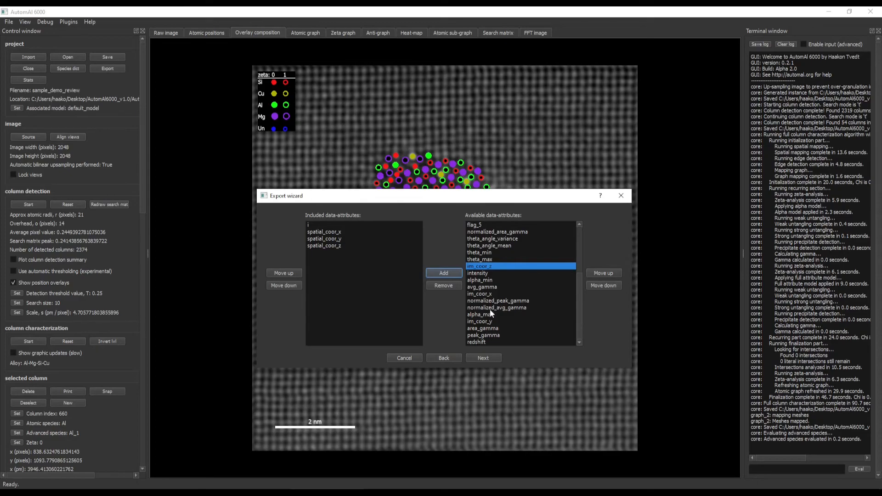
- Add the attributes atomic_species and normalized_avg_gamma to the data included in the CSV export
scroll(487, 296, "up", 4)
left_click(500, 252)
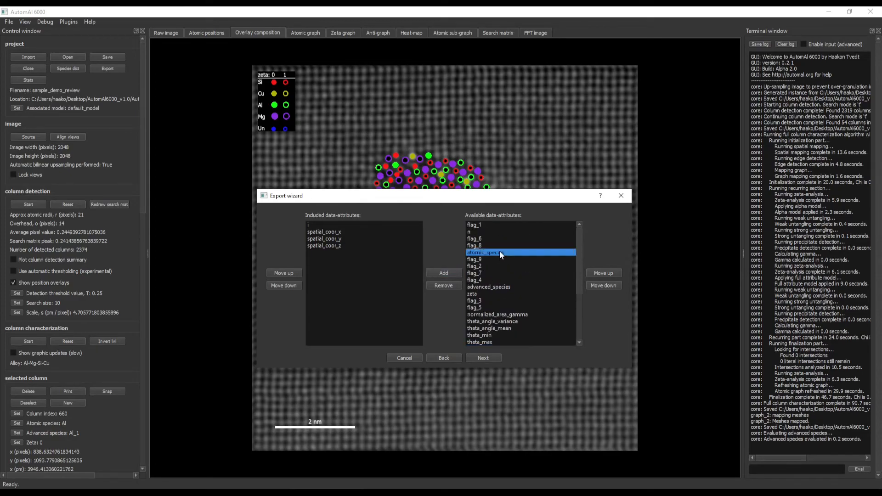
left_click(444, 273)
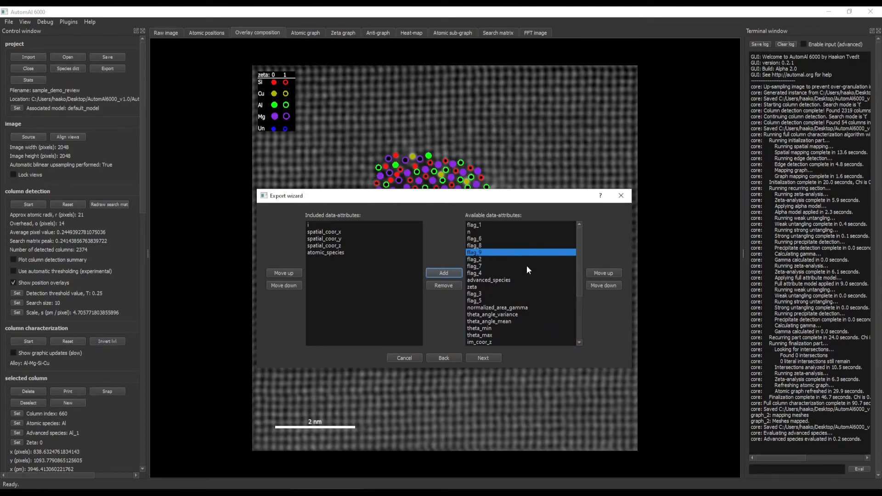
scroll(515, 288, "down", 4)
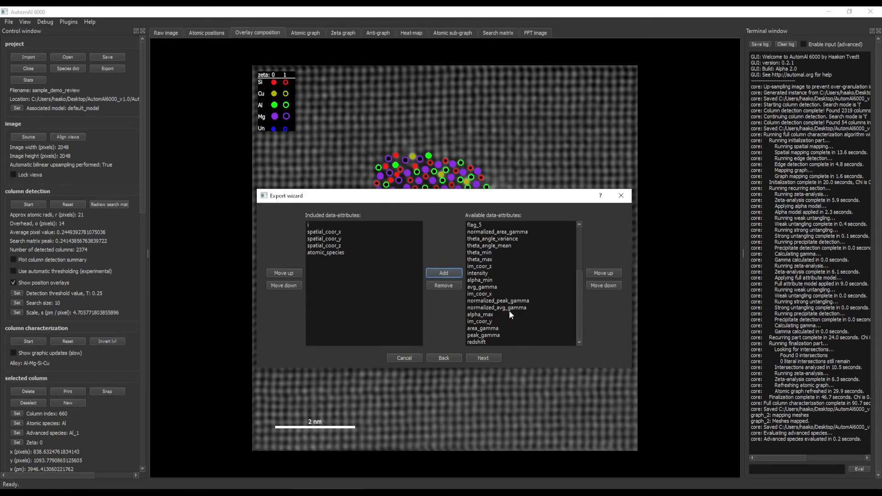
left_click(505, 306)
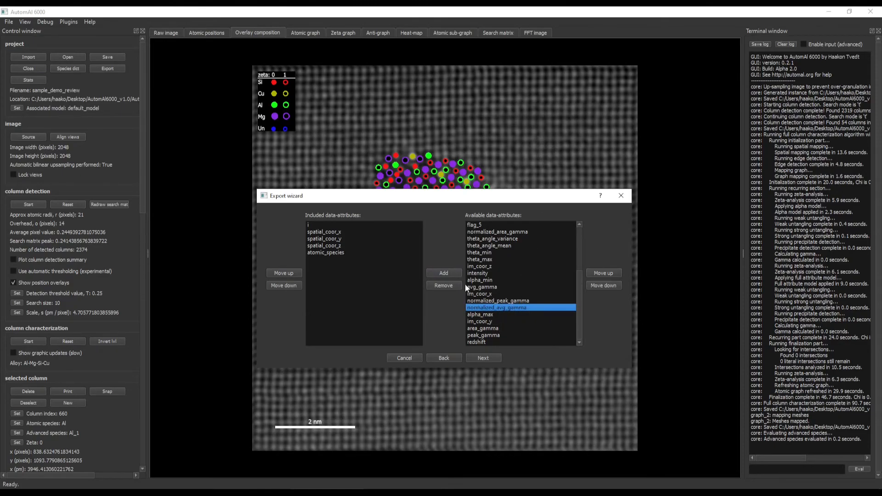
left_click(445, 274)
scroll(496, 336, "up", 4)
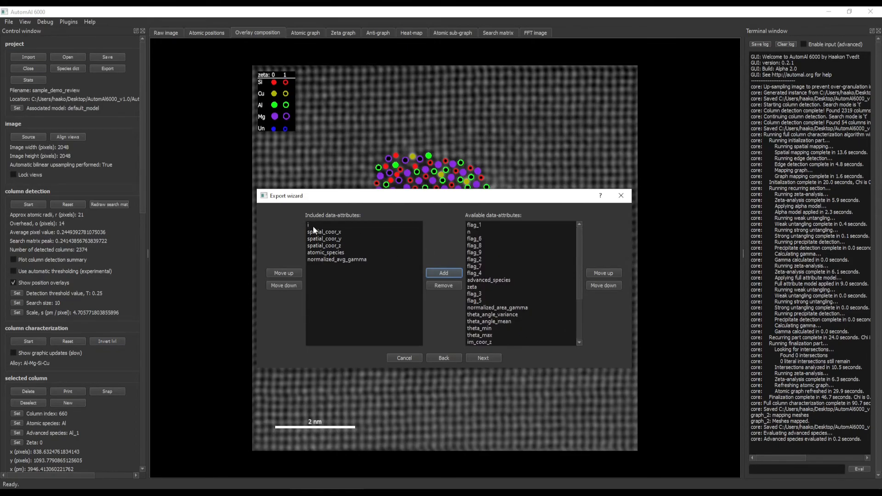
- Review the included spatial coordinates and atomic_species attributes in the CSV export's attribute list
left_click(335, 255)
left_click(338, 246)
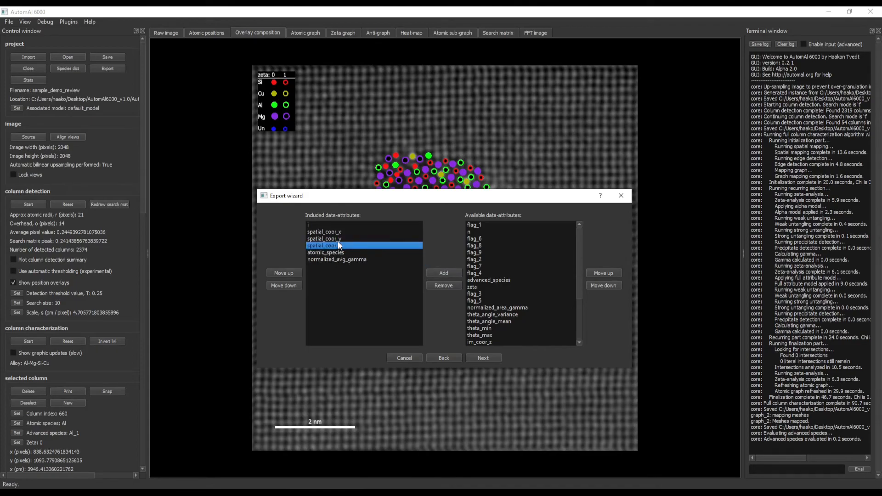
left_click(339, 239)
left_click(338, 232)
left_click(335, 253)
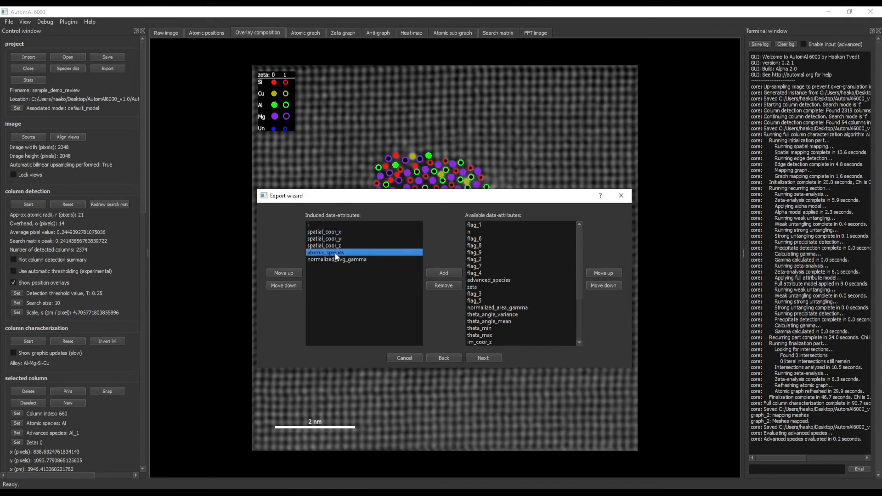
left_click(340, 232)
left_click(340, 246)
left_click(340, 233)
left_click(340, 240)
left_click(340, 245)
left_click(342, 252)
- Look through the remaining available attributes, including theta_angle_mean, theta_angle_variance and normalized_area_gamma
scroll(493, 316, "down", 3)
scroll(498, 295, "up", 1)
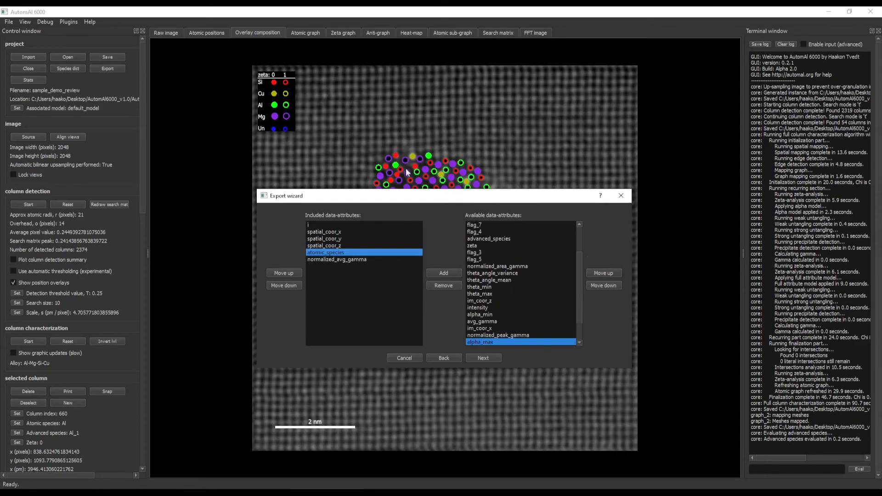
scroll(493, 299, "down", 2)
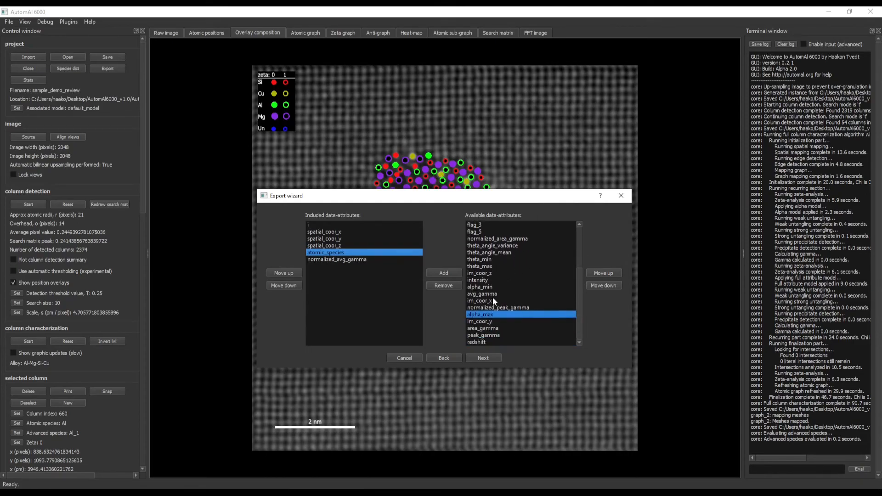
left_click(496, 254)
left_click(500, 245)
left_click(509, 240)
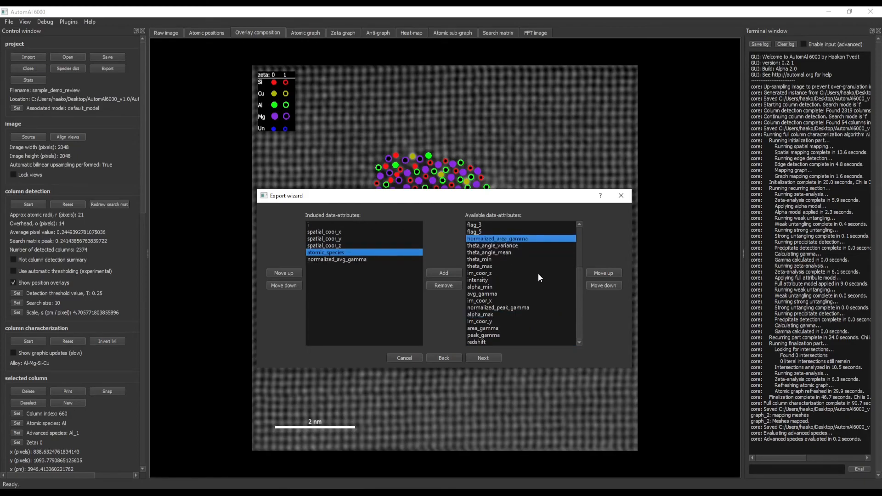
- Continue past the exclusion filter with only edge columns excluded, and cancel the export at the graph data recalculation option
left_click(494, 360)
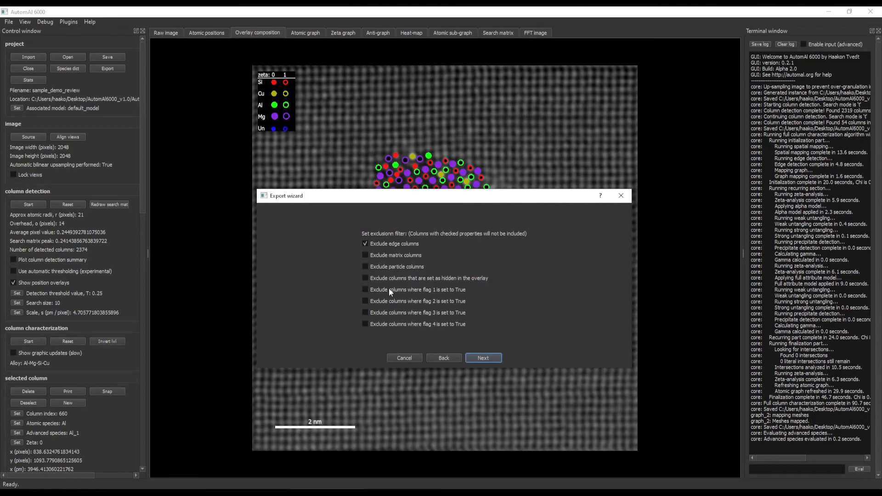
left_click(486, 362)
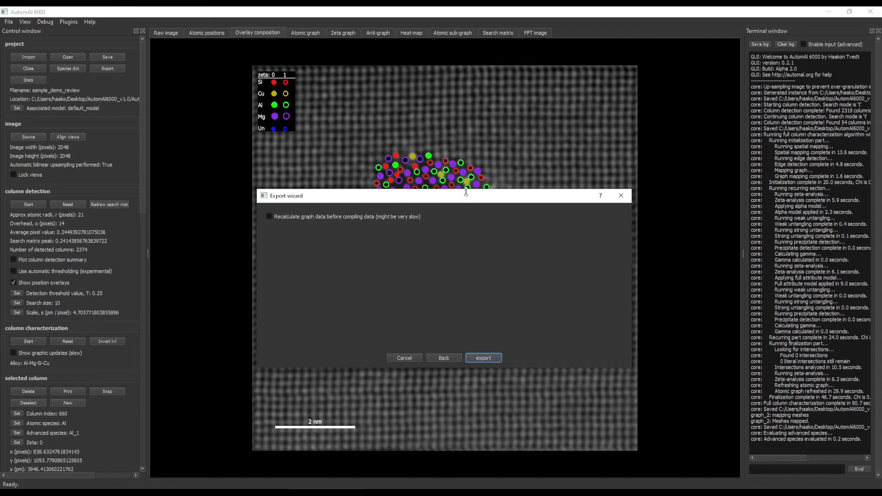
left_click_drag(466, 192, 469, 157)
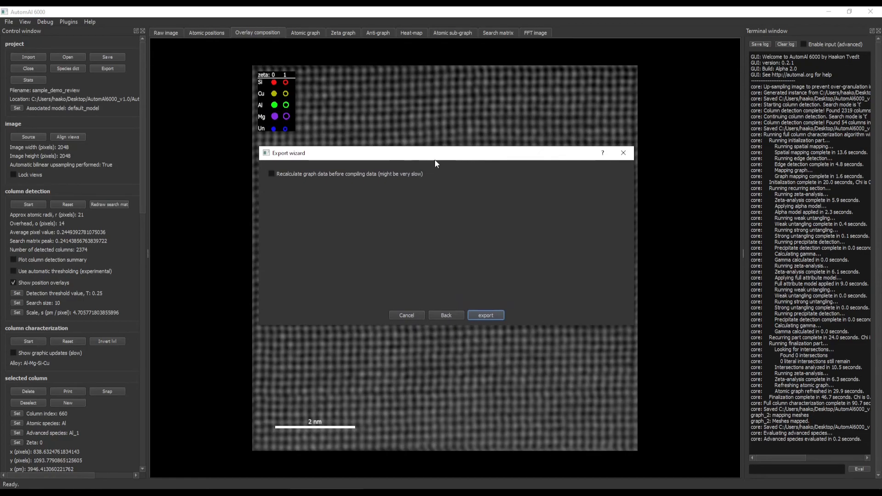
left_click(407, 316)
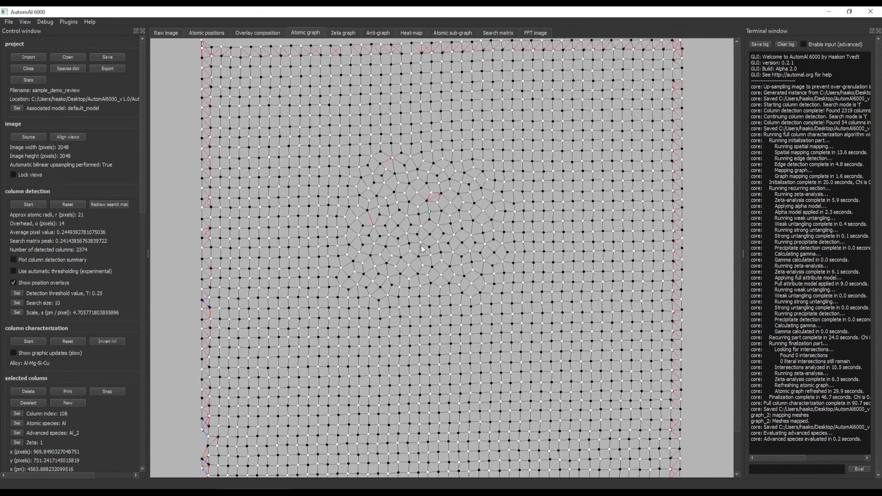
- In the atomic graph, select the black column in the precipitate where the two connected red arrows meet
scroll(422, 238, "up", 4)
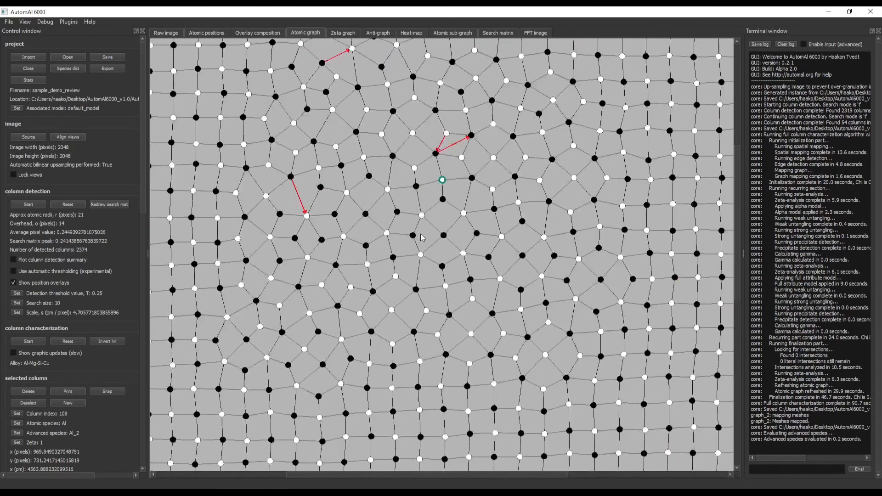
scroll(422, 237, "up", 6)
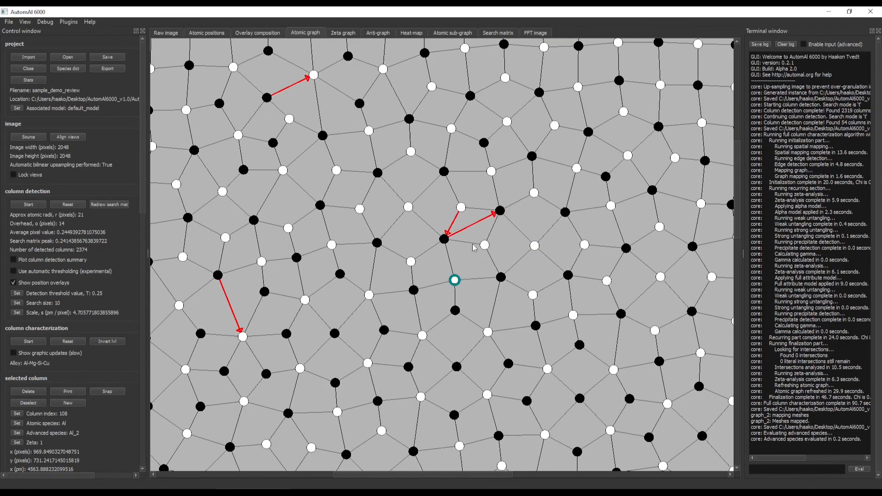
left_click(441, 242)
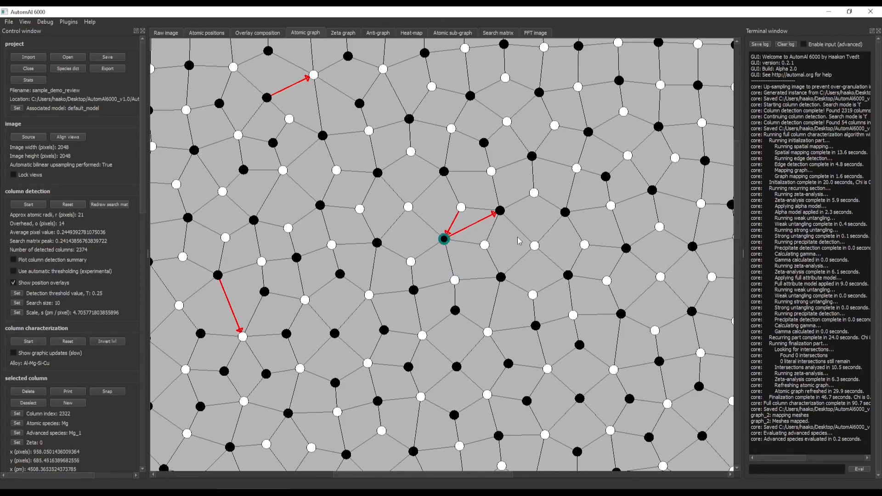